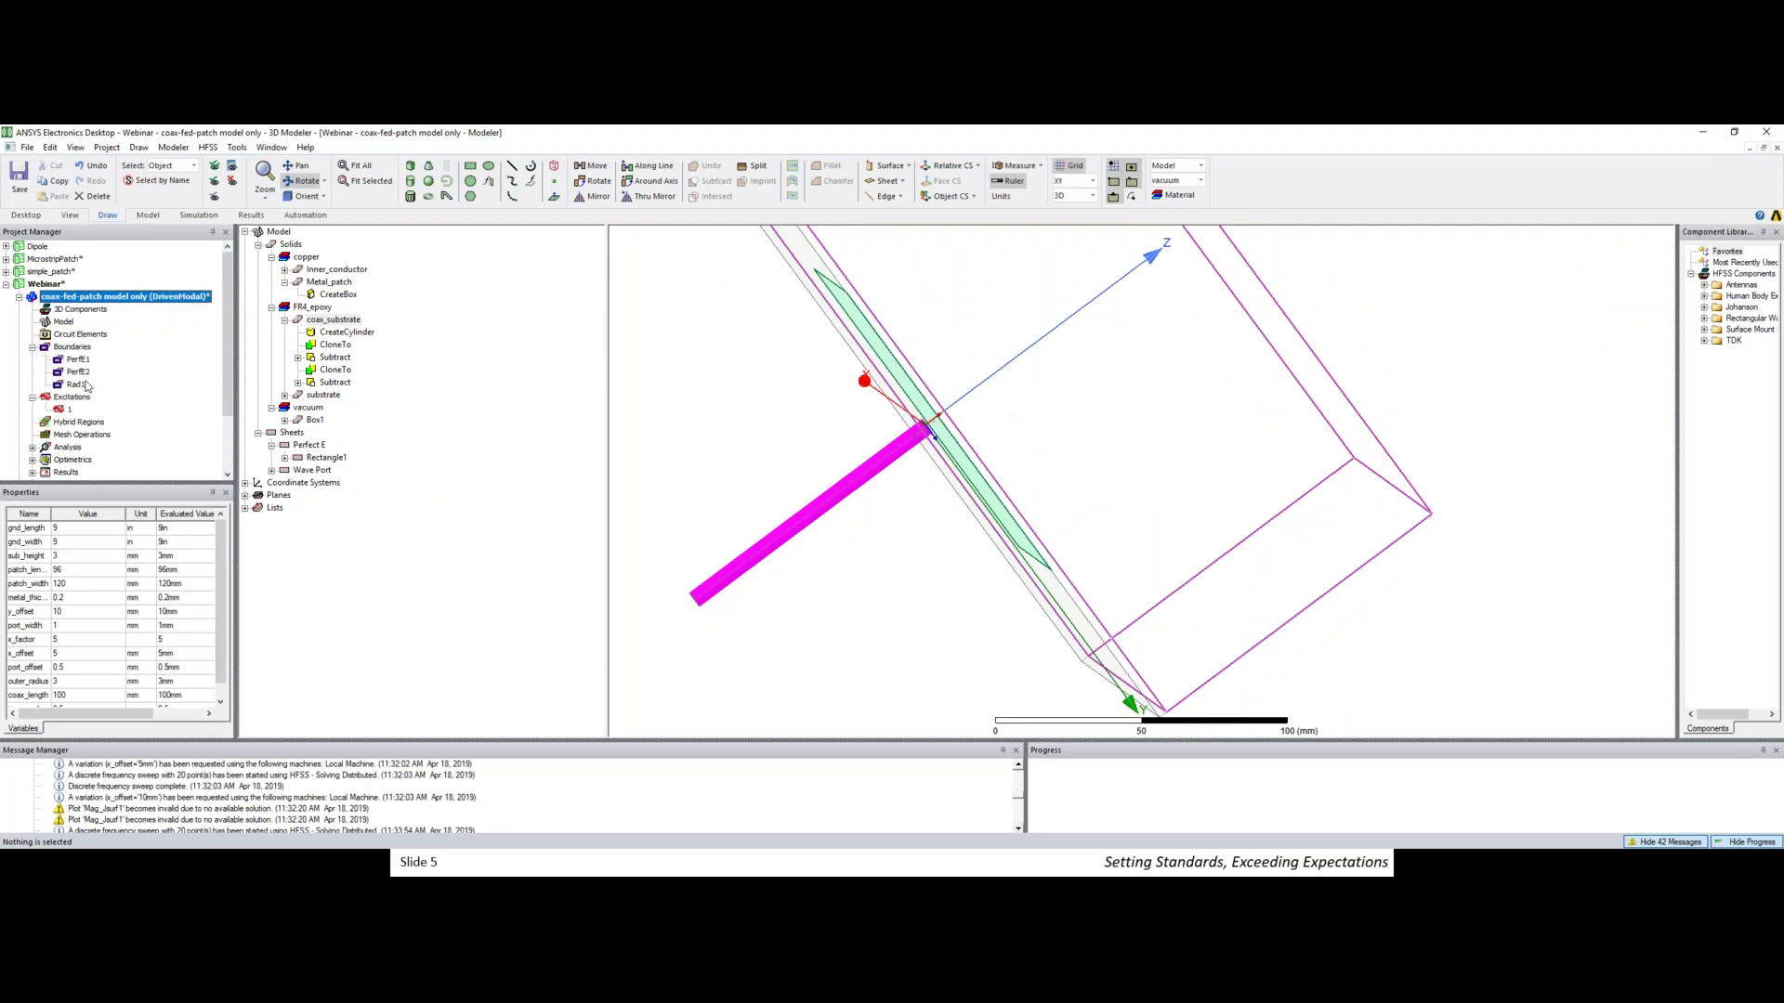
# - Highlight the Rad1 radiation boundary and the PerfE2 boundary of the coax-fed patch model to see which surfaces they cover
pyautogui.click(82, 385)
pyautogui.moveTo(939, 389); pyautogui.dragTo(899, 400)
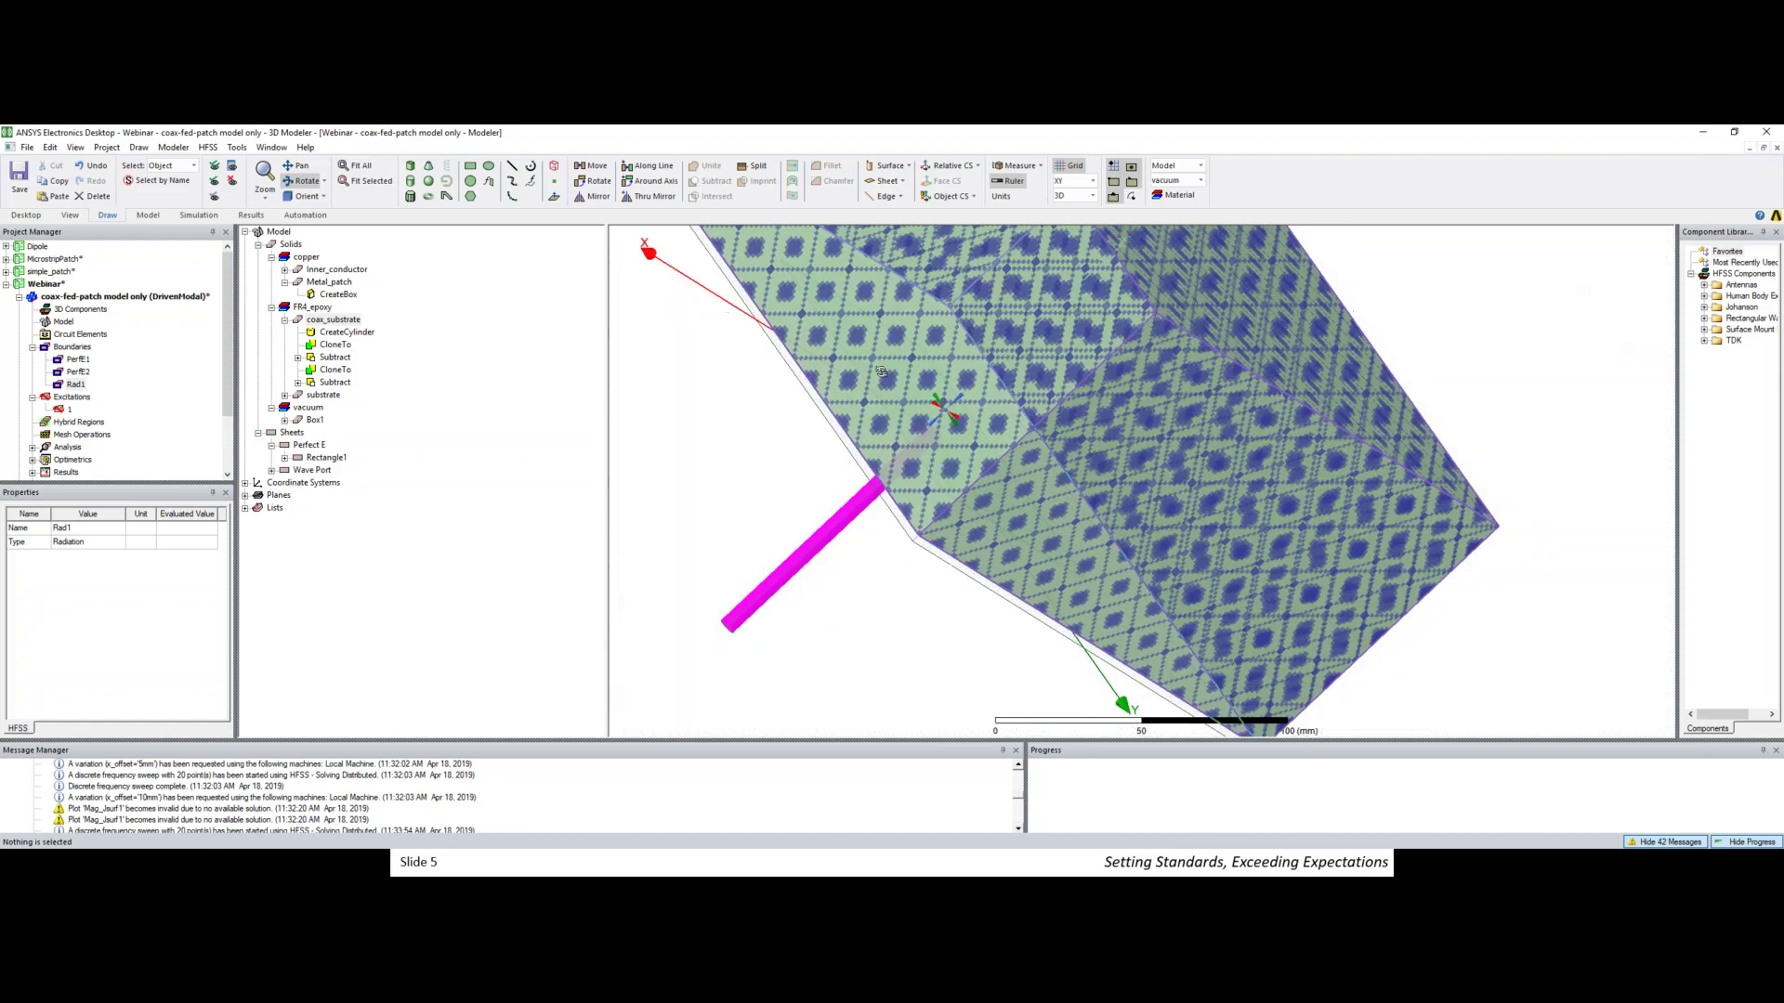
pyautogui.click(78, 372)
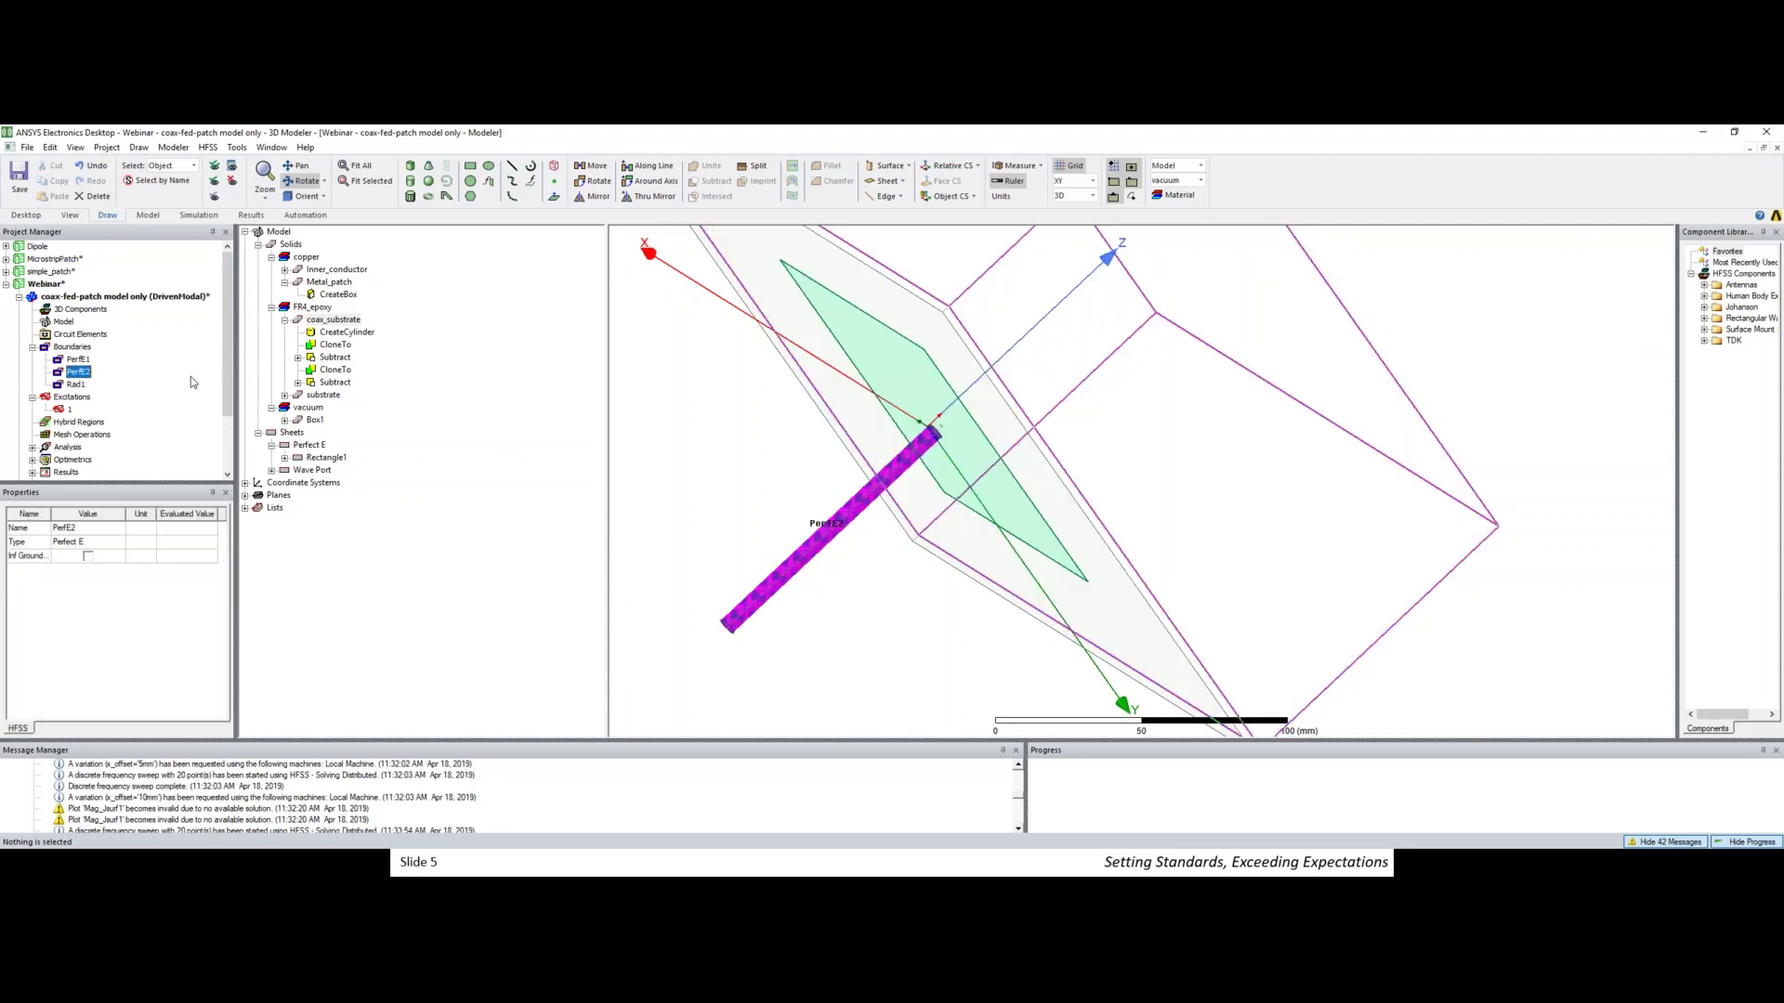
# - Highlight the PerfE1 perfect-conductor boundary and examine the ground plane and coax feed junction from several angles
pyautogui.click(78, 359)
pyautogui.moveTo(943, 413); pyautogui.dragTo(958, 491)
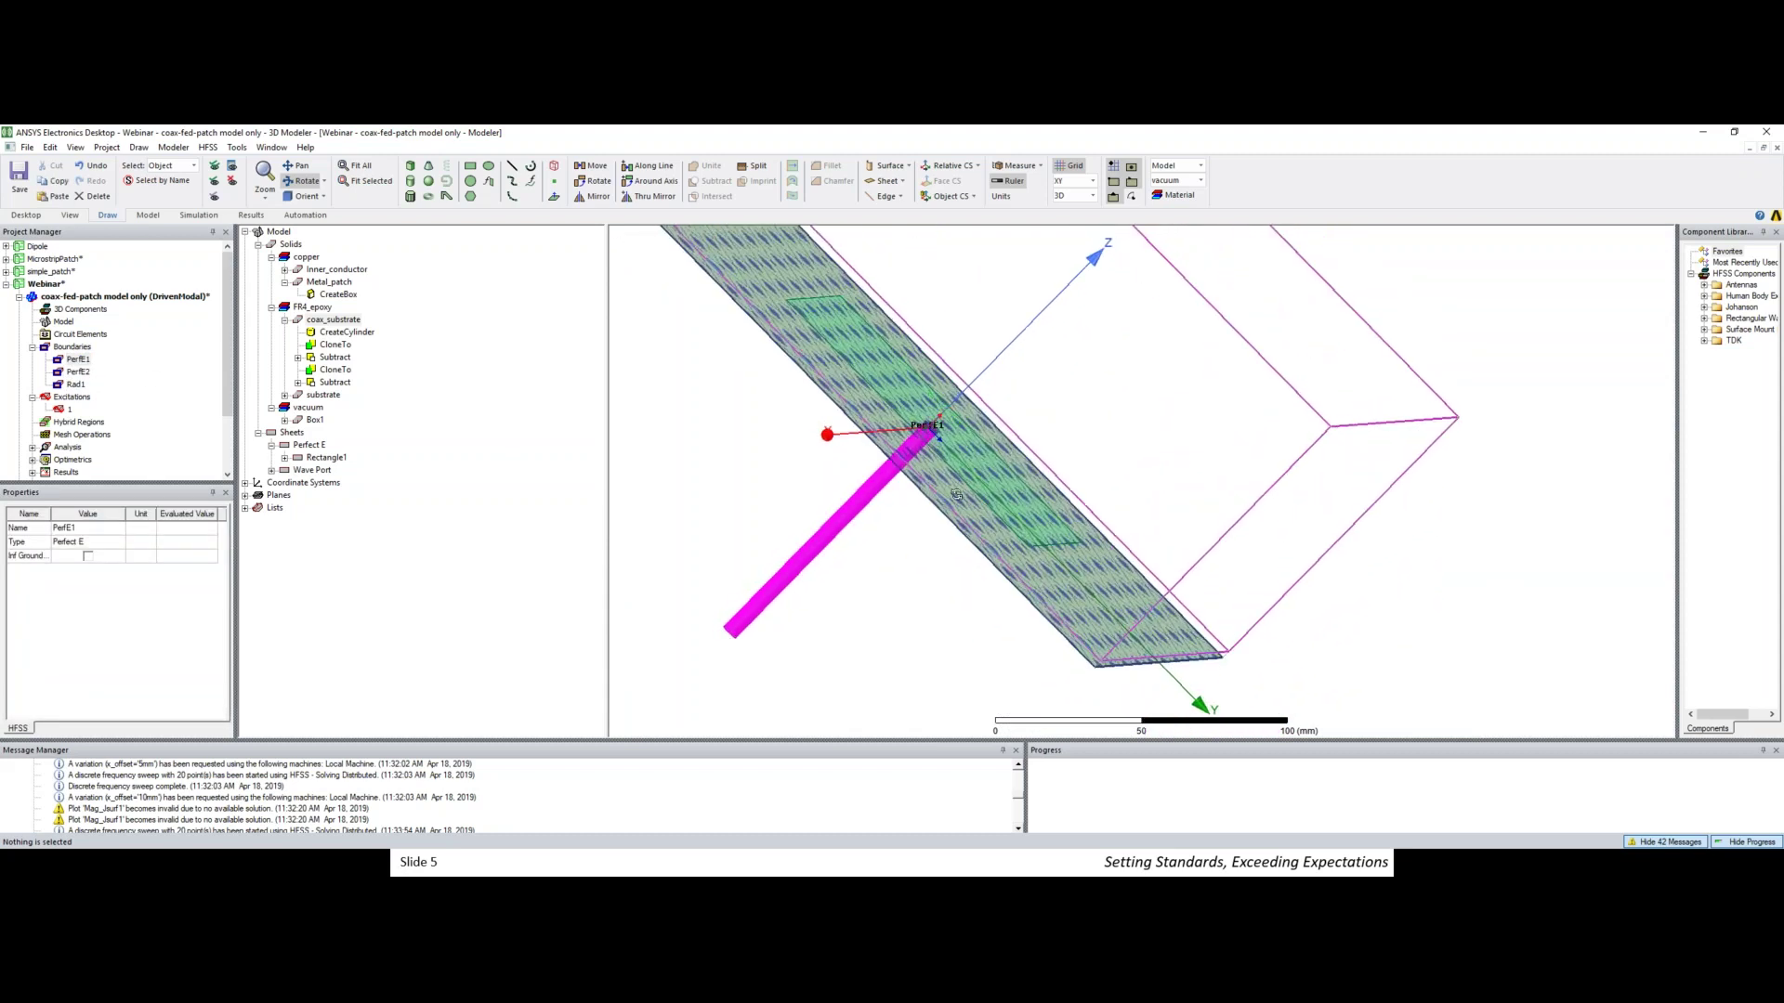
pyautogui.moveTo(949, 381); pyautogui.dragTo(929, 369)
pyautogui.moveTo(937, 461); pyautogui.dragTo(892, 453)
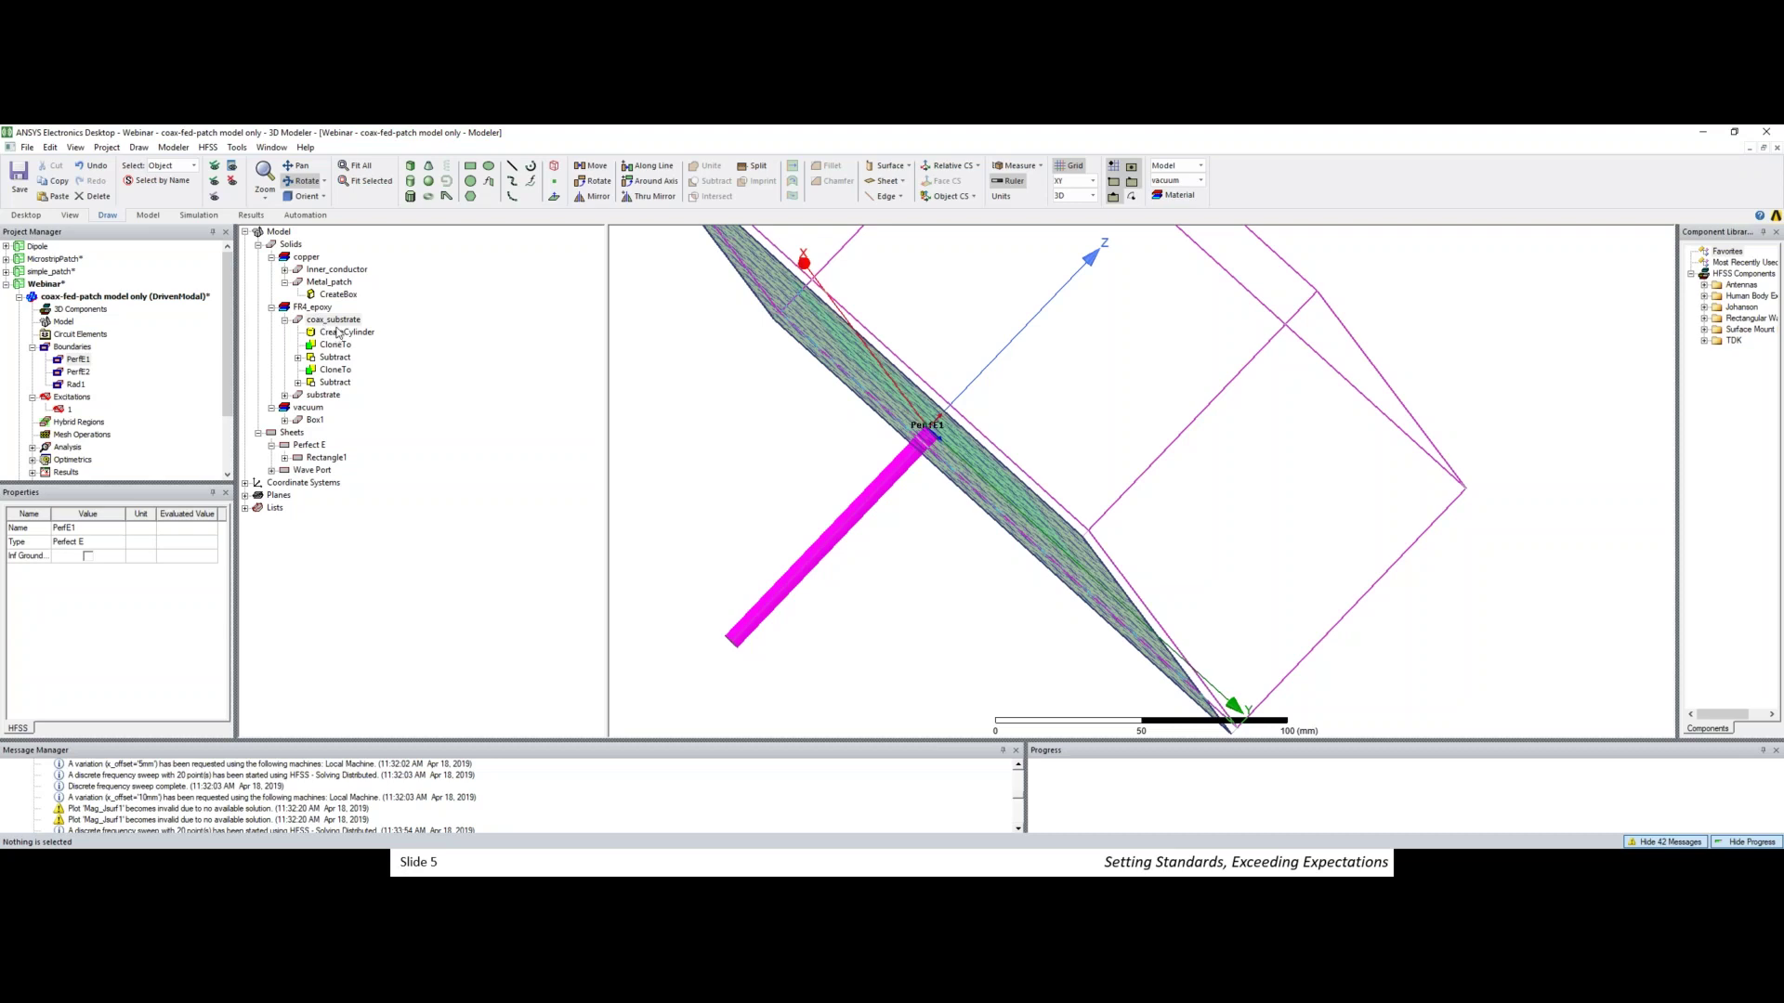
pyautogui.moveTo(879, 478); pyautogui.dragTo(812, 584)
pyautogui.scroll(2, 808, 581)
pyautogui.scroll(1, 799, 570)
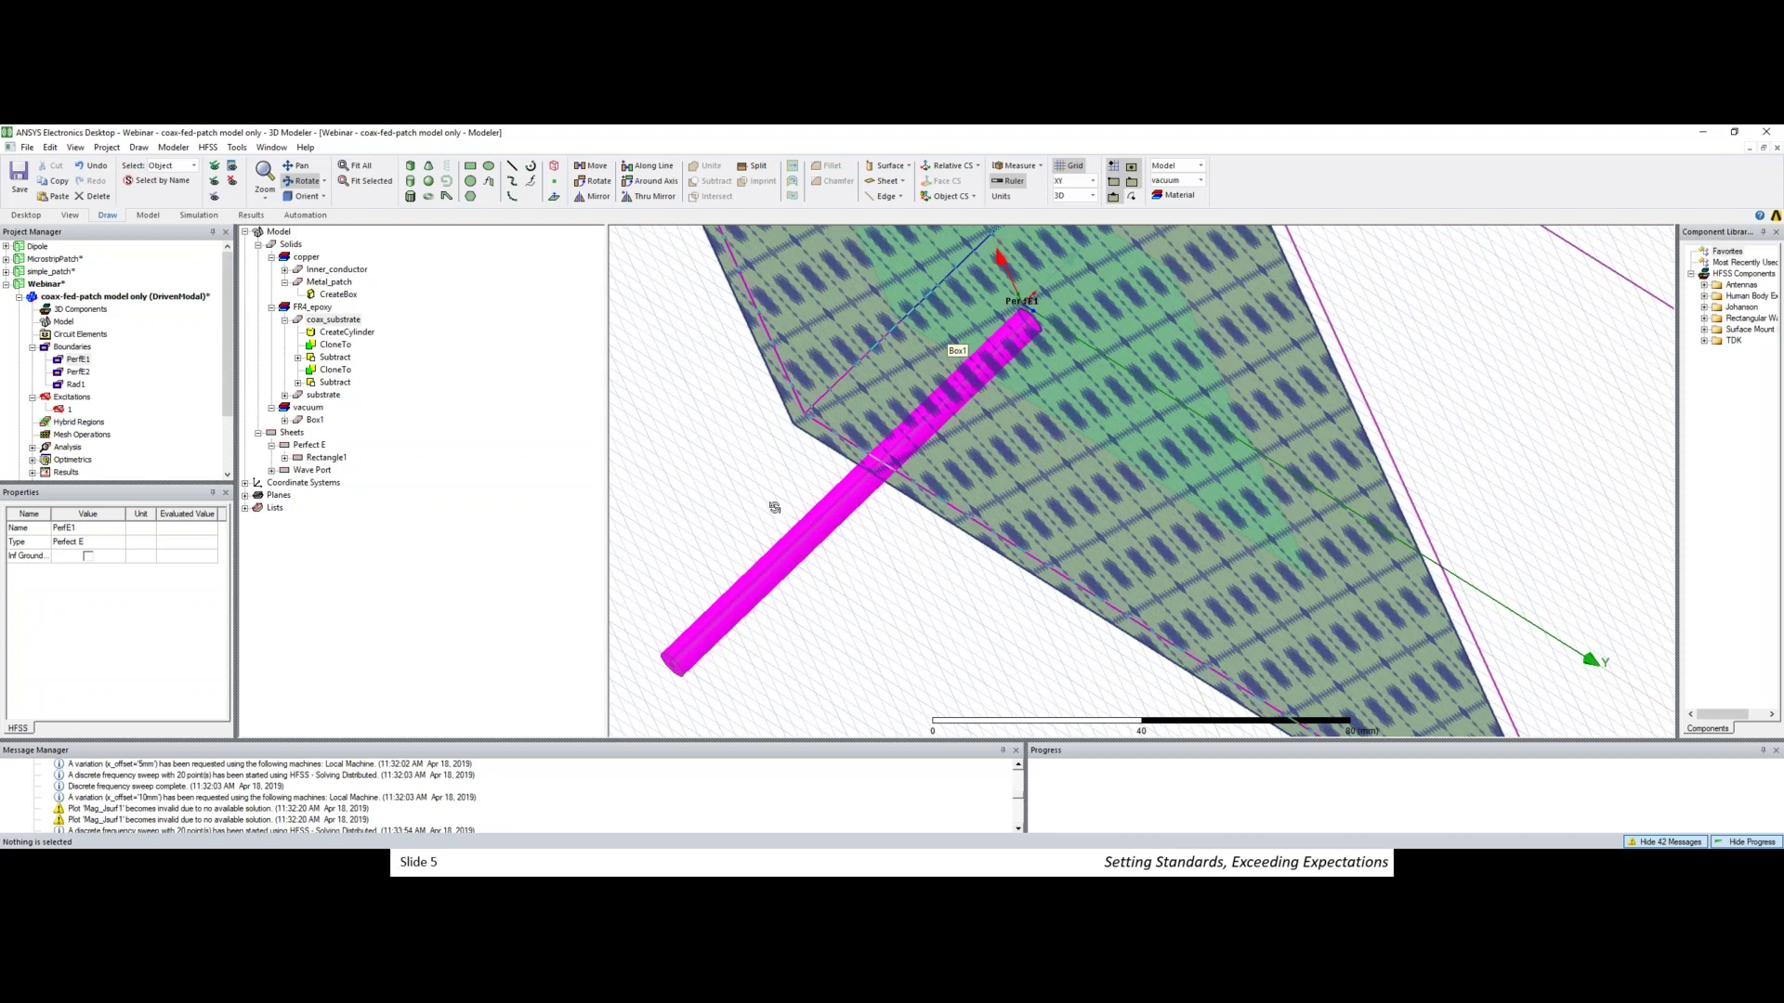
pyautogui.moveTo(802, 515); pyautogui.dragTo(797, 529)
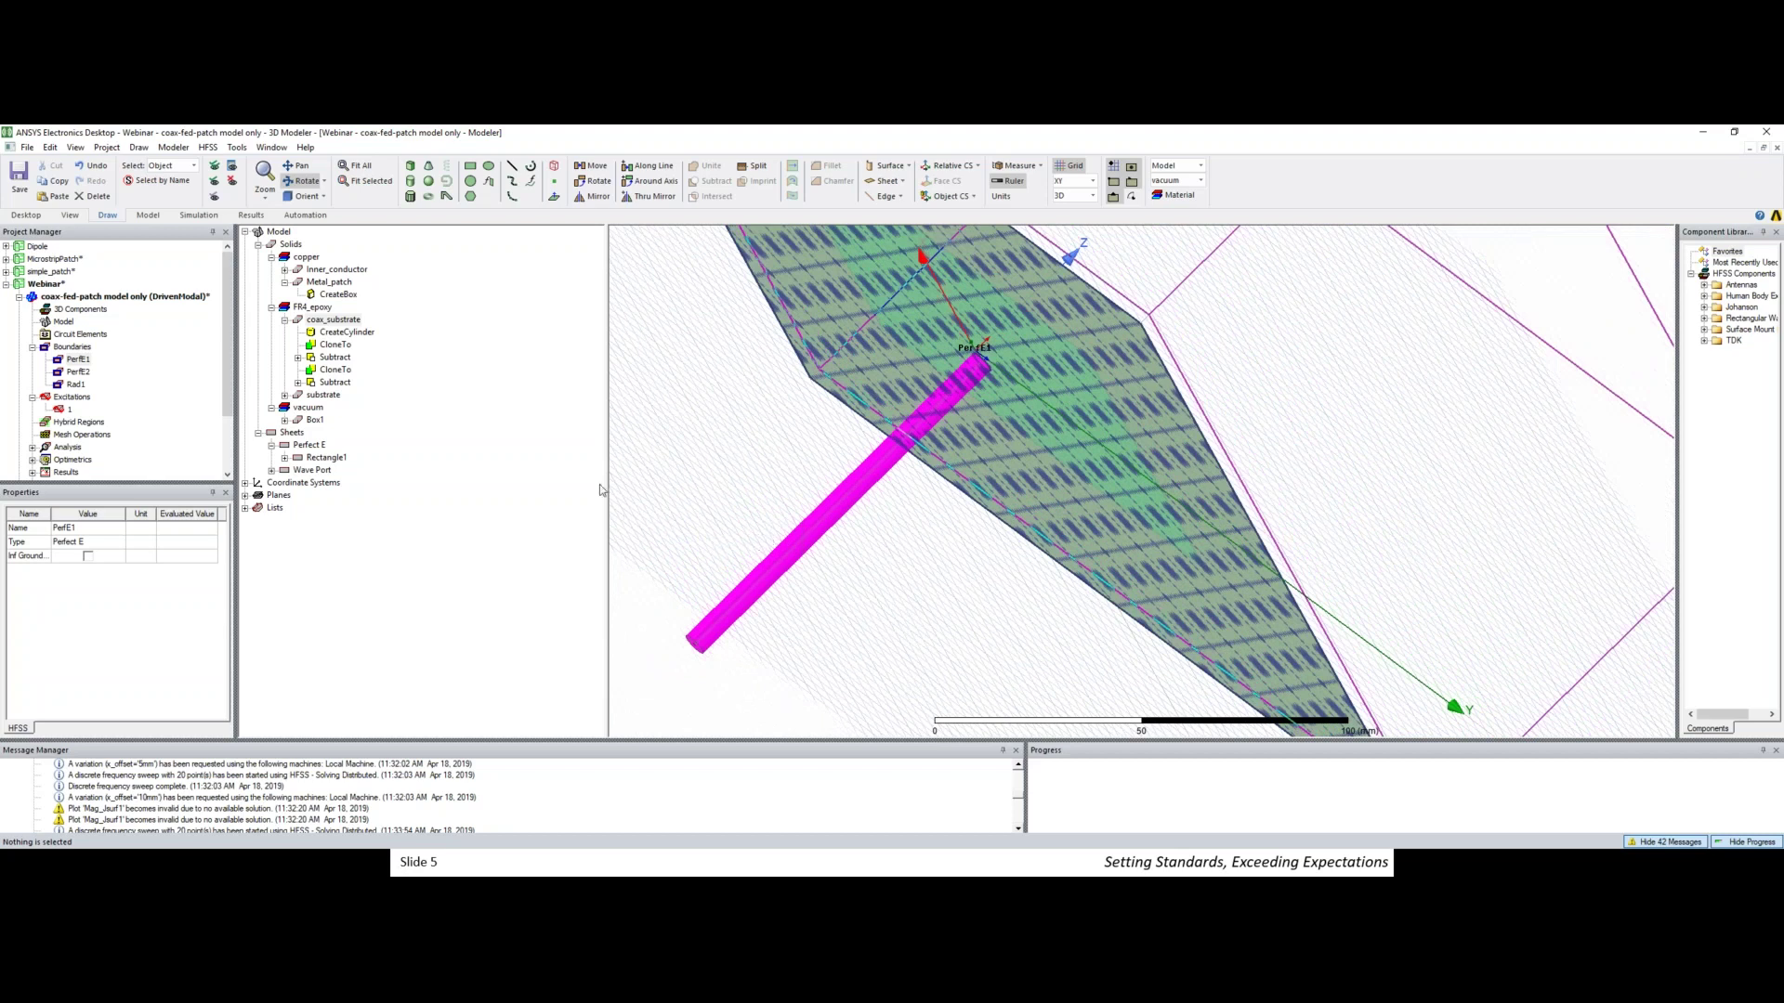
# - Highlight the PerfE2 boundary on the coax feed and examine it from several angles, ending with the whole antenna centred
pyautogui.click(78, 372)
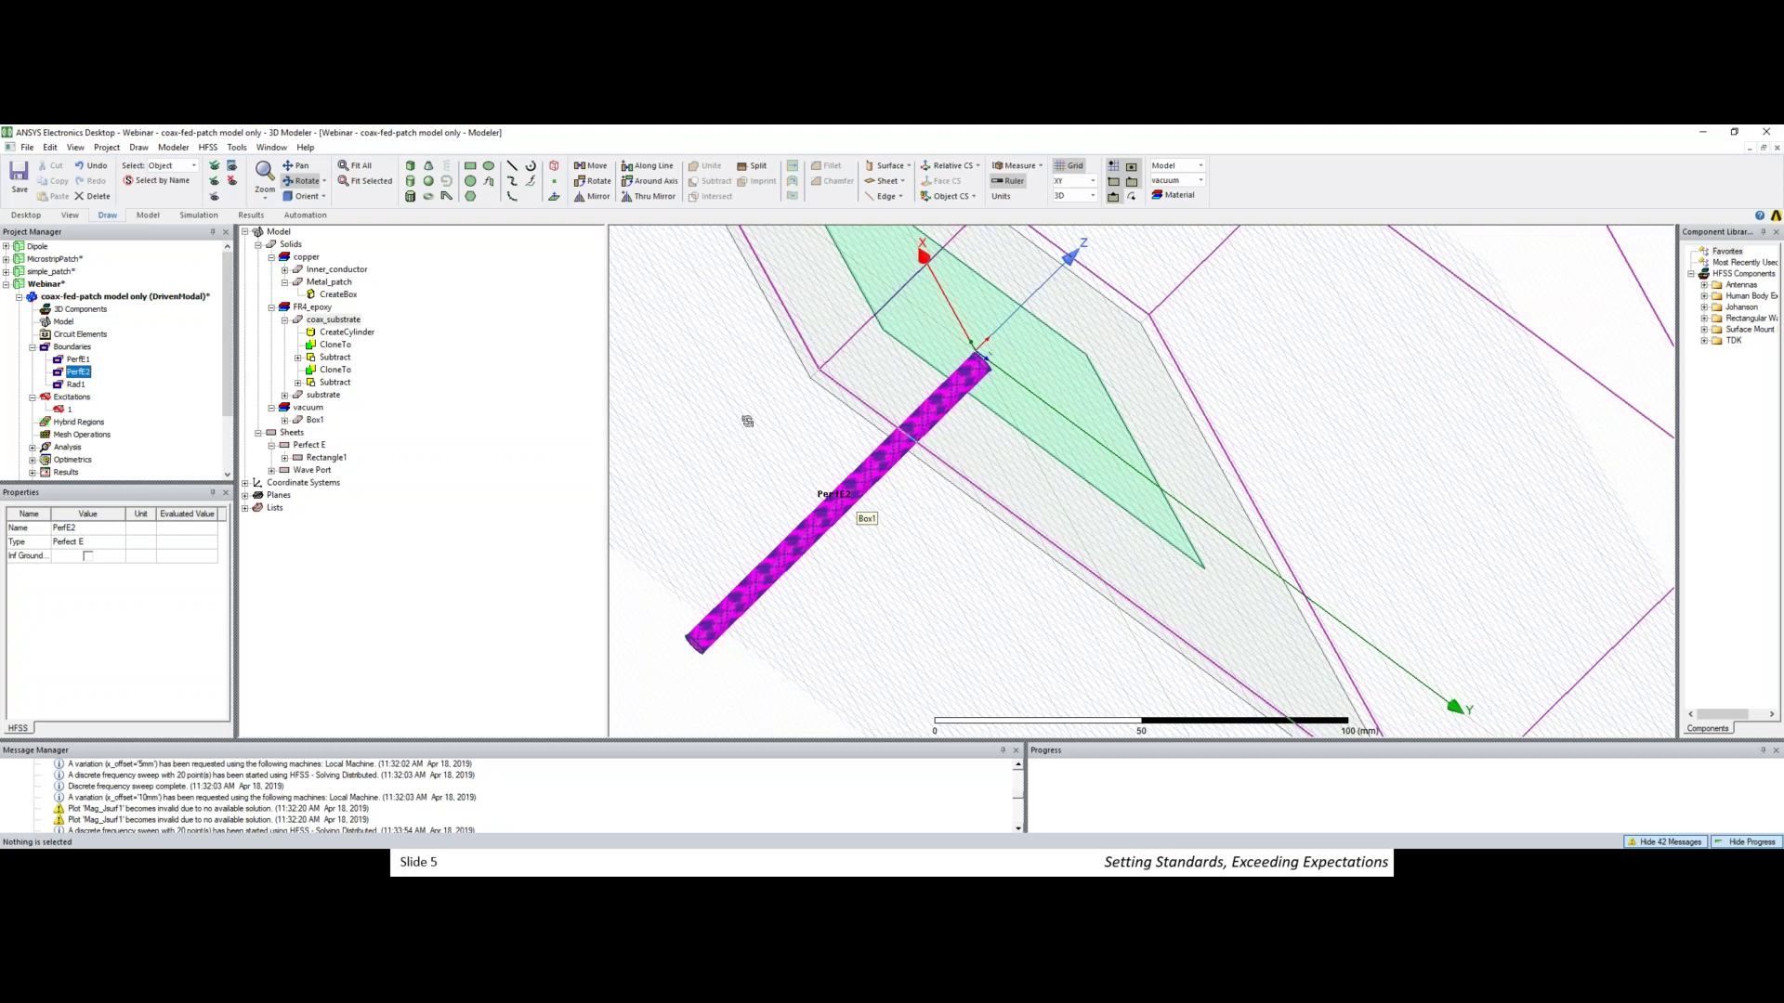
pyautogui.moveTo(1102, 411); pyautogui.dragTo(1100, 417)
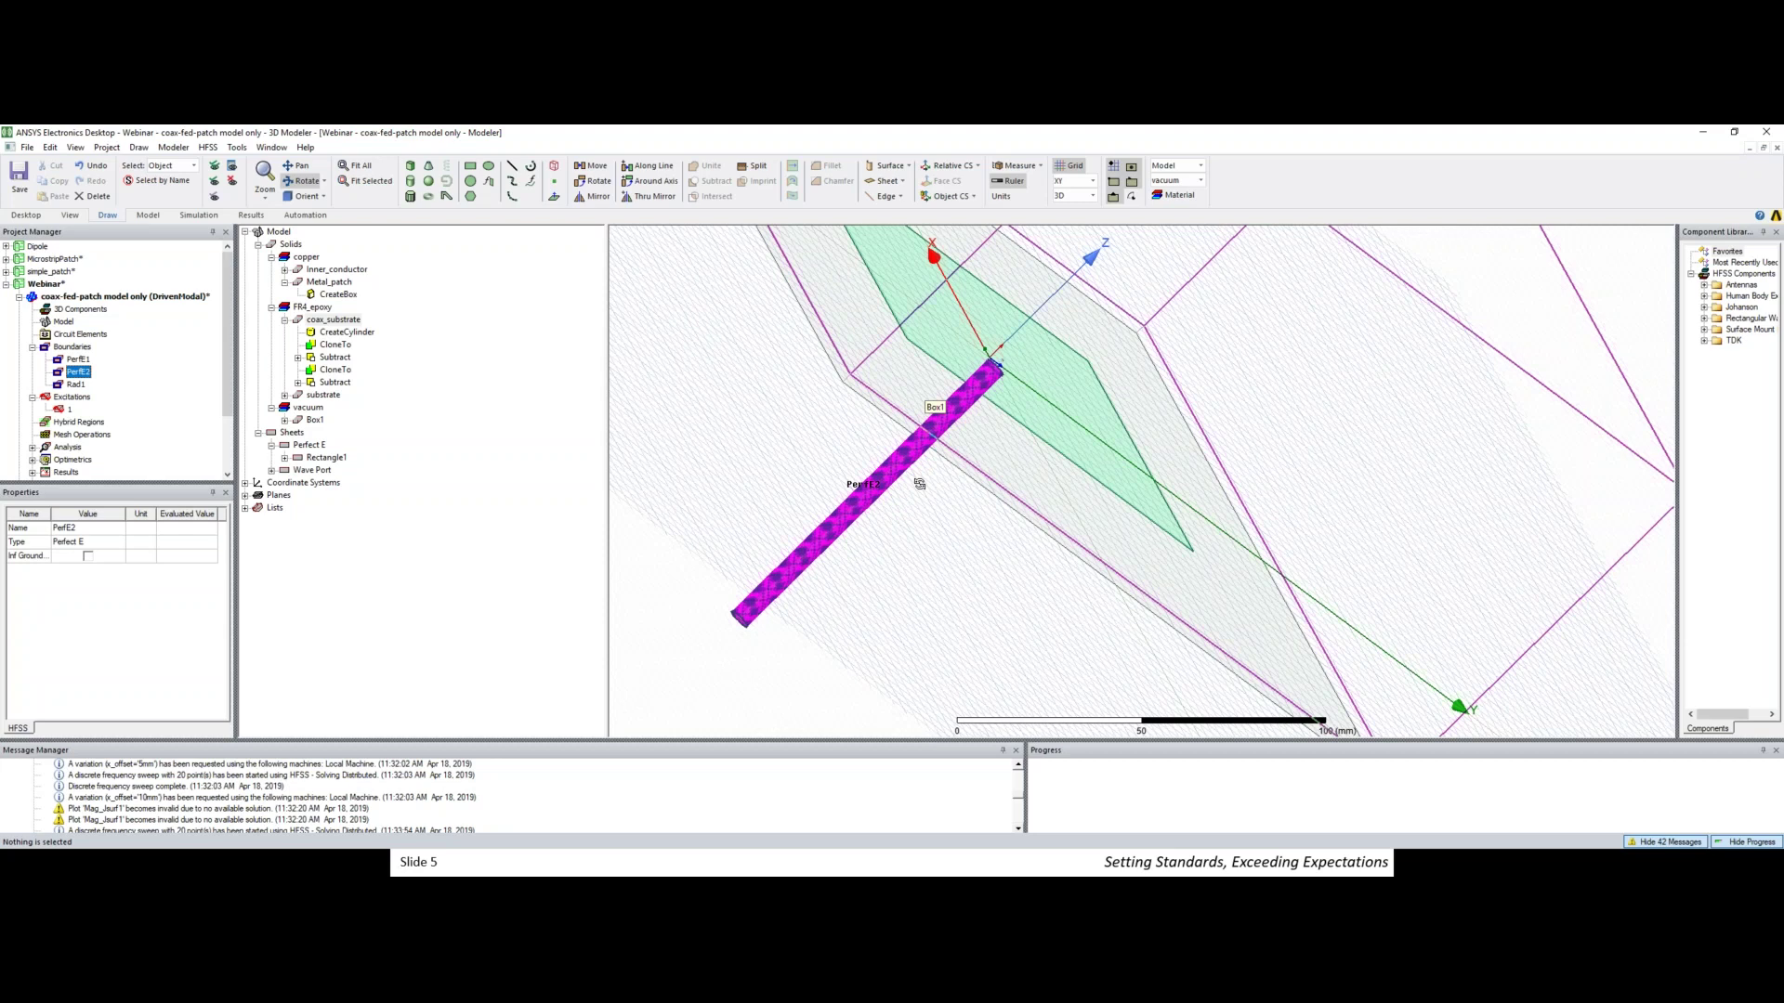
pyautogui.moveTo(942, 481); pyautogui.dragTo(794, 545)
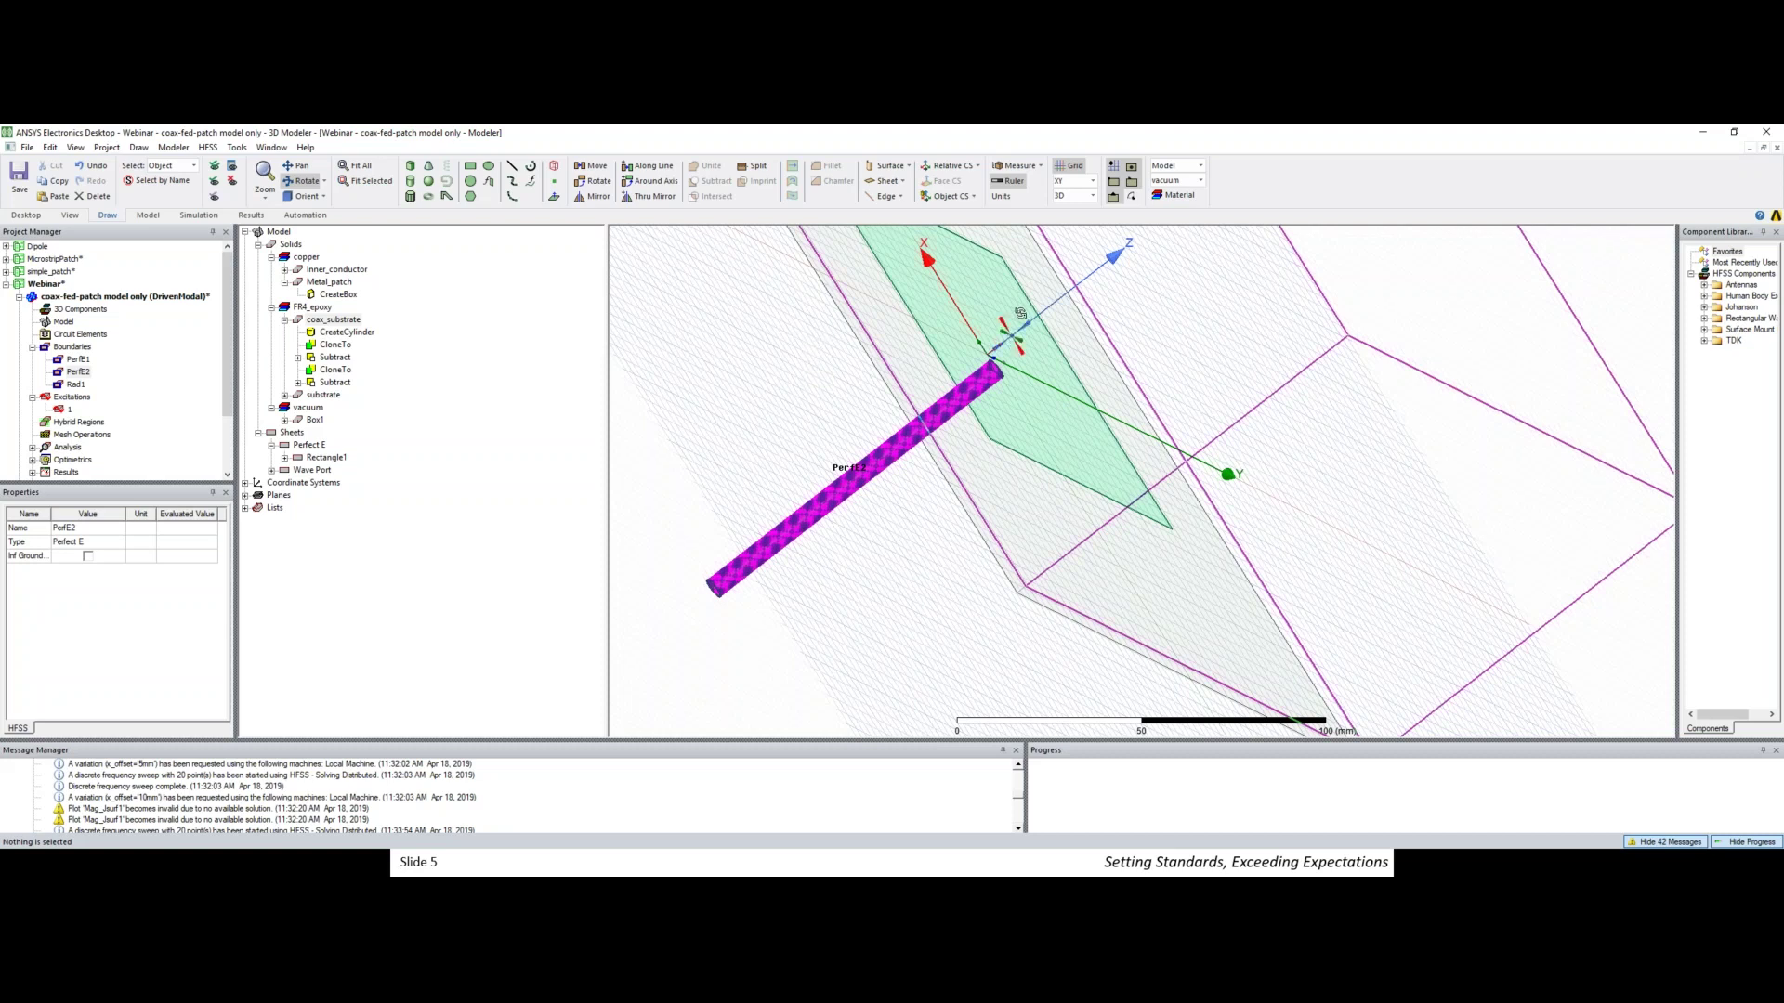
pyautogui.moveTo(1020, 316); pyautogui.dragTo(982, 350)
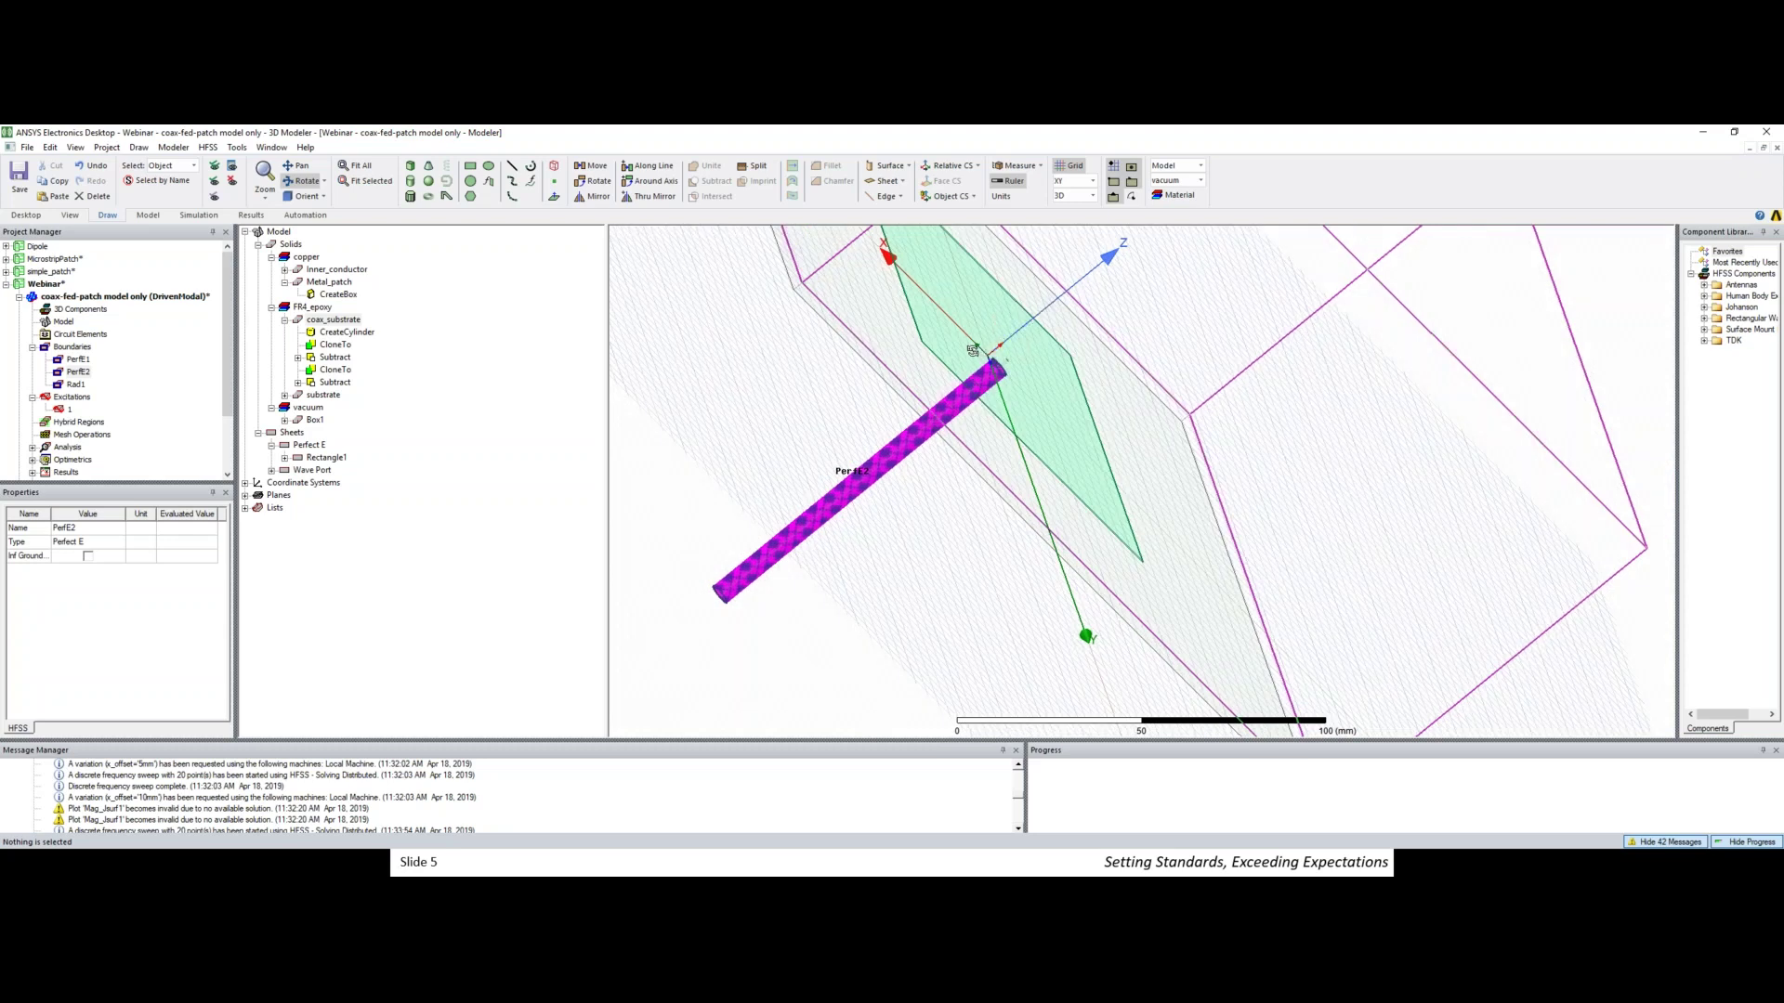
pyautogui.click(973, 350)
pyautogui.moveTo(1106, 308); pyautogui.dragTo(1056, 336)
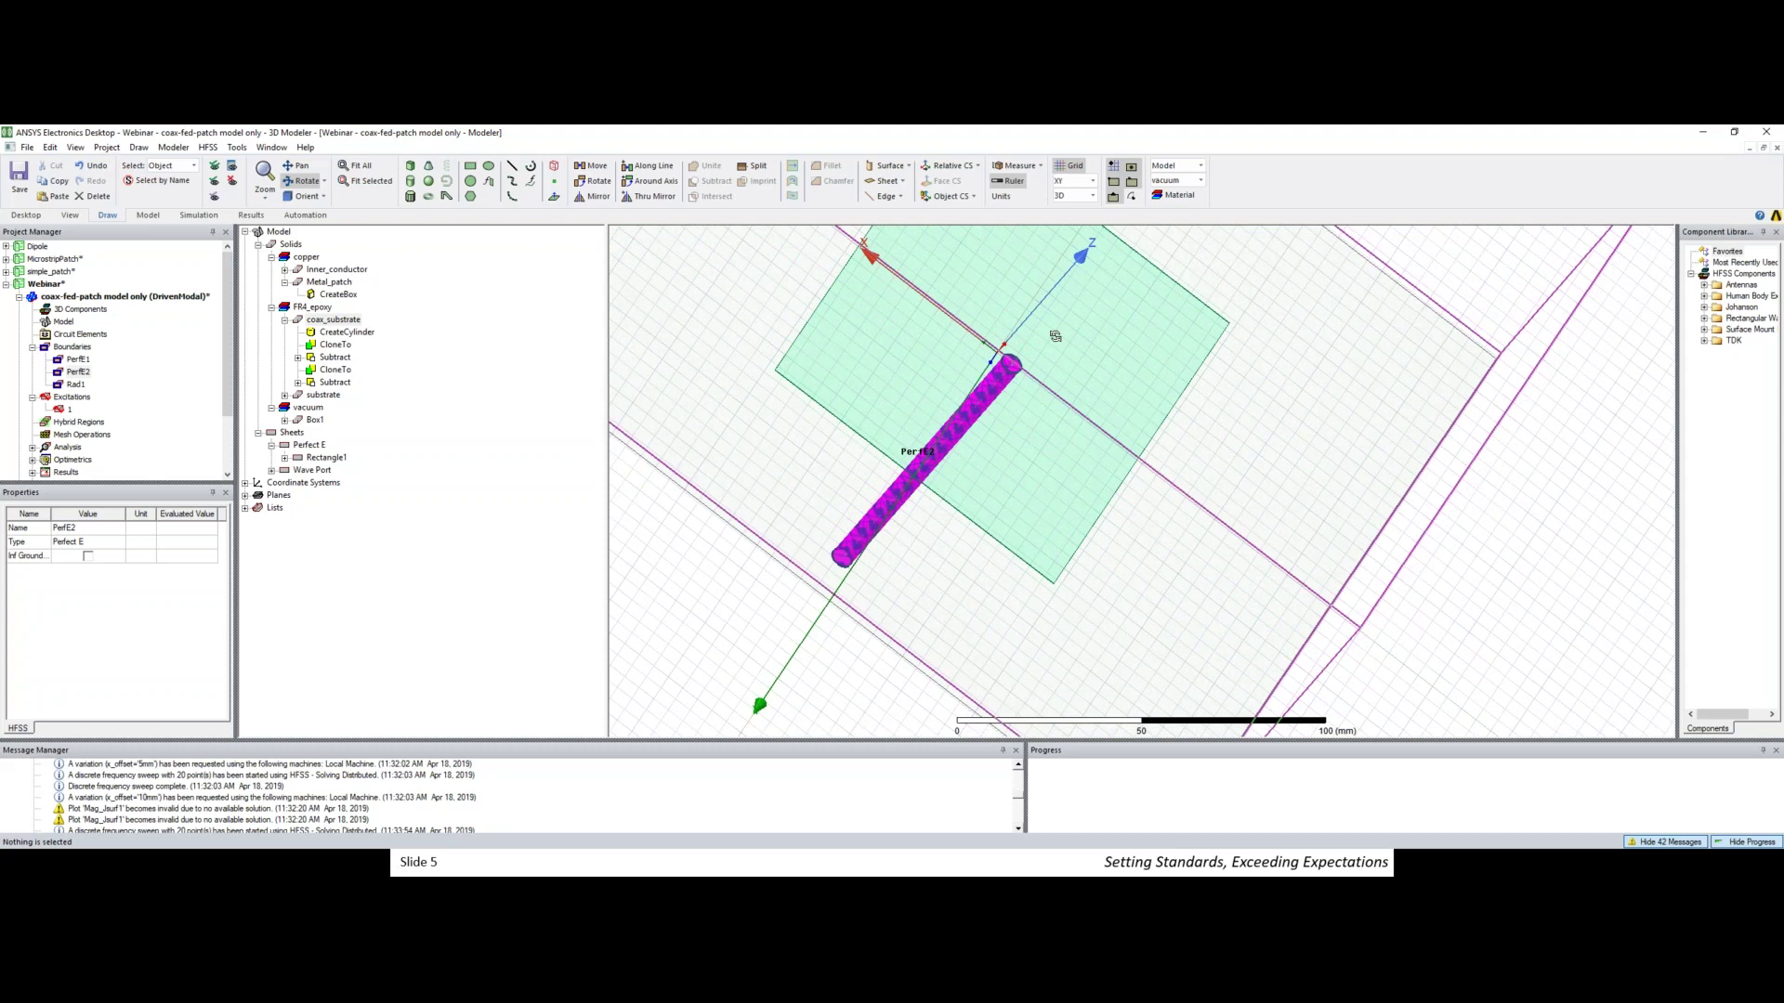
pyautogui.moveTo(1068, 309)
pyautogui.mouseDown()
pyautogui.moveTo(1021, 334)
pyautogui.moveTo(1036, 355)
pyautogui.moveTo(1156, 253)
pyautogui.mouseUp()
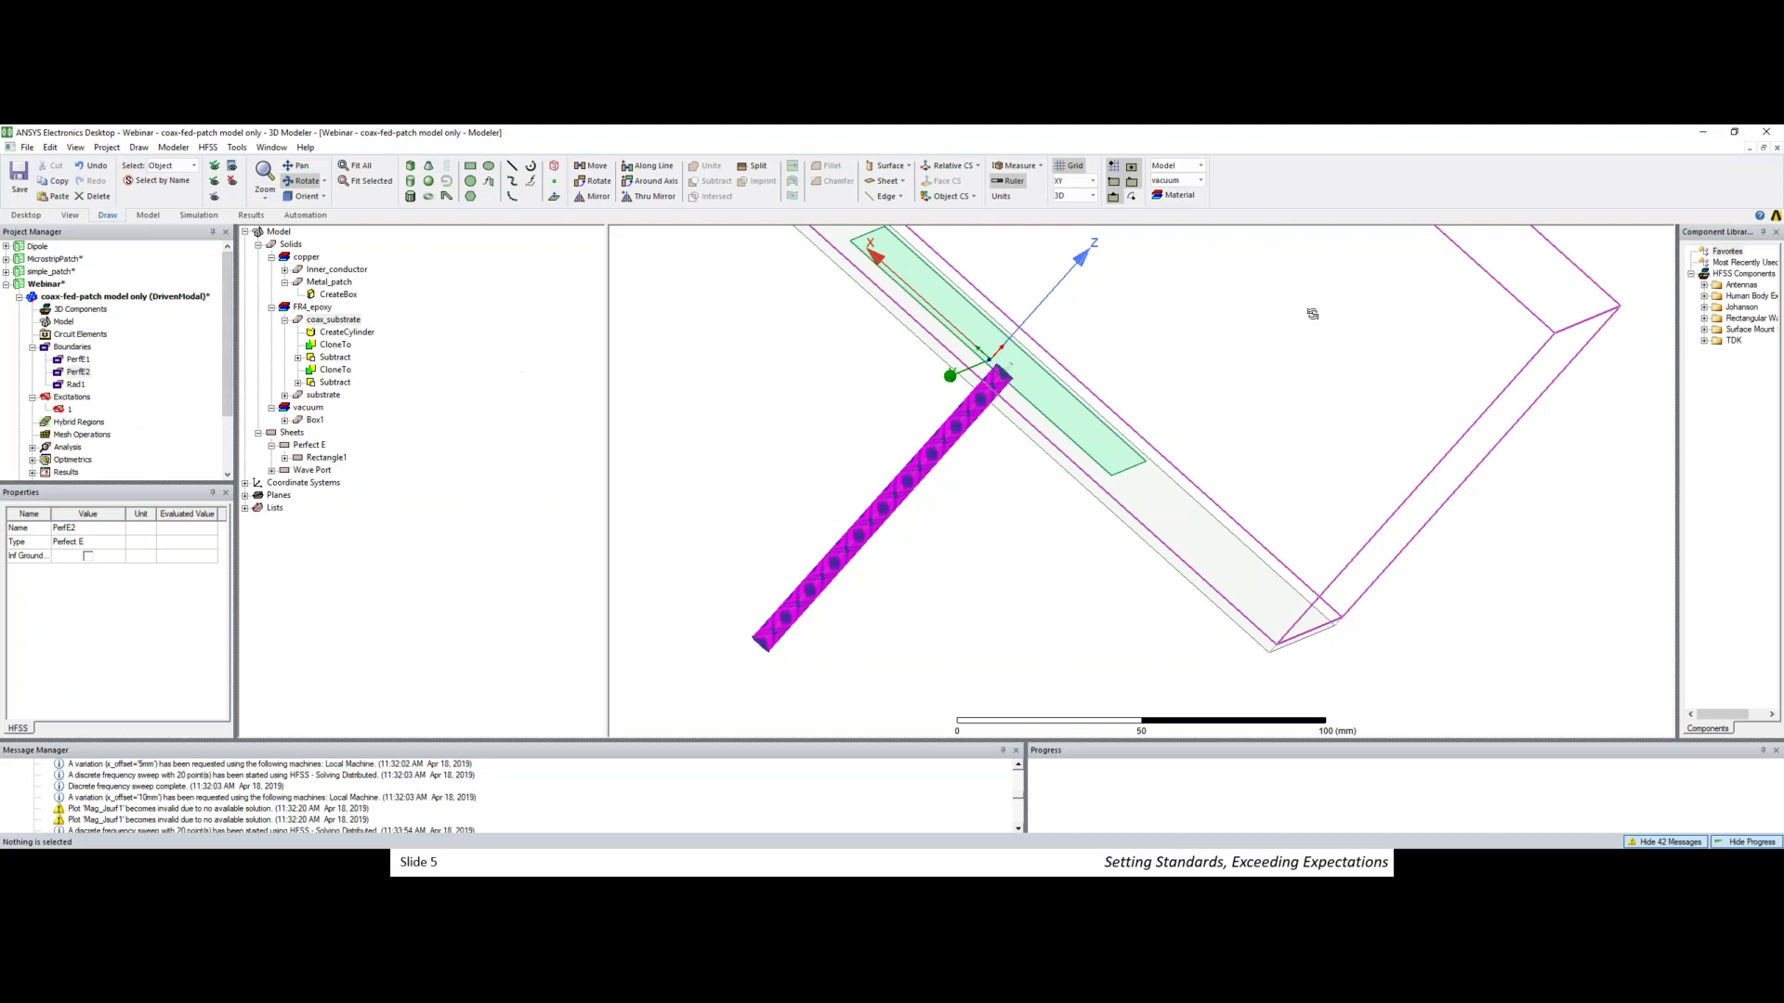
pyautogui.scroll(-5, 1236, 339)
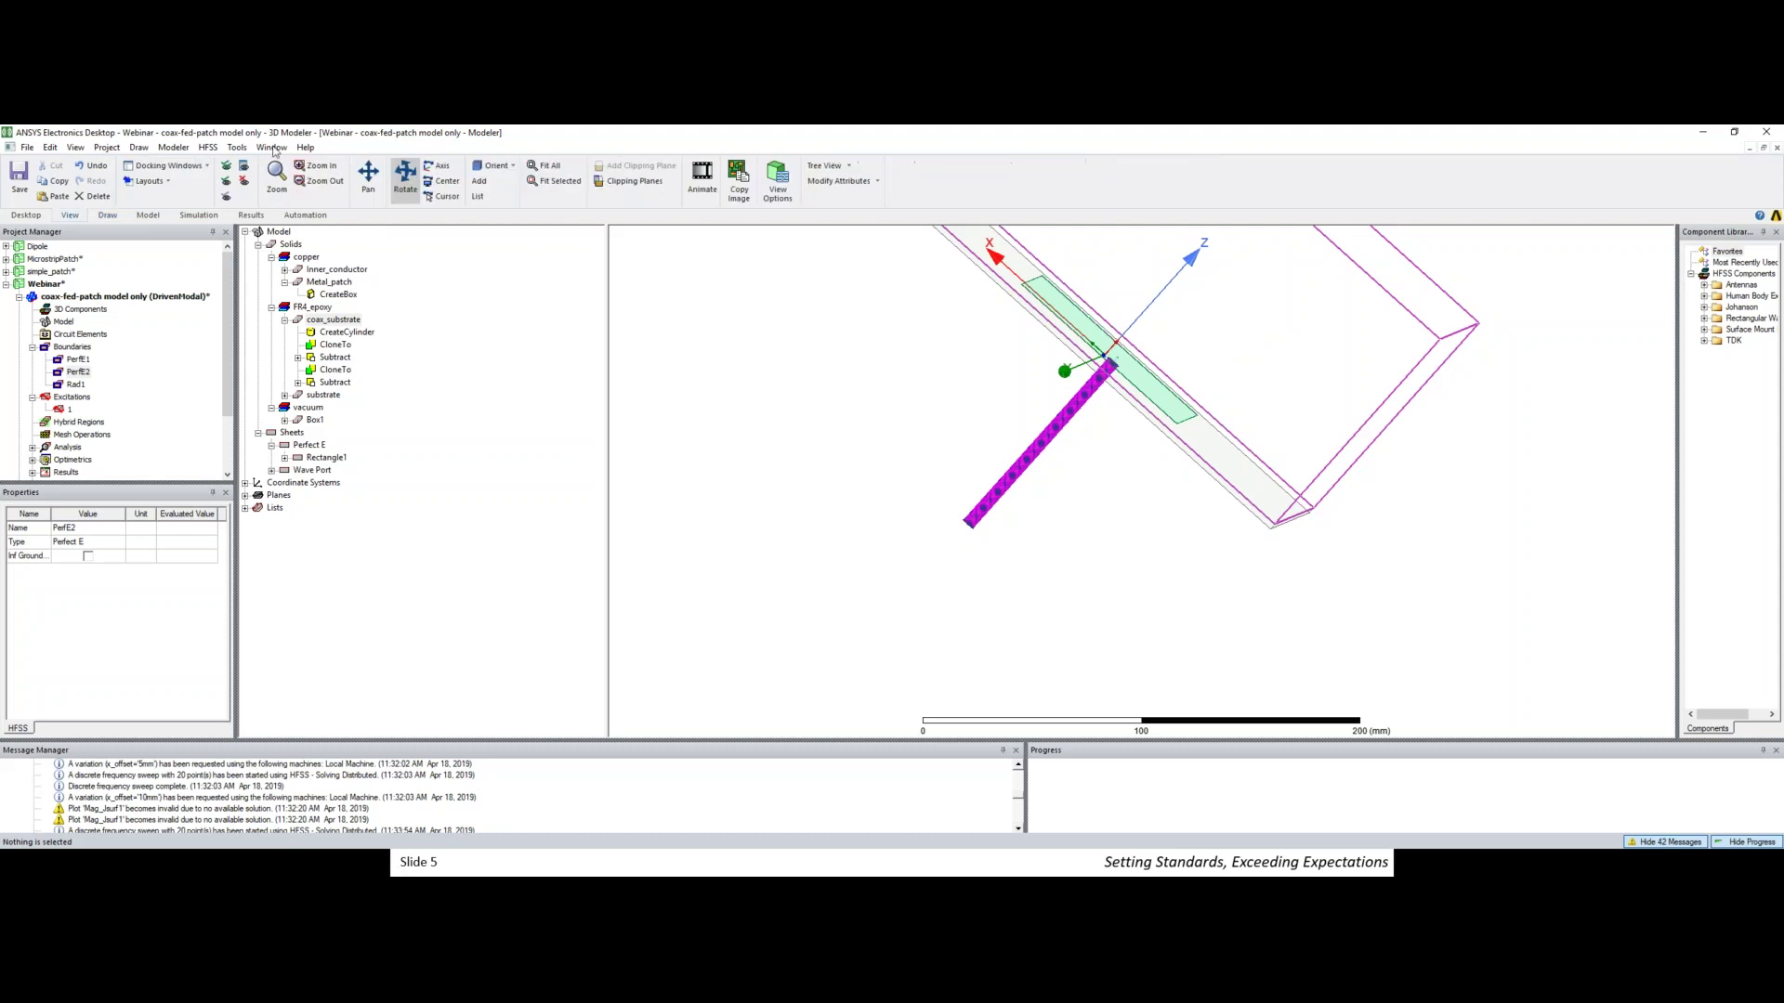
pyautogui.click(368, 177)
pyautogui.moveTo(1127, 342); pyautogui.dragTo(917, 475)
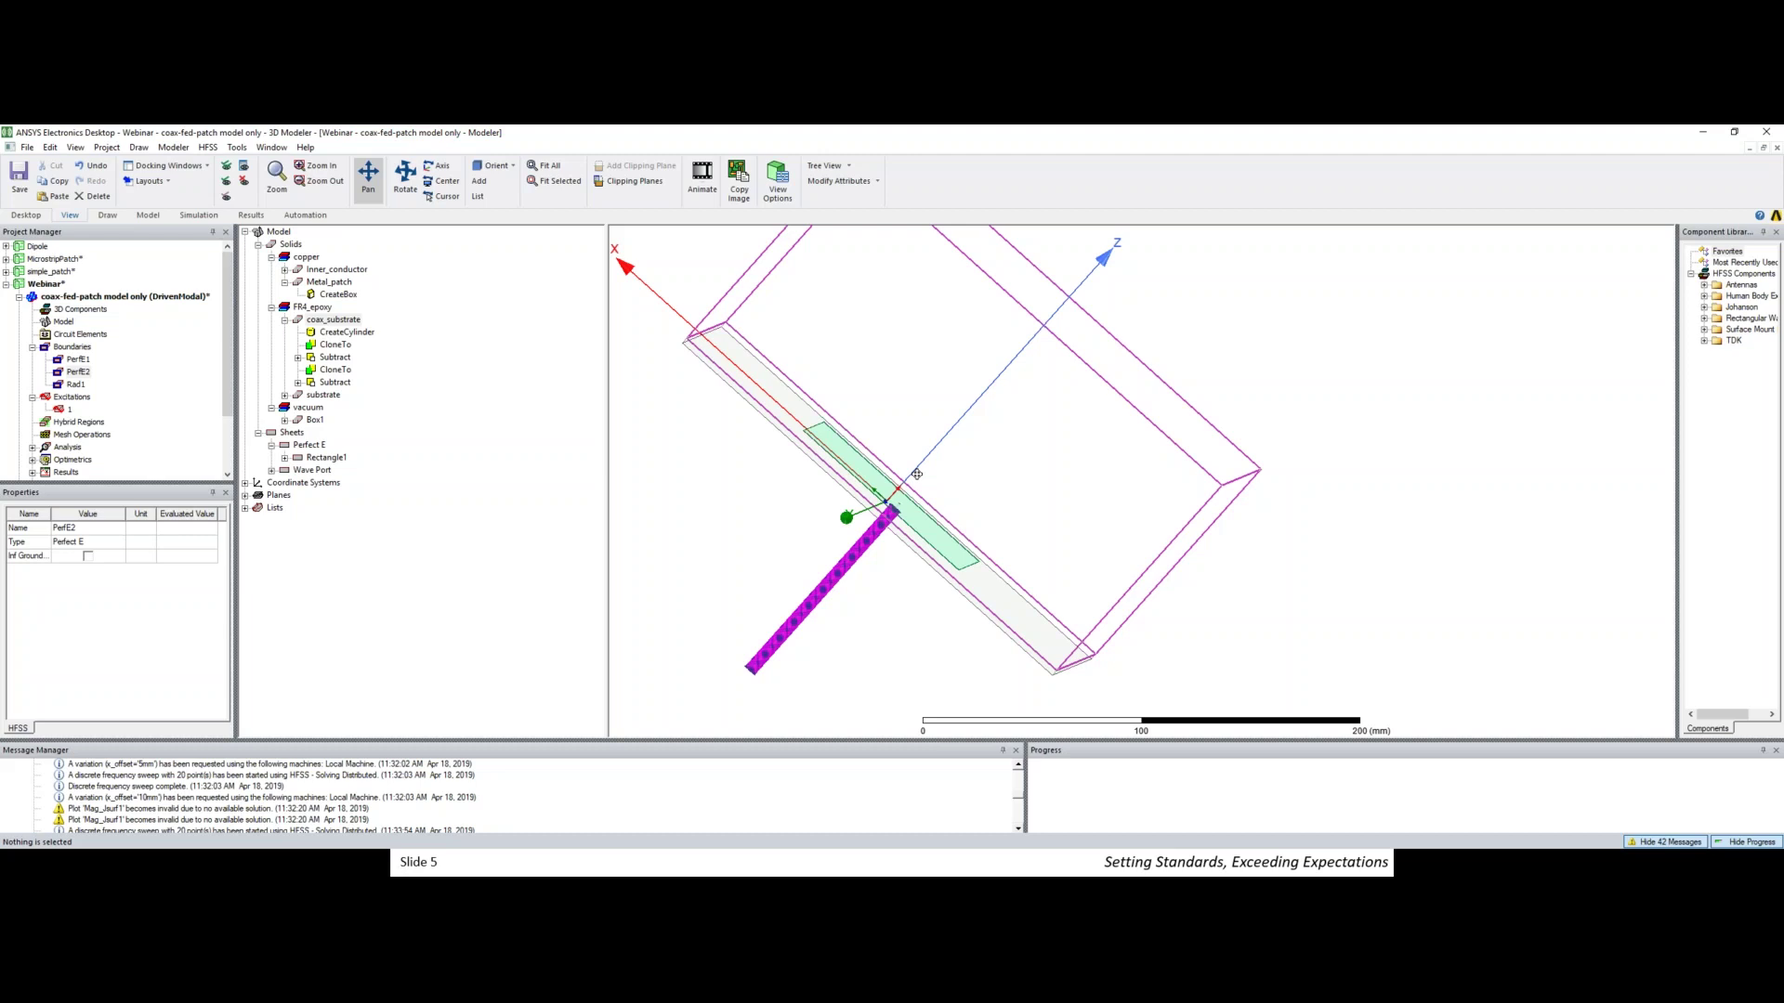
pyautogui.moveTo(960, 437); pyautogui.dragTo(829, 464)
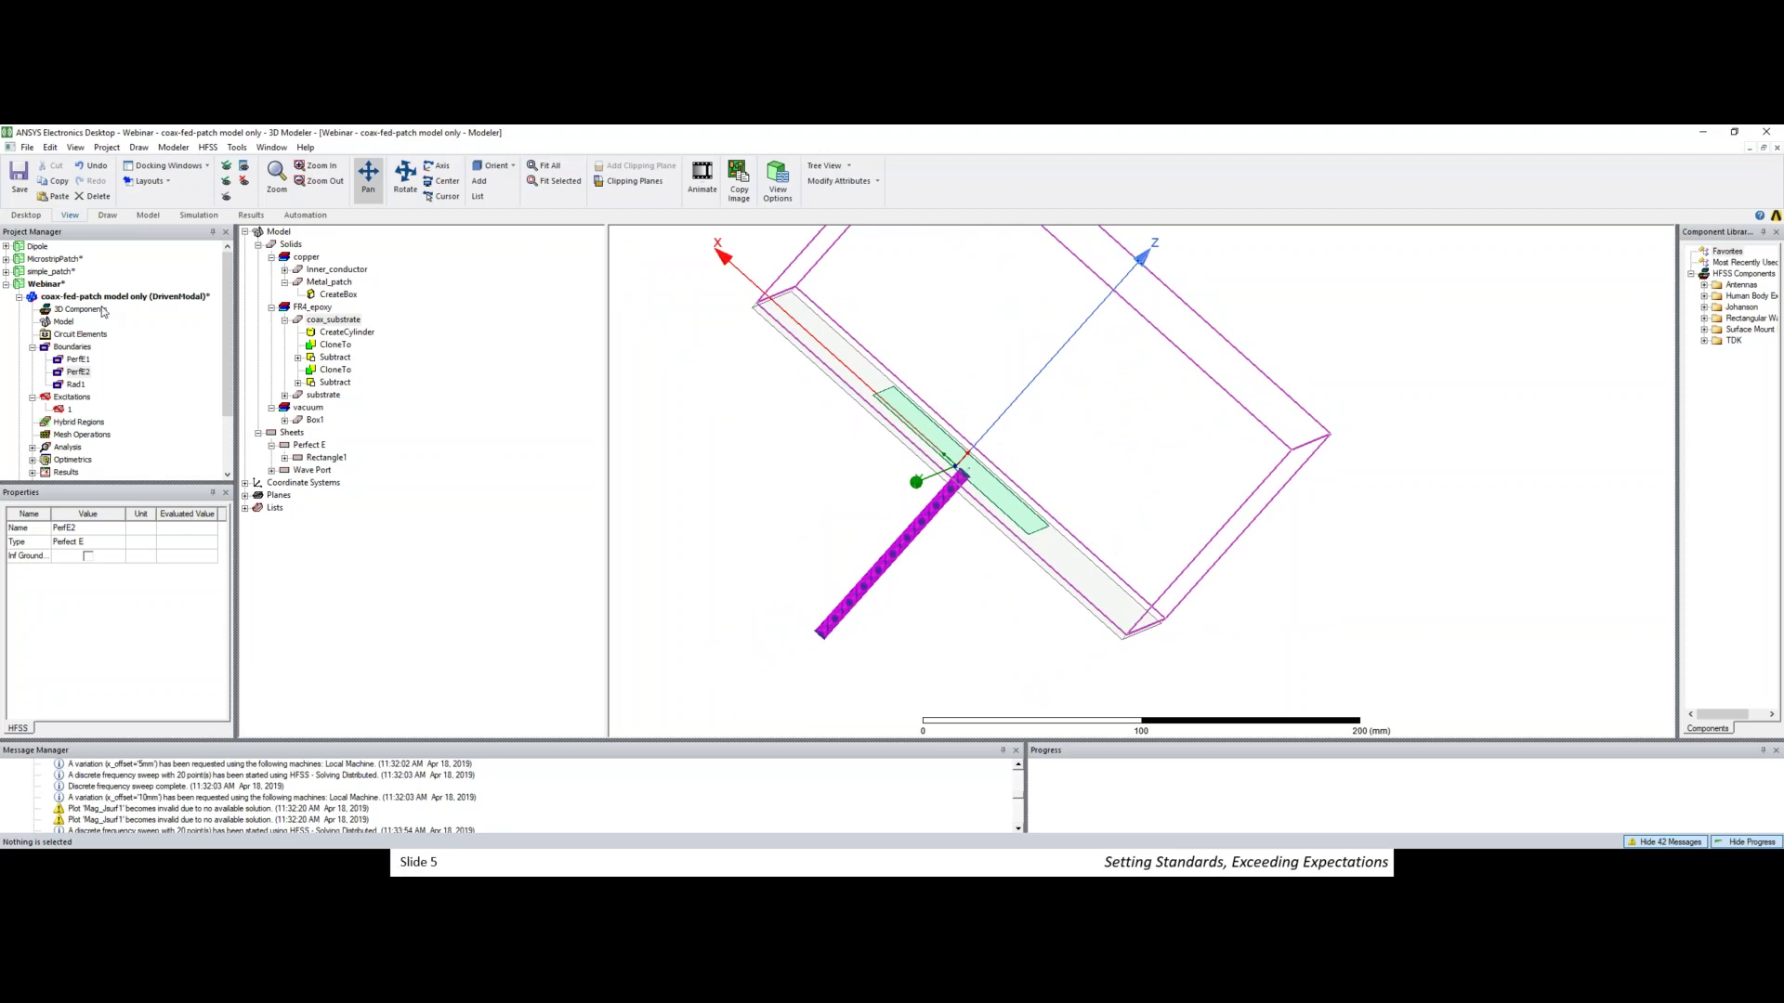
# - Collapse the coax-fed patch design in the project and open the dipole model to view its air box
pyautogui.click(18, 297)
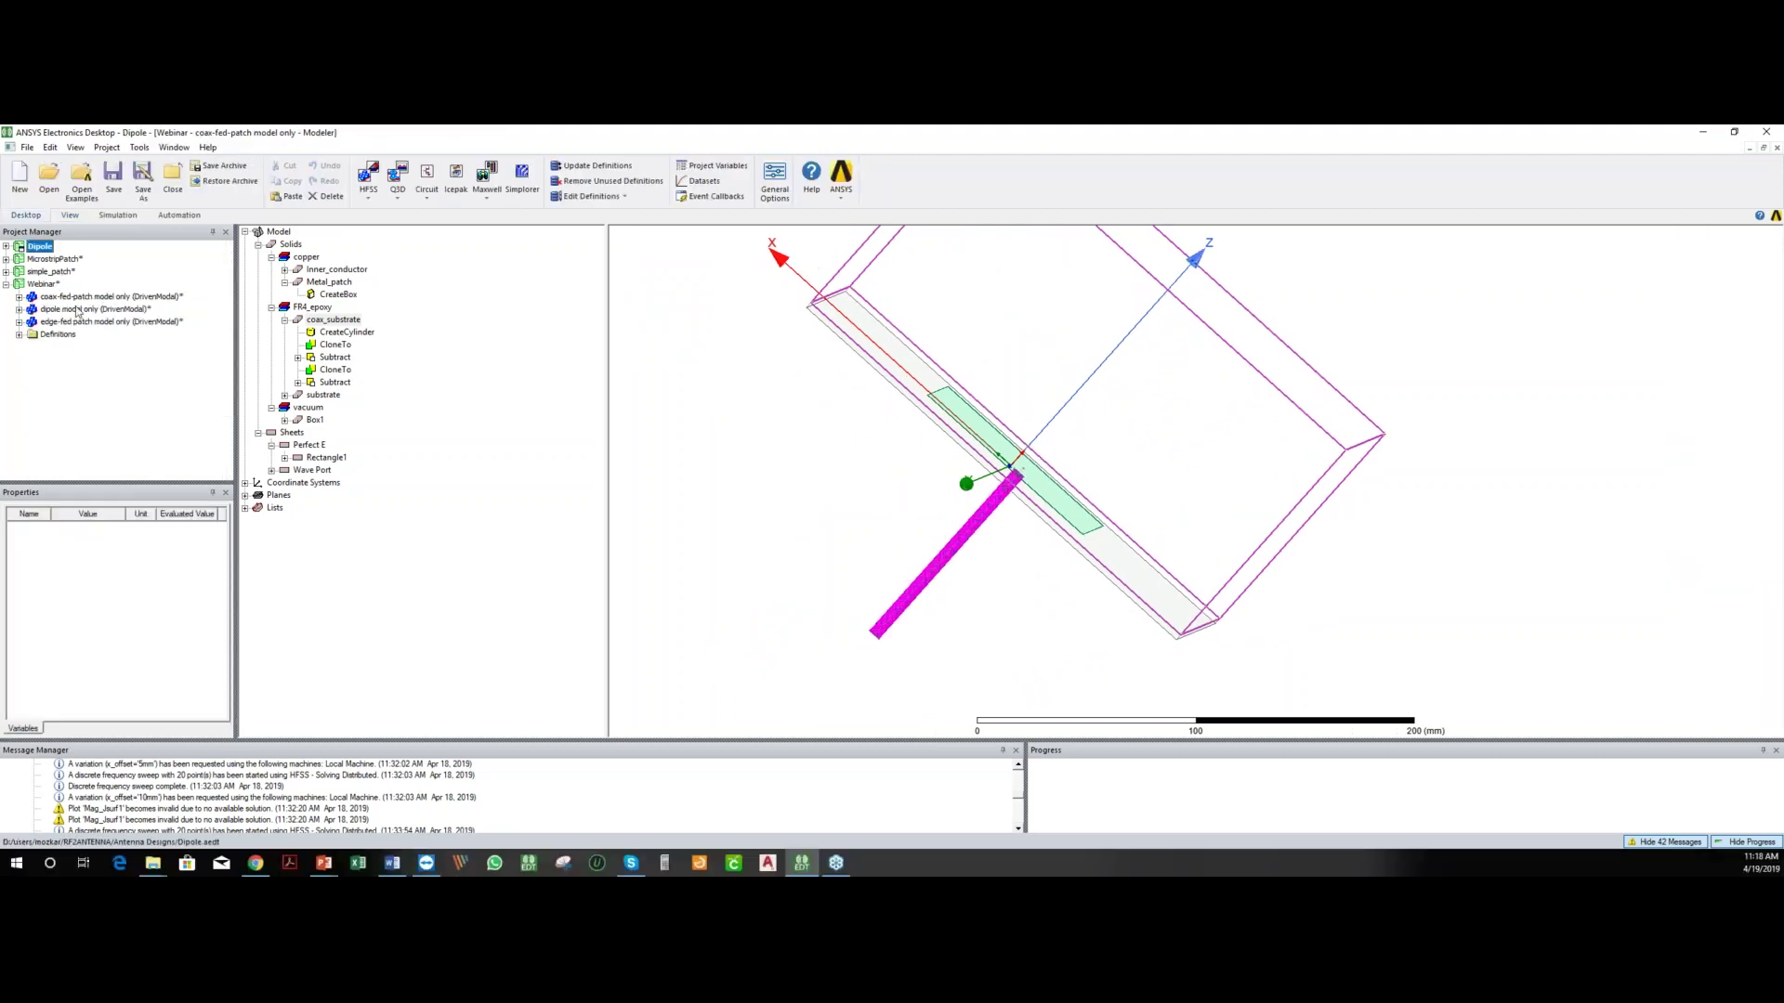
pyautogui.doubleClick(78, 309)
pyautogui.keyDown('alt'); pyautogui.moveTo(808, 423); pyautogui.dragTo(864, 418); pyautogui.keyUp('alt')
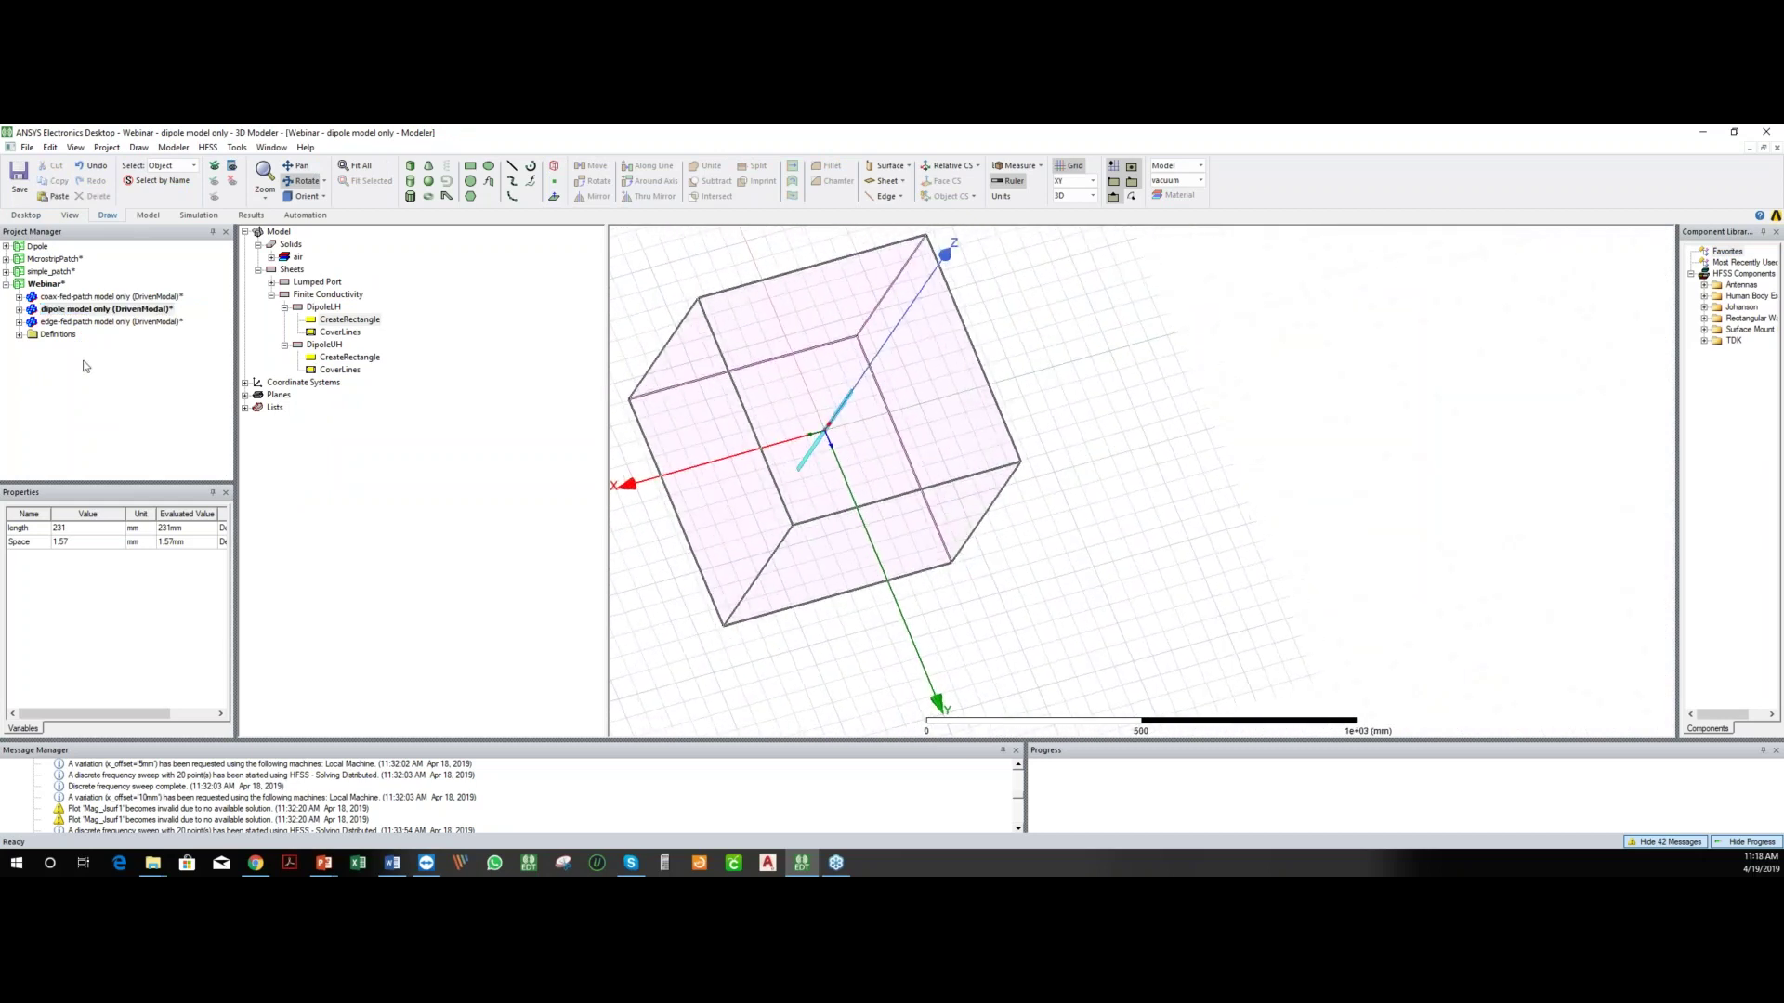
# - Open the edge-fed patch model and look through its list of boundaries, leaving the design collapsed
pyautogui.click(58, 321)
pyautogui.click(58, 321)
pyautogui.click(19, 324)
pyautogui.doubleClick(63, 324)
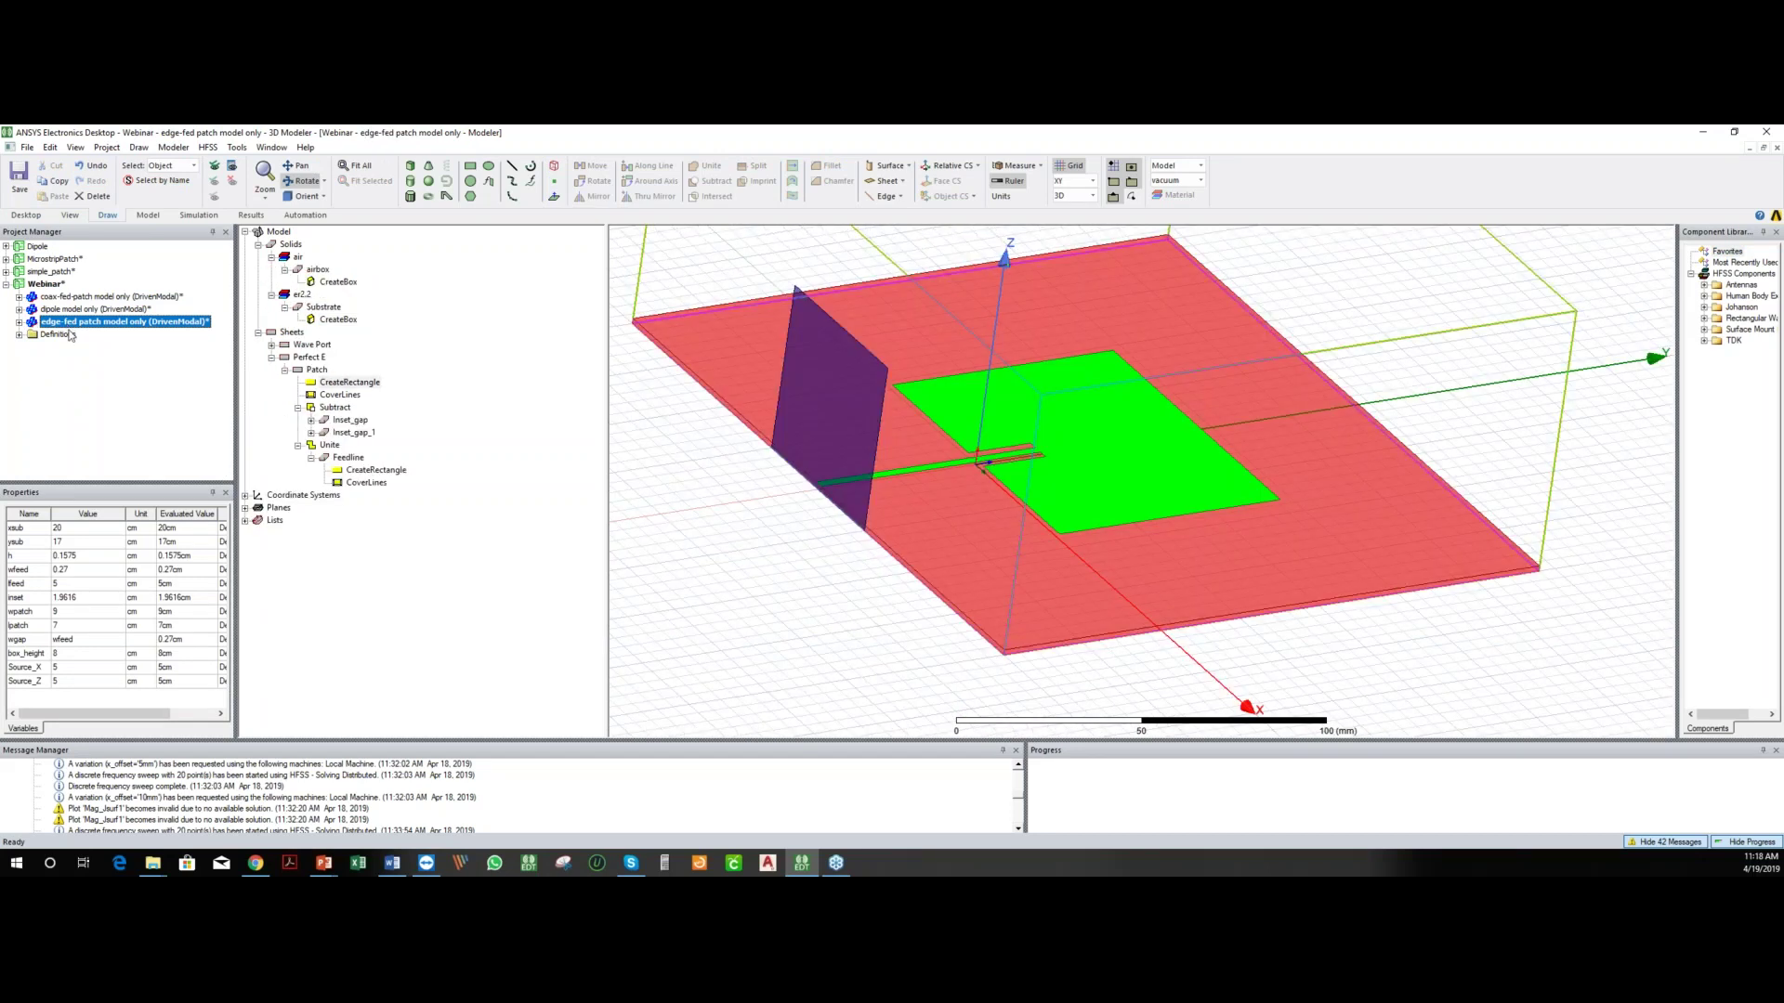
pyautogui.click(17, 323)
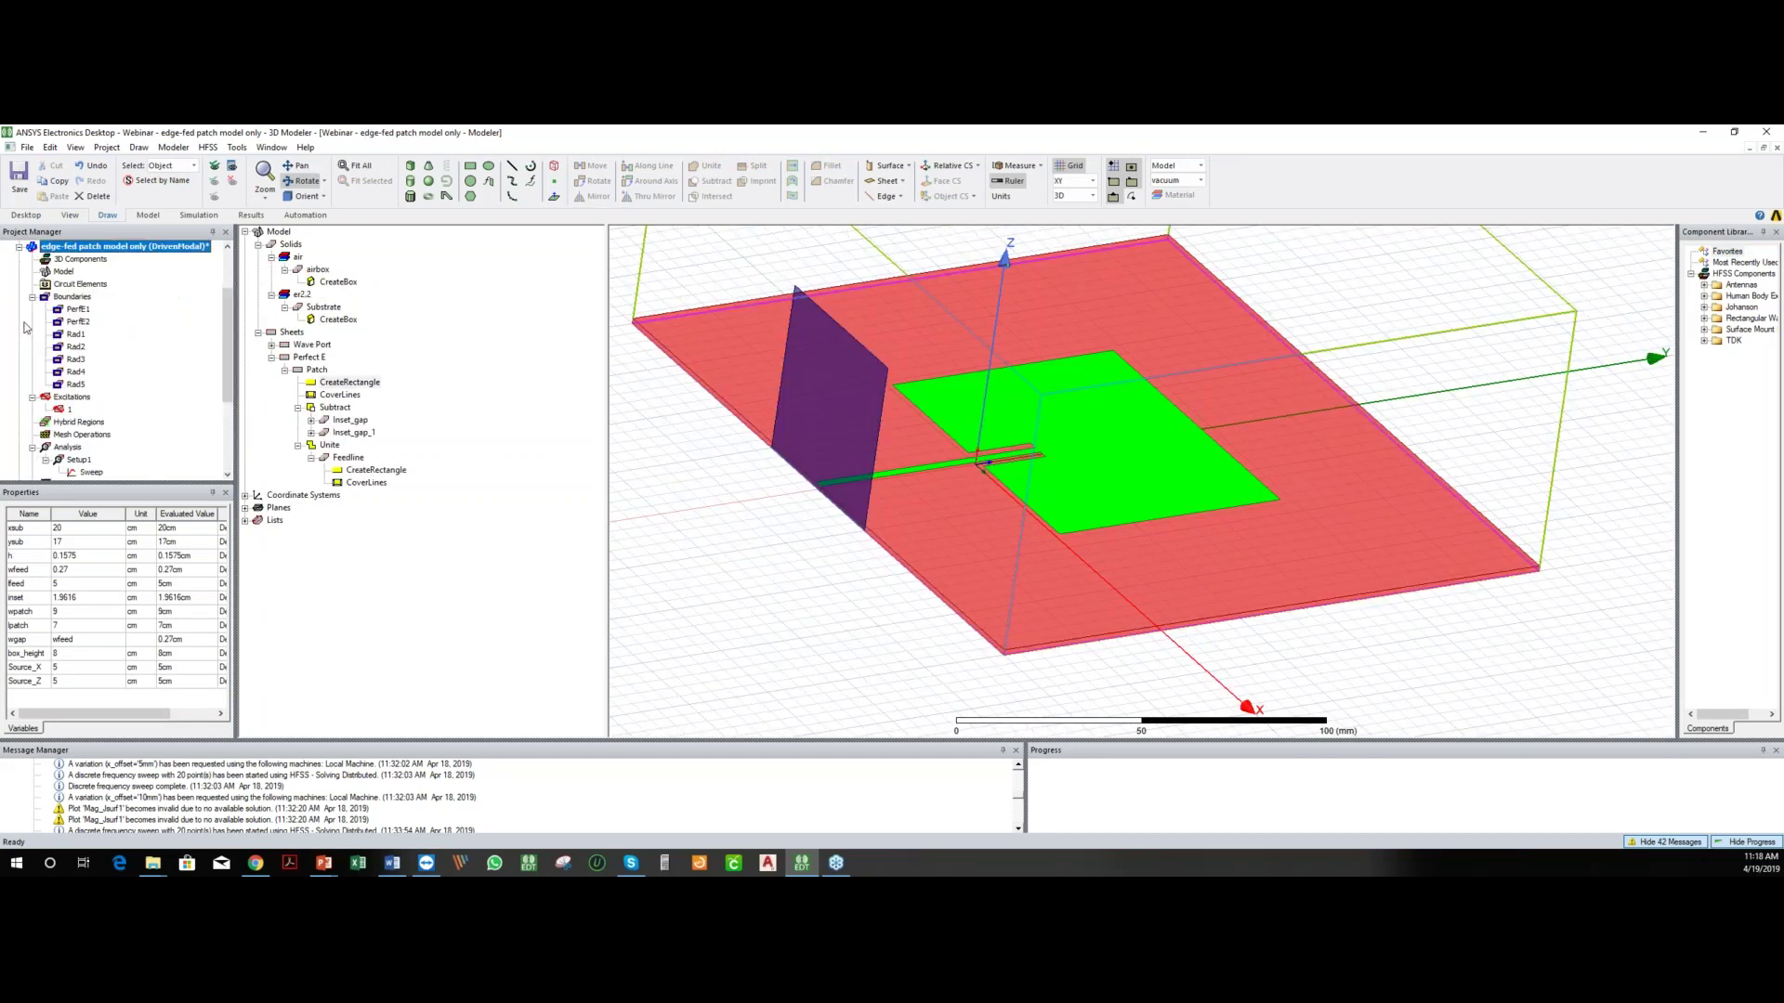
pyautogui.click(18, 249)
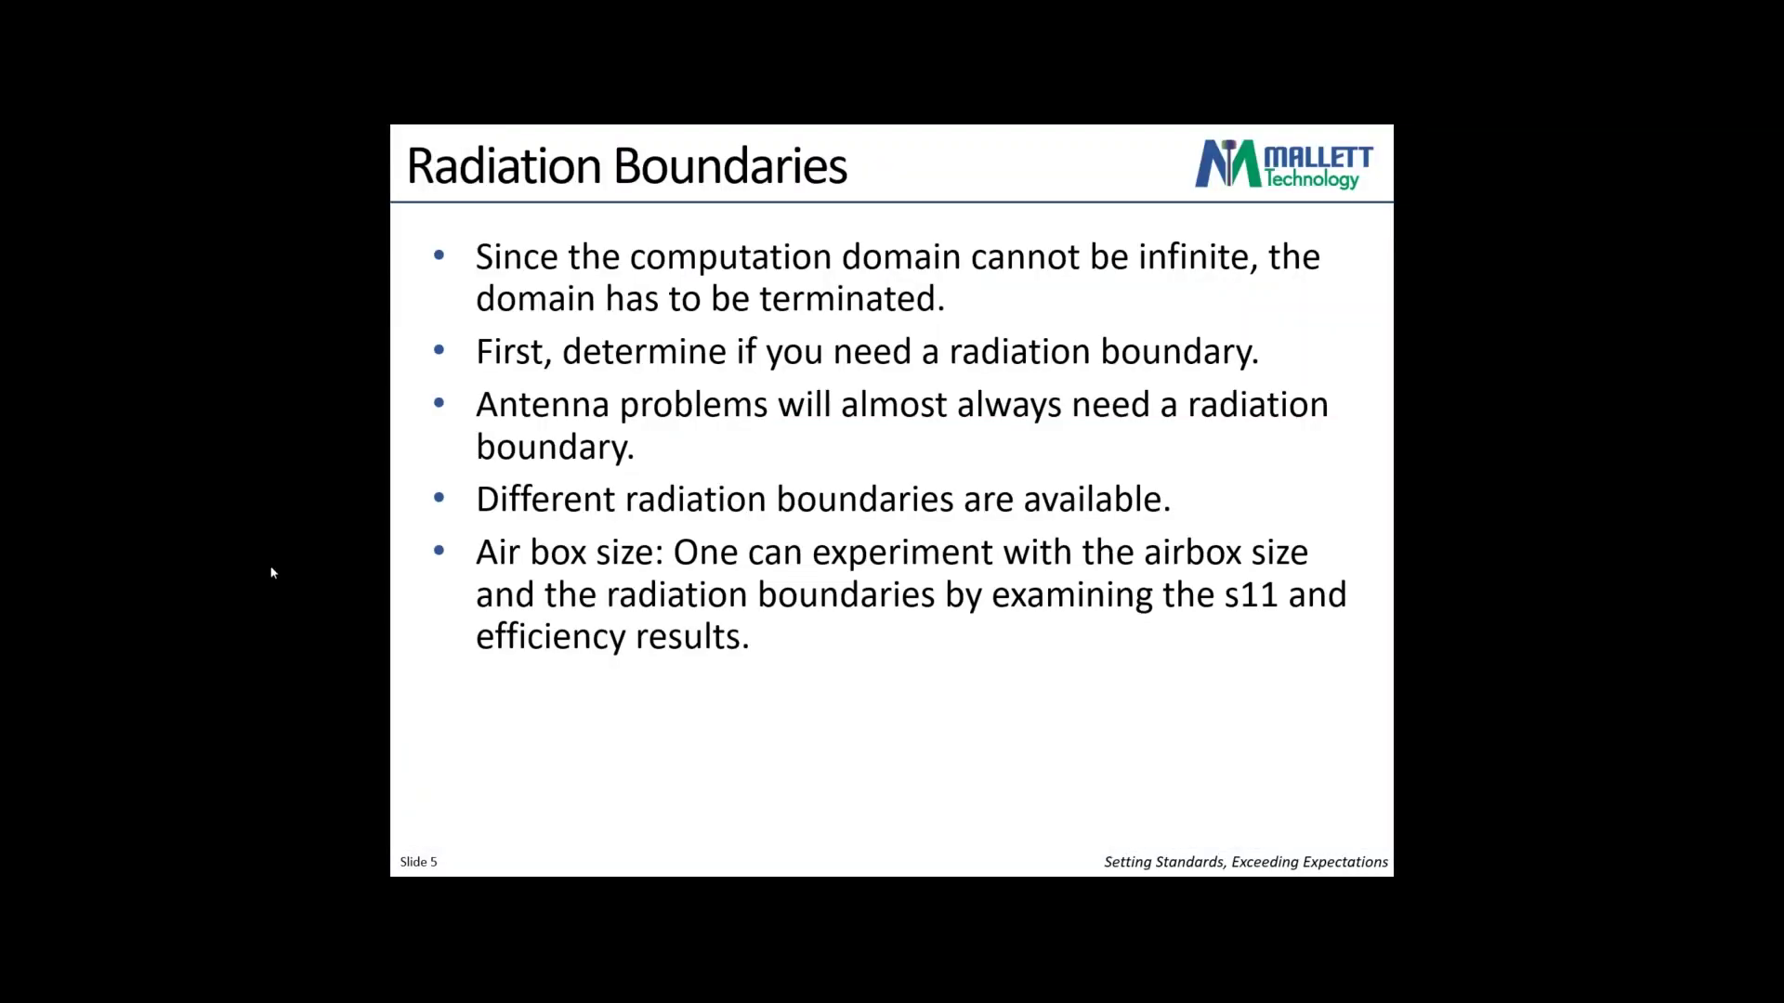
# - Advance the presentation to the Defining ports slide and return to the edge-fed patch design in ANSYS Electronics Desktop
pyautogui.click(453, 566)
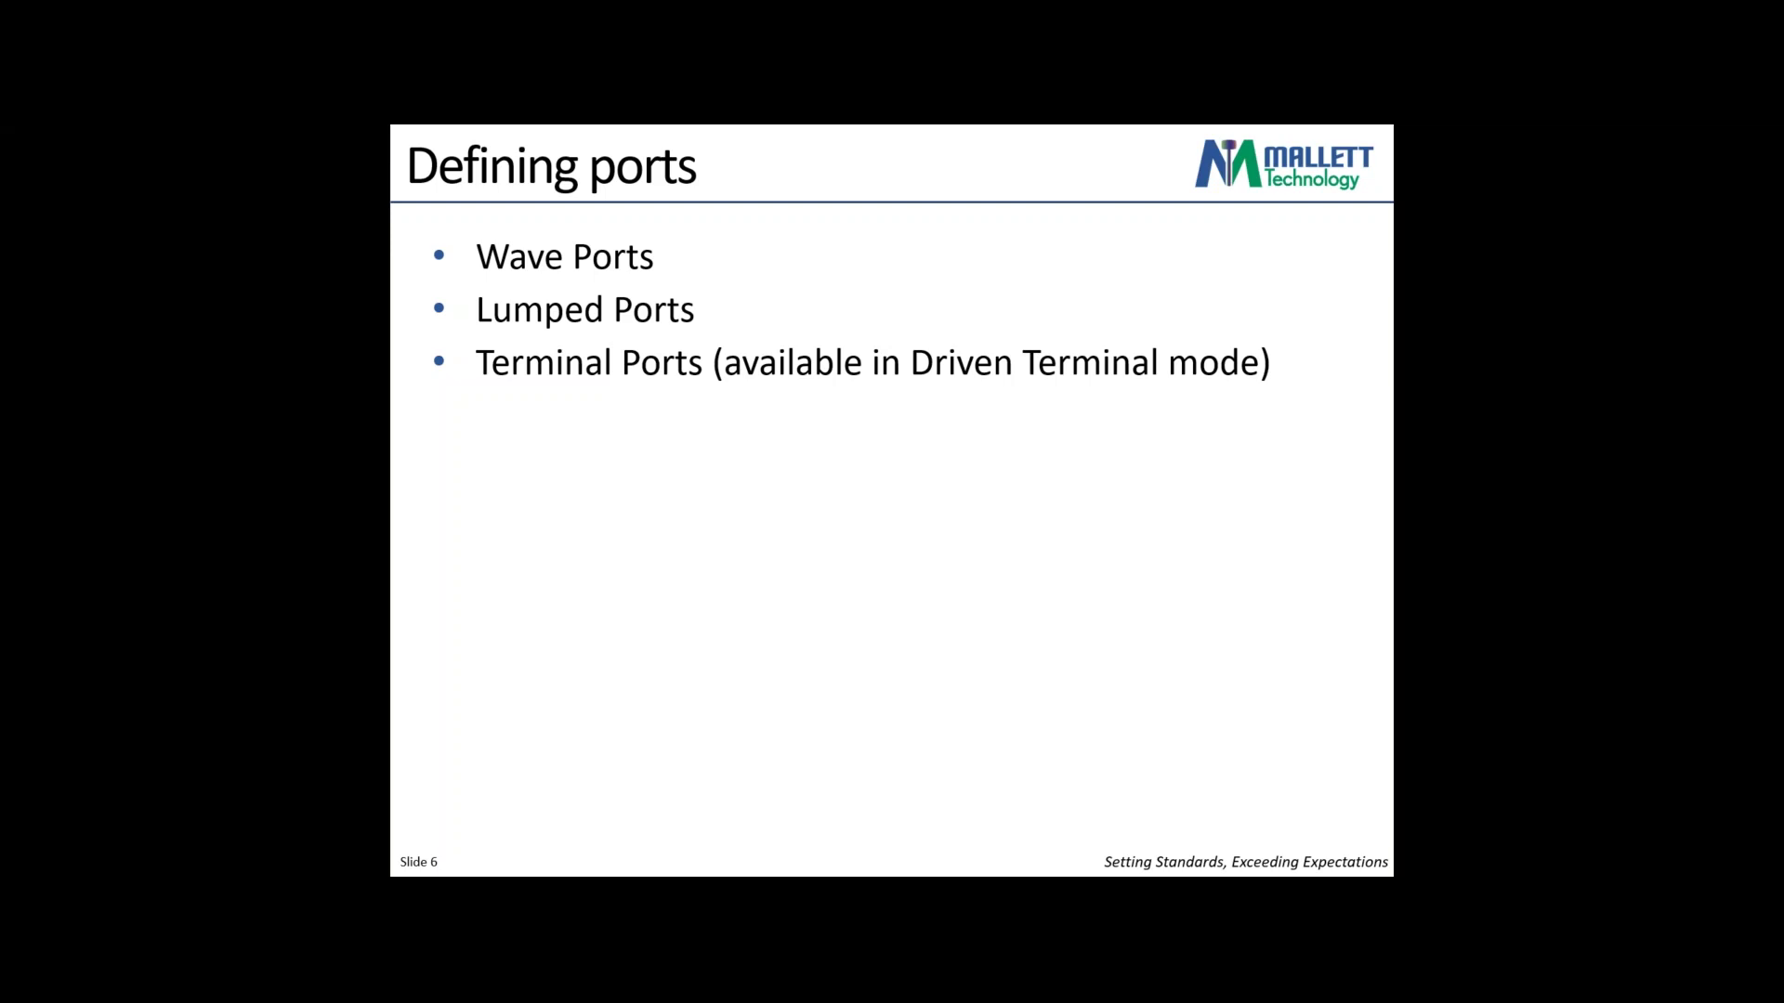
pyautogui.hotkey('alt', 'Tab')
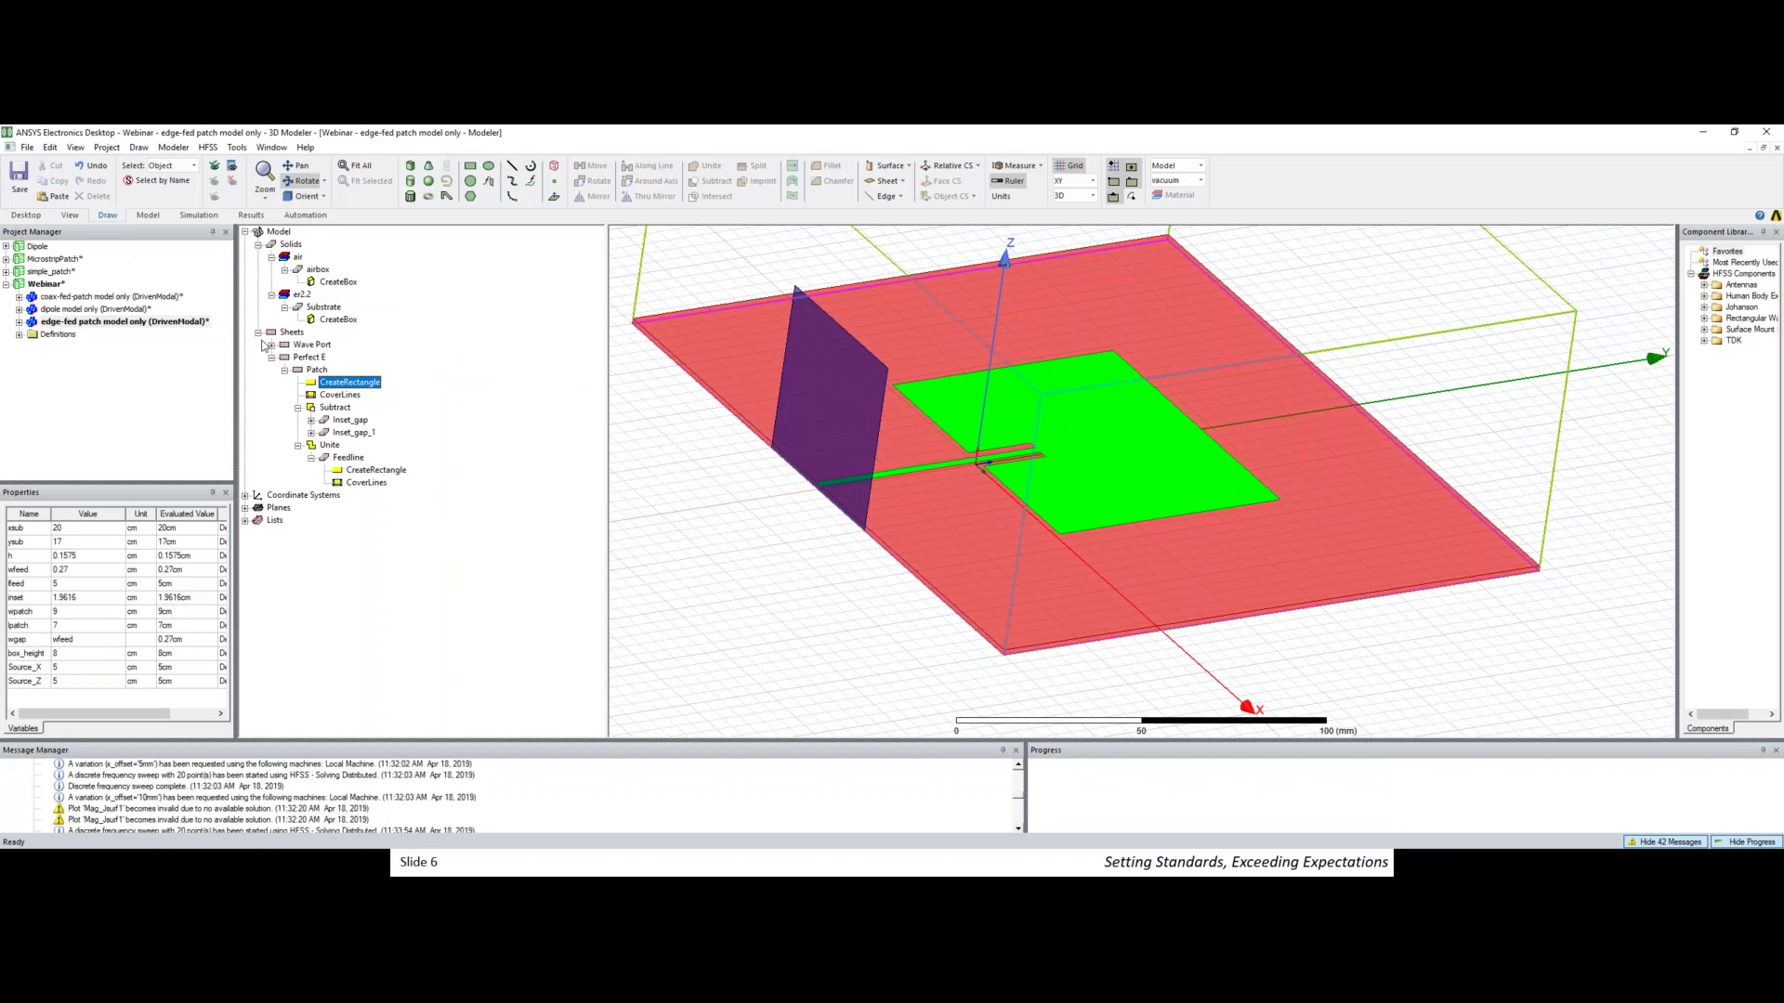
pyautogui.click(65, 322)
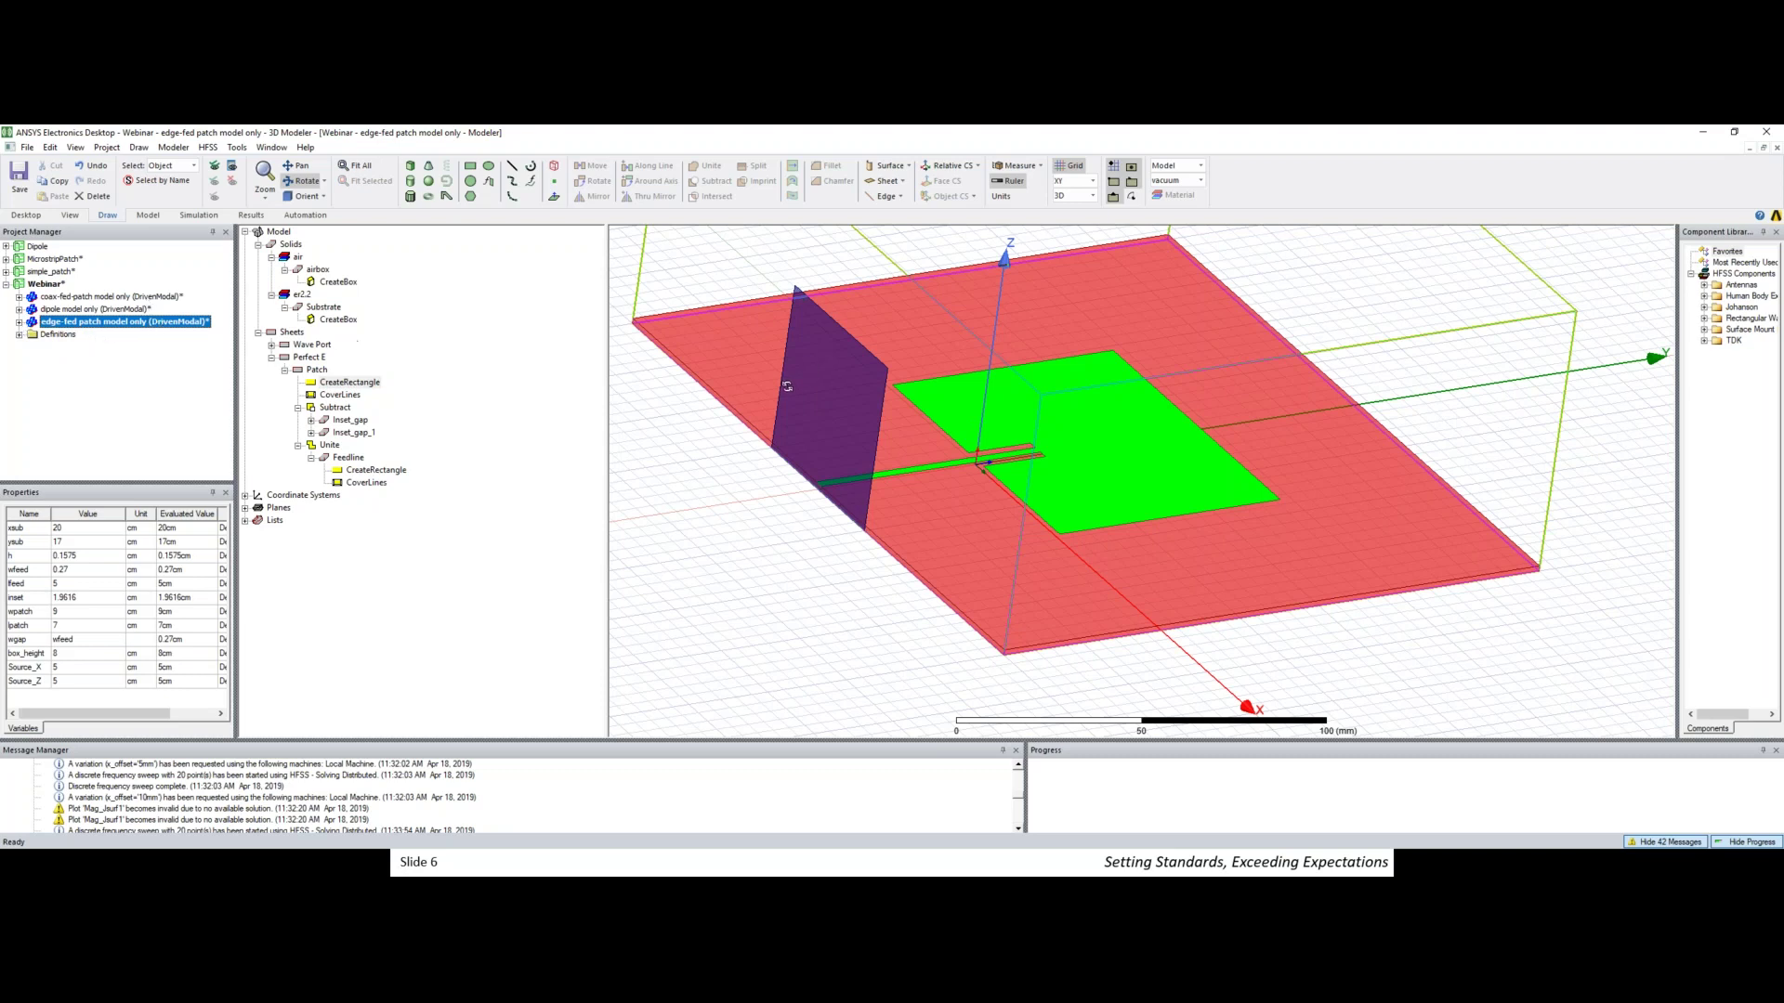
# - Highlight wave port excitation 1 of the edge-fed patch and examine its port sheet around the feed line
pyautogui.moveTo(859, 358); pyautogui.dragTo(849, 333)
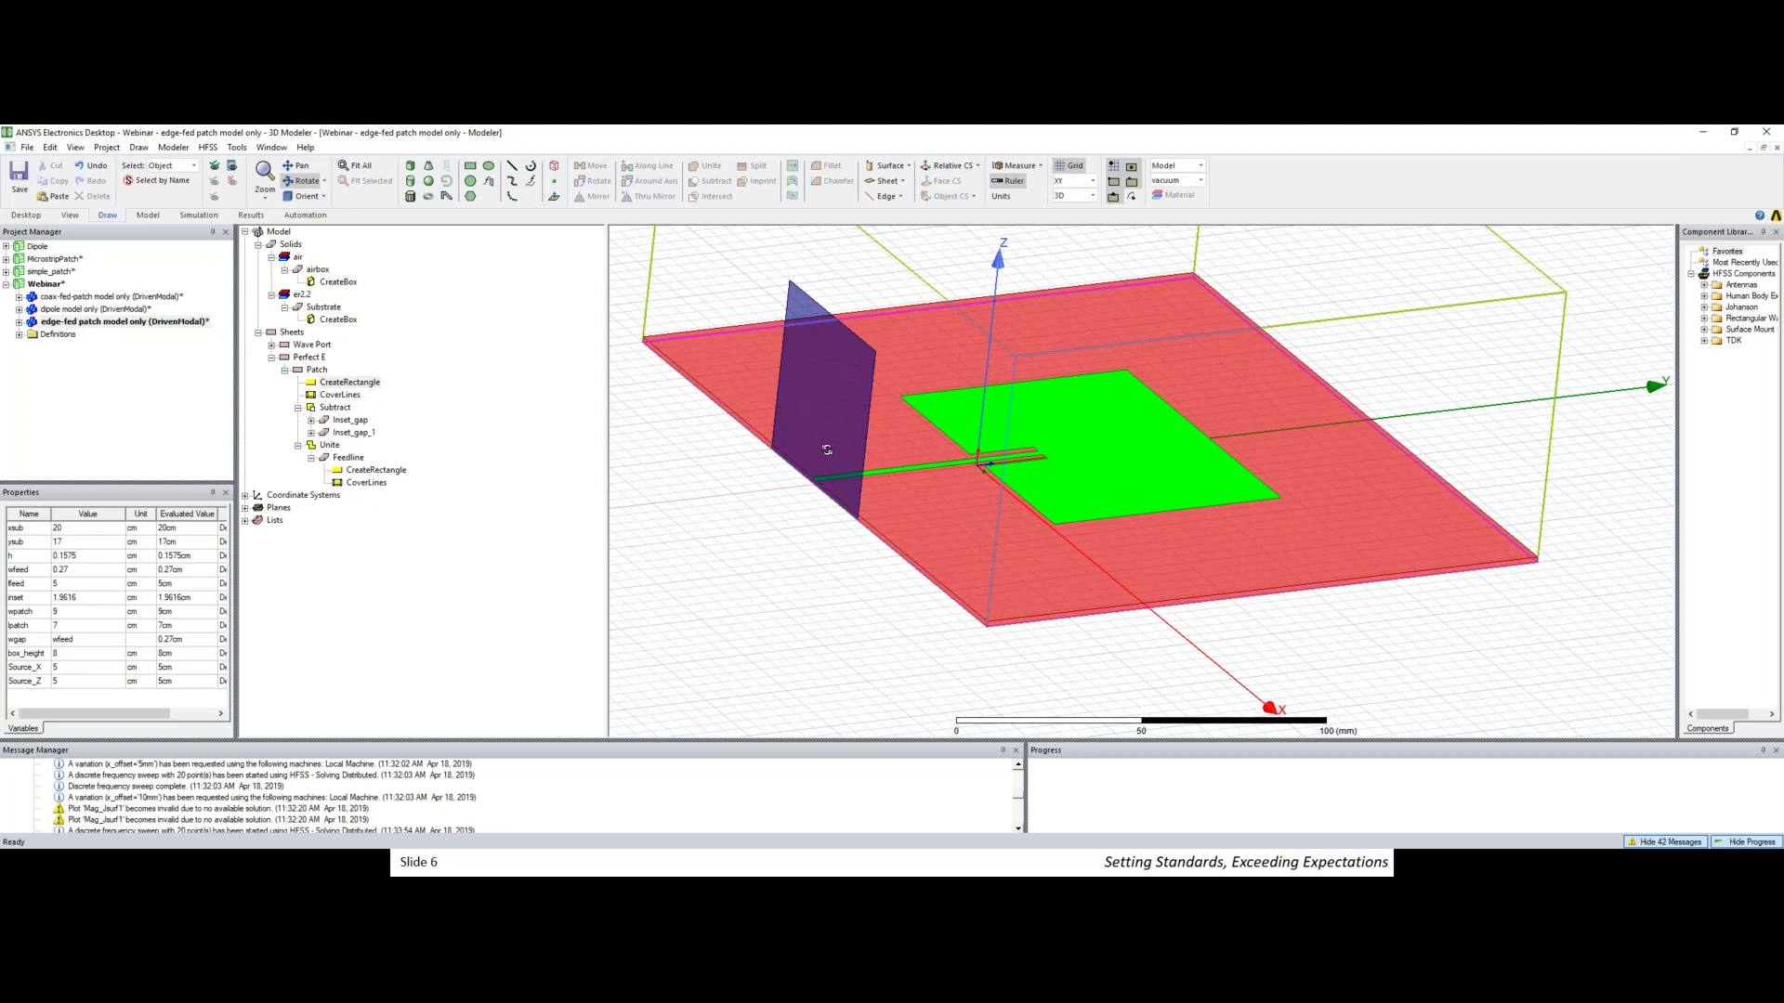
pyautogui.scroll(1, 827, 449)
pyautogui.scroll(2, 827, 450)
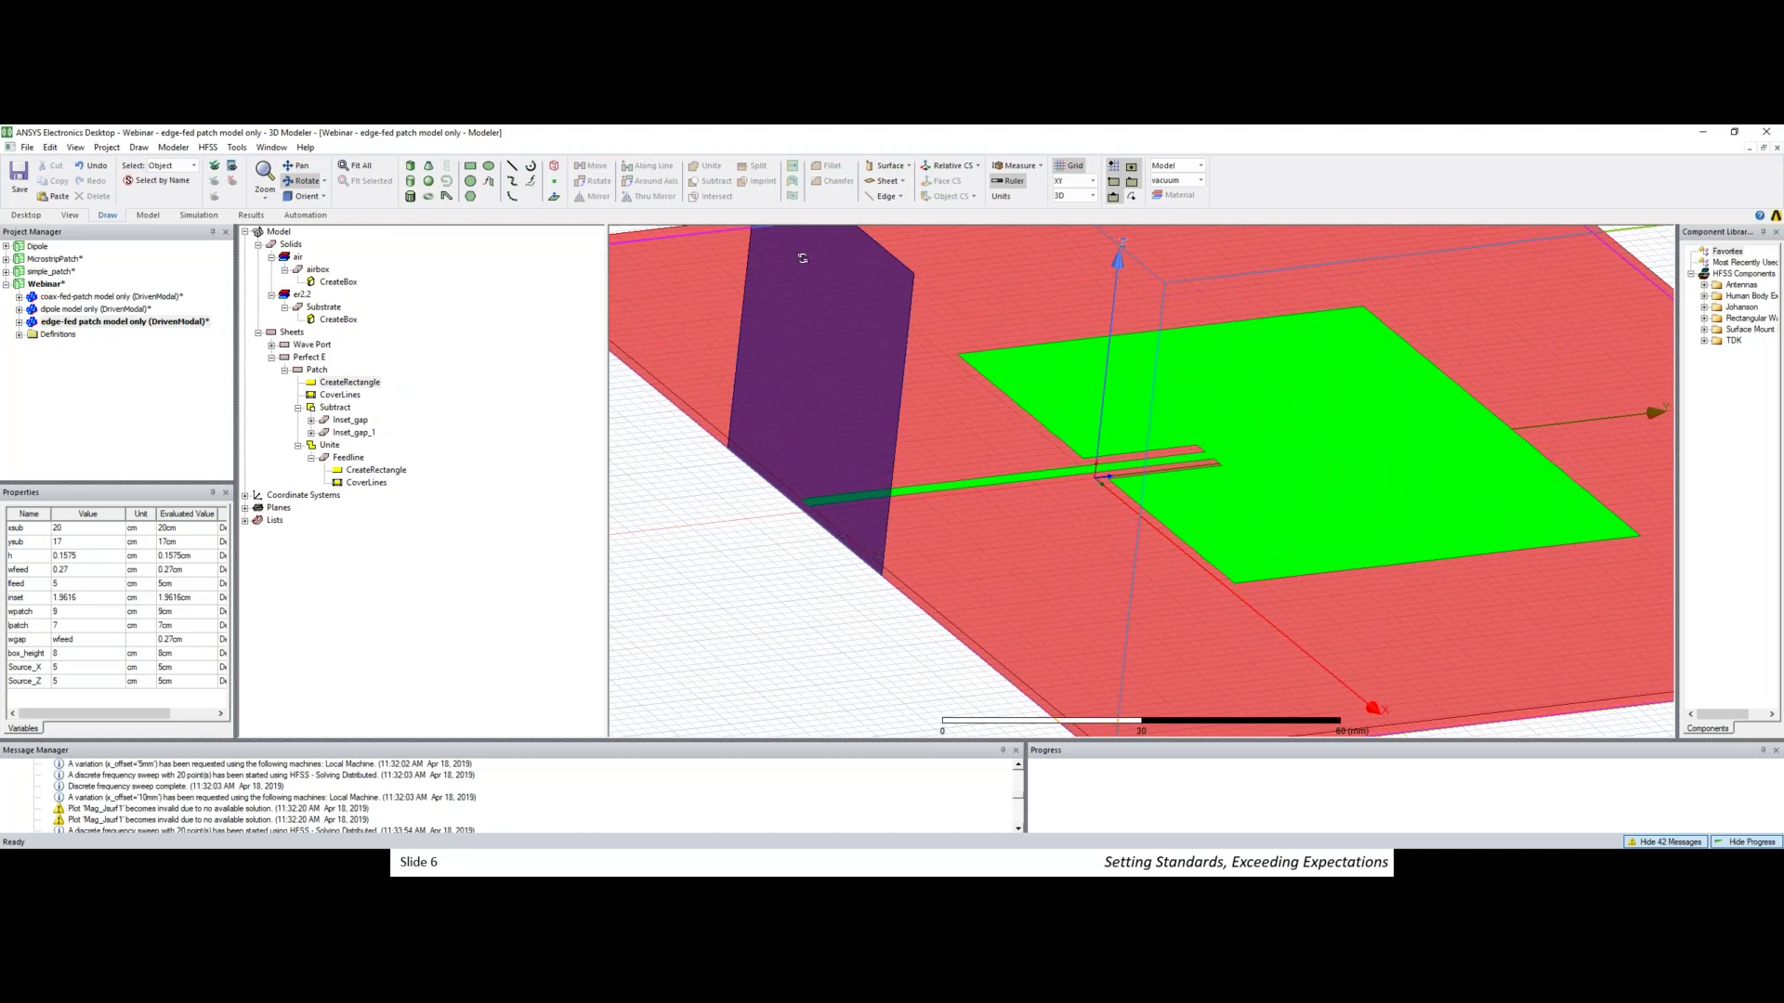
pyautogui.scroll(-1, 779, 347)
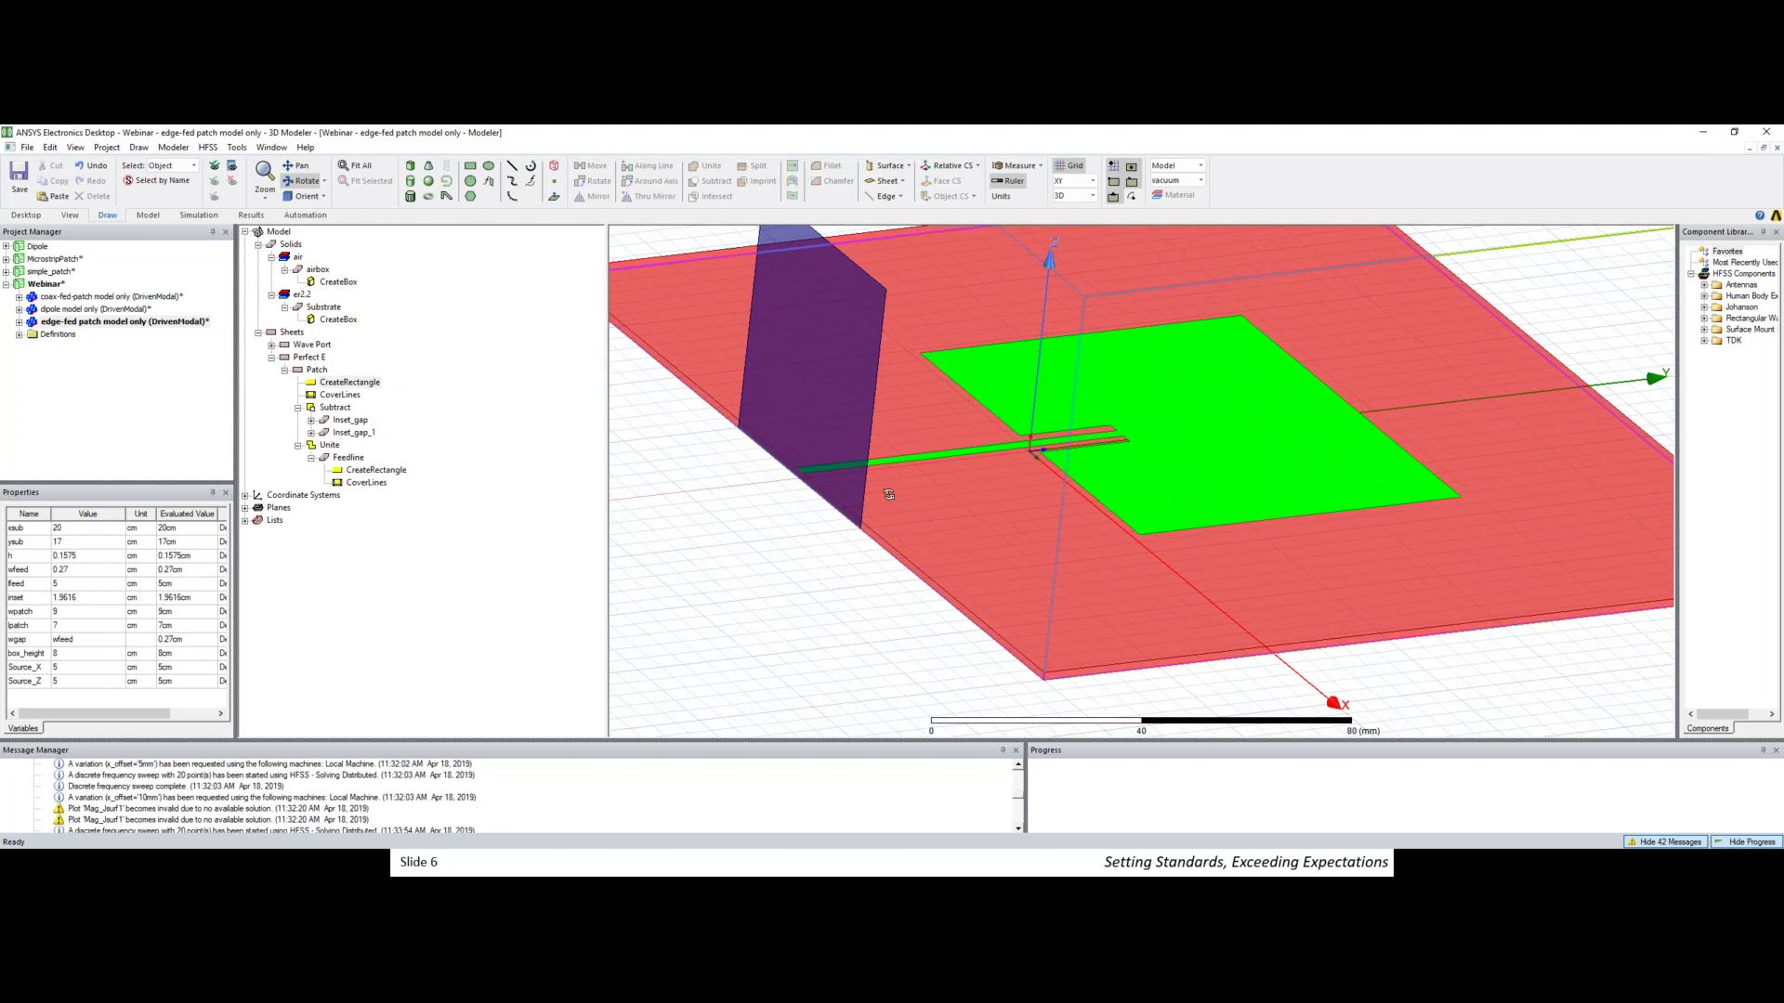
pyautogui.click(19, 322)
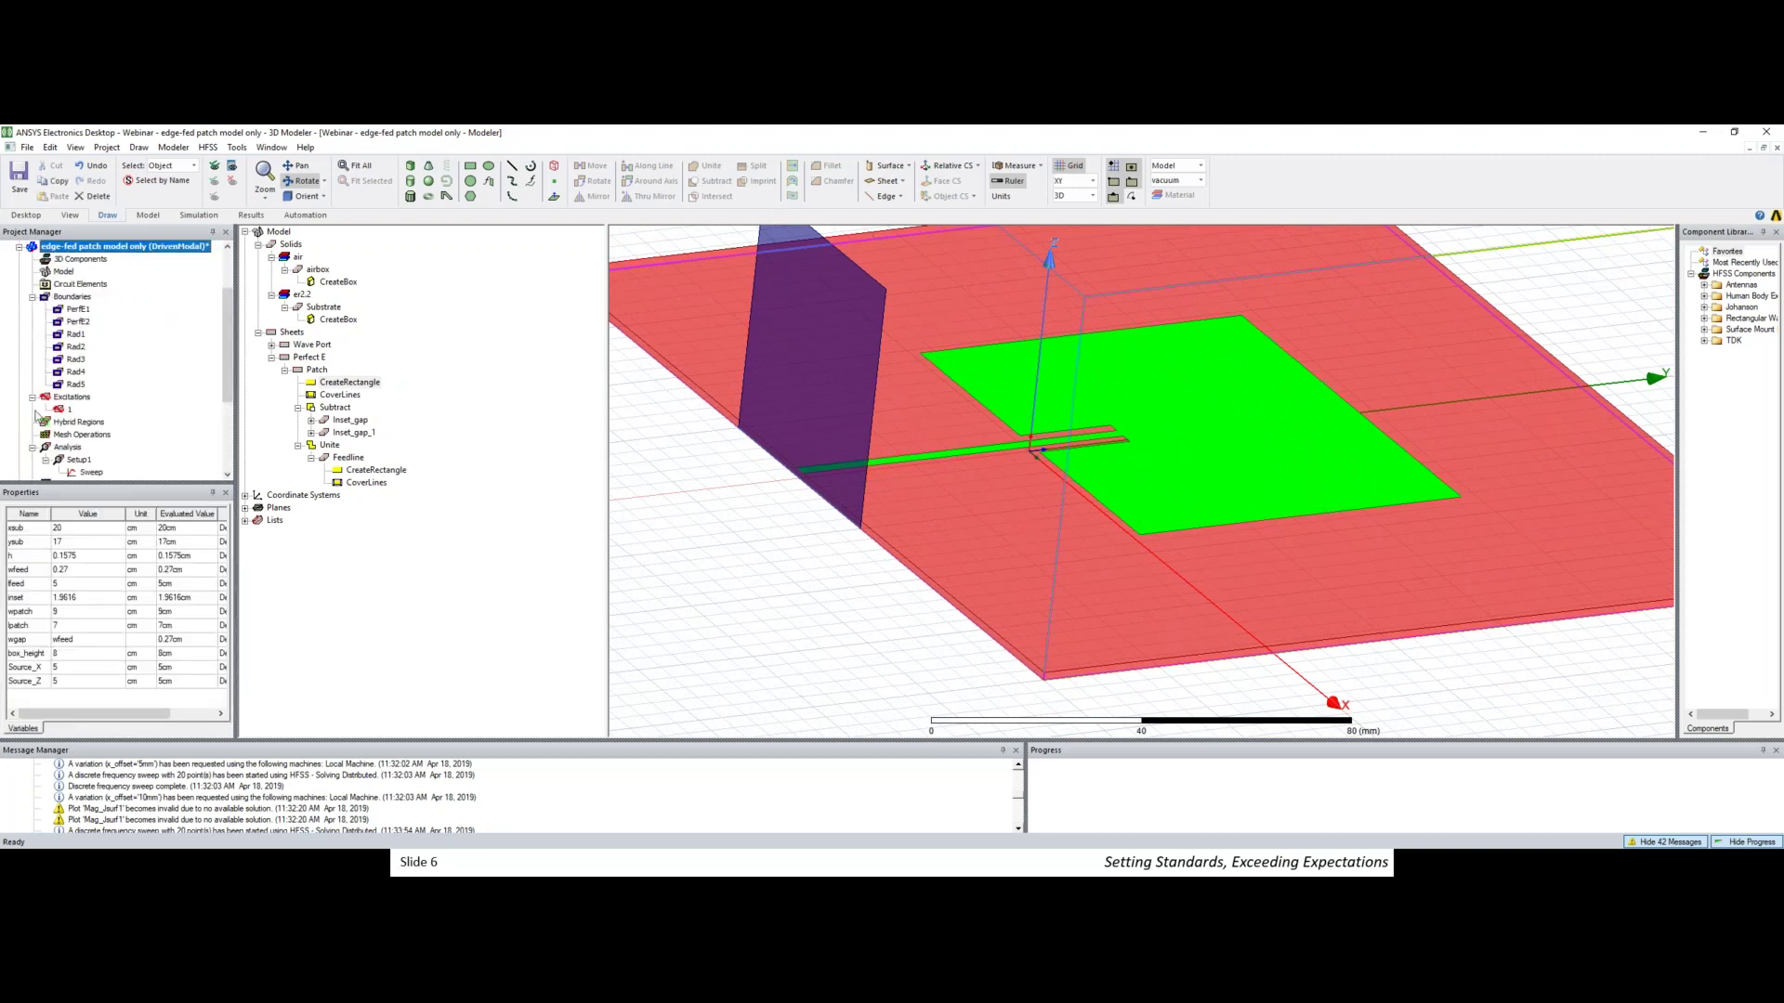
pyautogui.click(70, 409)
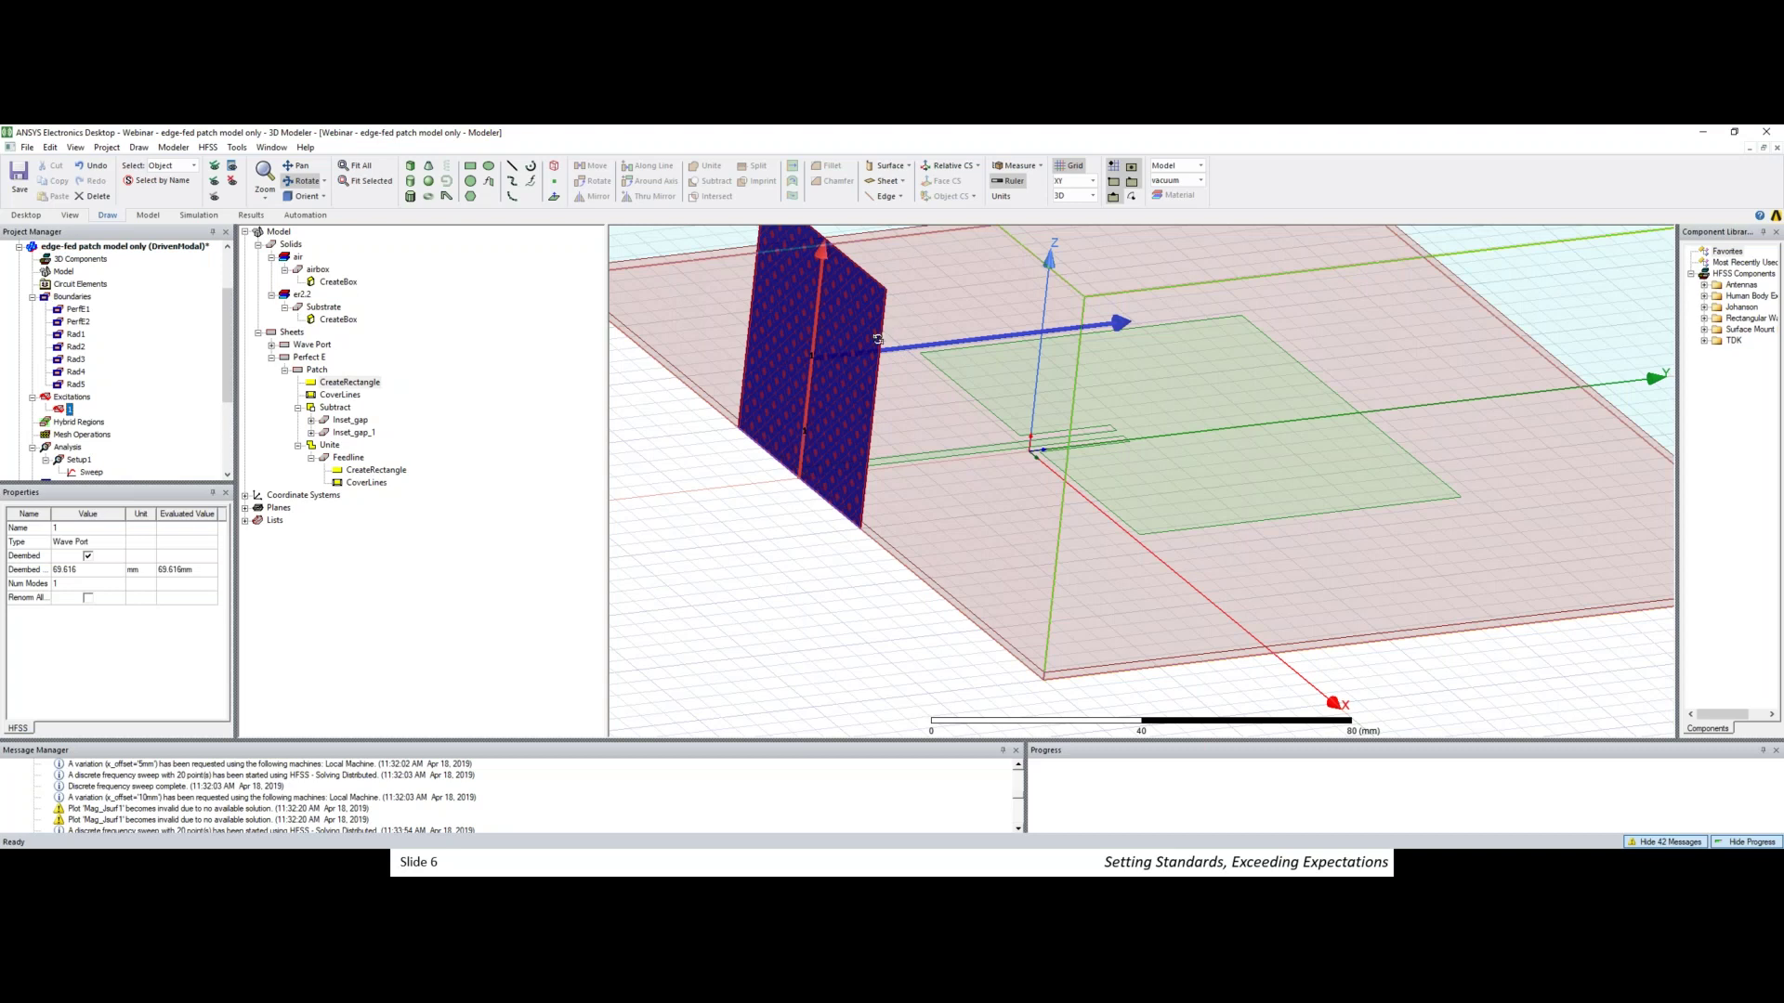
pyautogui.scroll(3, 862, 339)
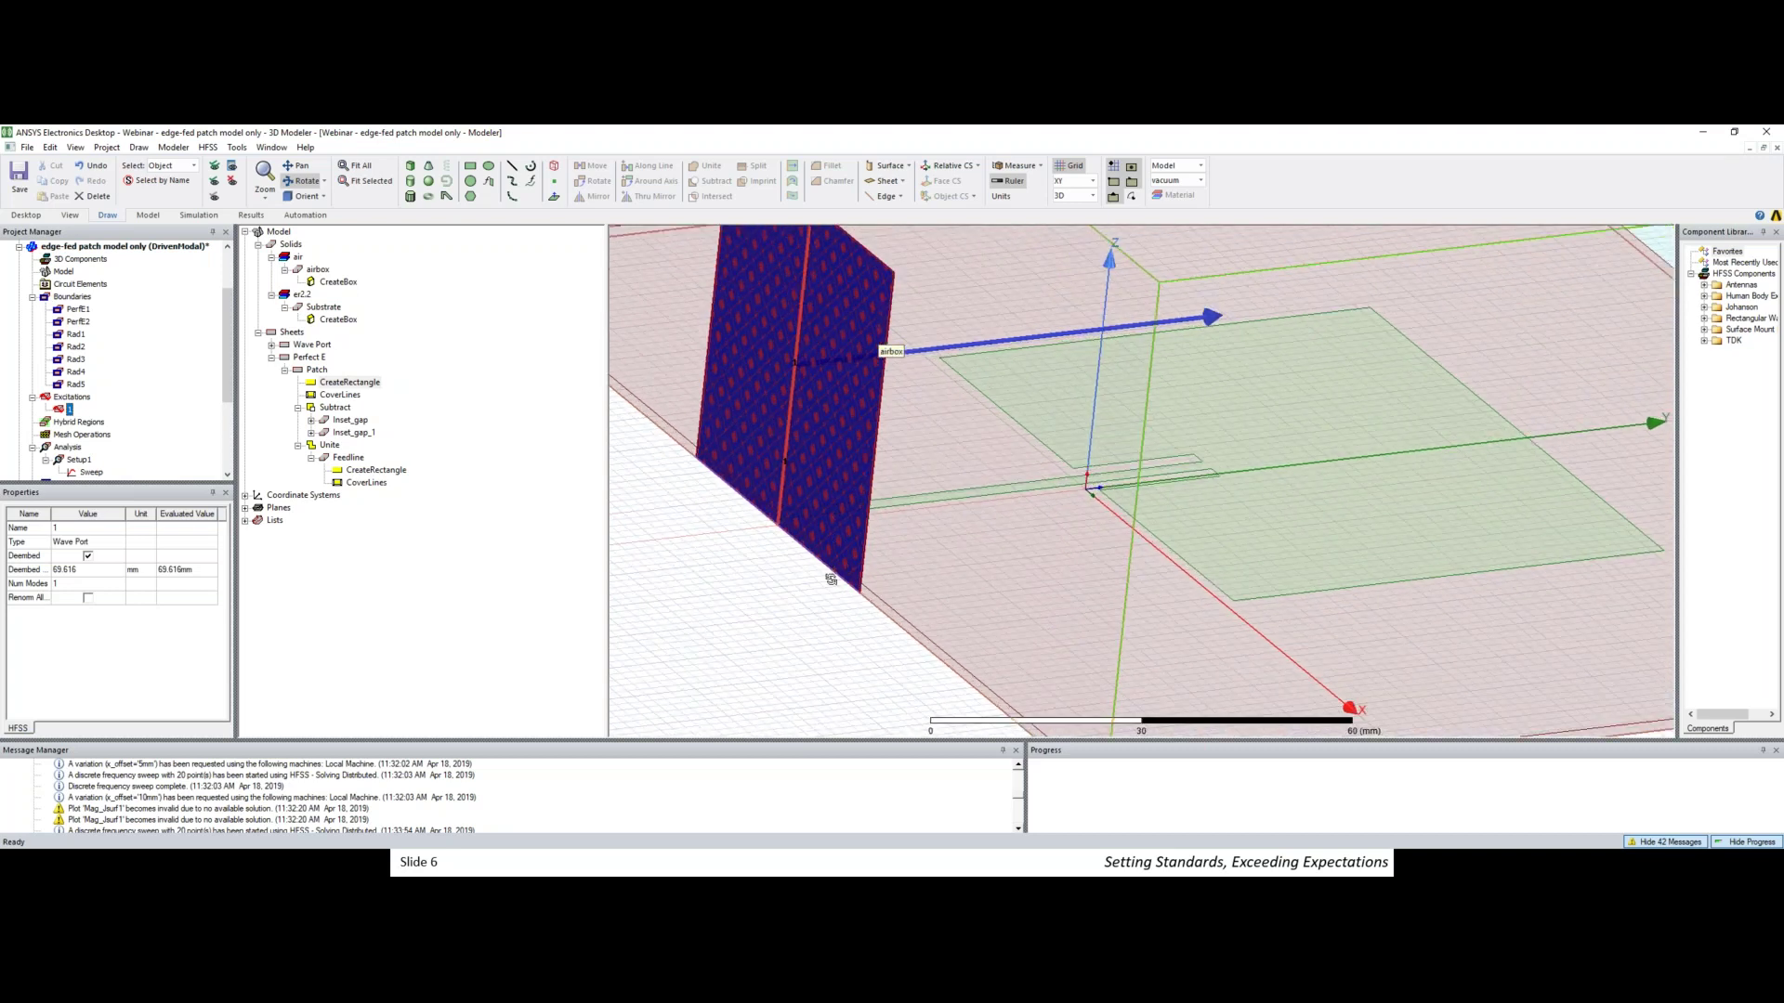
pyautogui.scroll(-3, 842, 371)
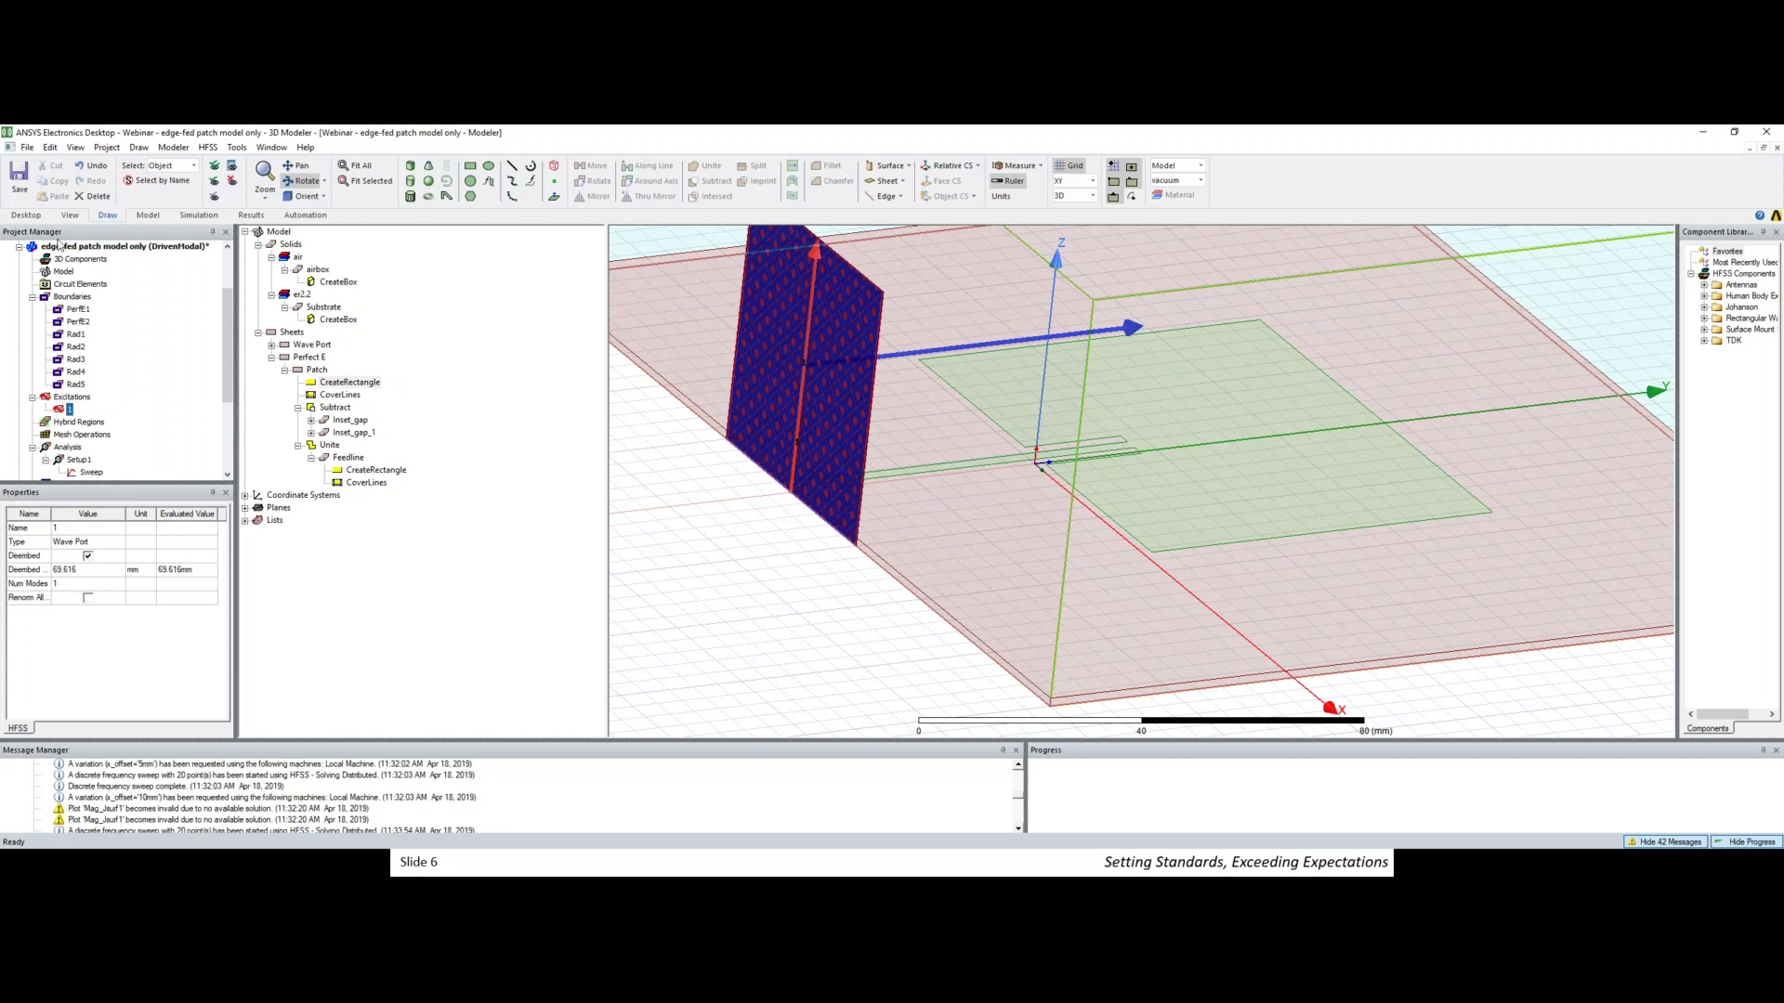
# - Collapse the edge-fed patch design, switch to the dipole model and inspect the feed gap between its arms
pyautogui.click(19, 246)
pyautogui.click(84, 309)
pyautogui.moveTo(859, 455); pyautogui.dragTo(846, 423)
pyautogui.scroll(5, 845, 419)
pyautogui.scroll(3, 846, 413)
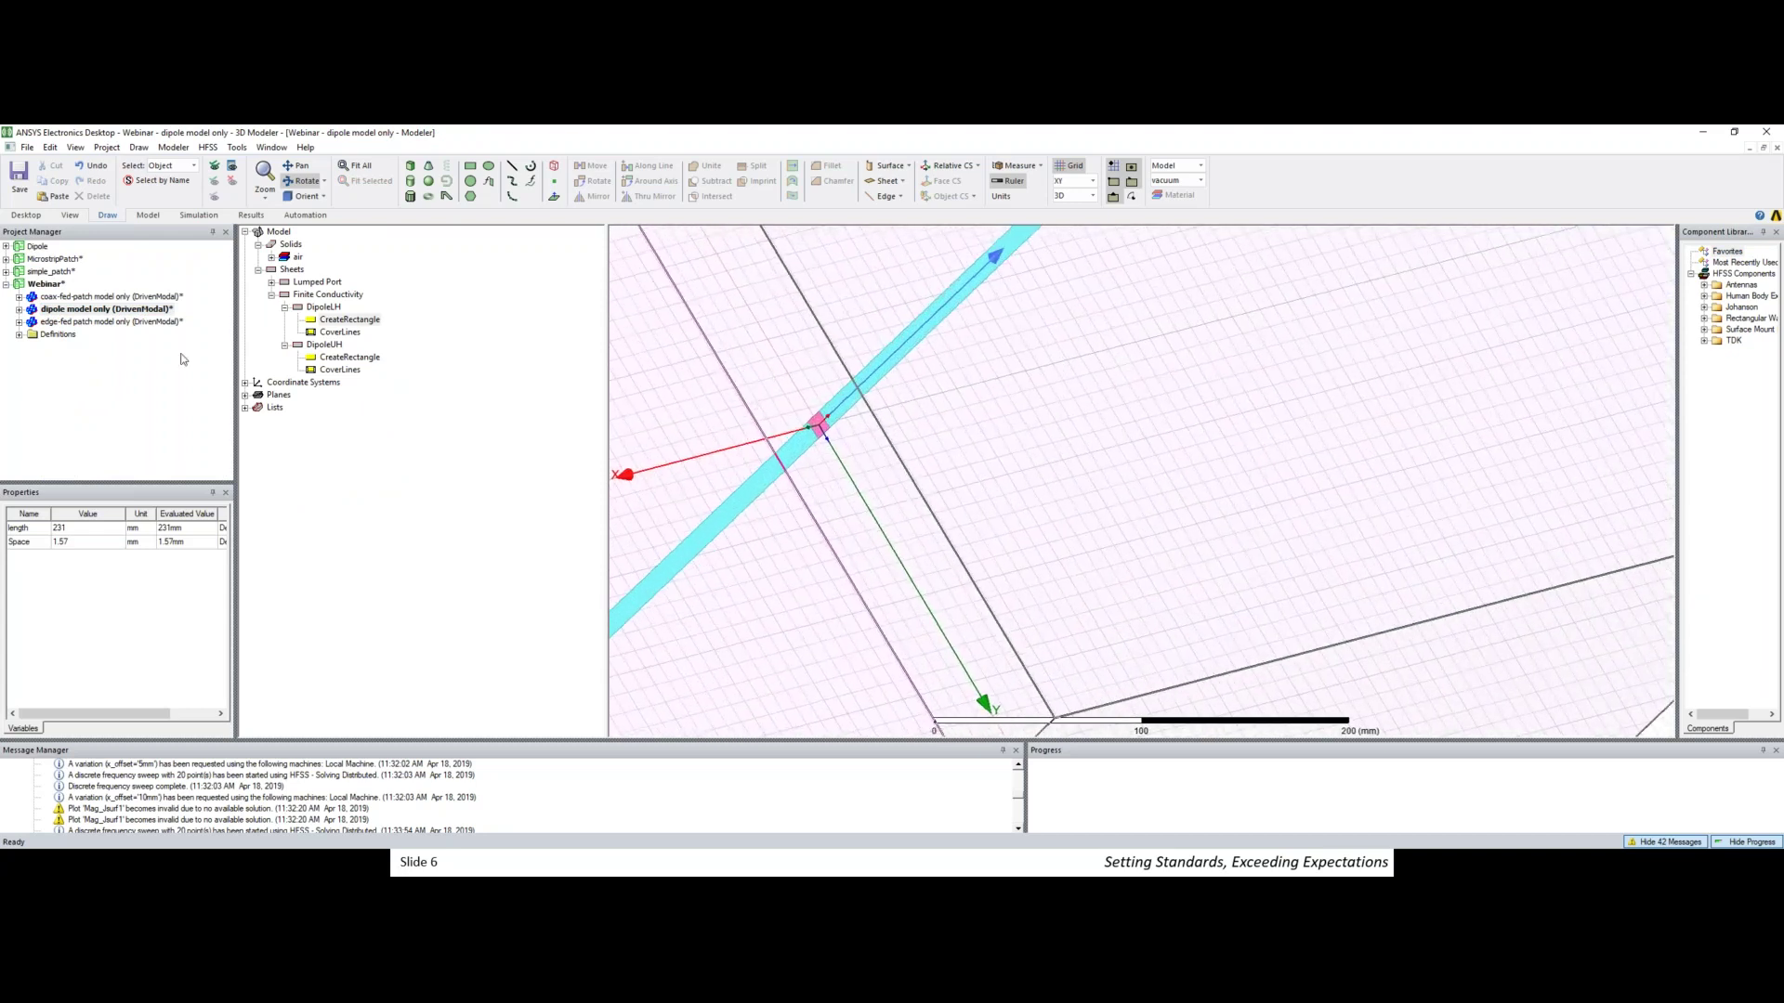
# - Review the dipole's lumped port settings without changing them, and examine the Excitation port sheet between the arms up close
pyautogui.click(19, 310)
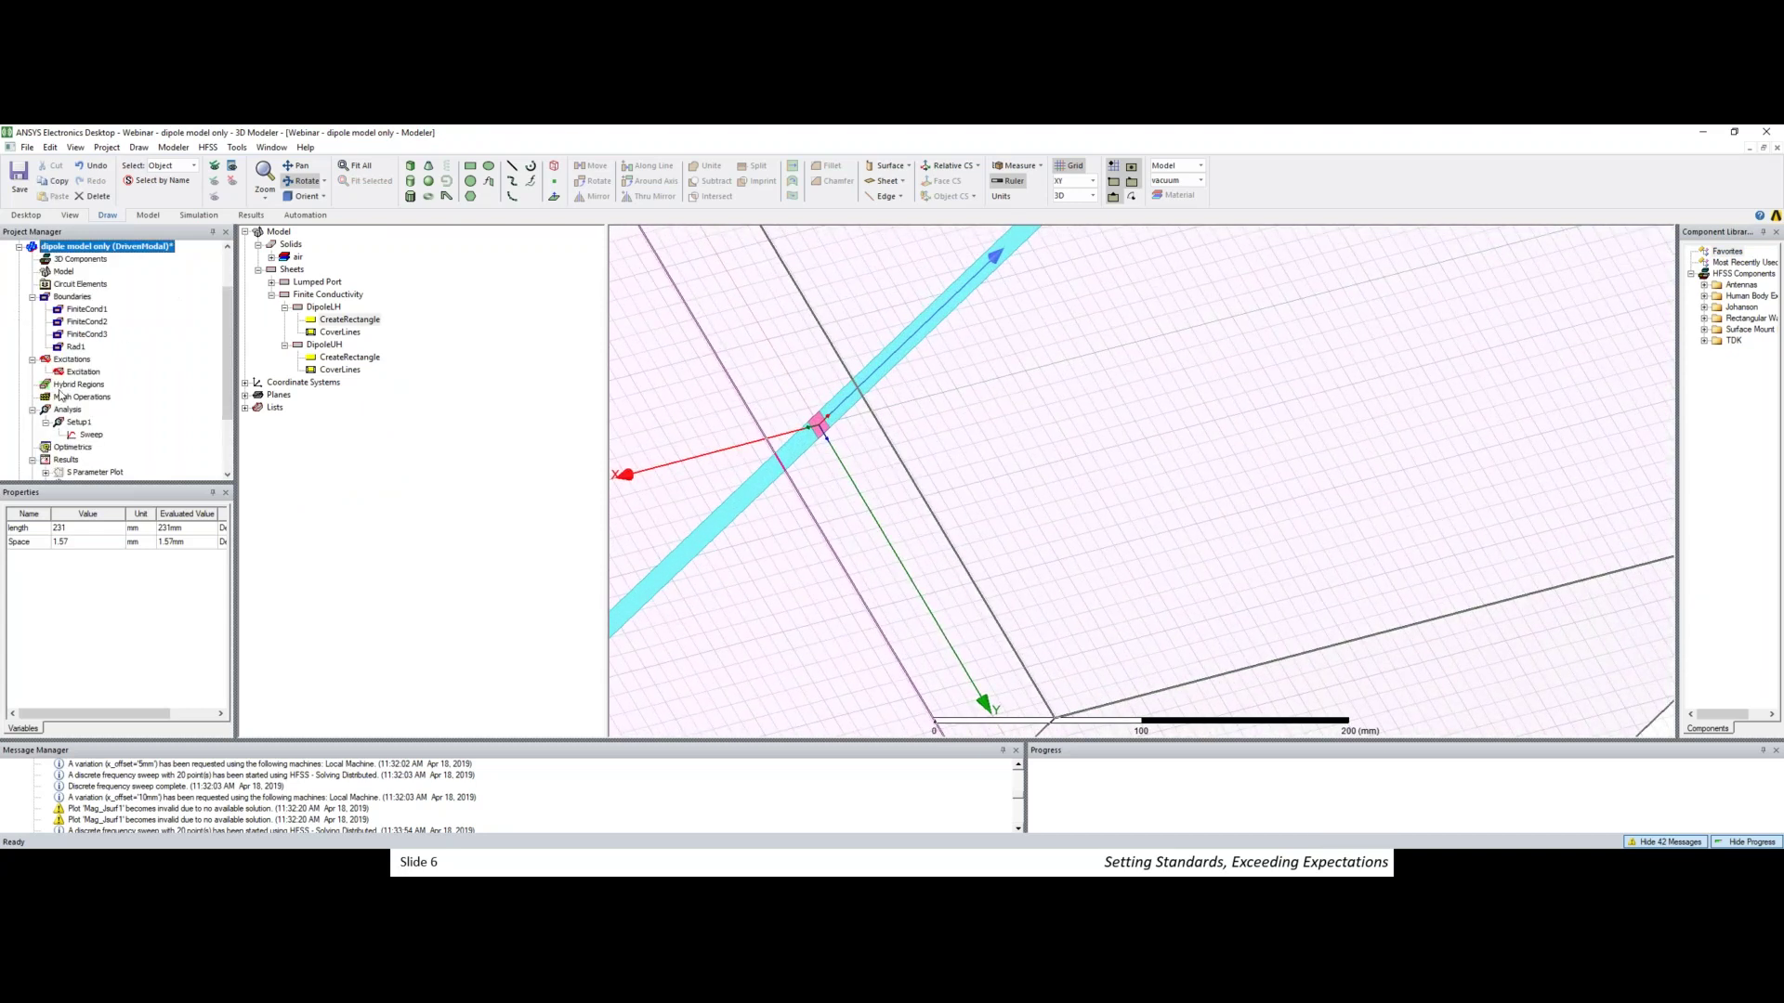
pyautogui.click(83, 371)
pyautogui.doubleClick(83, 371)
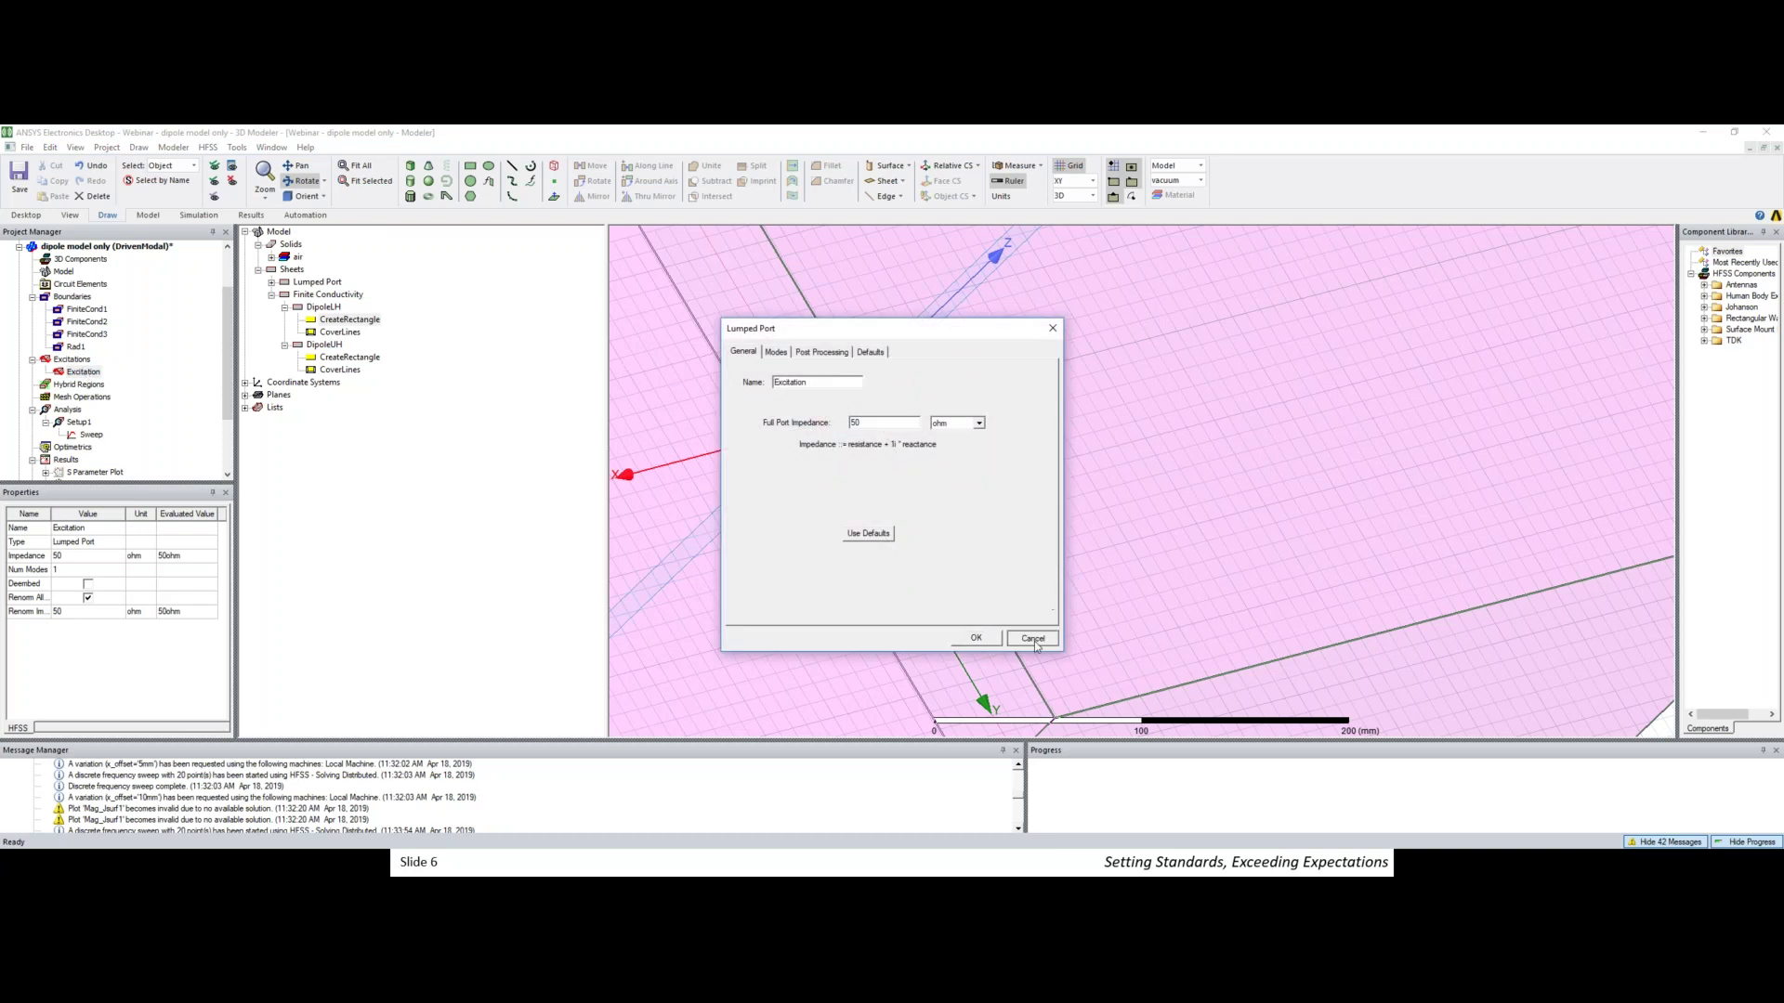
pyautogui.click(1033, 638)
pyautogui.scroll(4, 800, 424)
pyautogui.scroll(4, 801, 424)
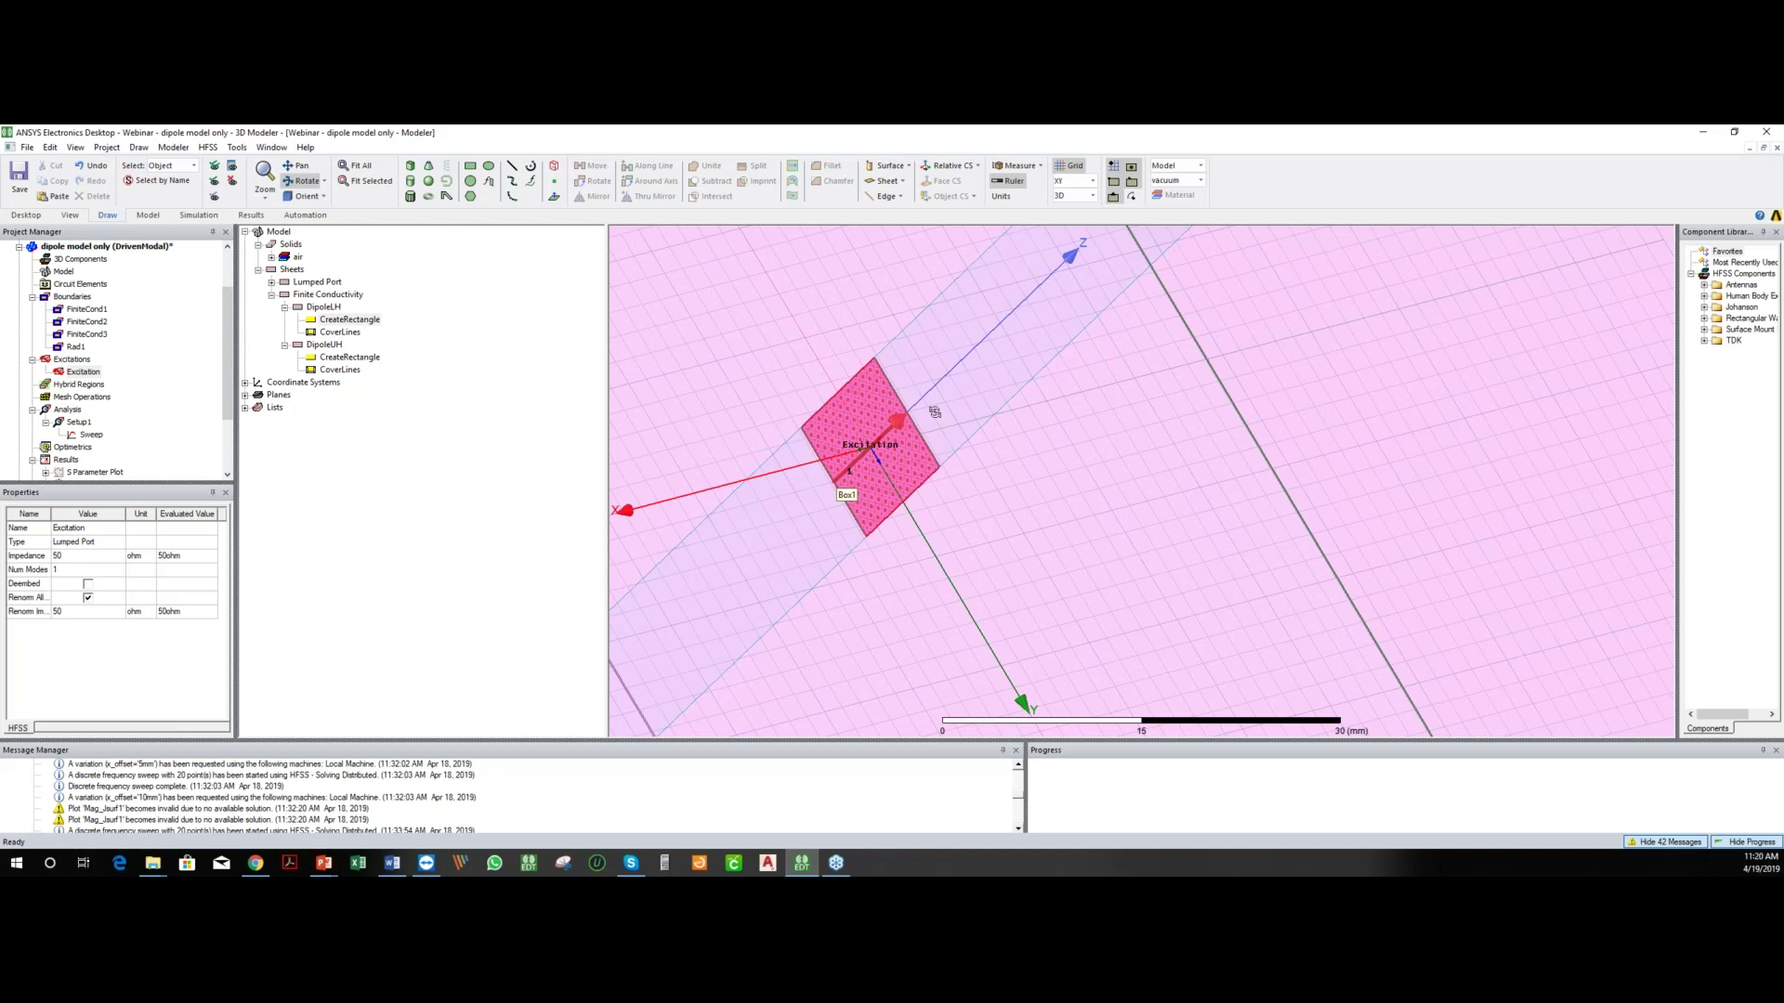
pyautogui.moveTo(860, 446)
pyautogui.mouseDown()
pyautogui.moveTo(899, 434)
pyautogui.moveTo(837, 423)
pyautogui.mouseUp()
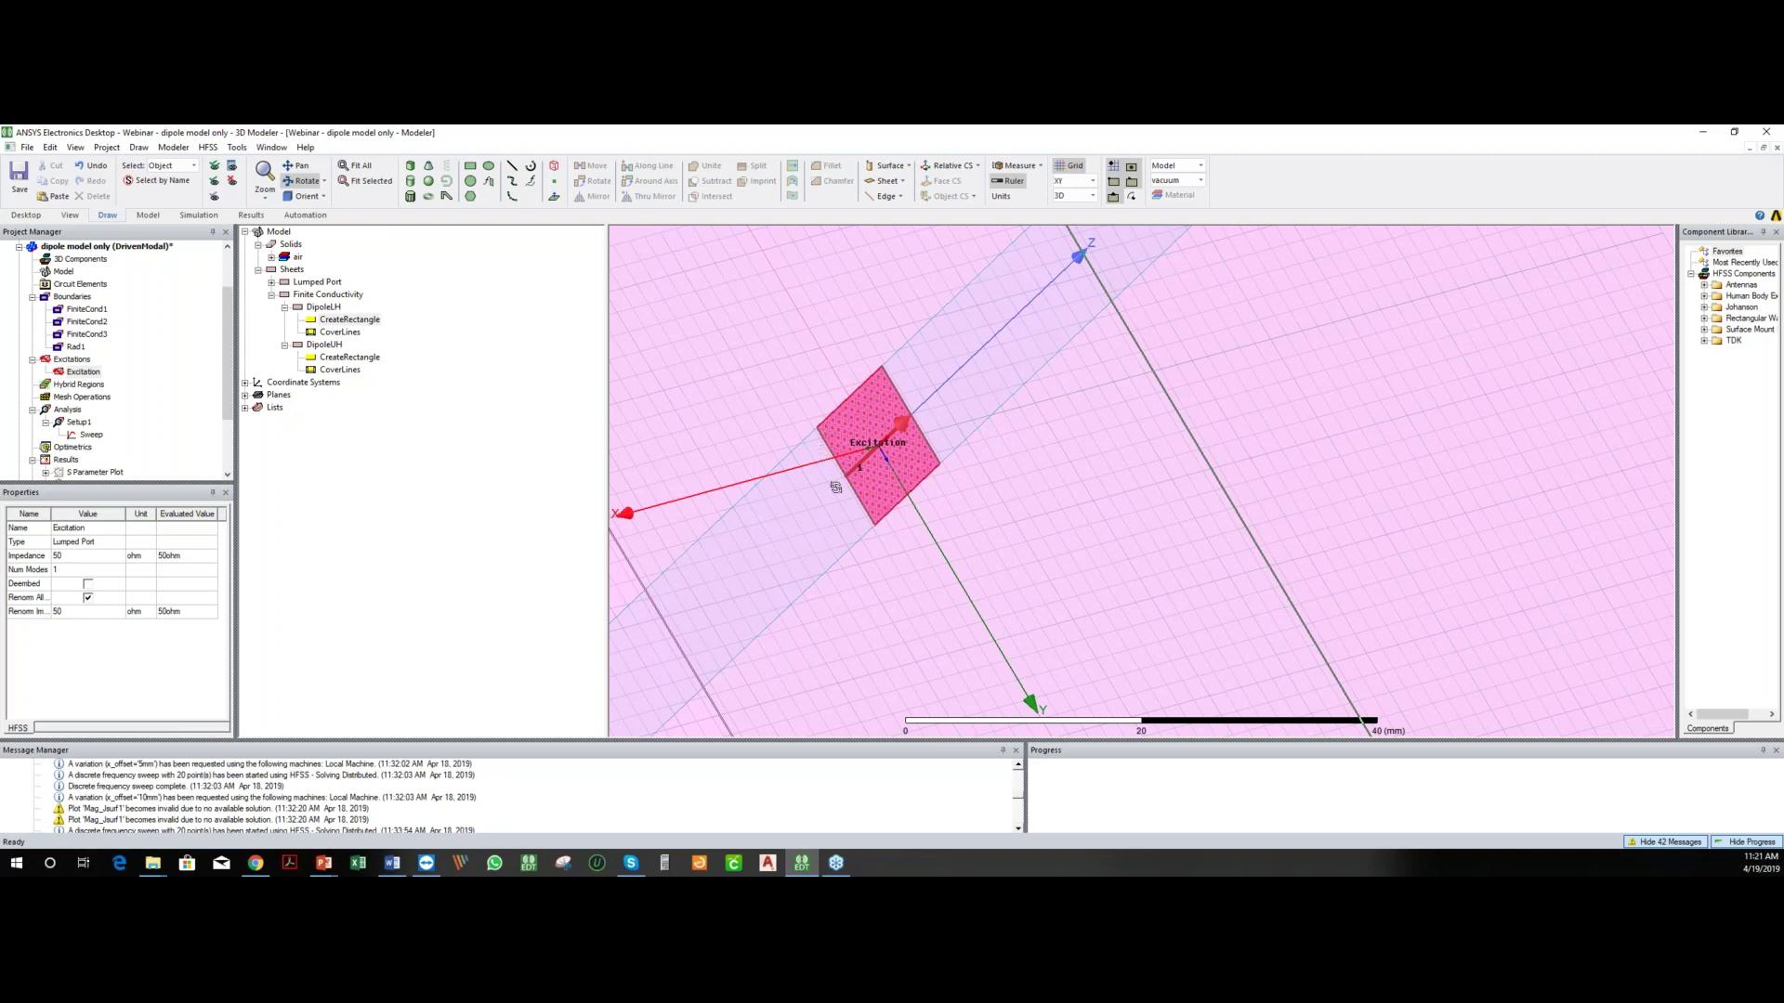
# - Collapse the dipole design, switch to the coax-fed patch model and inspect the coax feed beneath the patch
pyautogui.moveTo(937, 441); pyautogui.dragTo(933, 438)
pyautogui.scroll(-1, 933, 438)
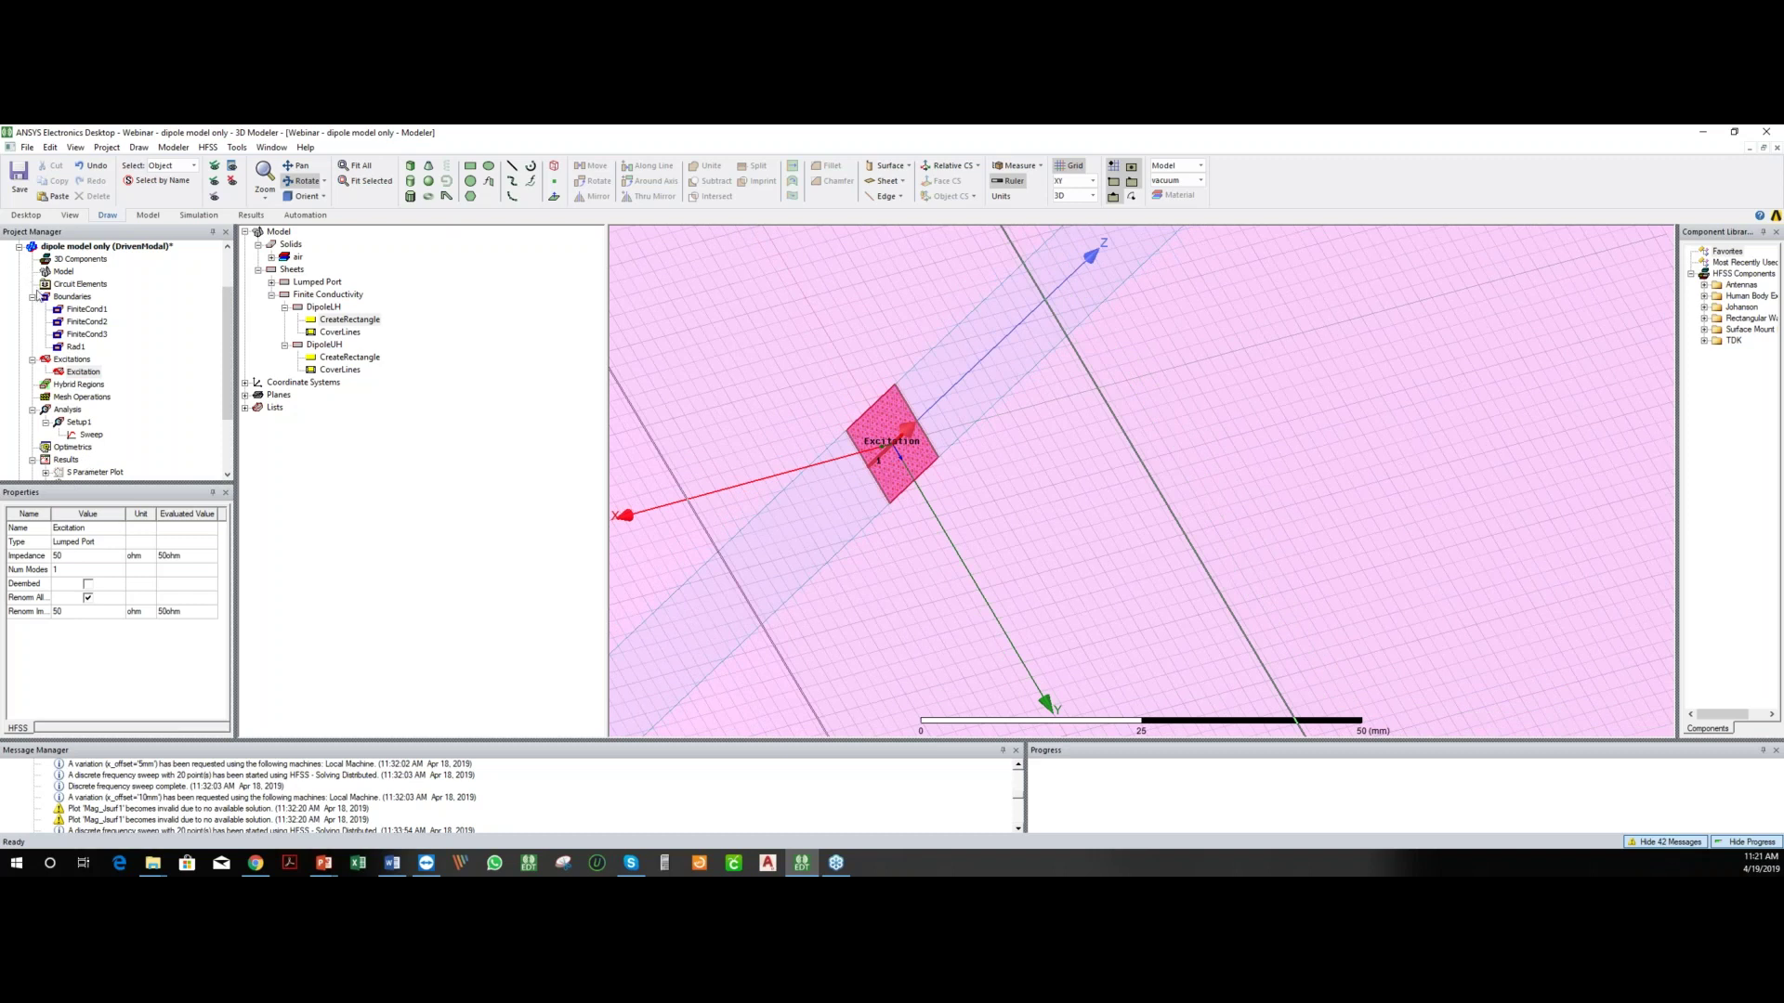
pyautogui.click(20, 247)
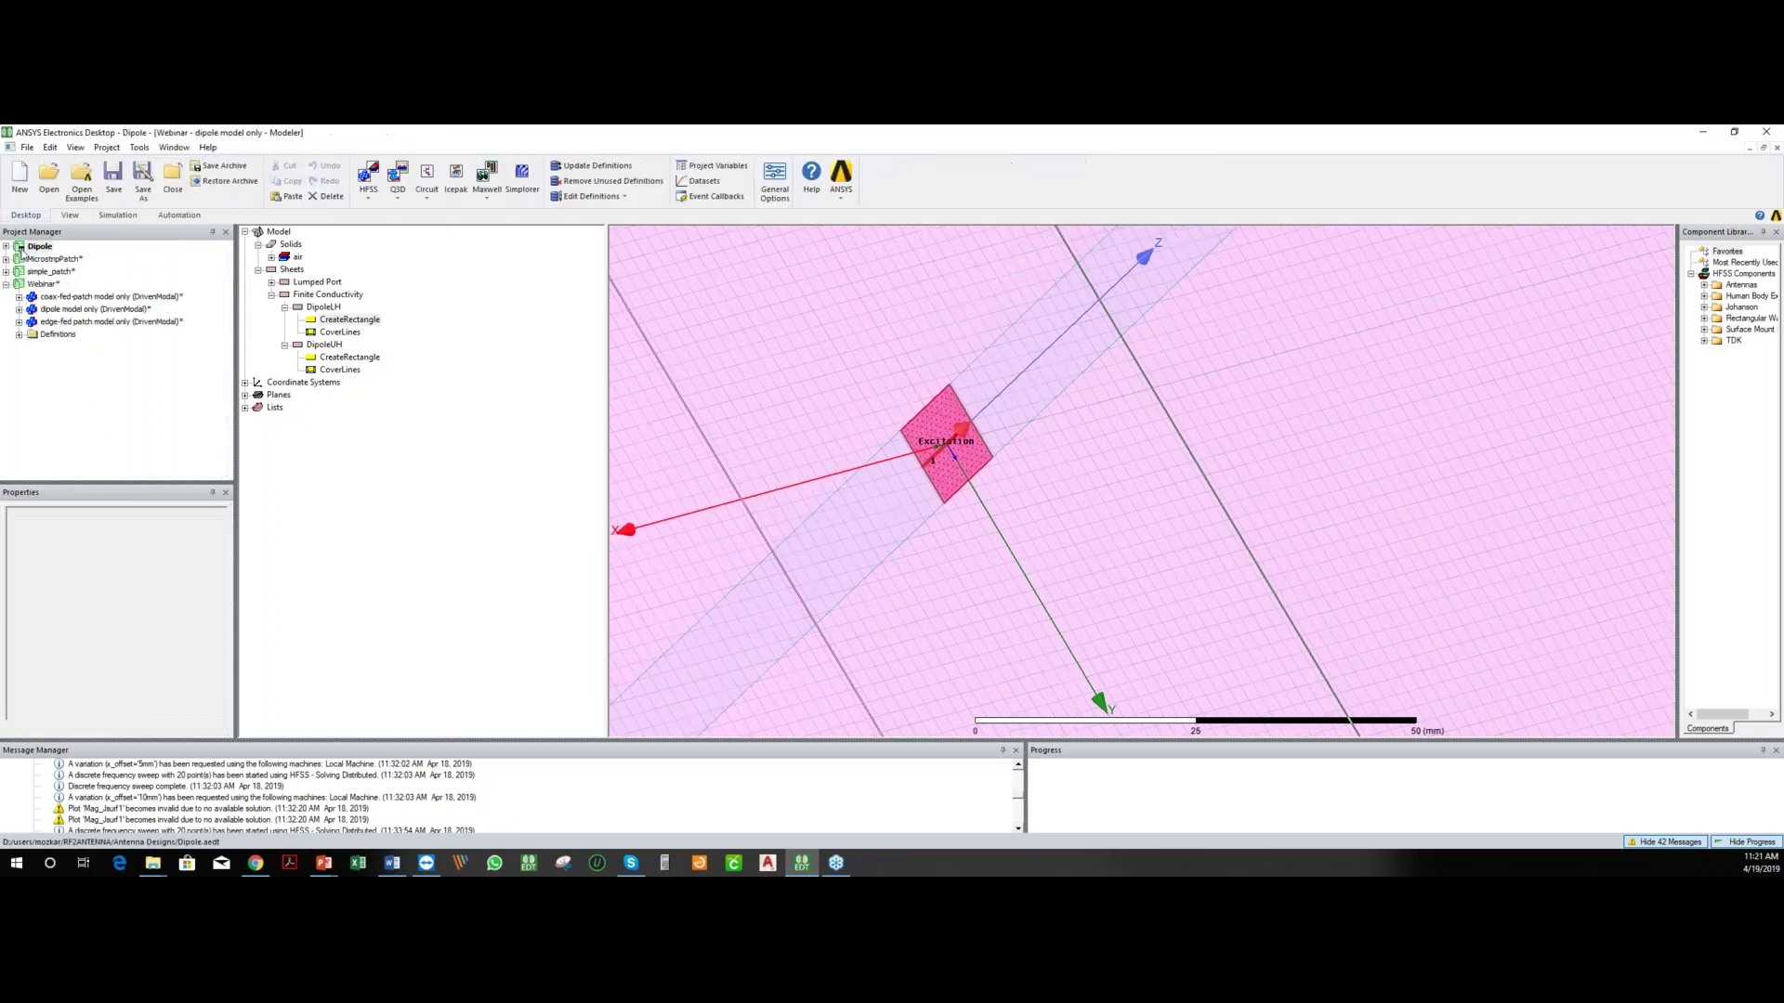
pyautogui.doubleClick(47, 298)
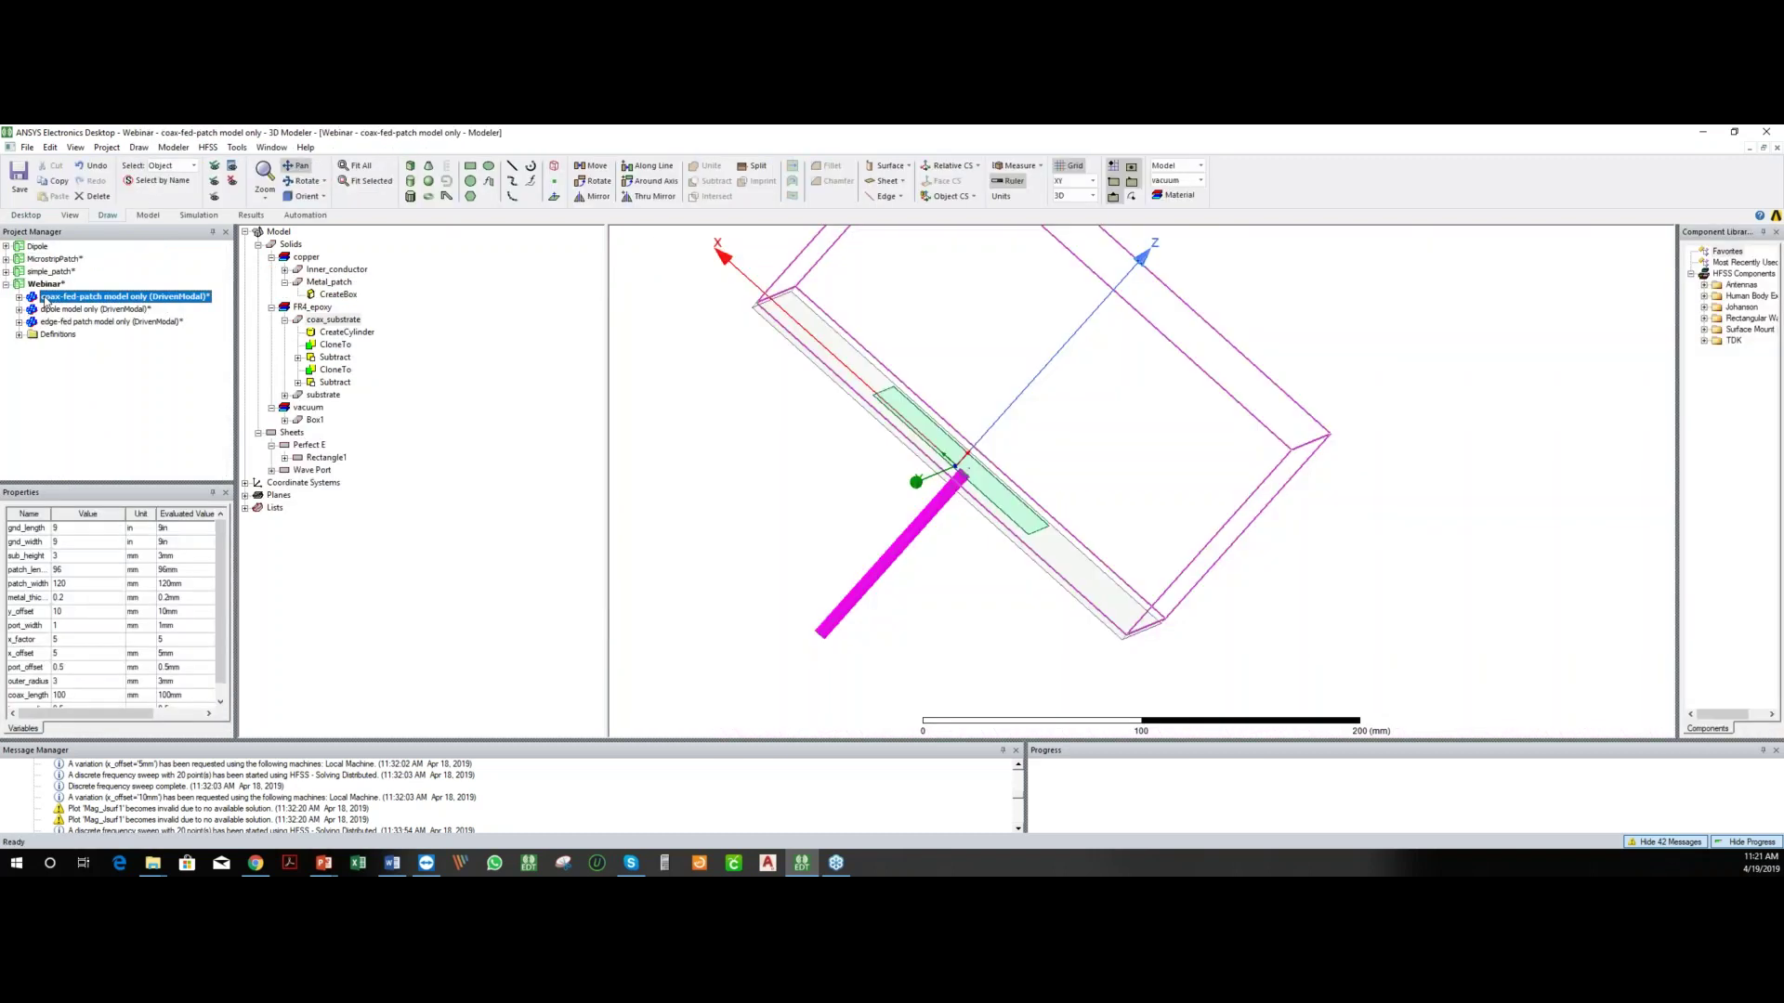
pyautogui.scroll(3, 934, 534)
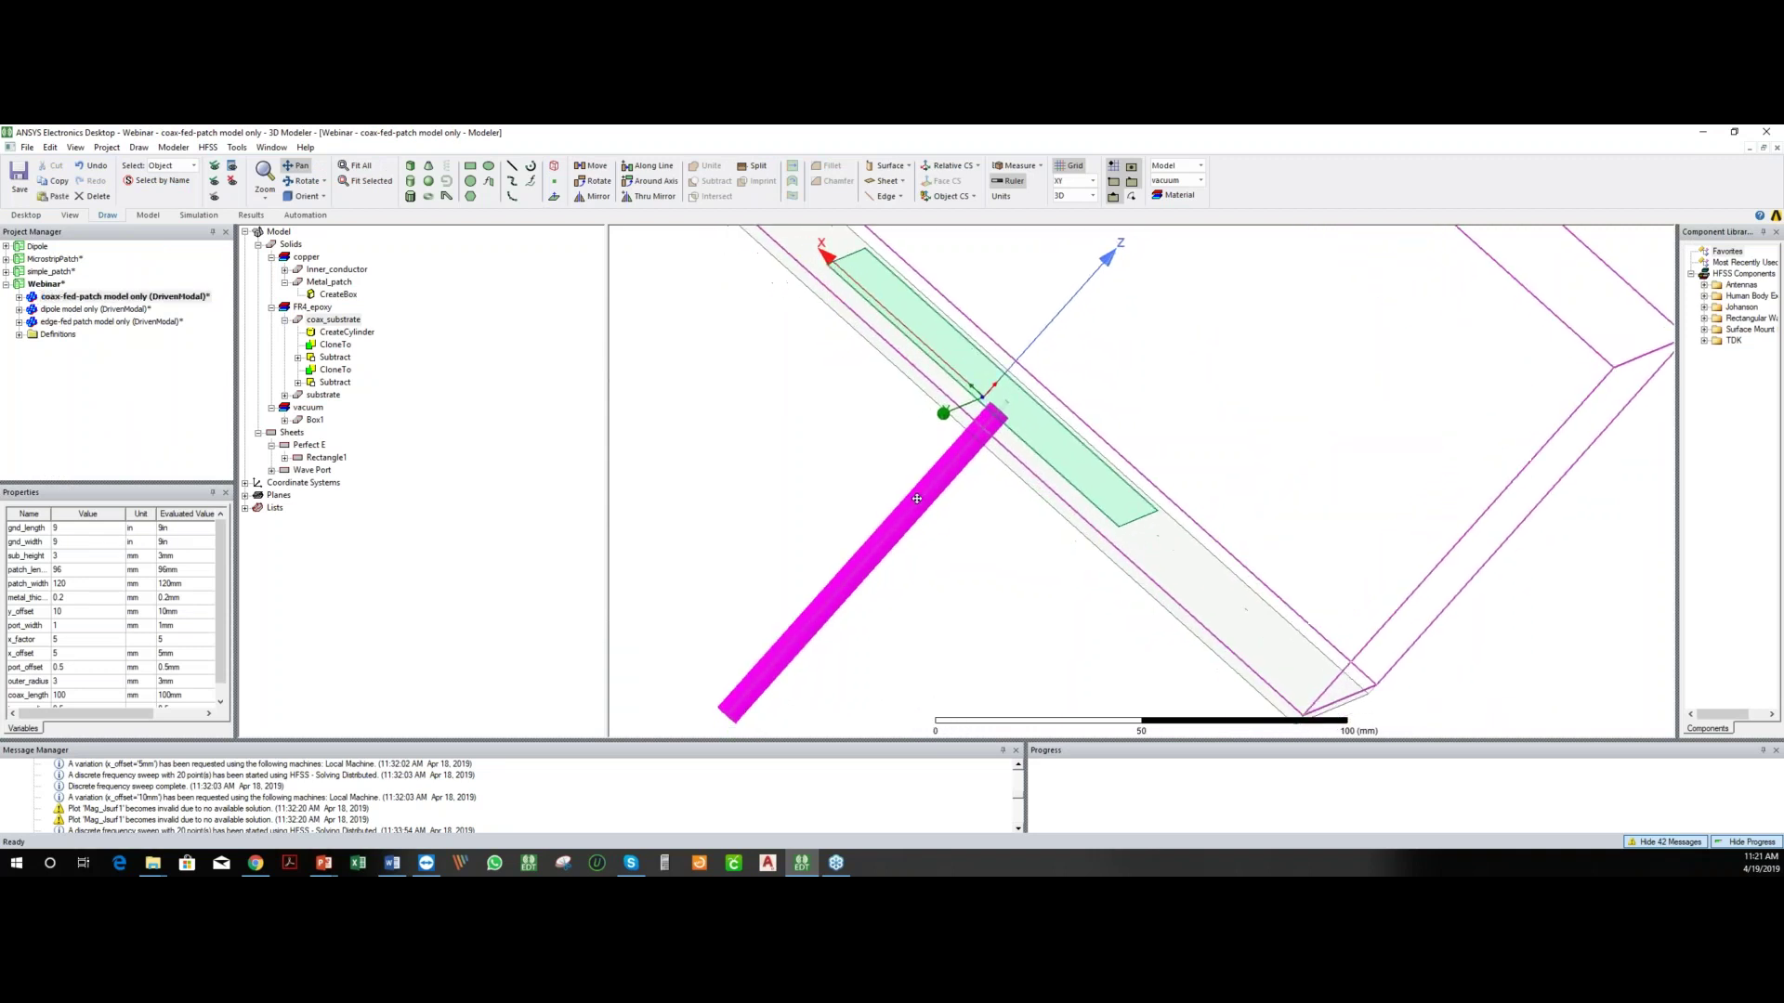
pyautogui.click(305, 180)
pyautogui.moveTo(785, 518); pyautogui.dragTo(866, 446)
# - Expand the coax-fed patch design, highlight wave port excitation 1 and examine the port face at the coax's free end
pyautogui.click(17, 297)
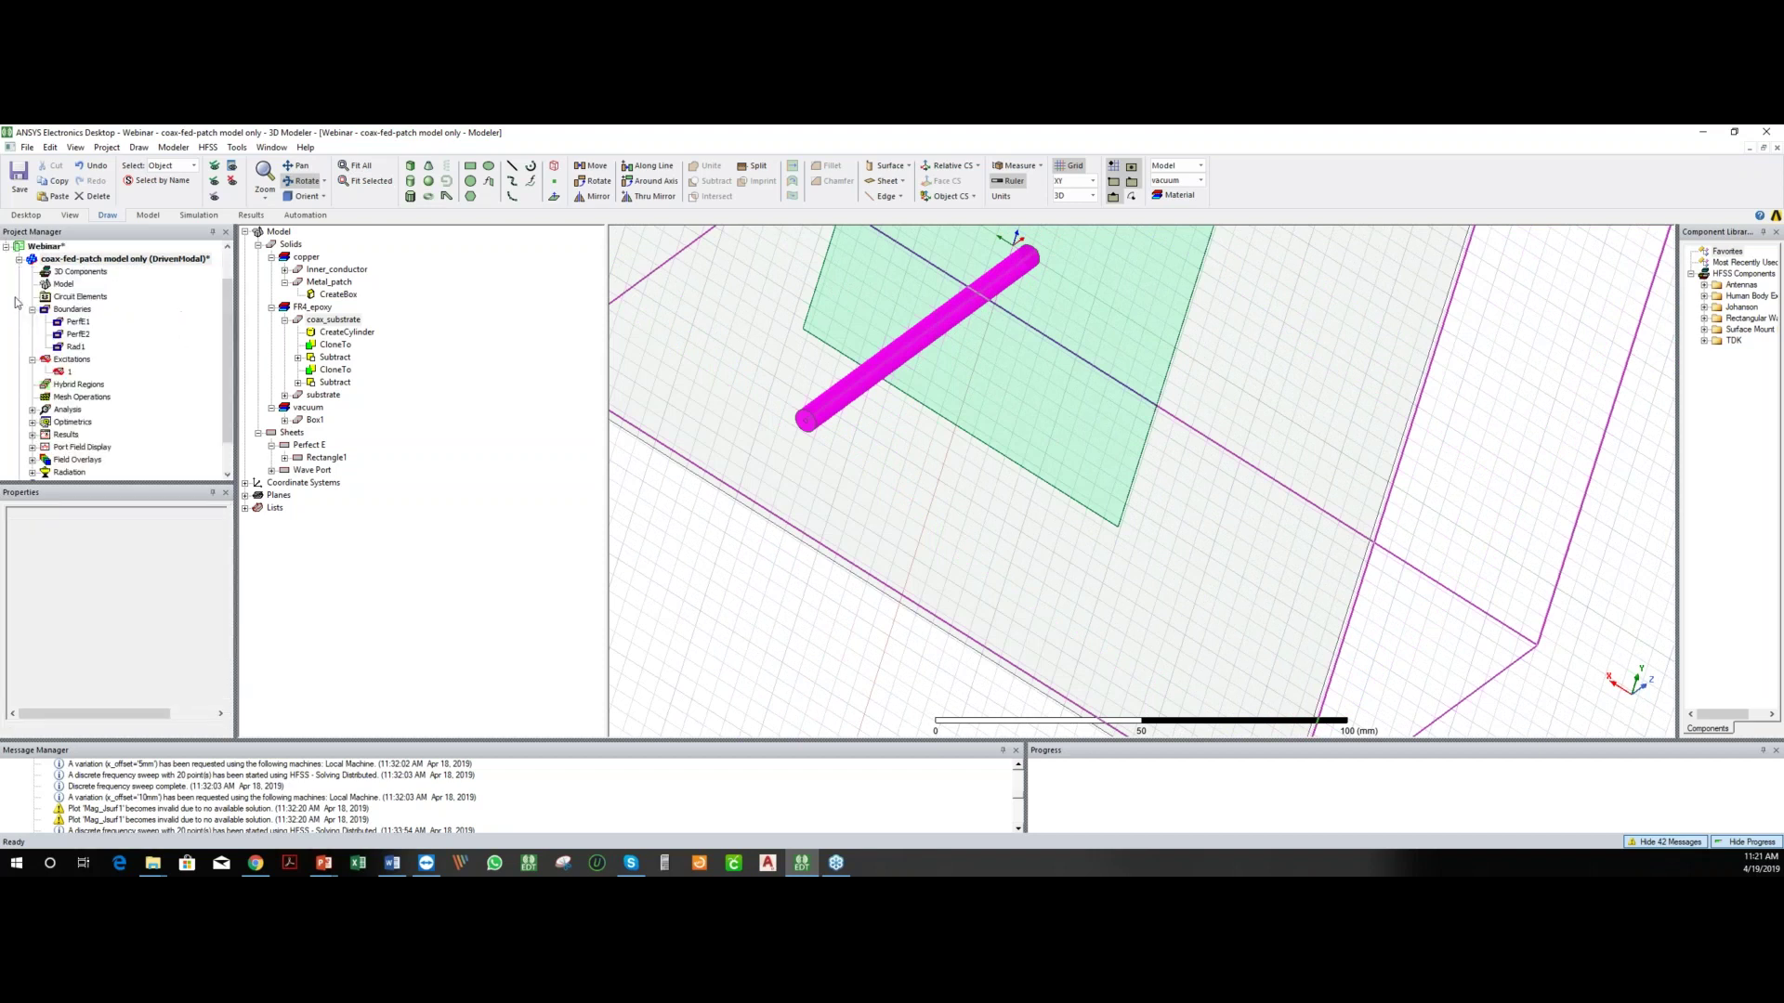
pyautogui.click(65, 372)
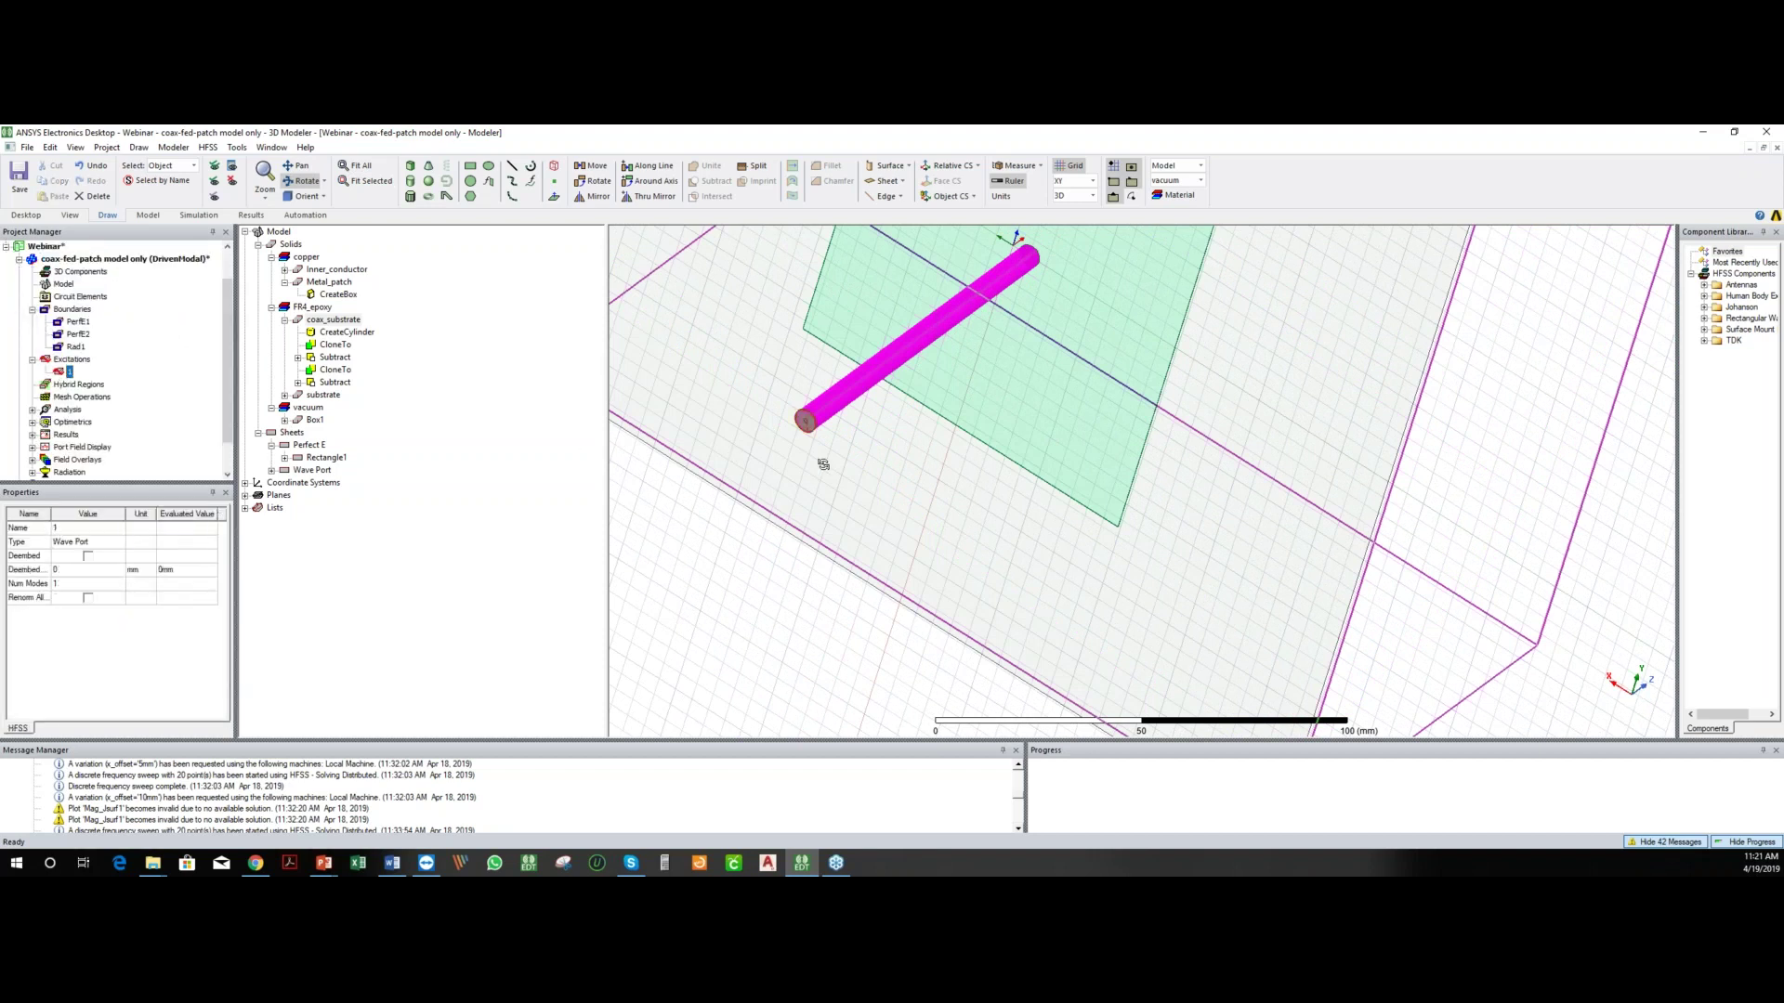
pyautogui.scroll(5, 809, 423)
pyautogui.scroll(3, 819, 424)
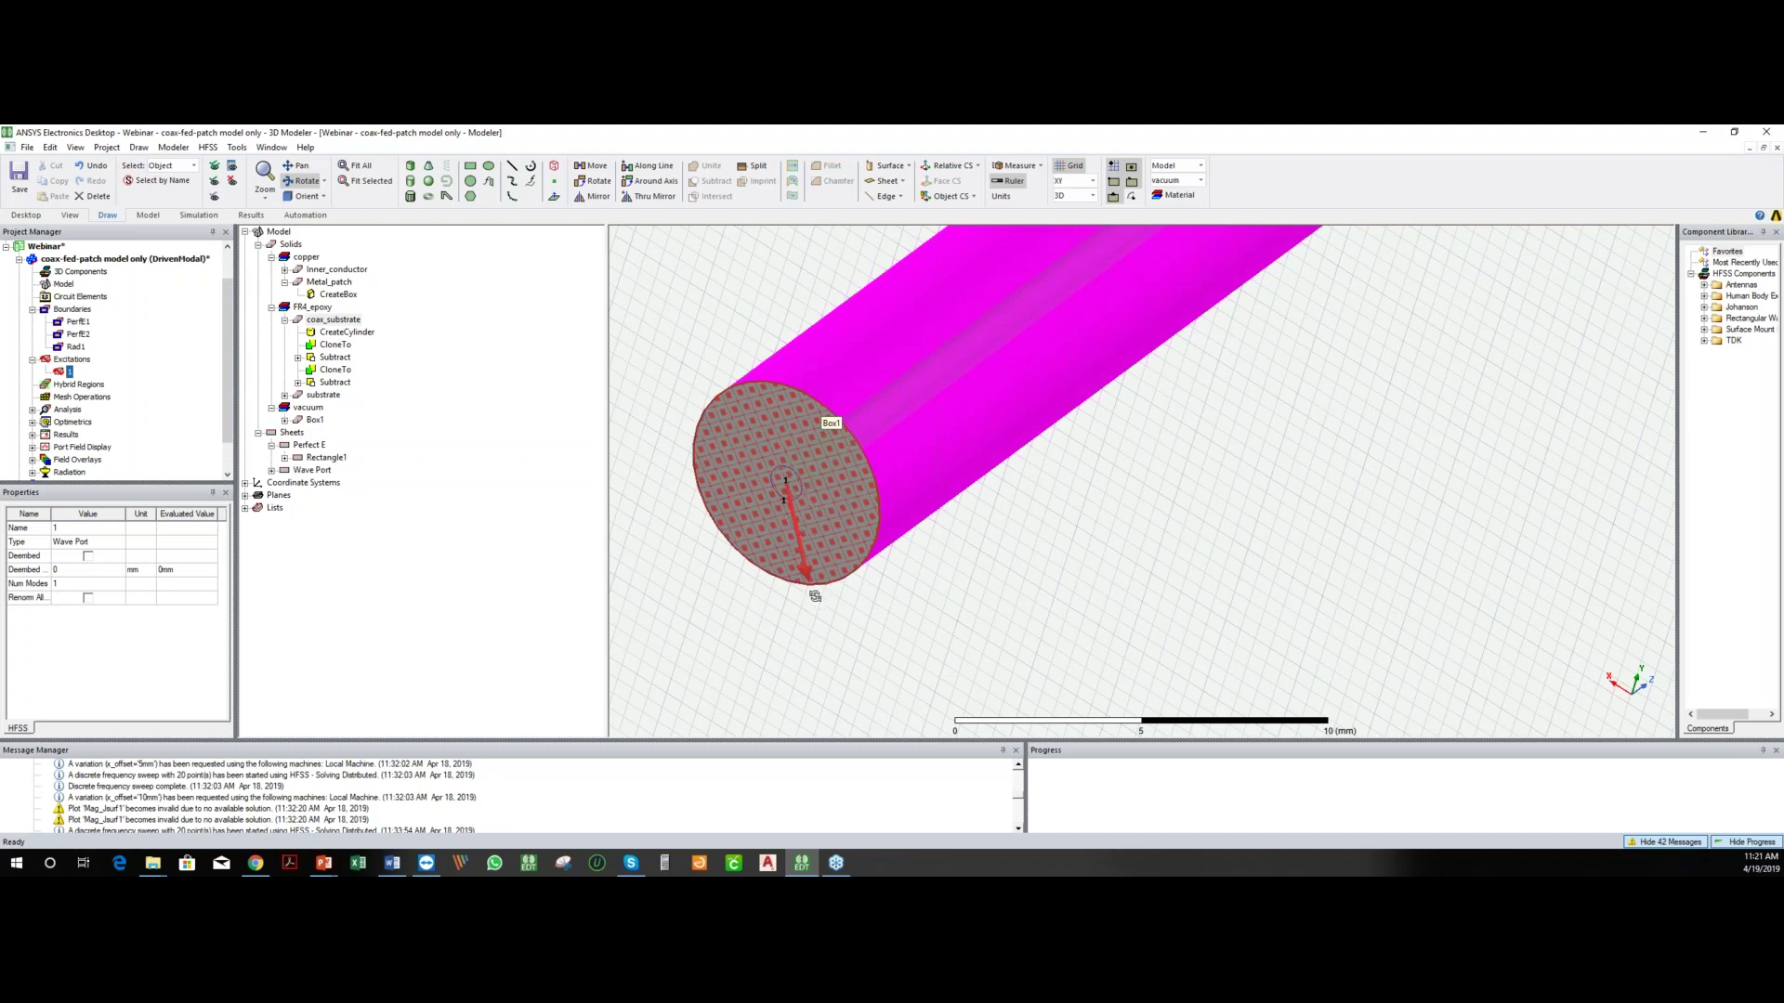
pyautogui.scroll(-6, 796, 450)
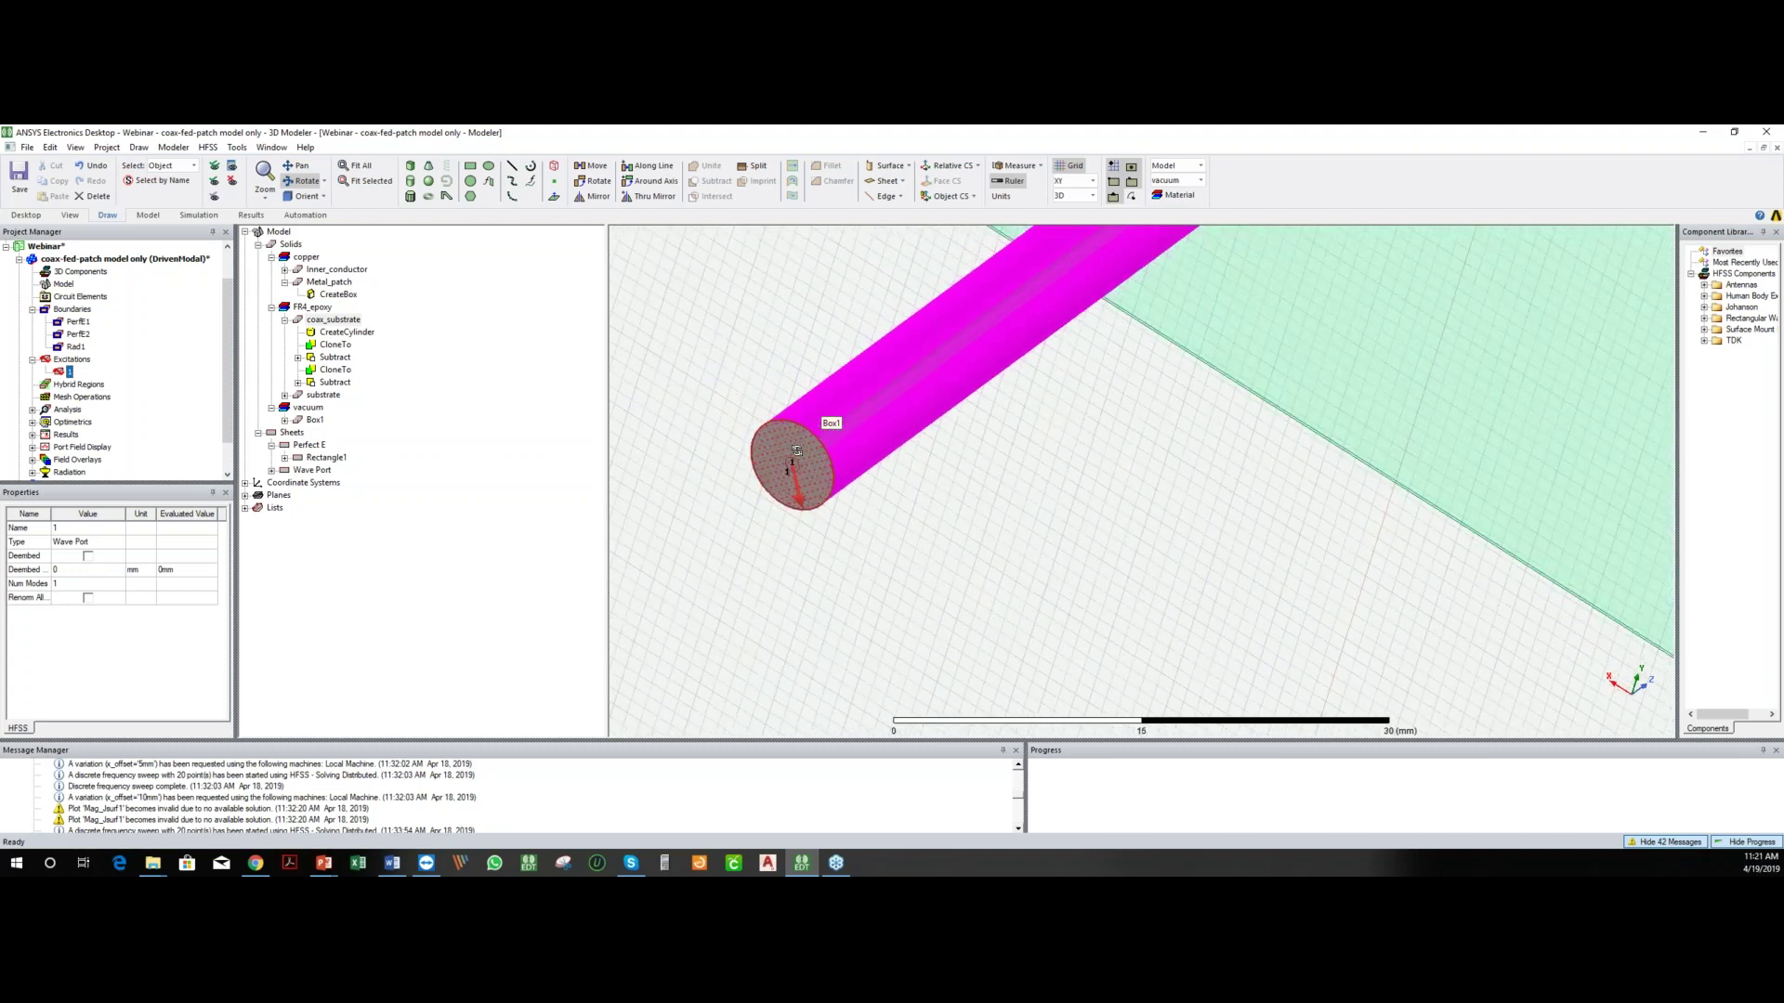
pyautogui.scroll(-5, 796, 451)
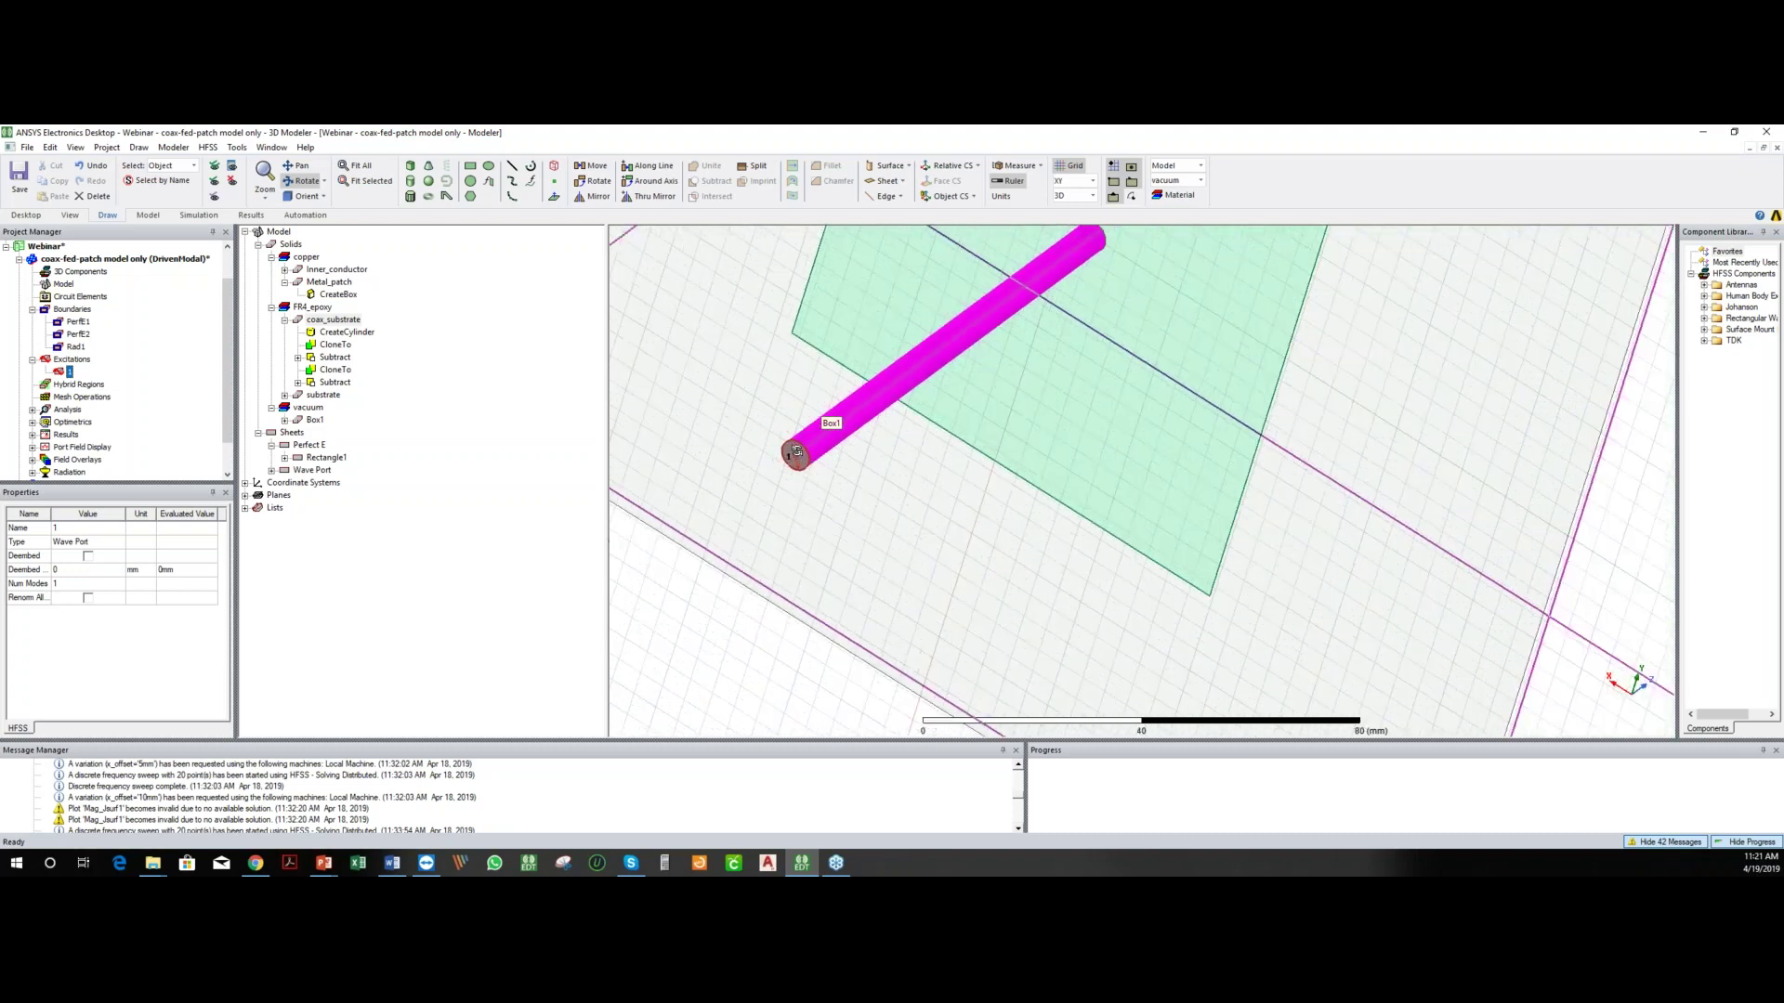
pyautogui.moveTo(966, 342); pyautogui.dragTo(928, 362)
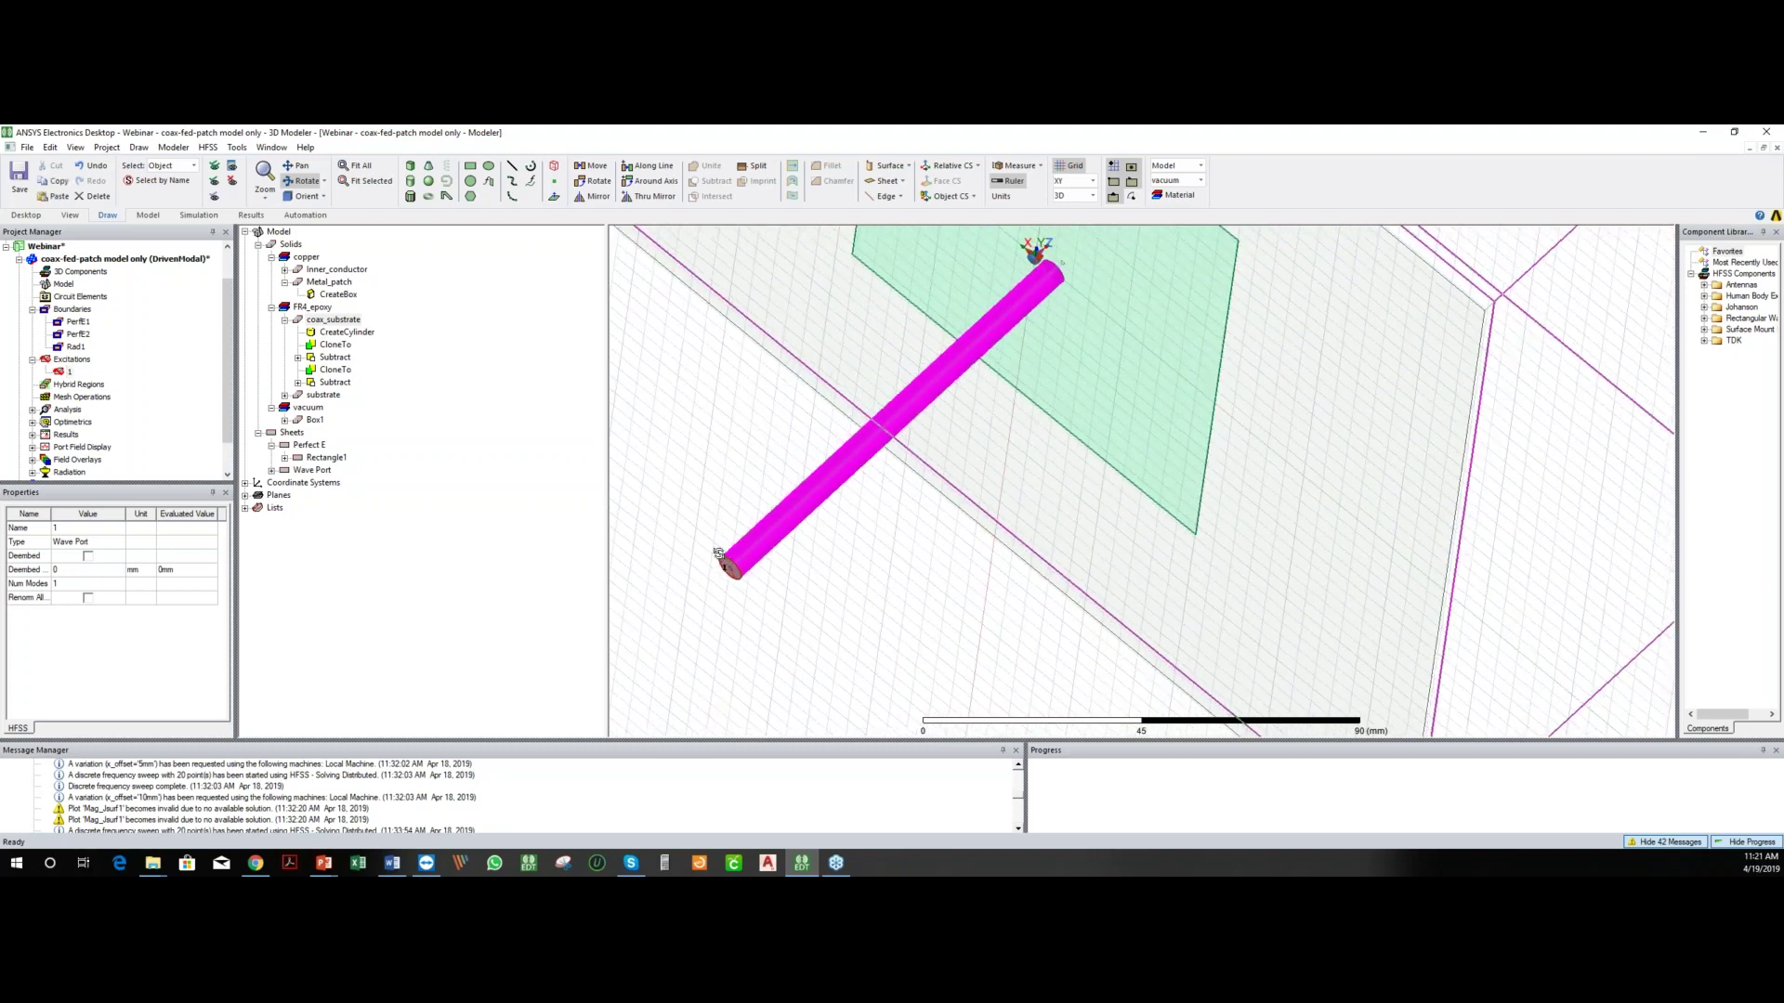
# - Reselect wave port 1 of the coax-fed patch, inspect the coax up to the patch, and open the port's deembed distance for editing
pyautogui.click(70, 372)
pyautogui.scroll(2, 1059, 269)
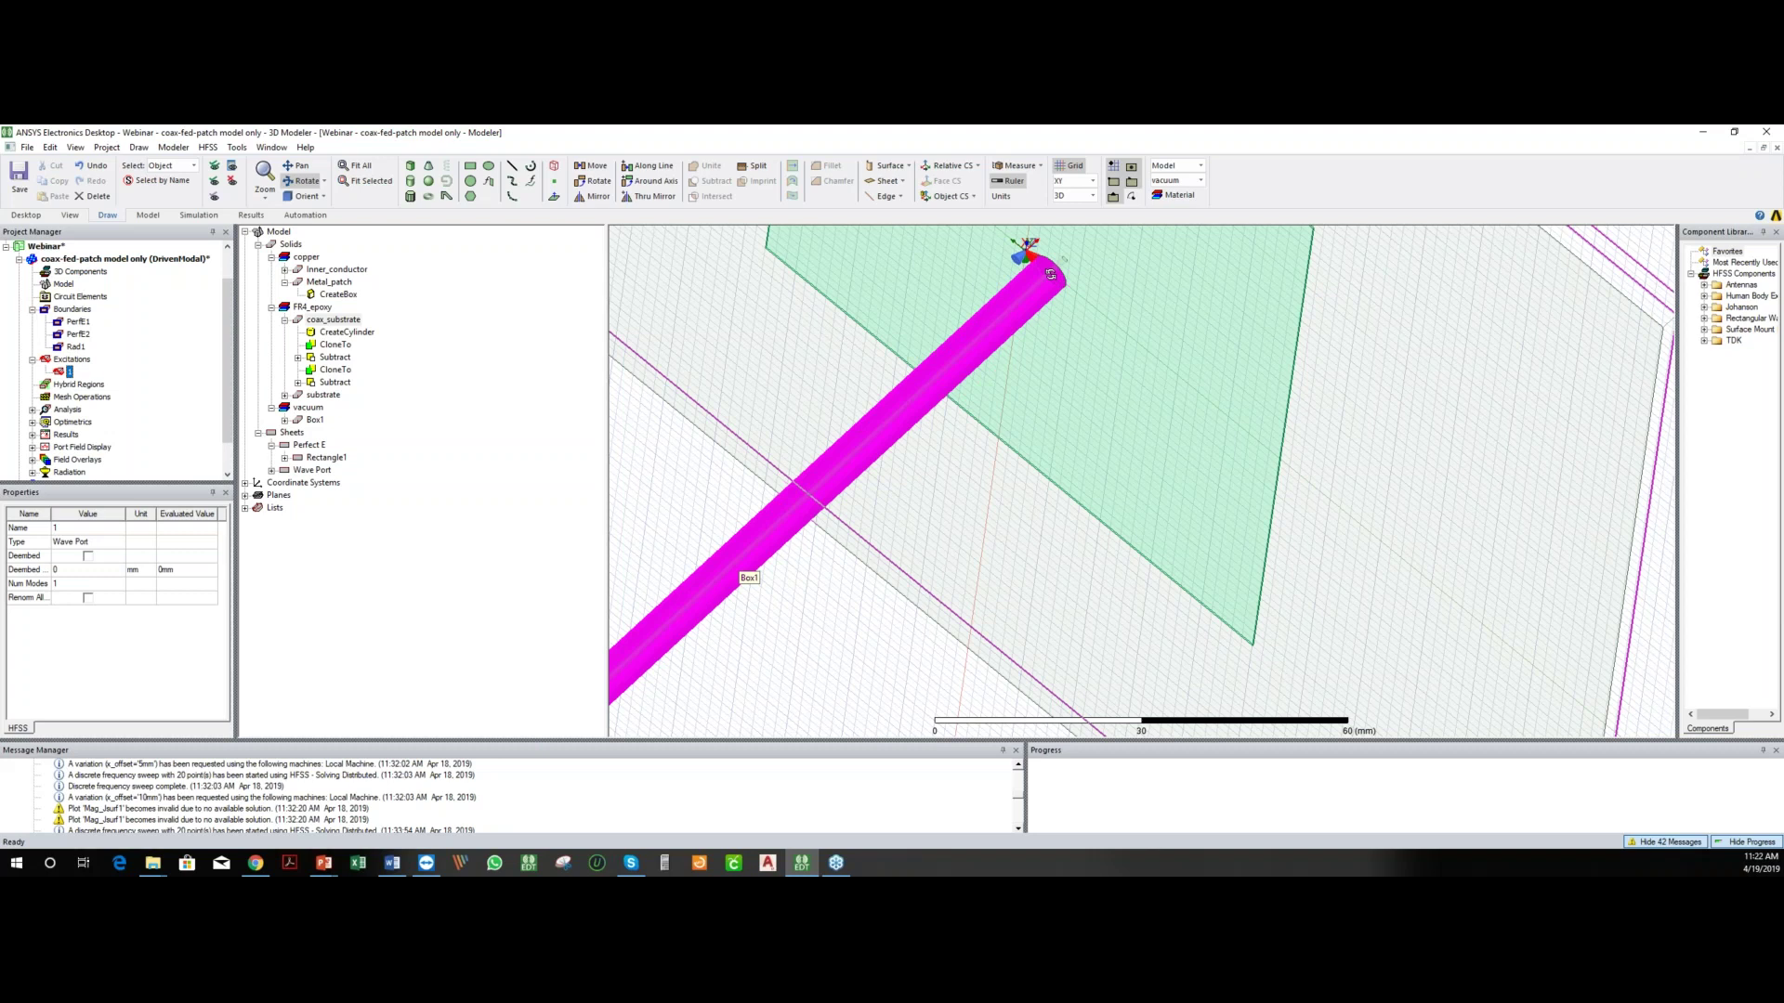
pyautogui.click(90, 572)
pyautogui.doubleClick(90, 571)
pyautogui.click(89, 571)
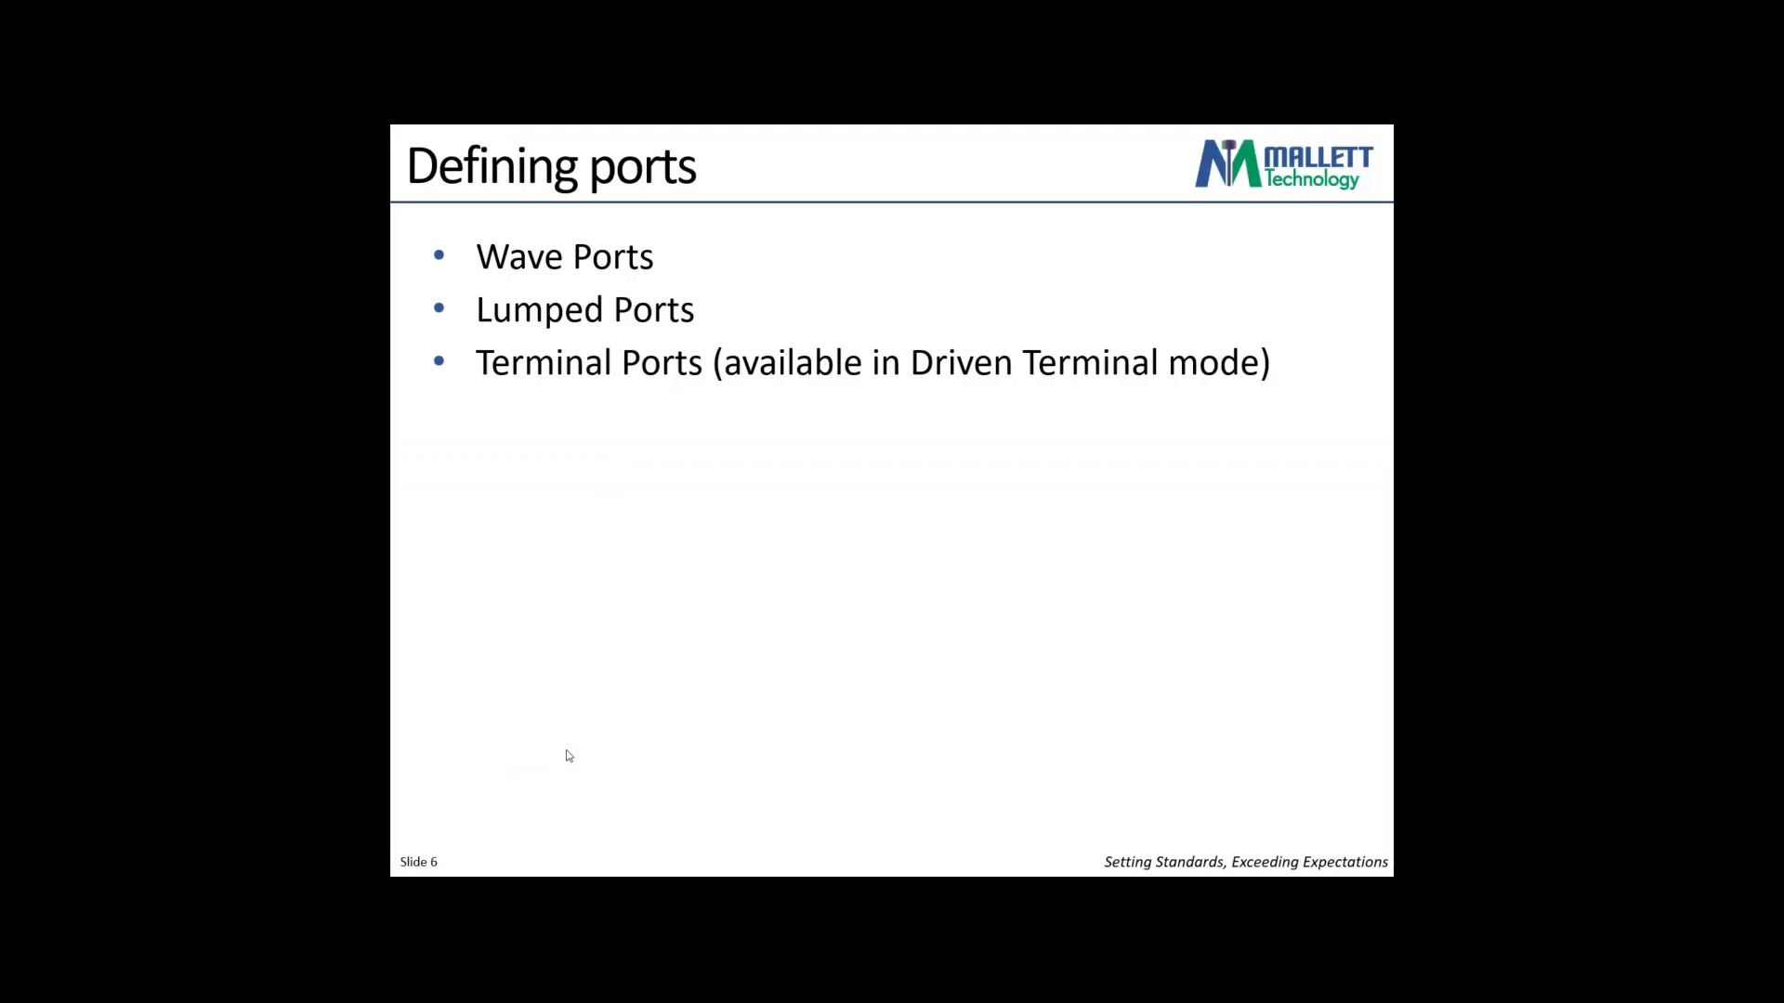
# - Advance the presentation to slide 7, return to ANSYS Electronics Desktop and expand the coax-fed patch's analysis setup down to its sweep
pyautogui.click(566, 749)
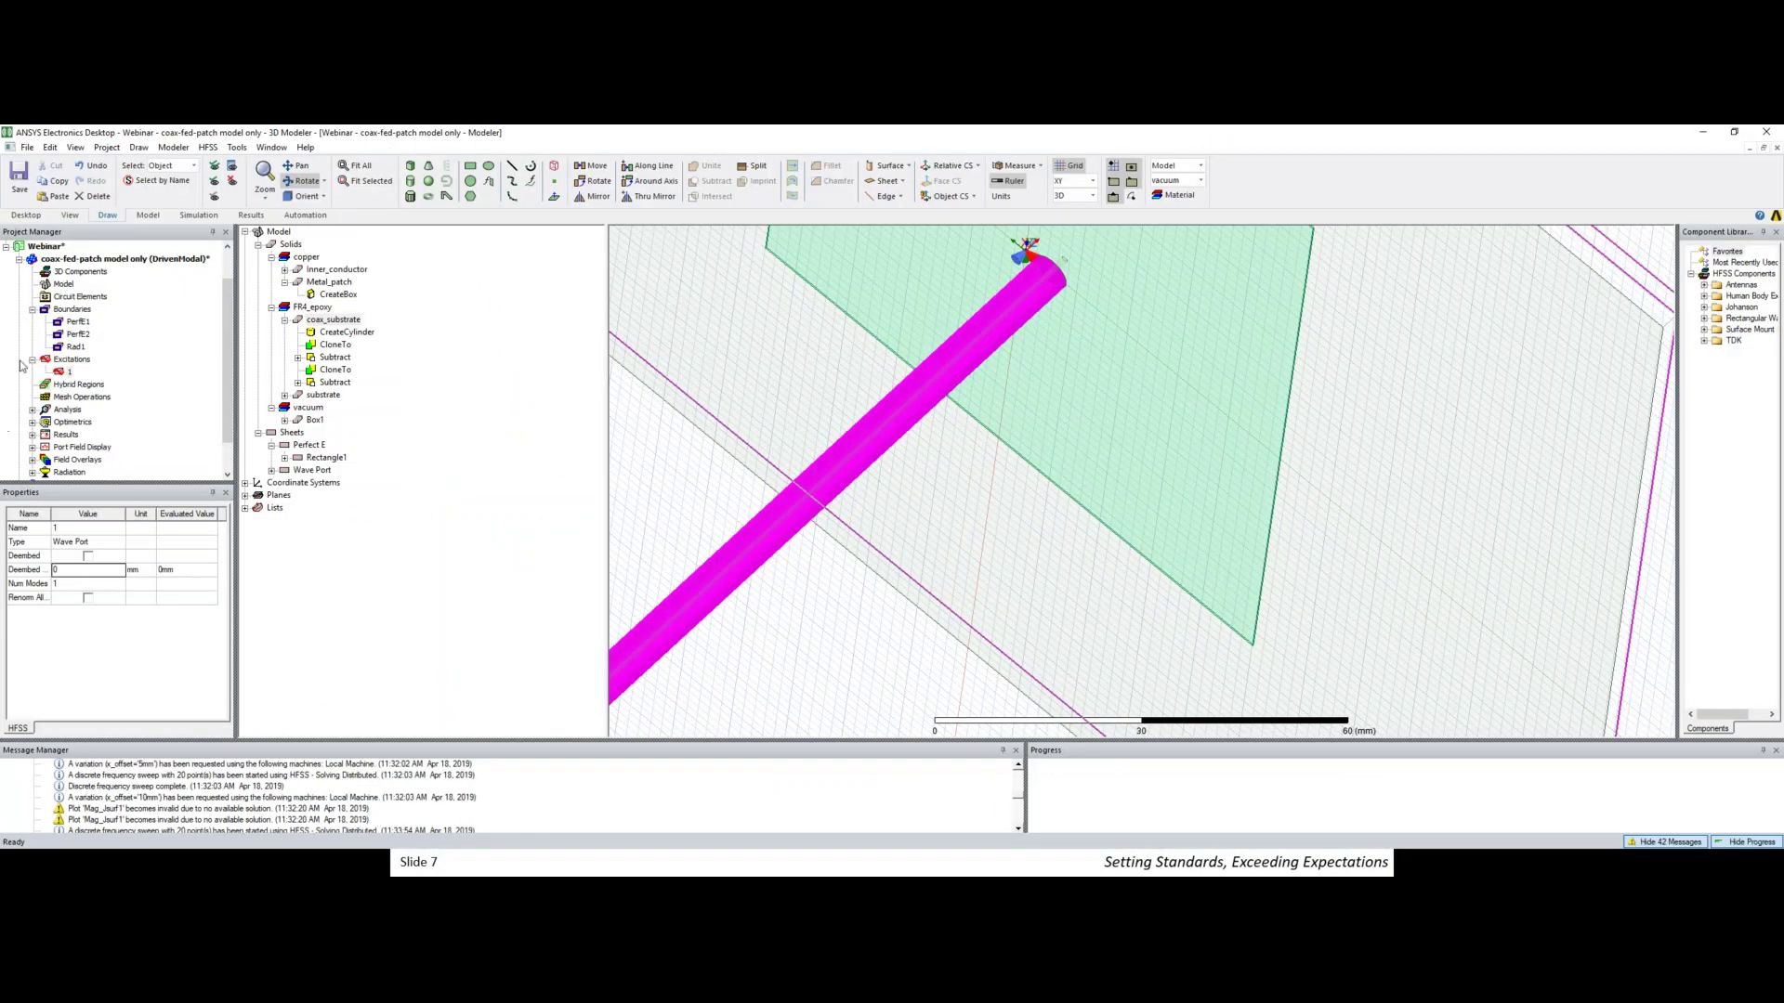
pyautogui.click(32, 410)
pyautogui.click(48, 424)
pyautogui.scroll(-2, 55, 428)
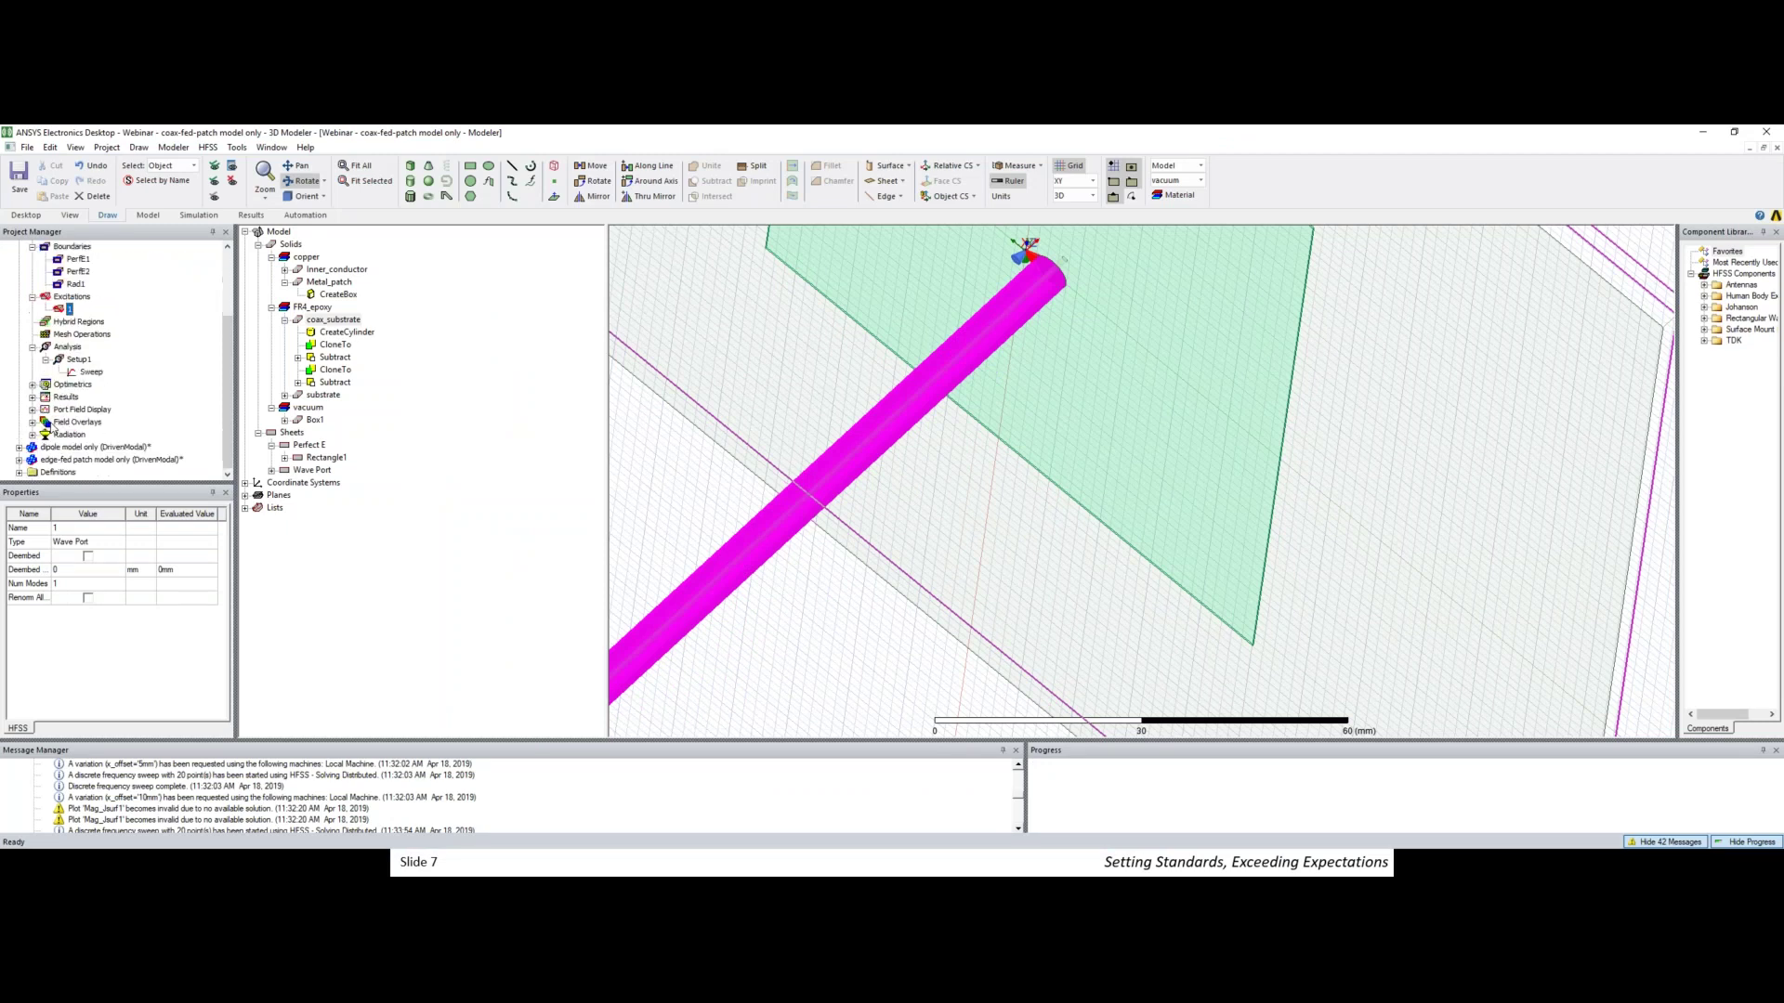
# - Open the frequency sweep settings under Setup1, review the available sweep types and close them without changes
pyautogui.doubleClick(91, 371)
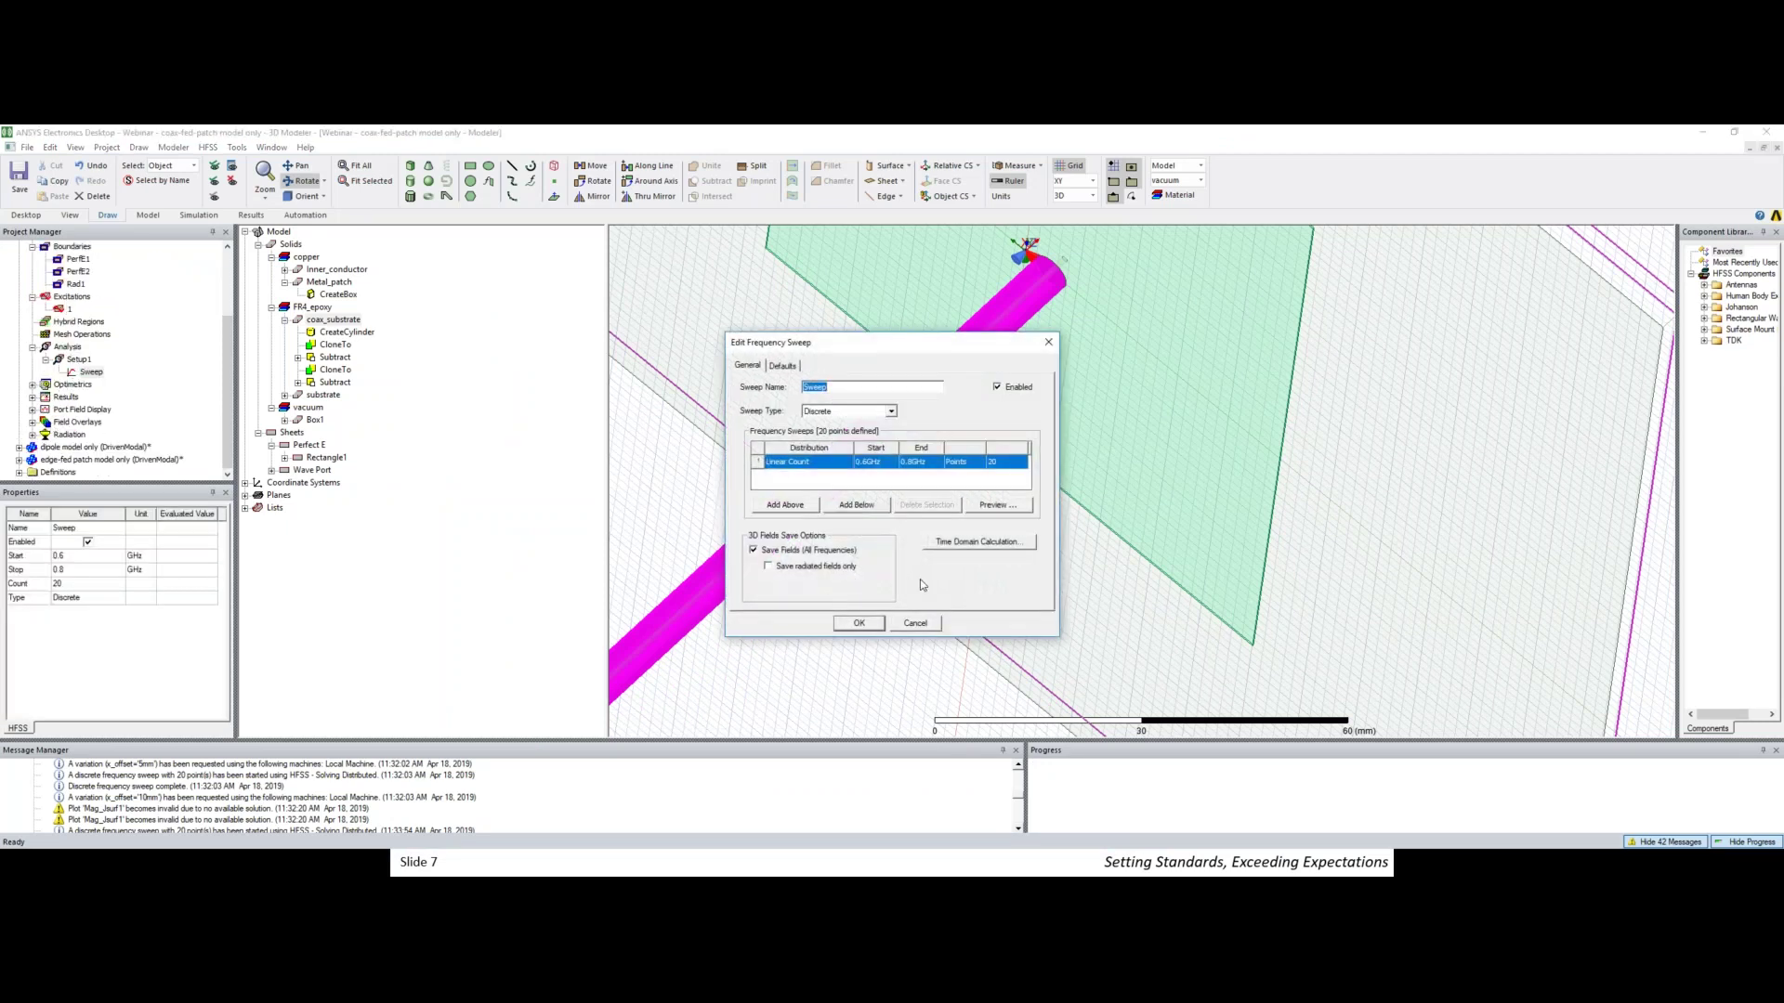
pyautogui.click(890, 412)
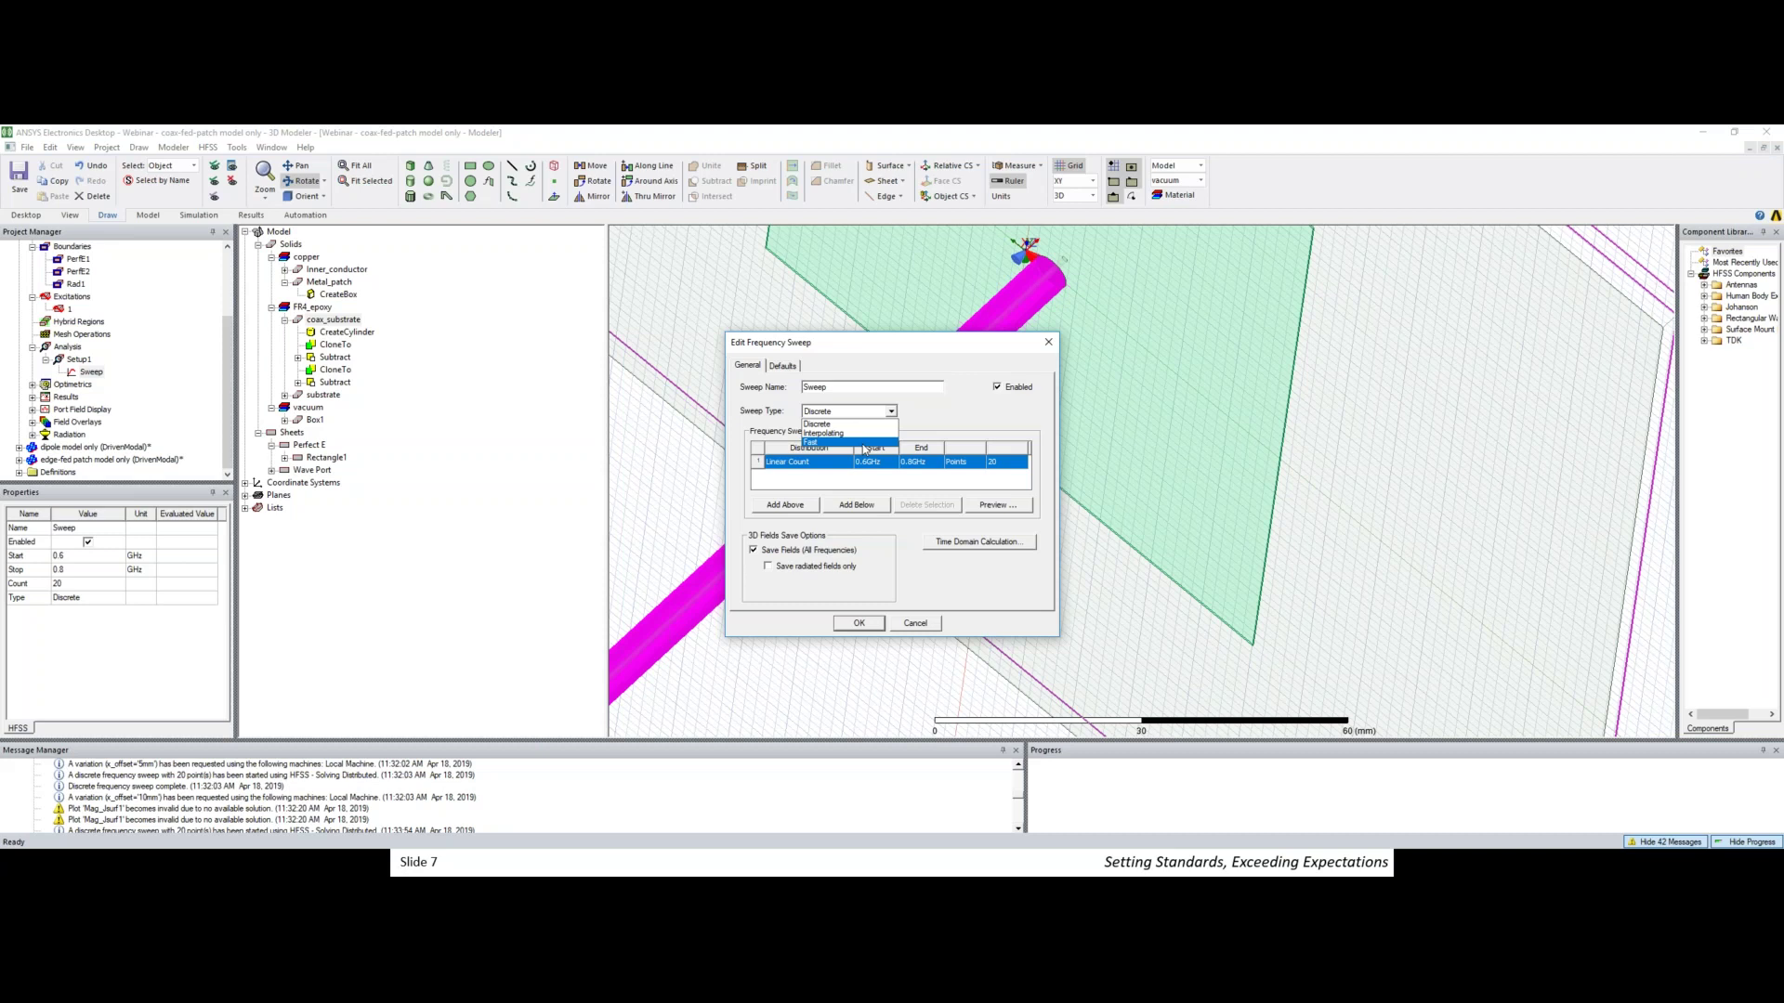
pyautogui.click(996, 407)
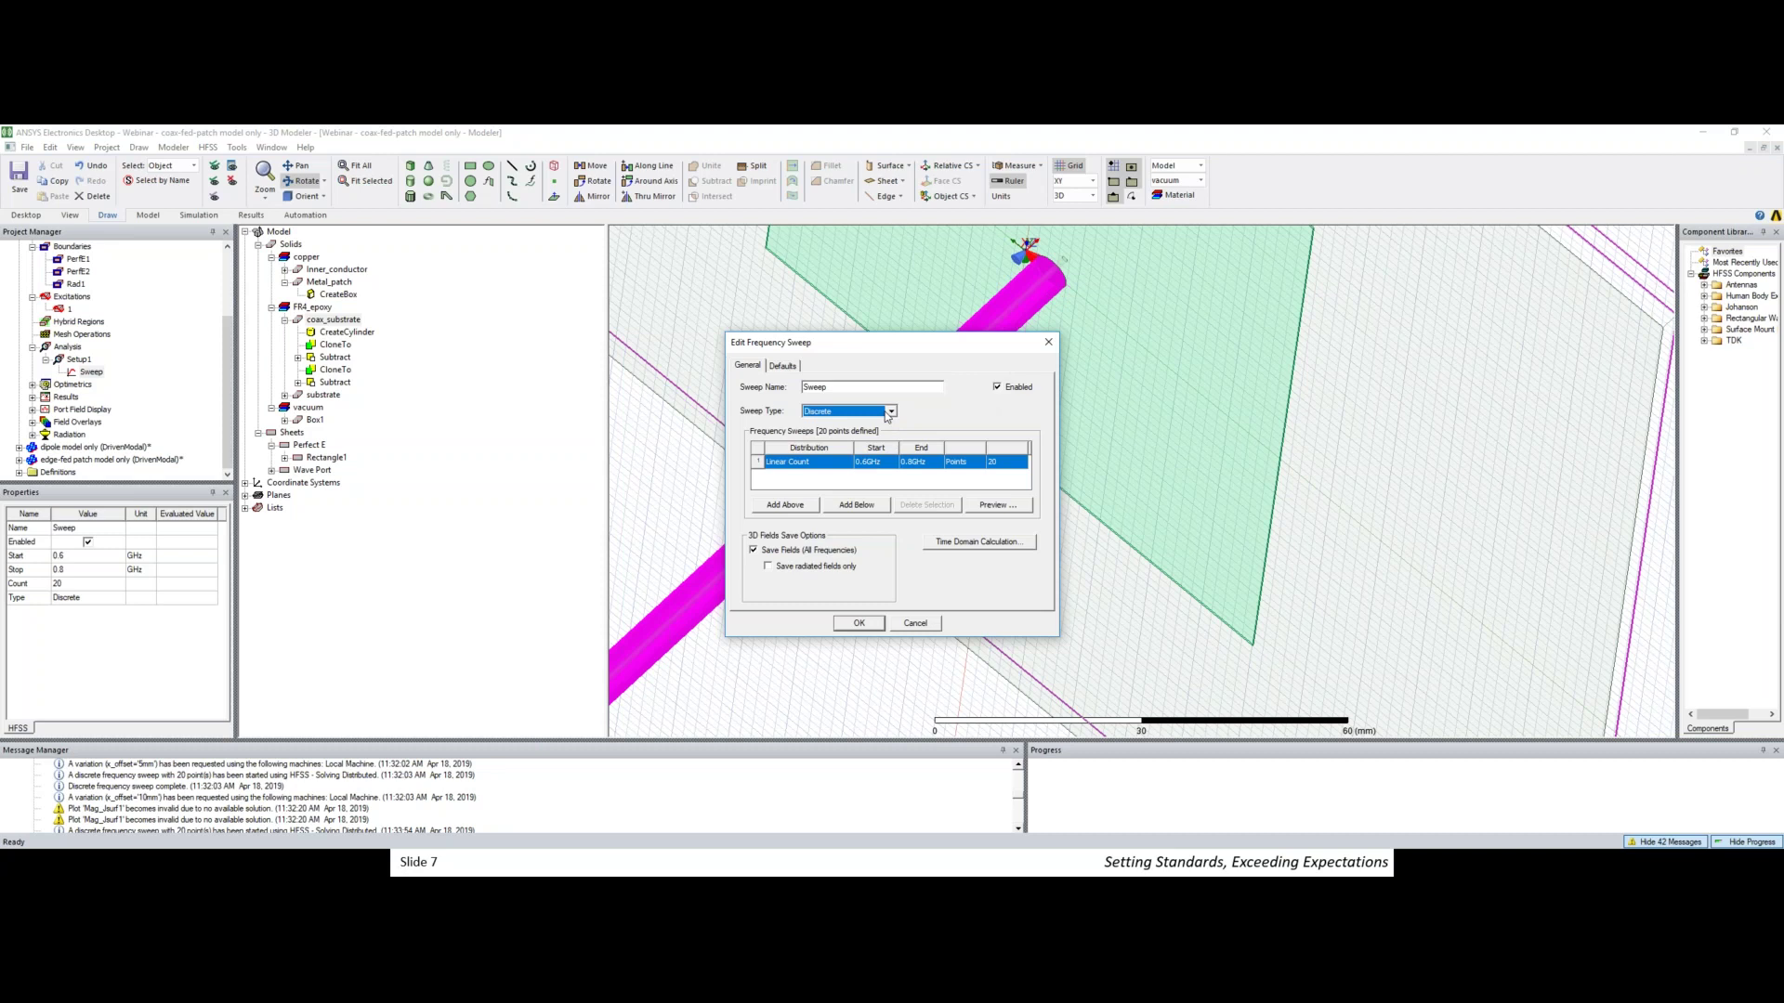
pyautogui.click(924, 627)
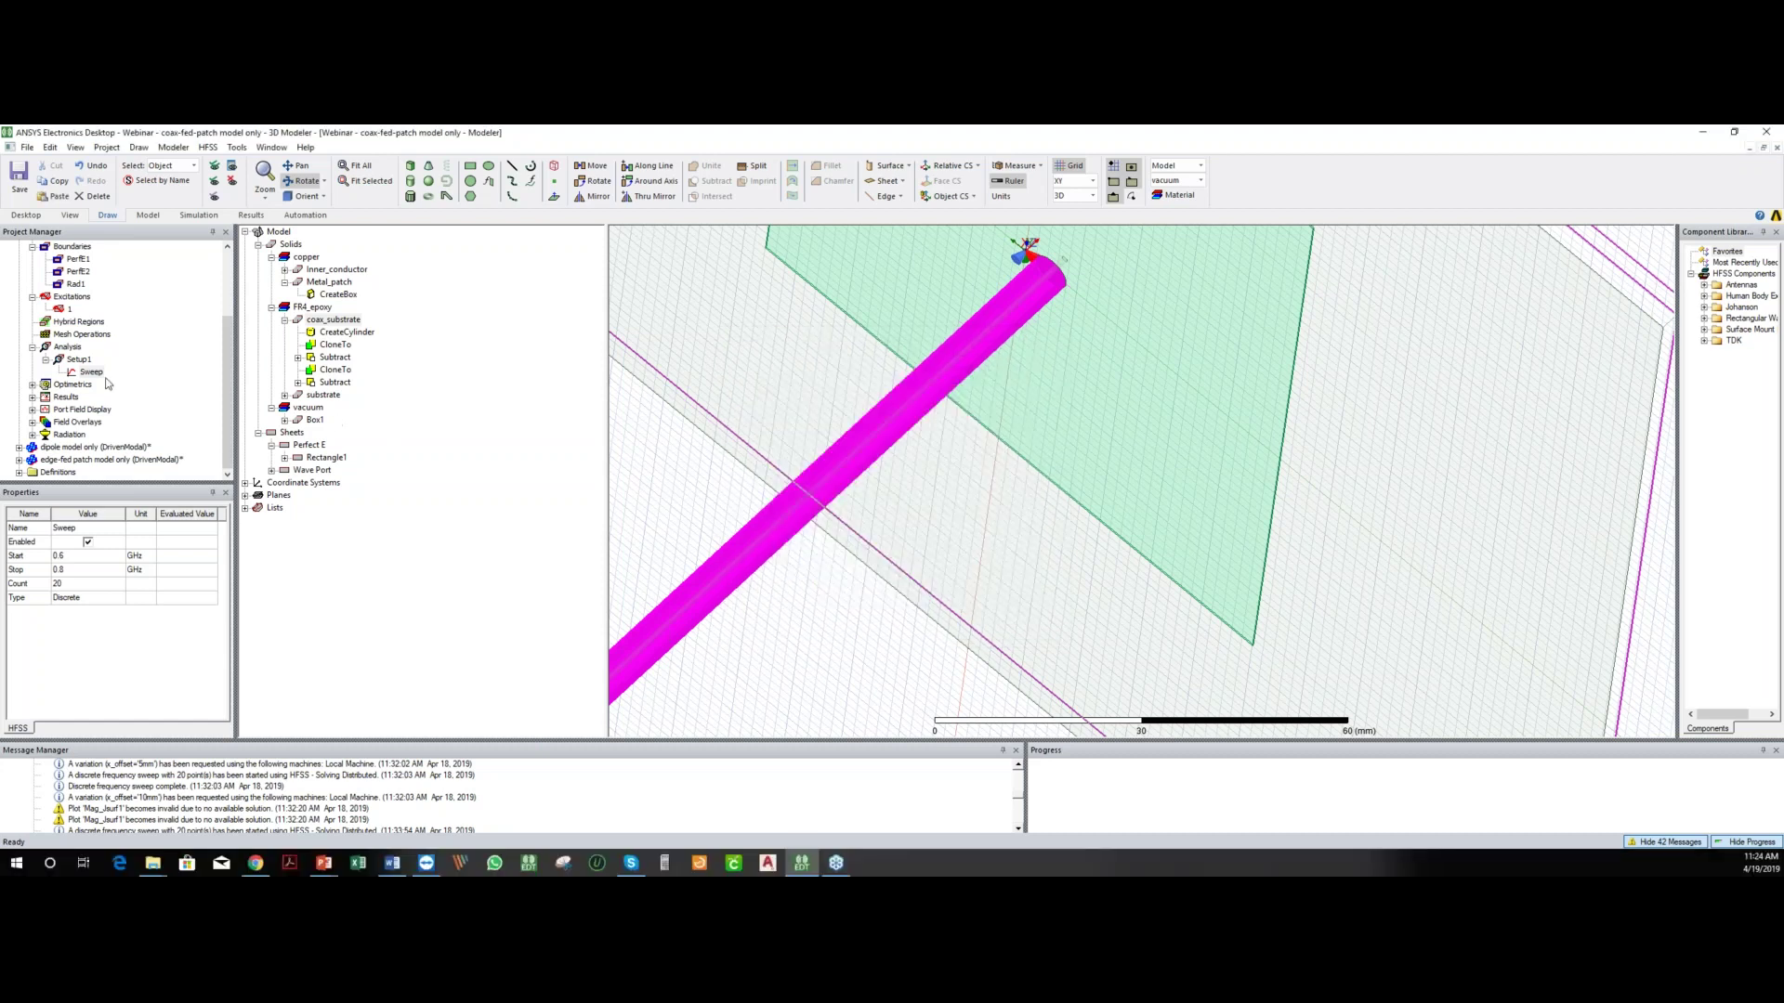
# - Select Setup1 of the coax-fed patch and review its properties, including the maximum refinement percentage and number of passes
pyautogui.click(85, 373)
pyautogui.click(80, 359)
pyautogui.click(69, 347)
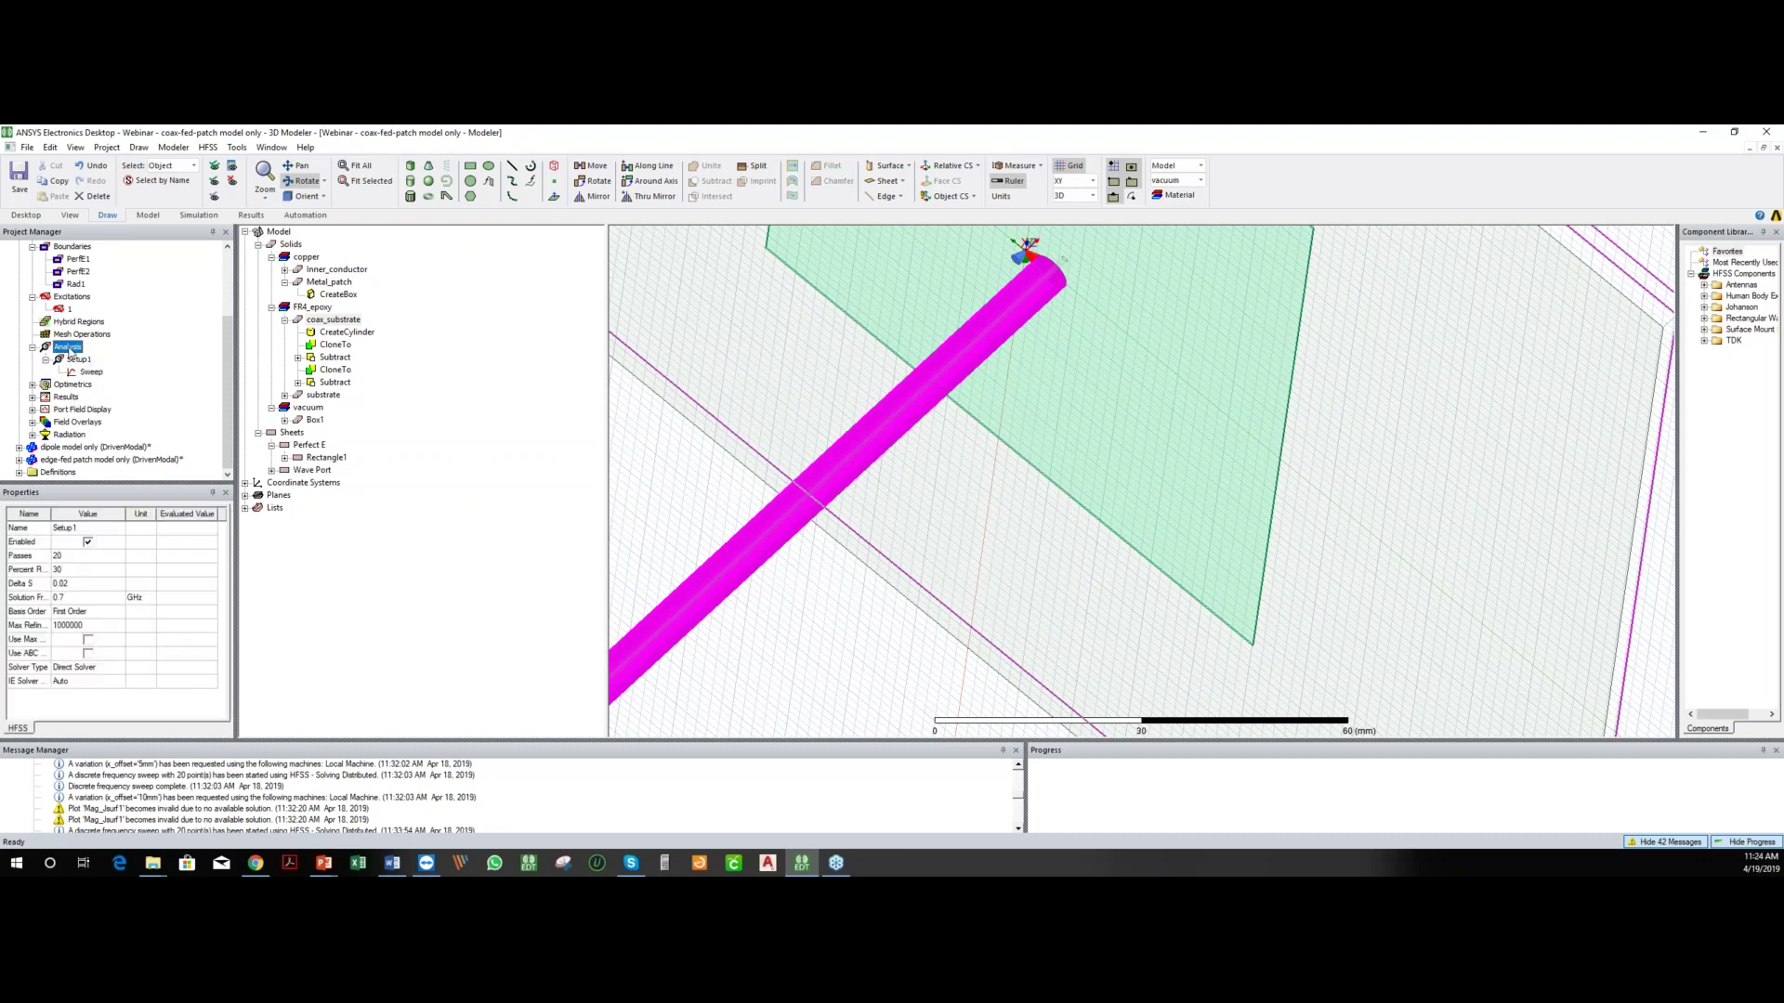
pyautogui.click(78, 360)
pyautogui.click(71, 571)
pyautogui.click(71, 556)
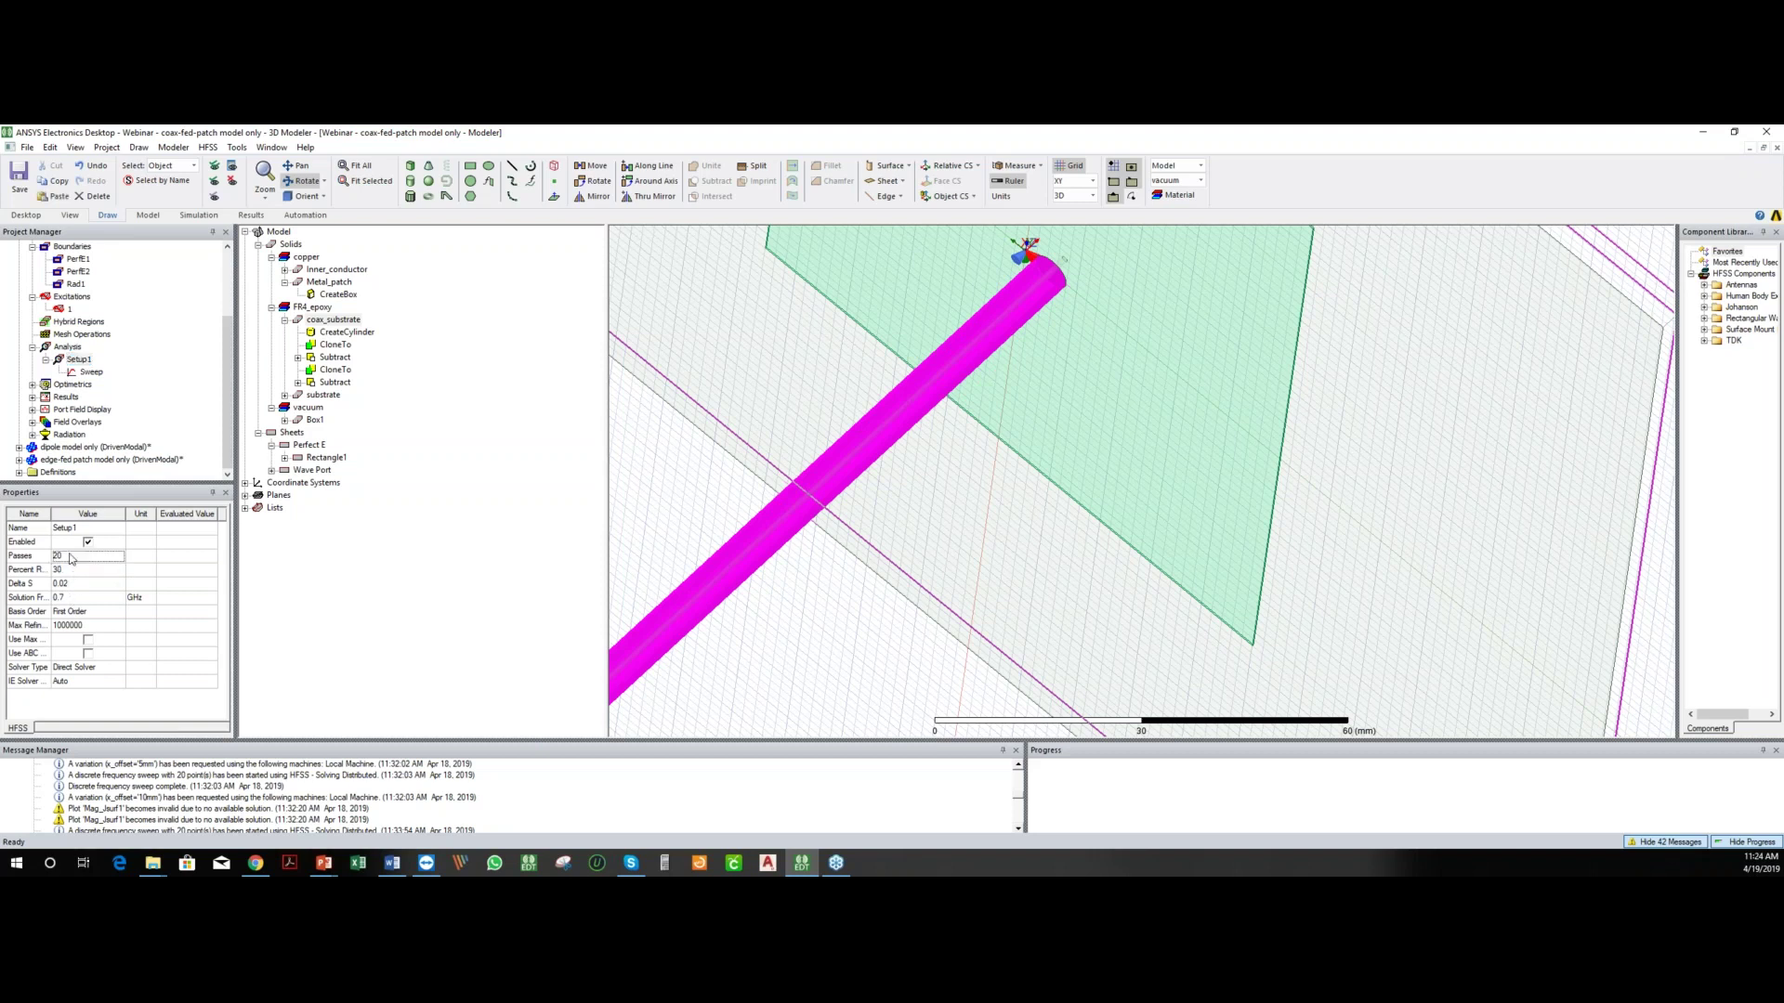
# - Review Setup1's general and adaptive solution options, including the minimum number of passes, discard any changes, and highlight its Delta S value
pyautogui.rightClick(77, 360)
pyautogui.click(120, 443)
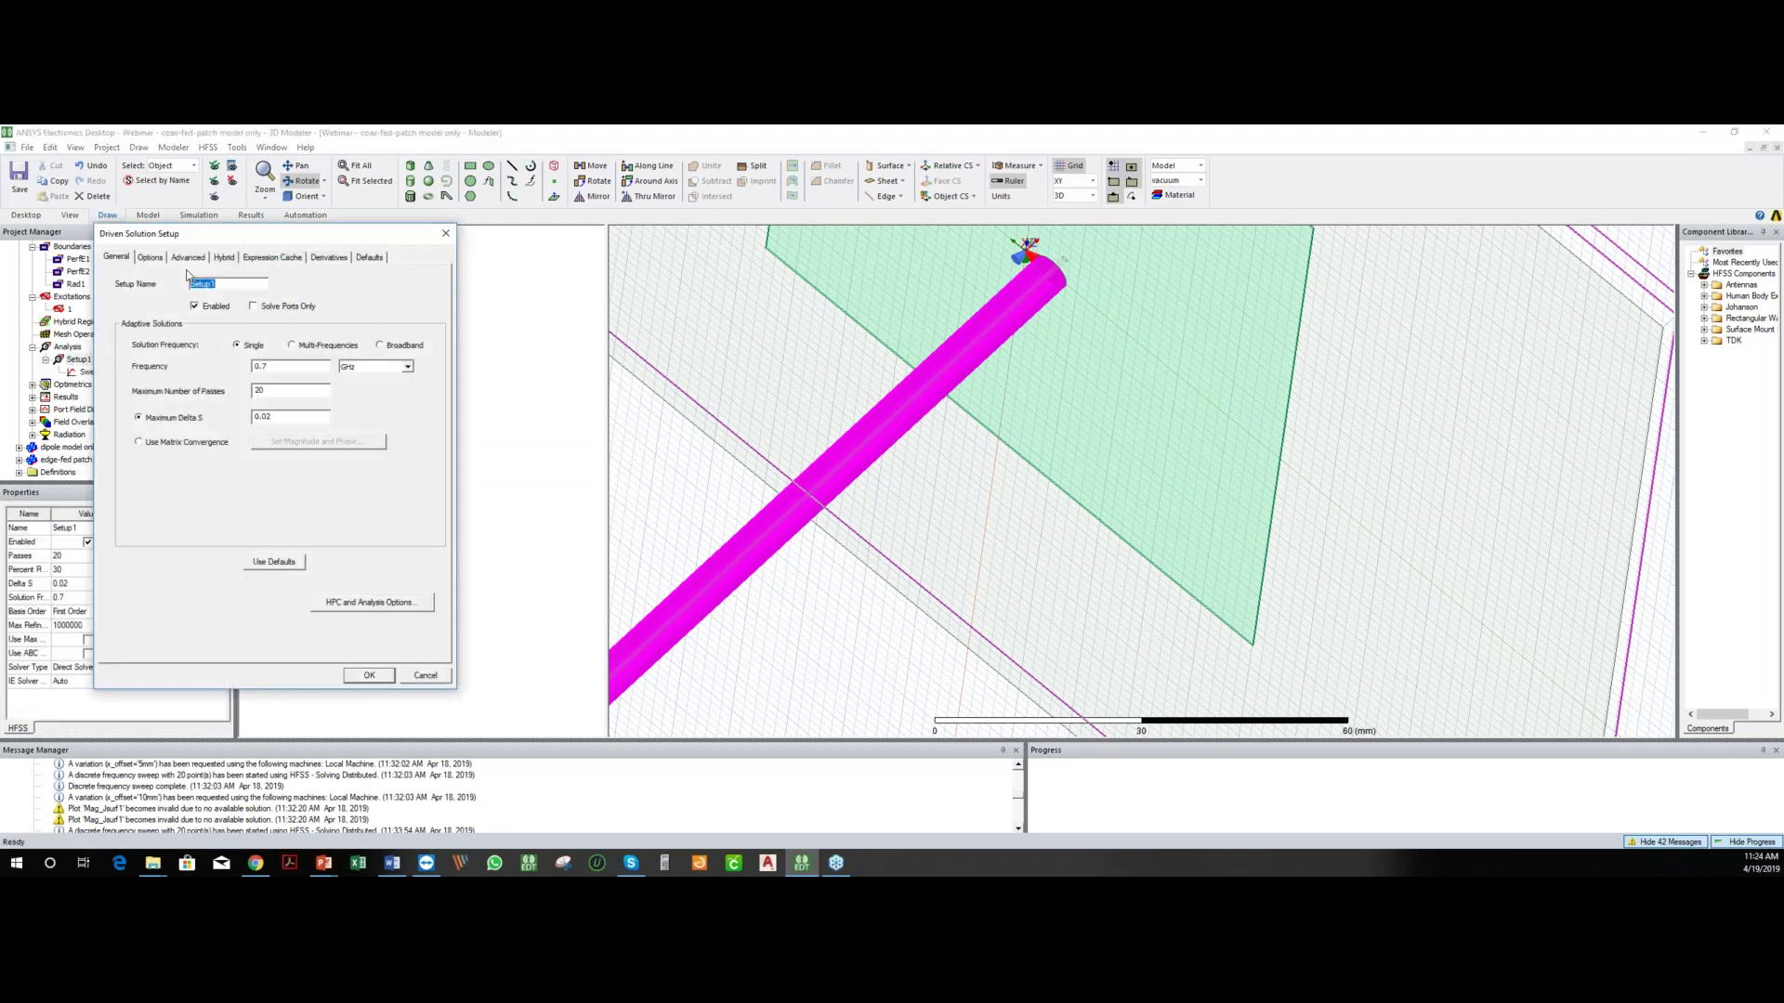
pyautogui.click(150, 257)
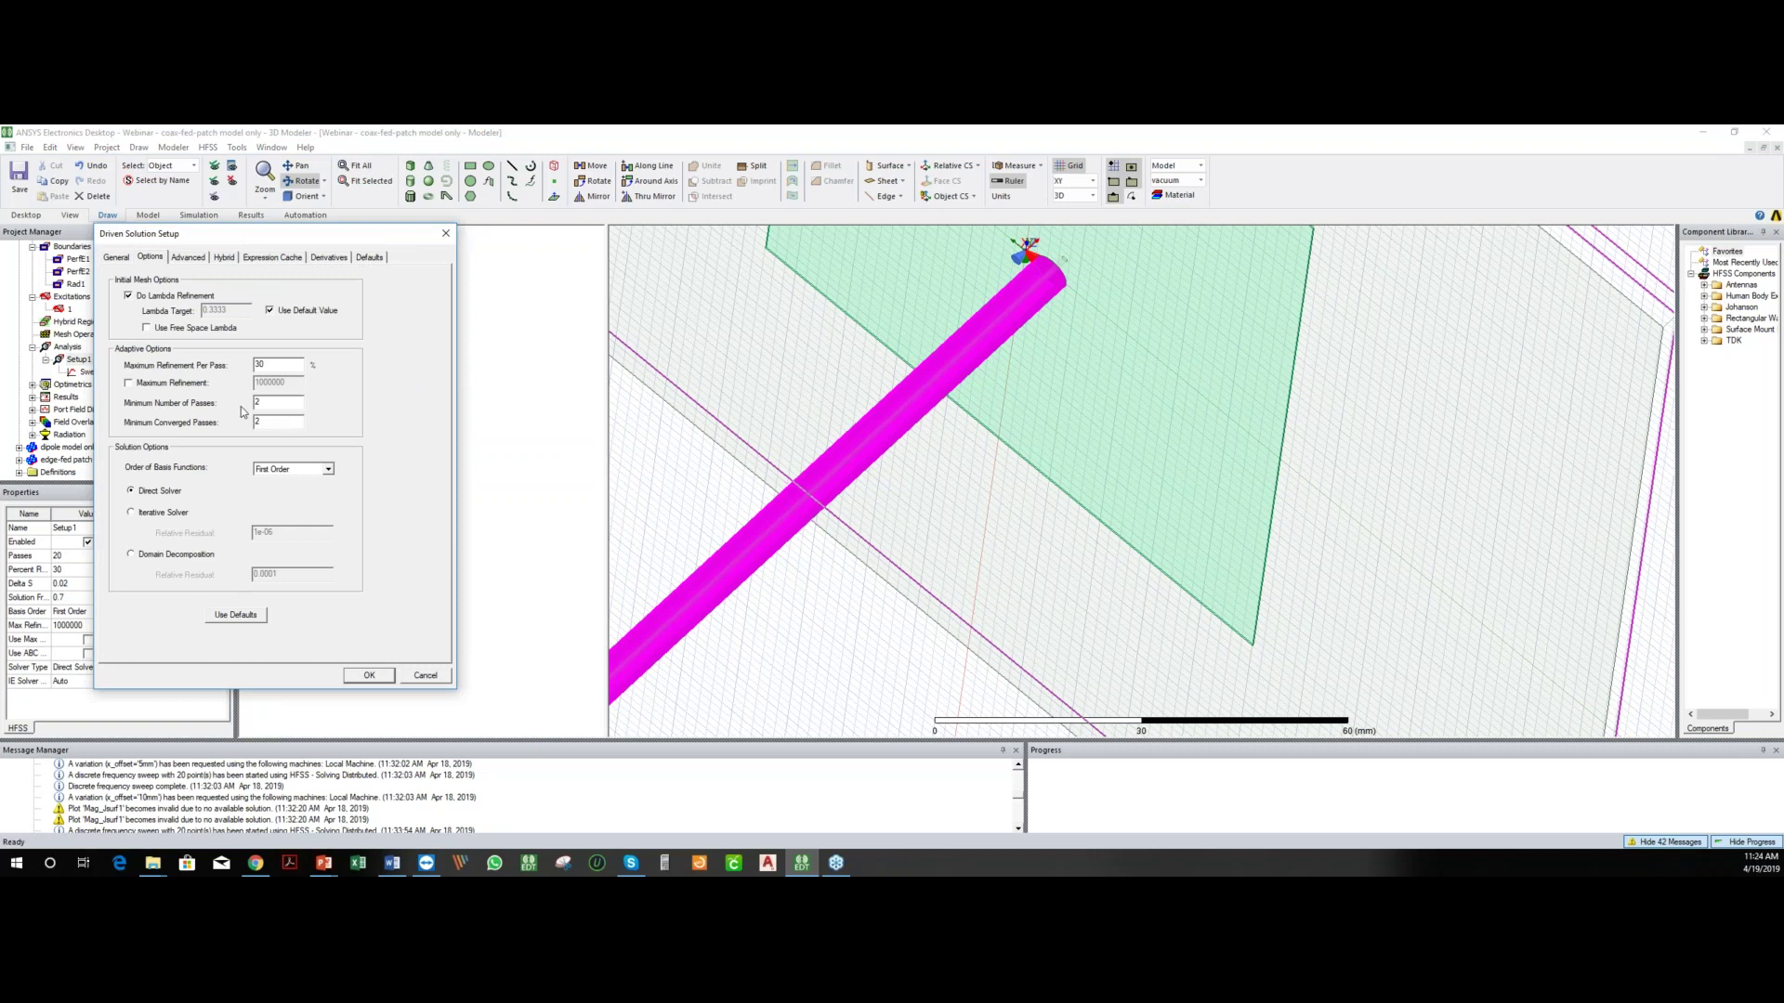
pyautogui.moveTo(267, 403); pyautogui.dragTo(233, 405)
pyautogui.press('Tab')
pyautogui.click(428, 676)
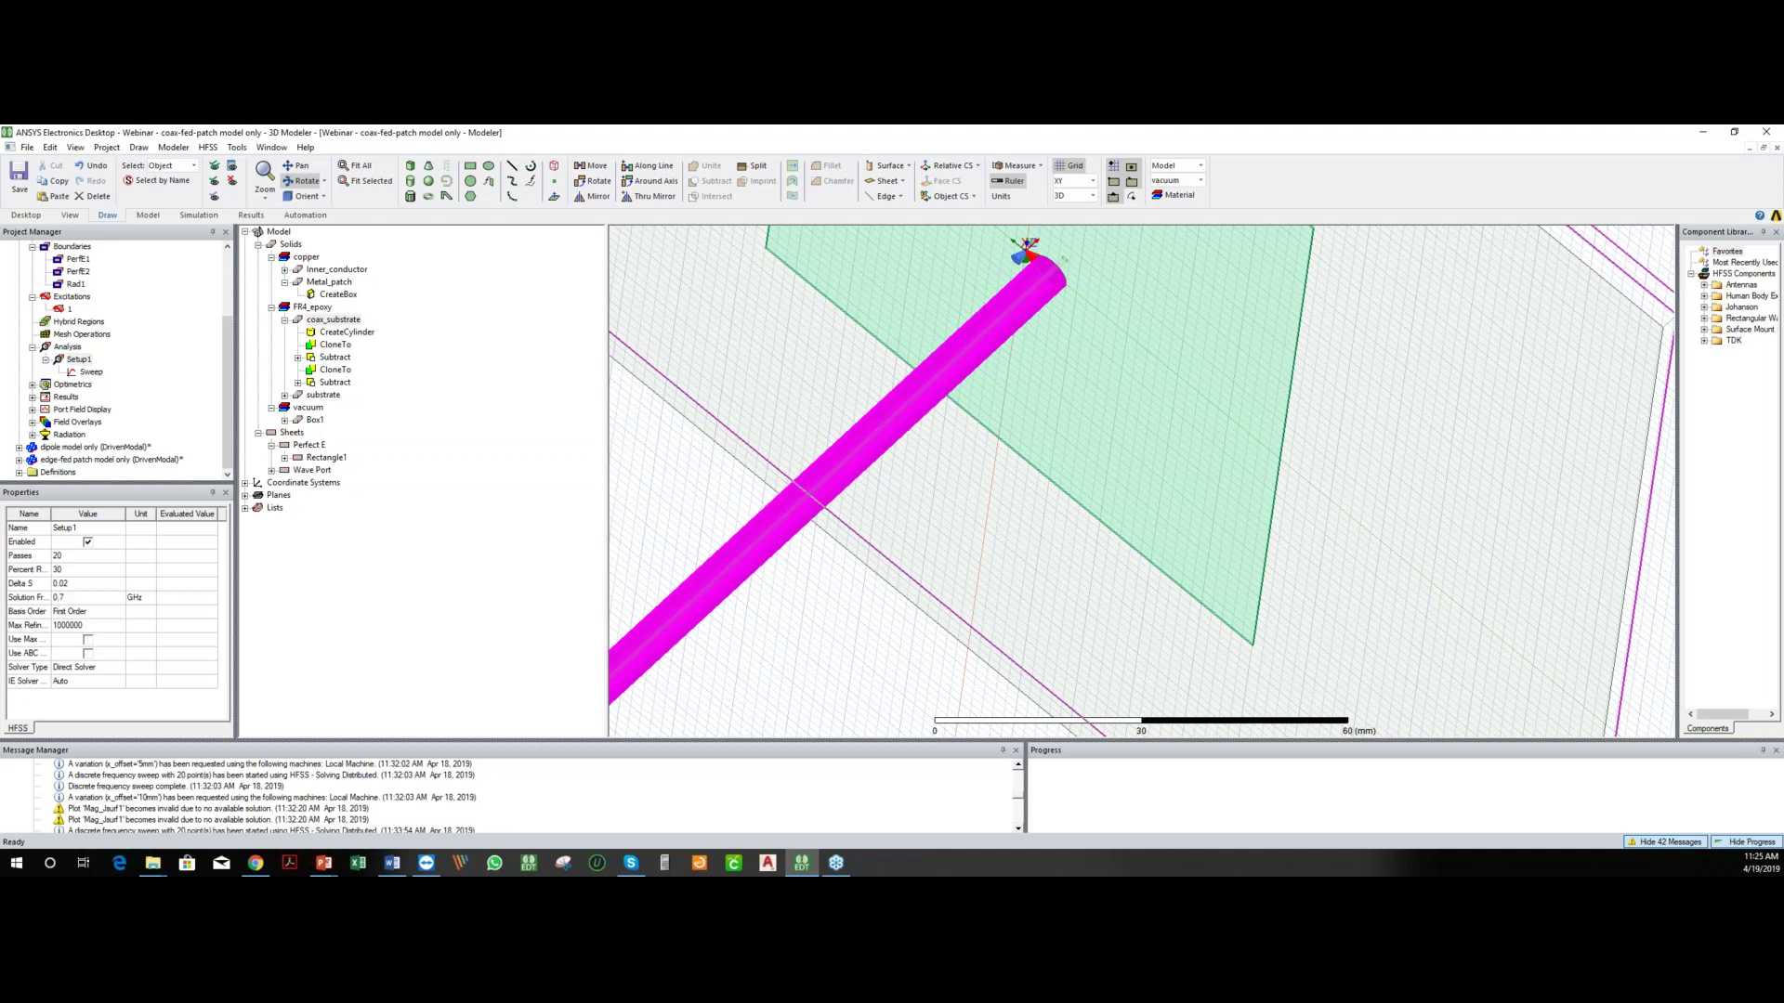
pyautogui.click(60, 584)
# - Review the HPC and analysis options, including the Local configuration's machine and core allocation, and close both dialogs without changes
pyautogui.scroll(1, 186, 325)
pyautogui.click(198, 216)
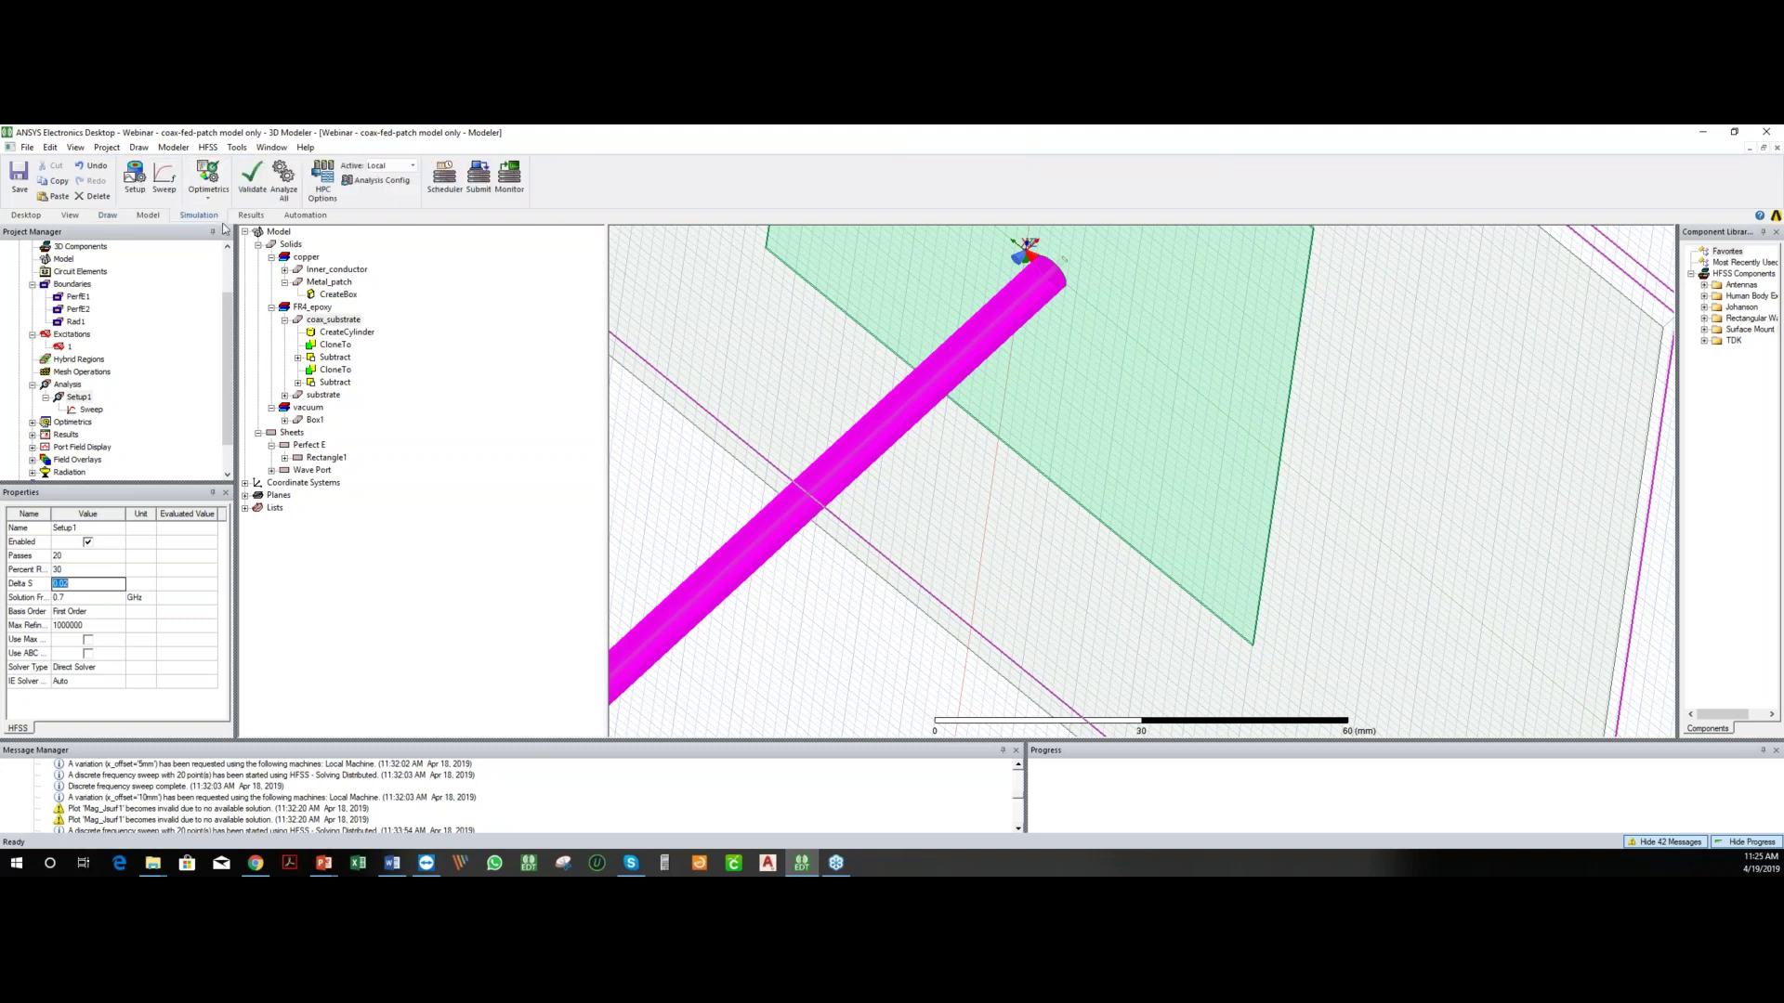
pyautogui.click(329, 183)
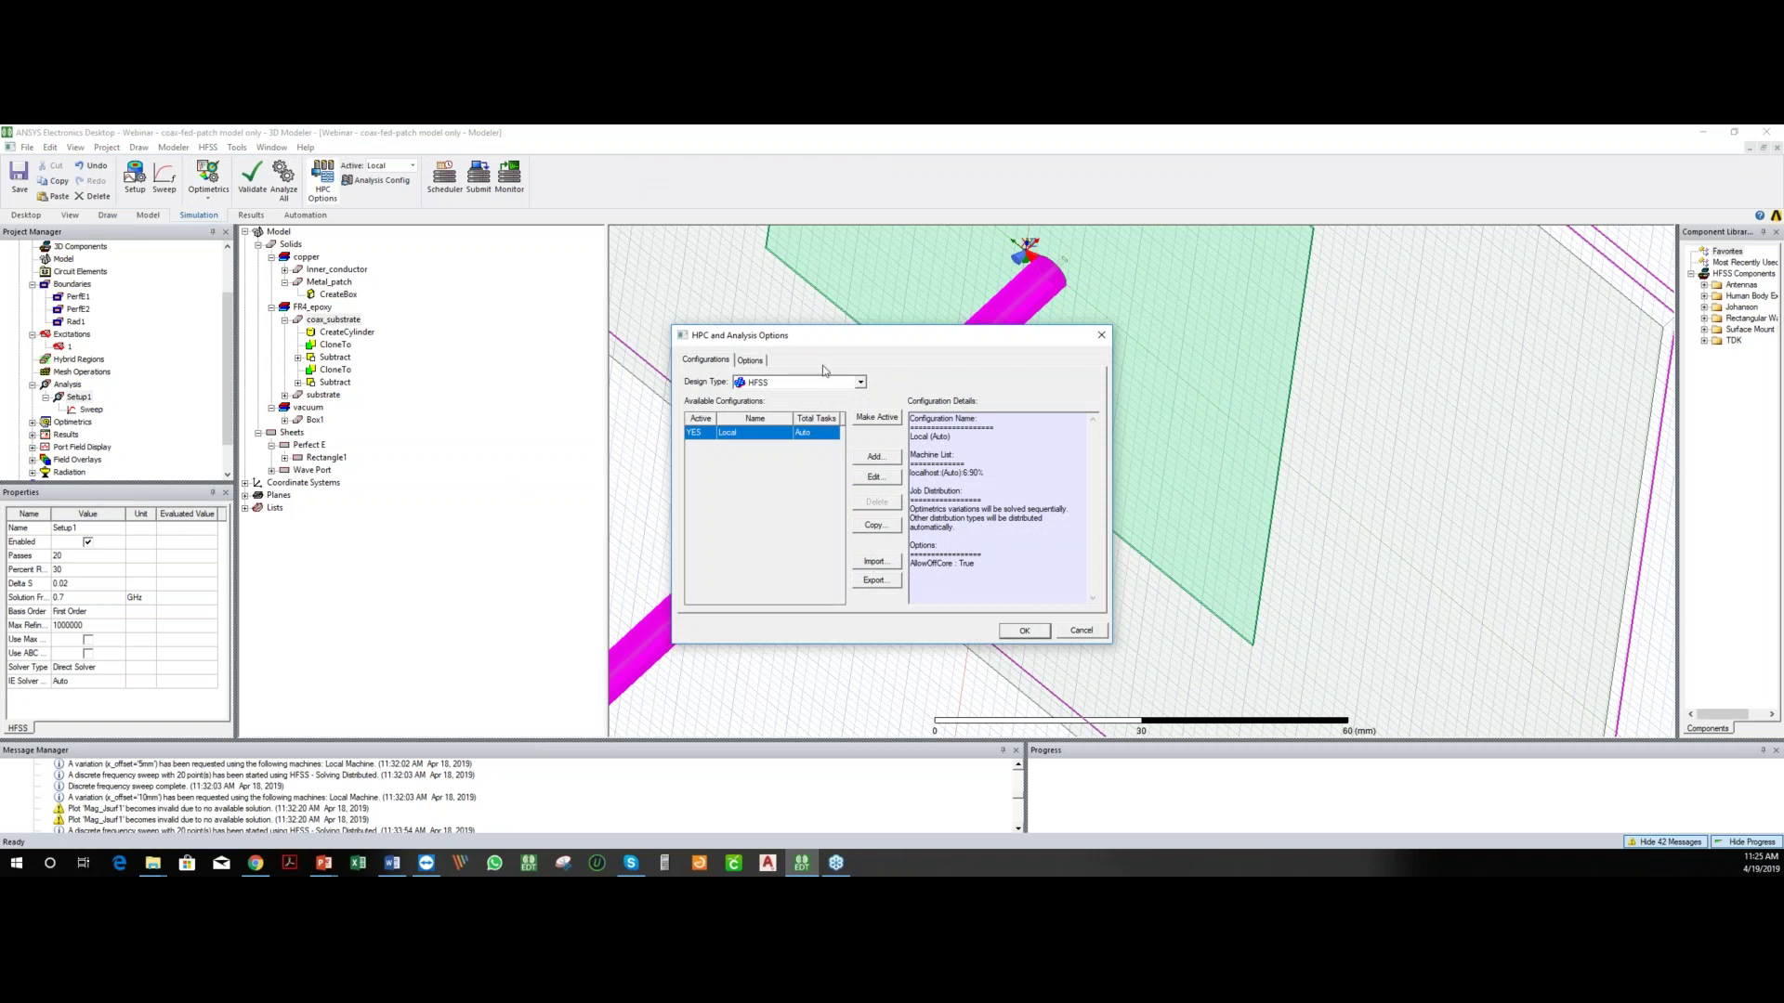
pyautogui.moveTo(819, 332); pyautogui.dragTo(376, 311)
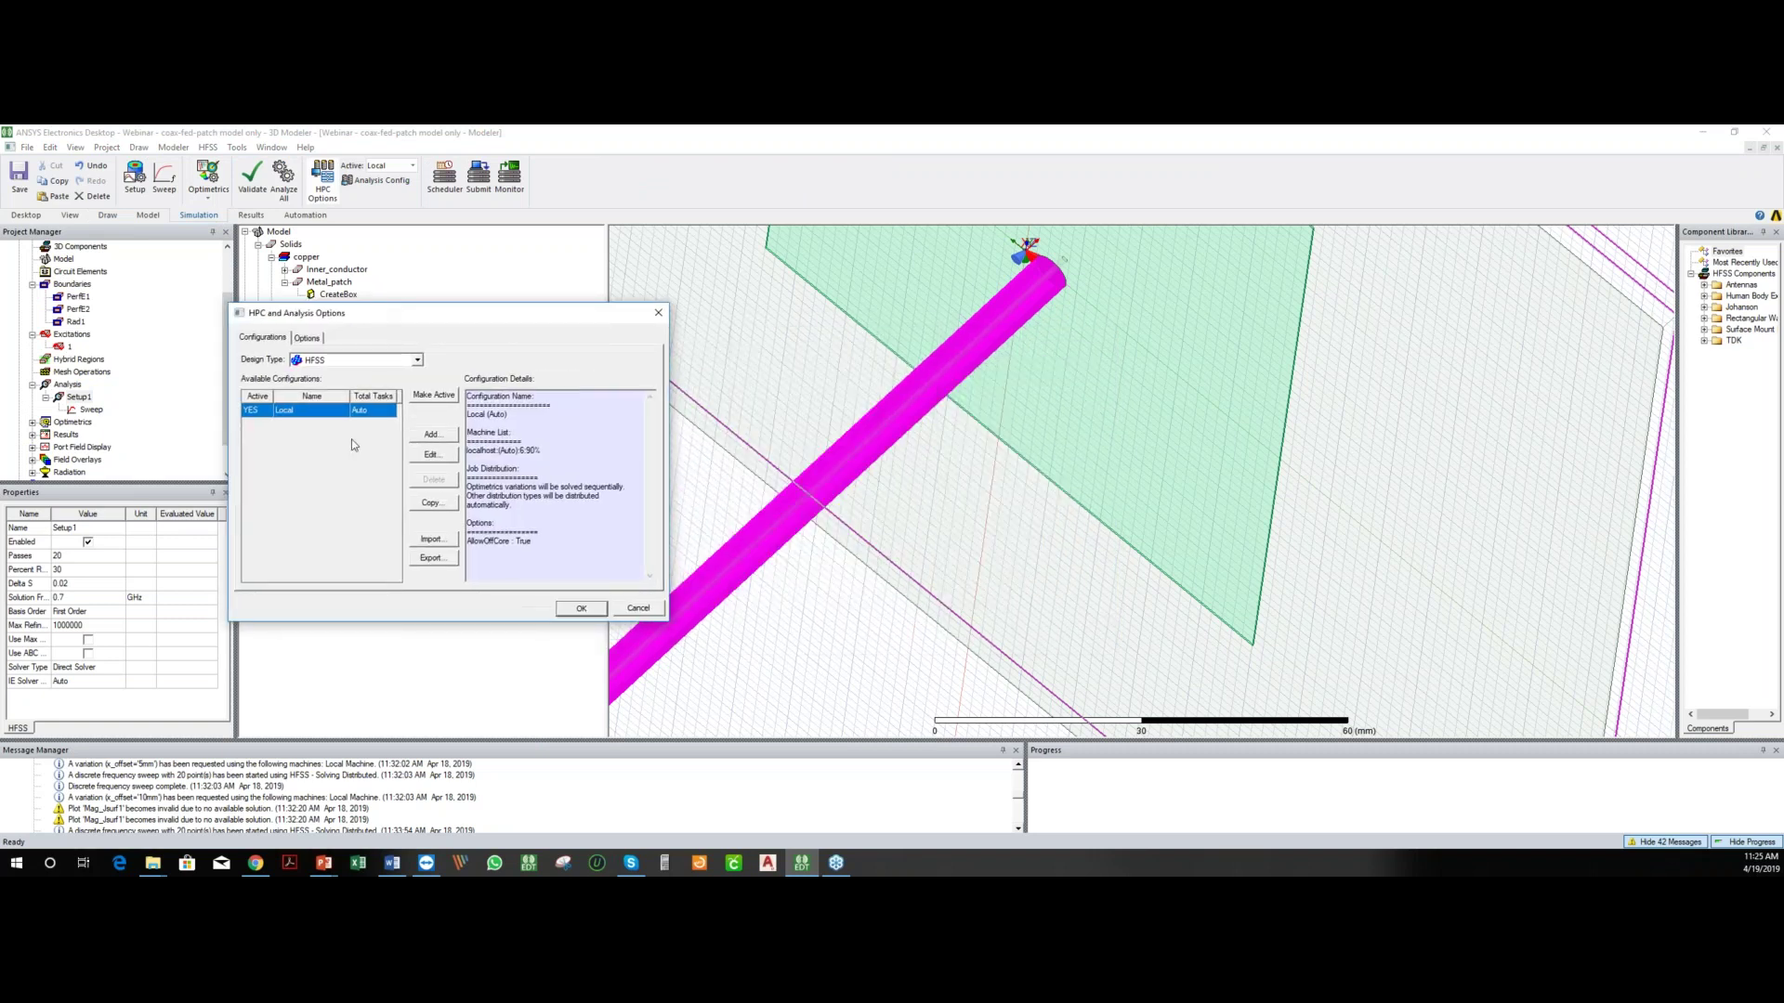
pyautogui.click(432, 456)
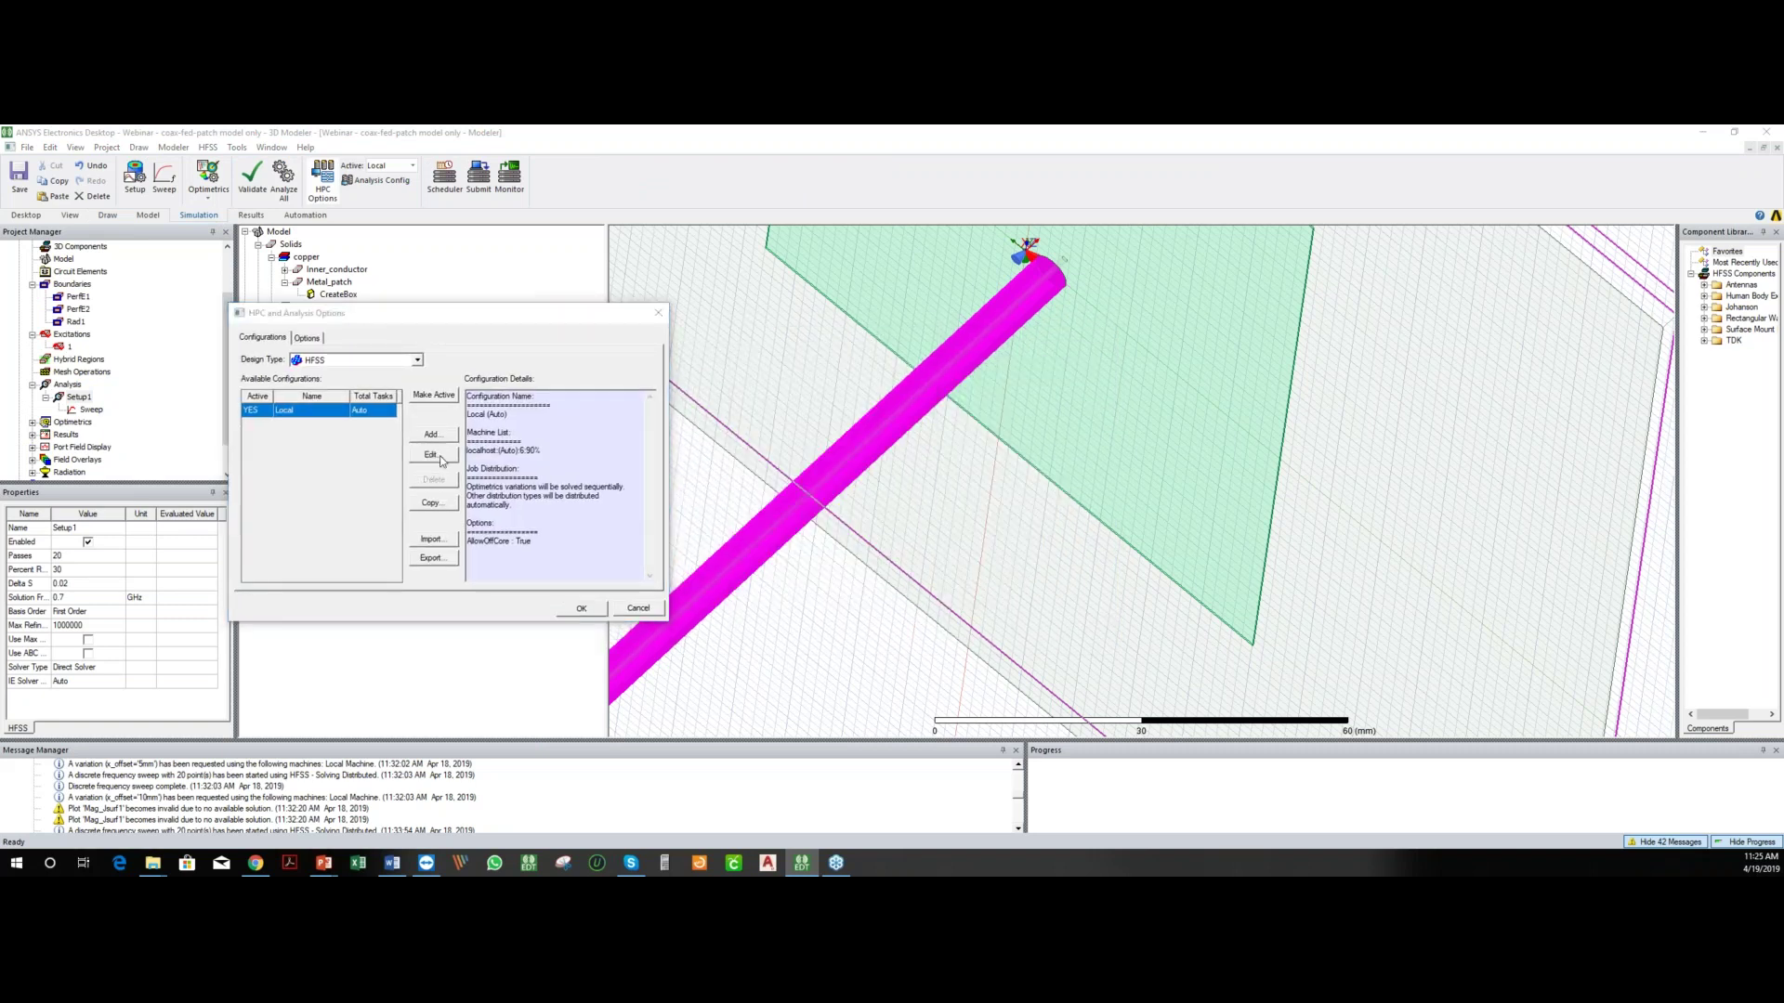
pyautogui.click(380, 415)
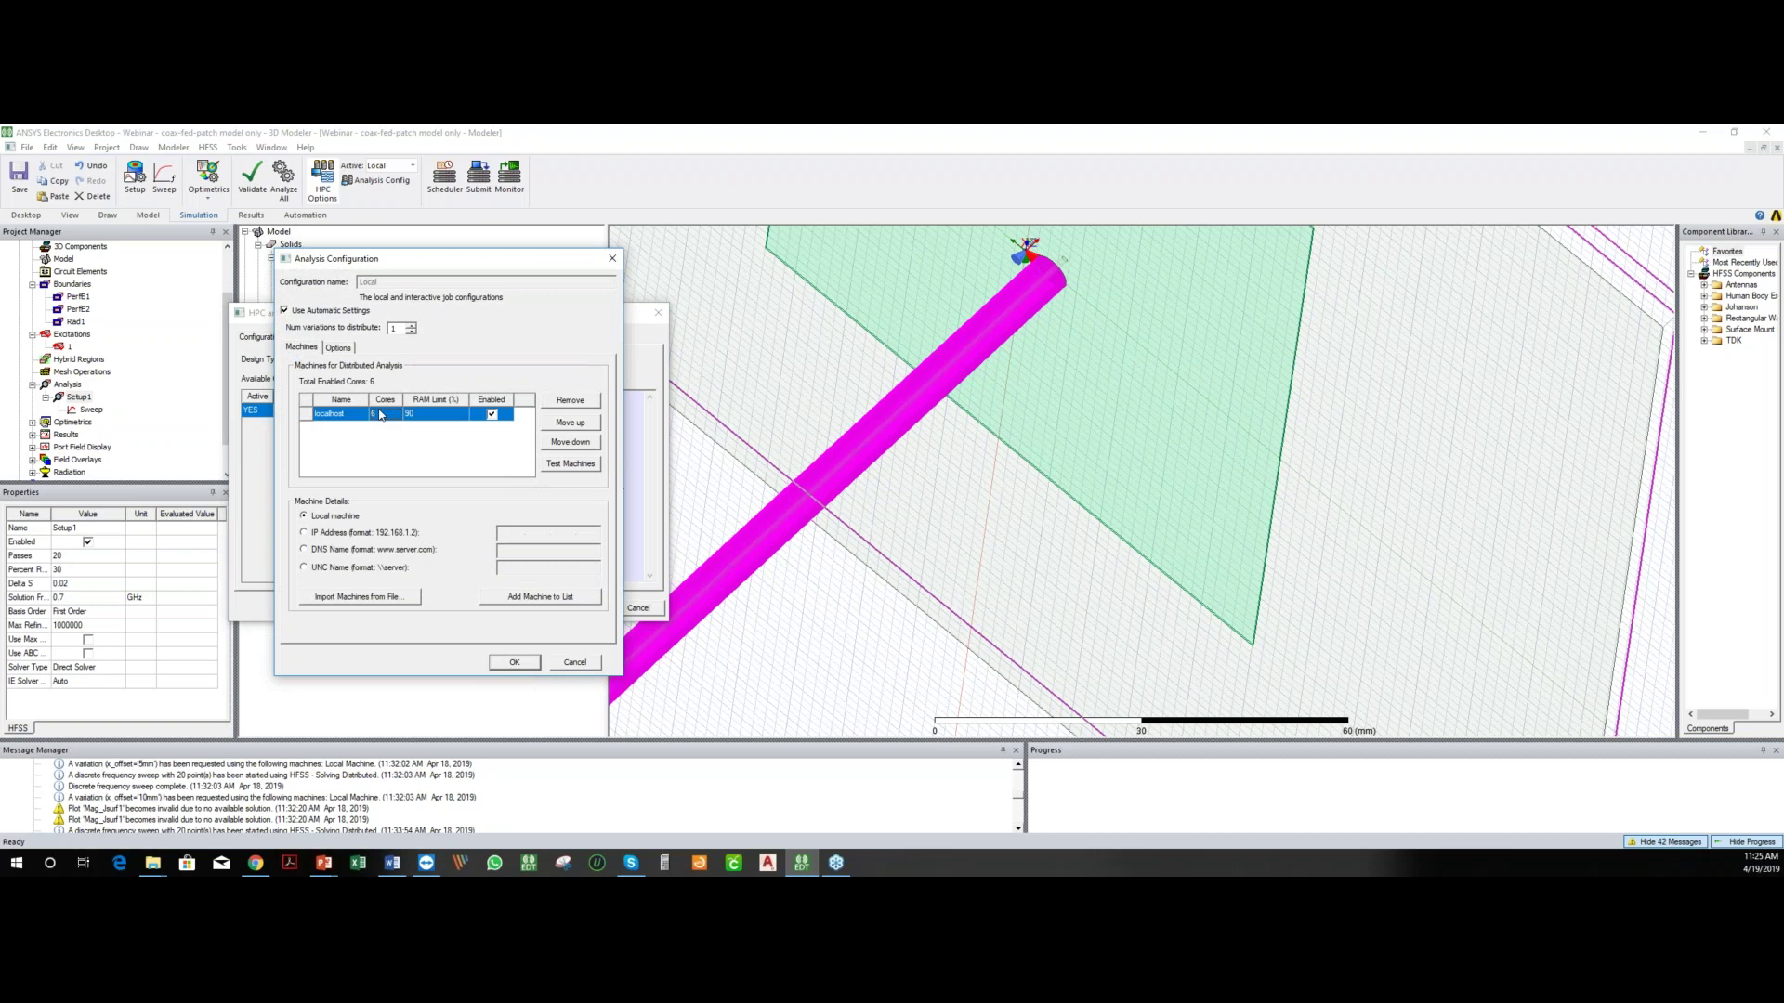
pyautogui.click(382, 427)
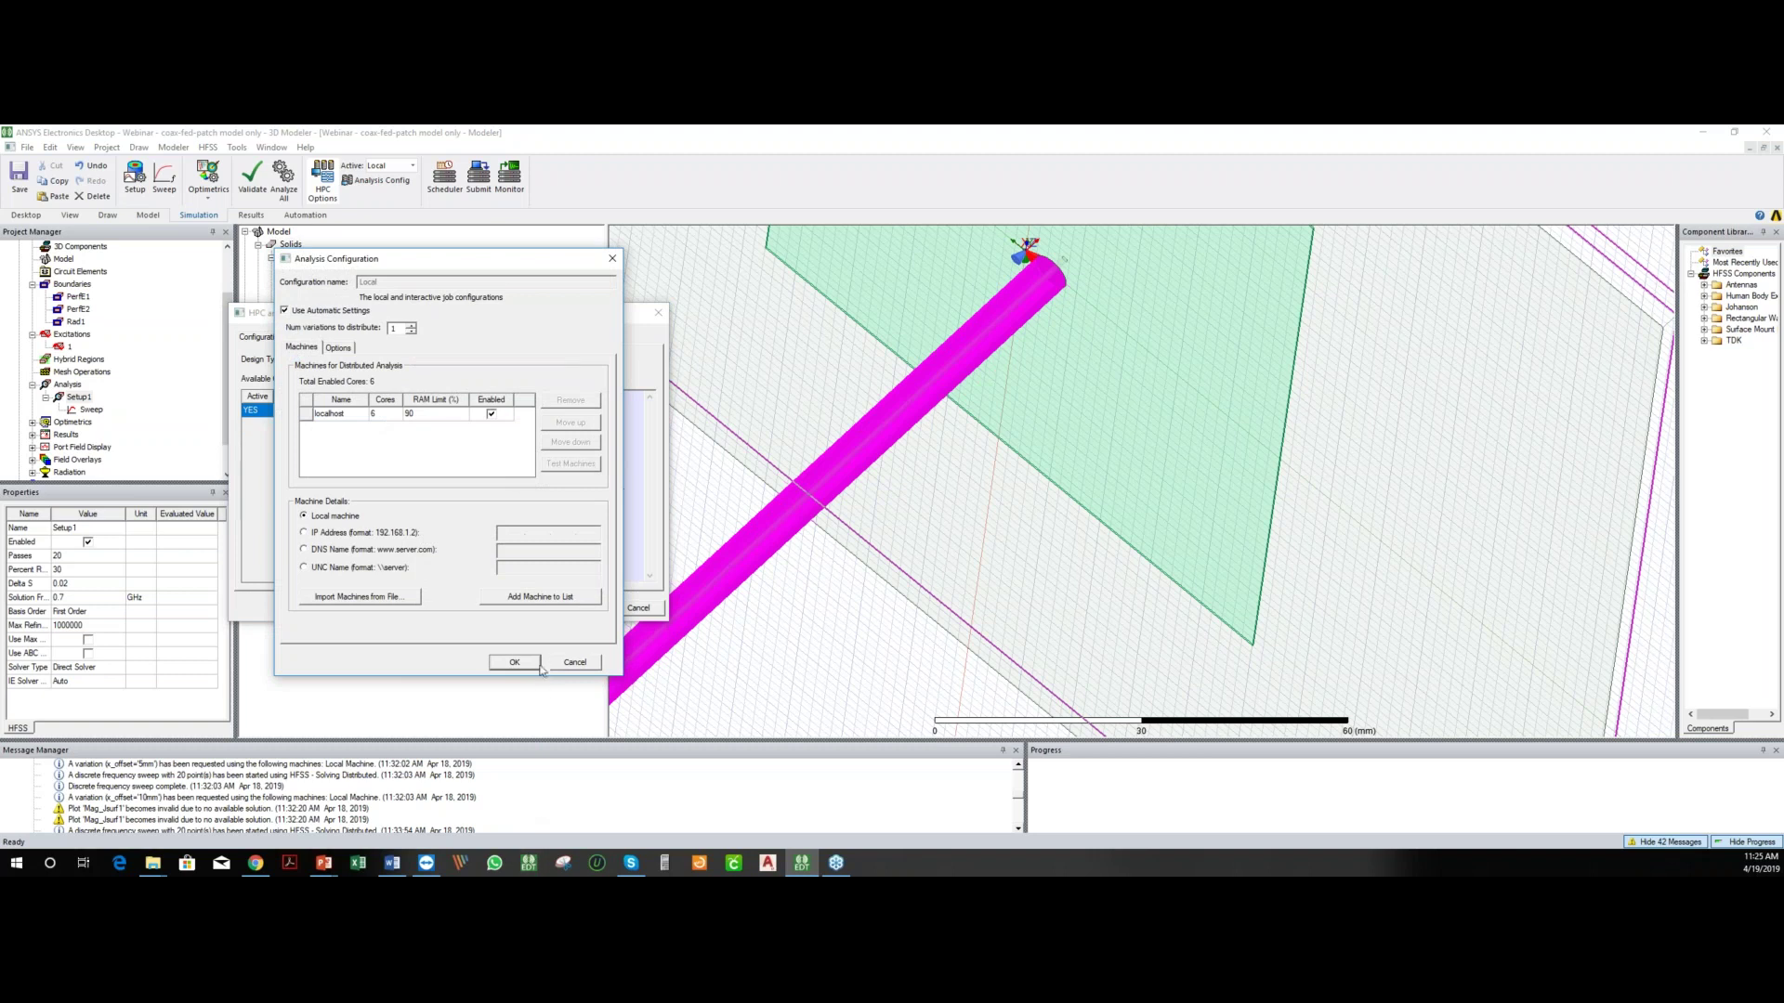
pyautogui.click(569, 664)
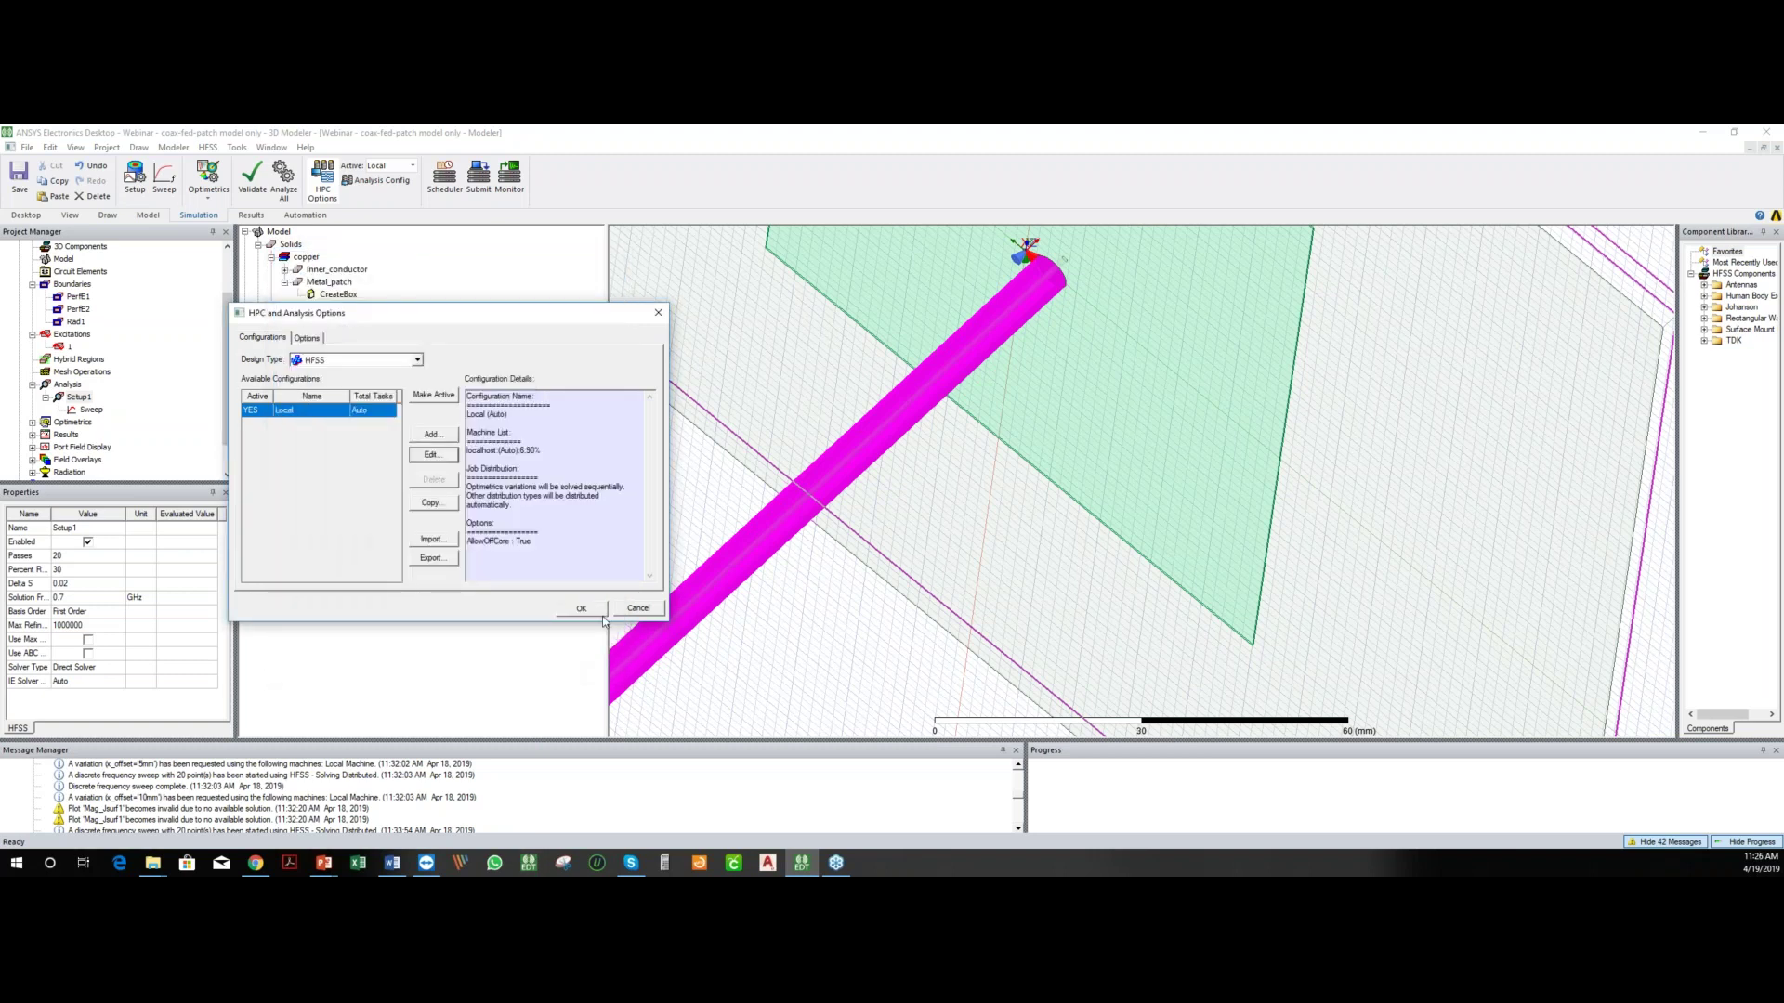
pyautogui.click(651, 615)
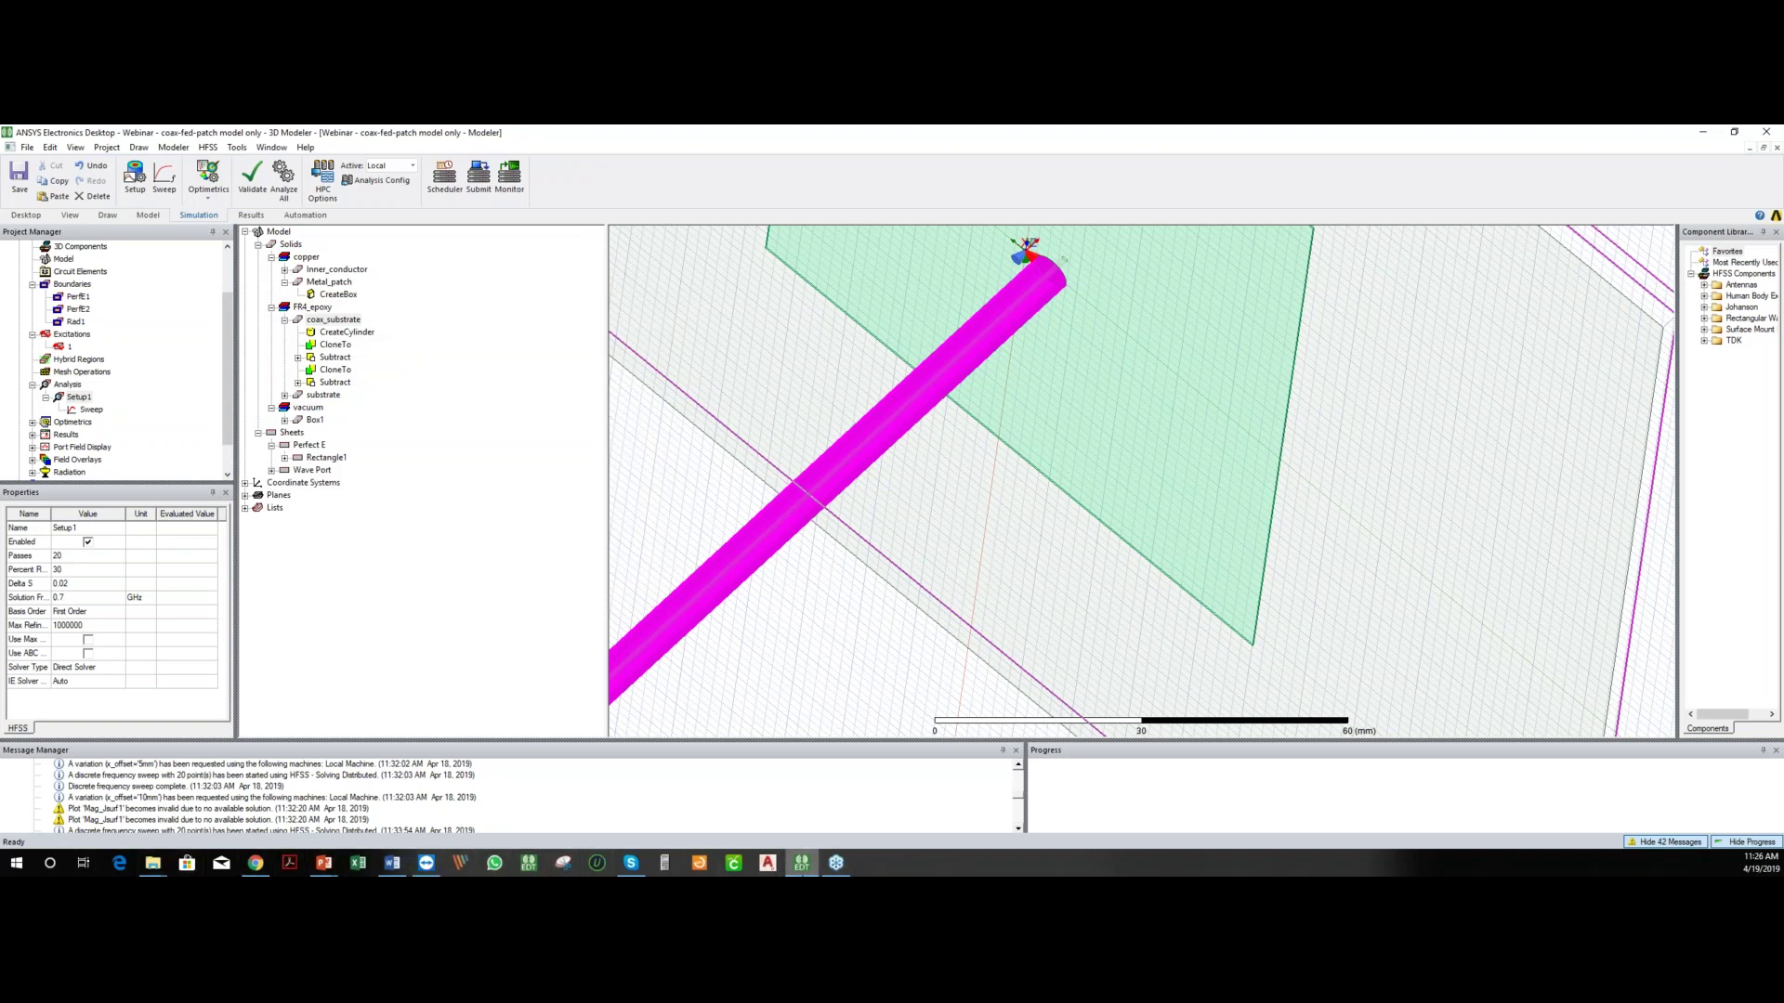
# - Advance the presentation to the Post Processing slide, return to ANSYS Electronics Desktop and collapse the coax-fed patch design
pyautogui.hotkey('alt', 'Tab')
pyautogui.click(612, 649)
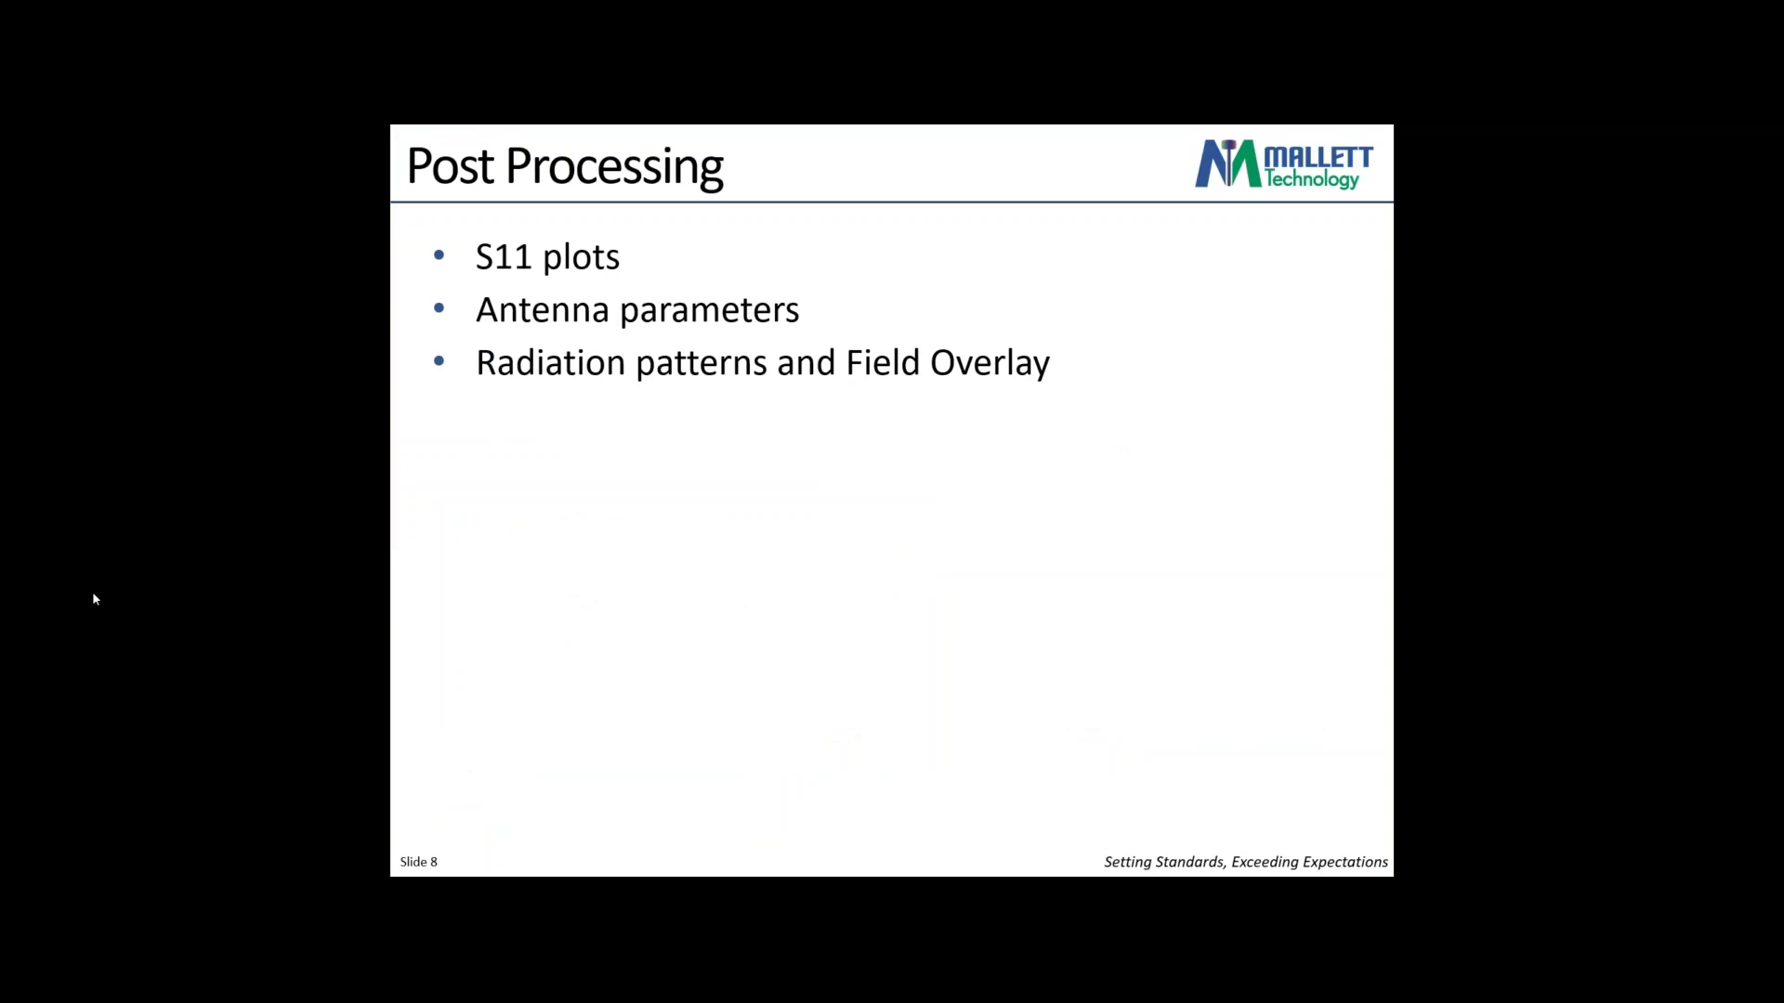
pyautogui.hotkey('alt', 'Tab')
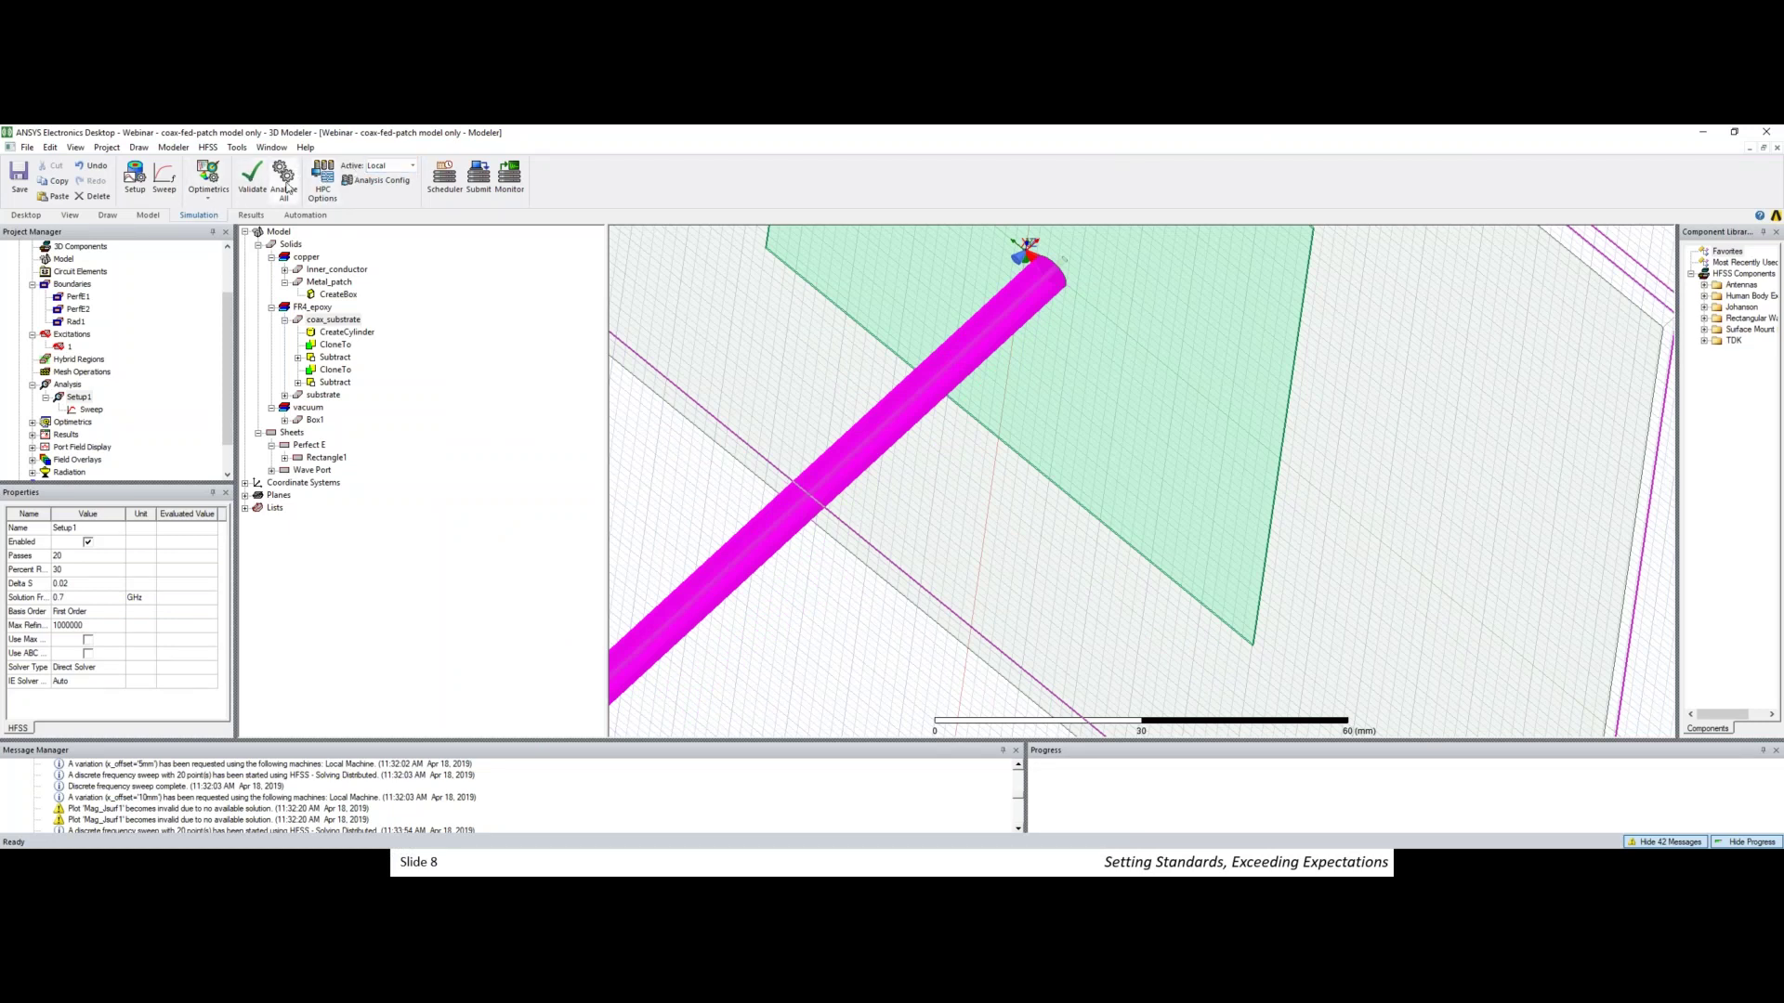
pyautogui.scroll(1, 151, 389)
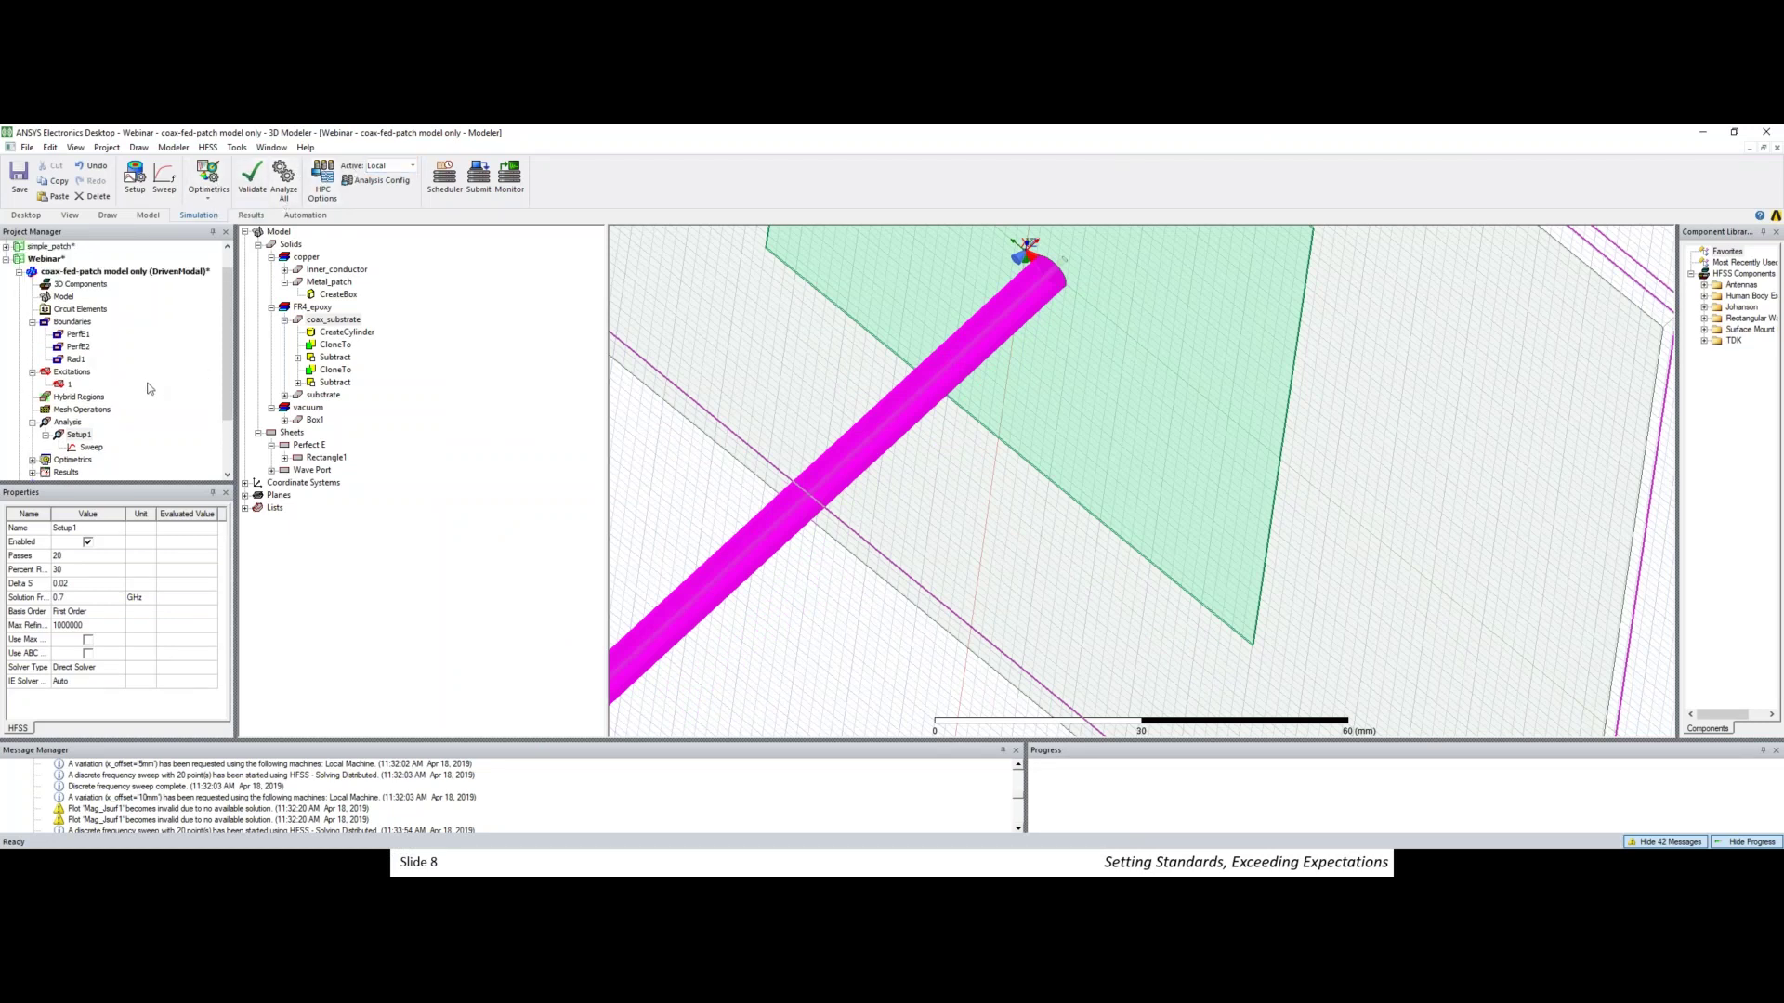
pyautogui.click(19, 271)
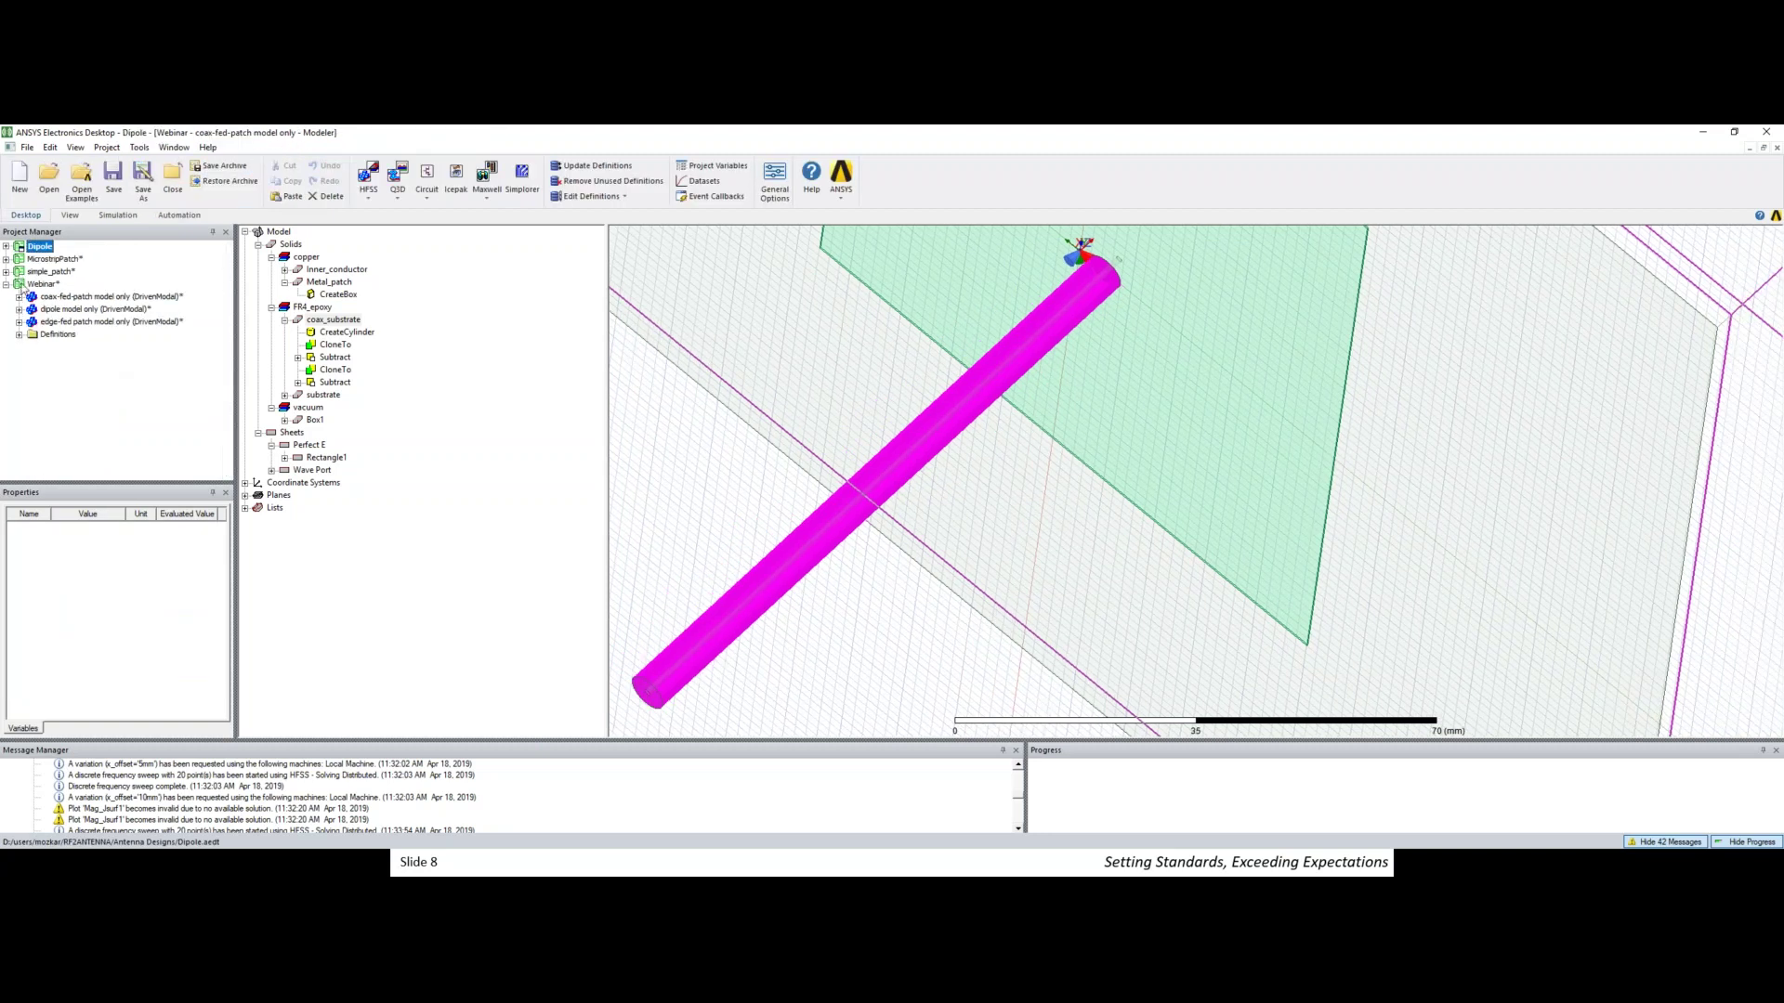
# - Look through the edge-fed patch design in the Webinar project, expand the simple_patch project and select its Sweep under Setup1
pyautogui.doubleClick(44, 324)
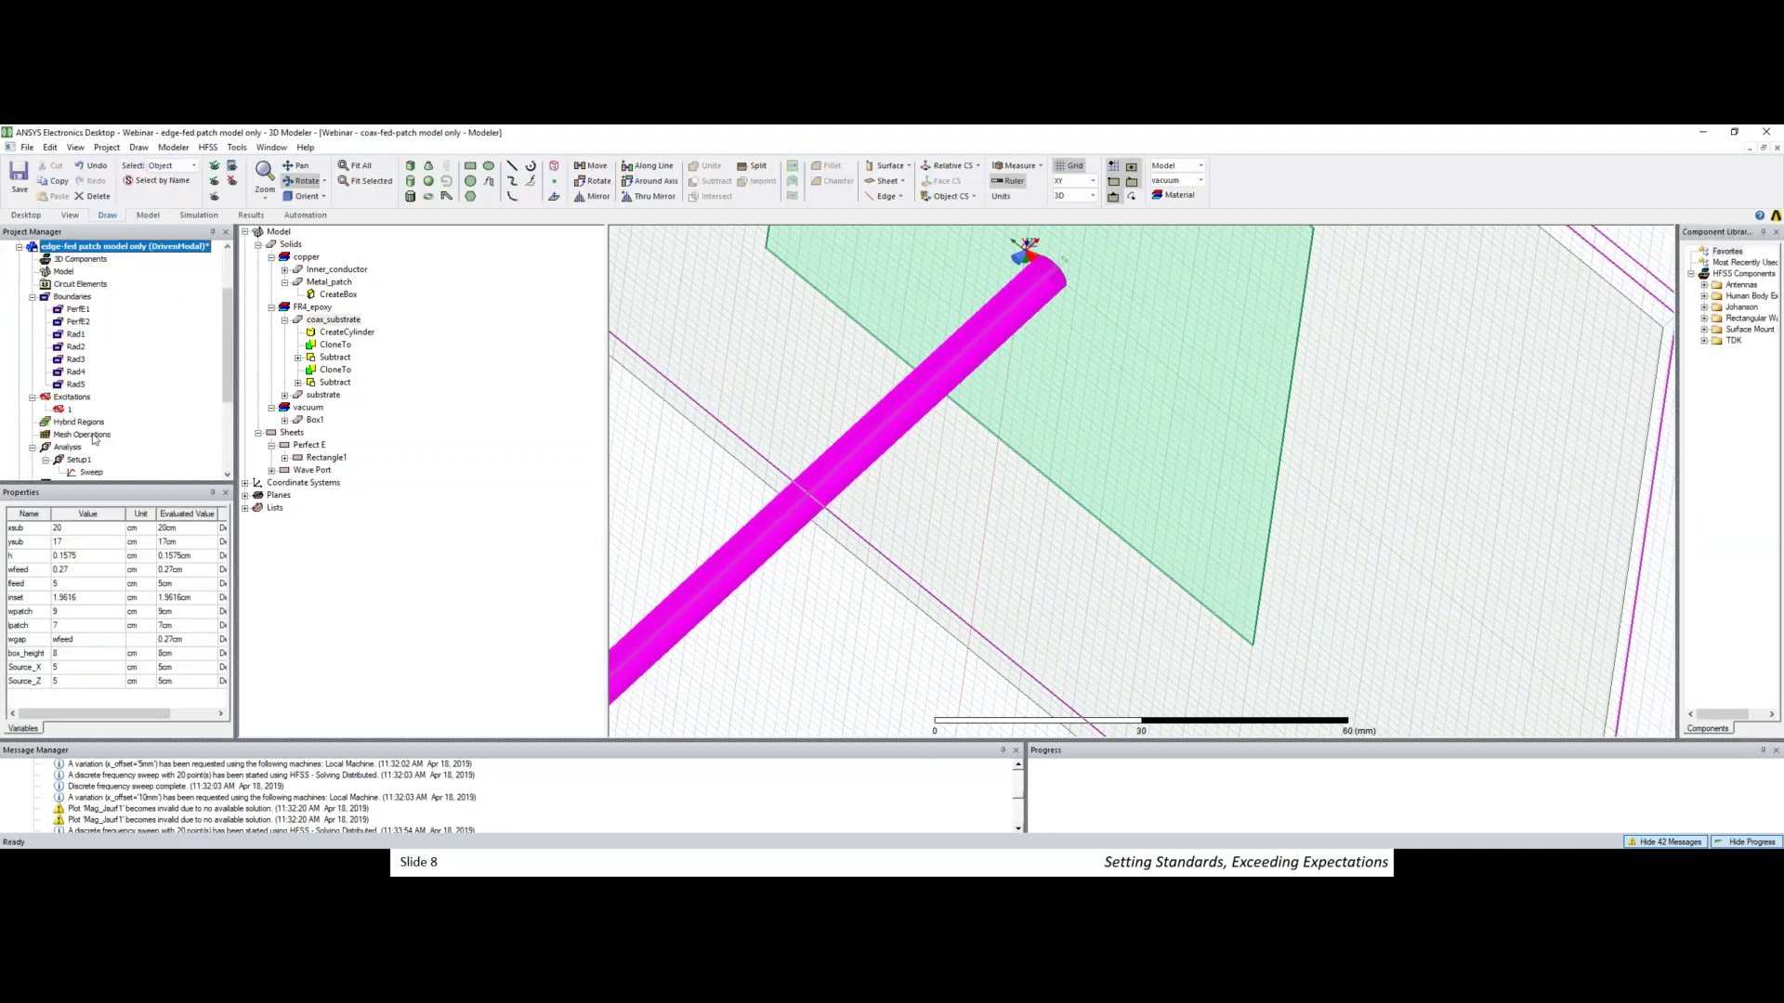
pyautogui.scroll(-4, 93, 438)
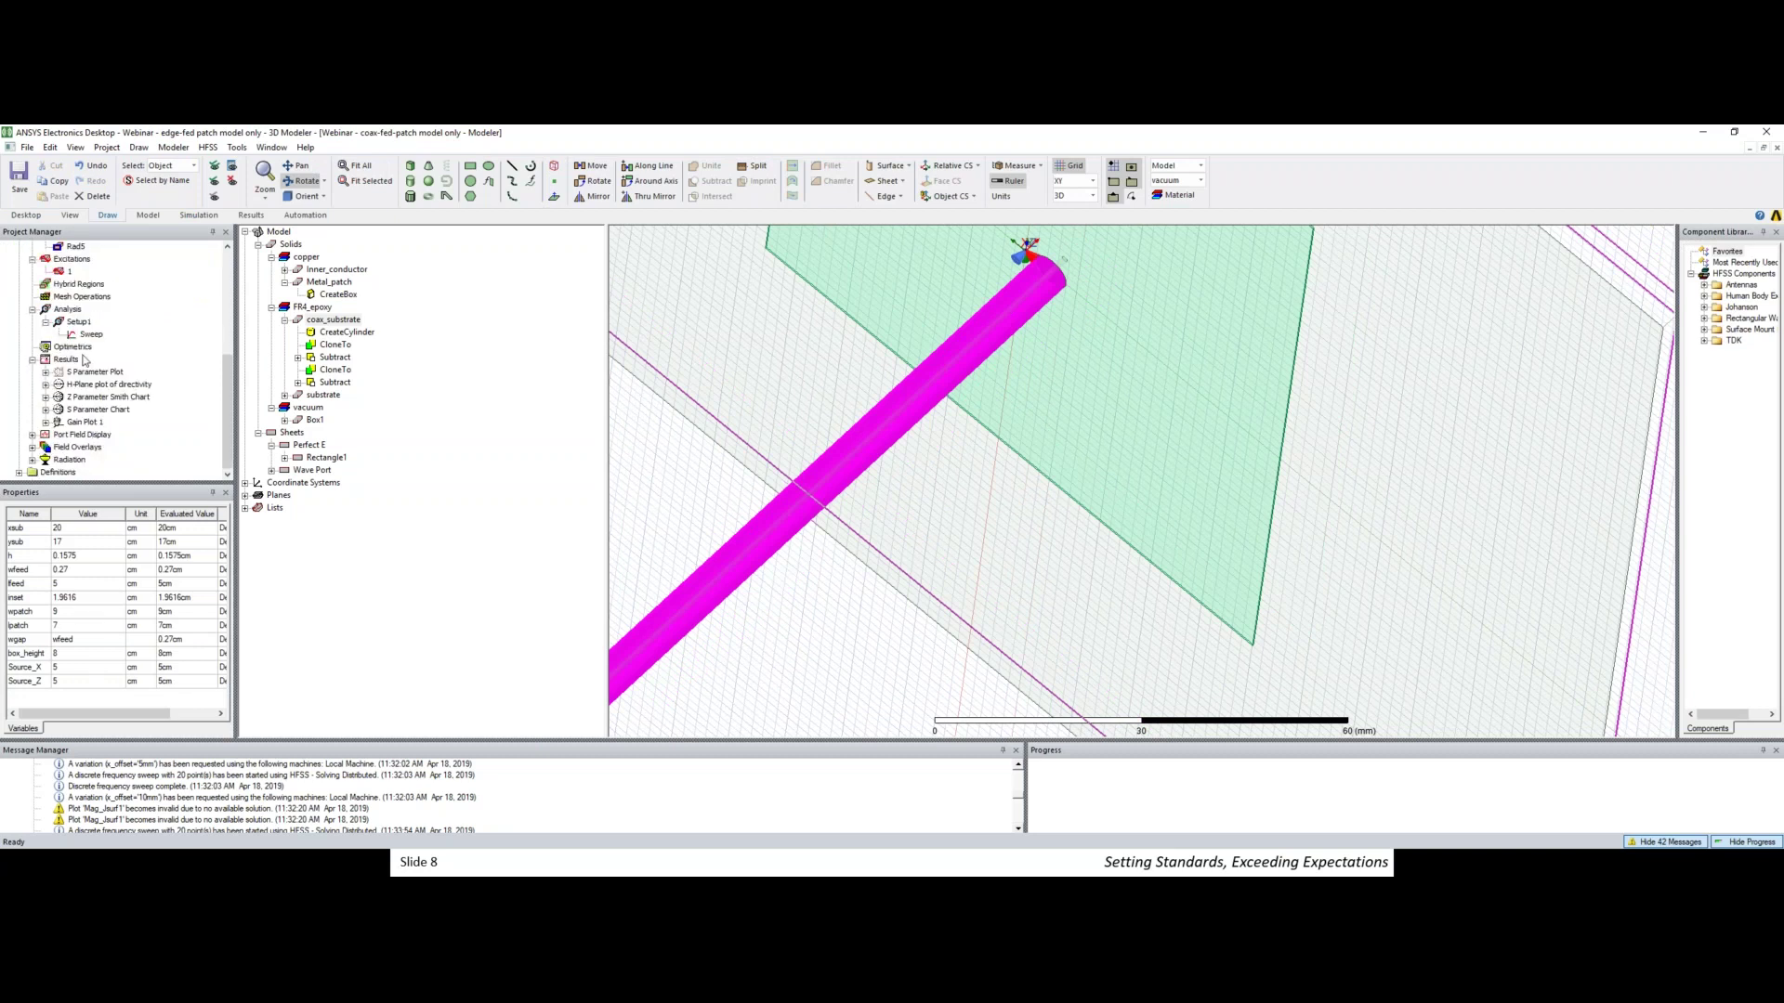
pyautogui.scroll(6, 87, 355)
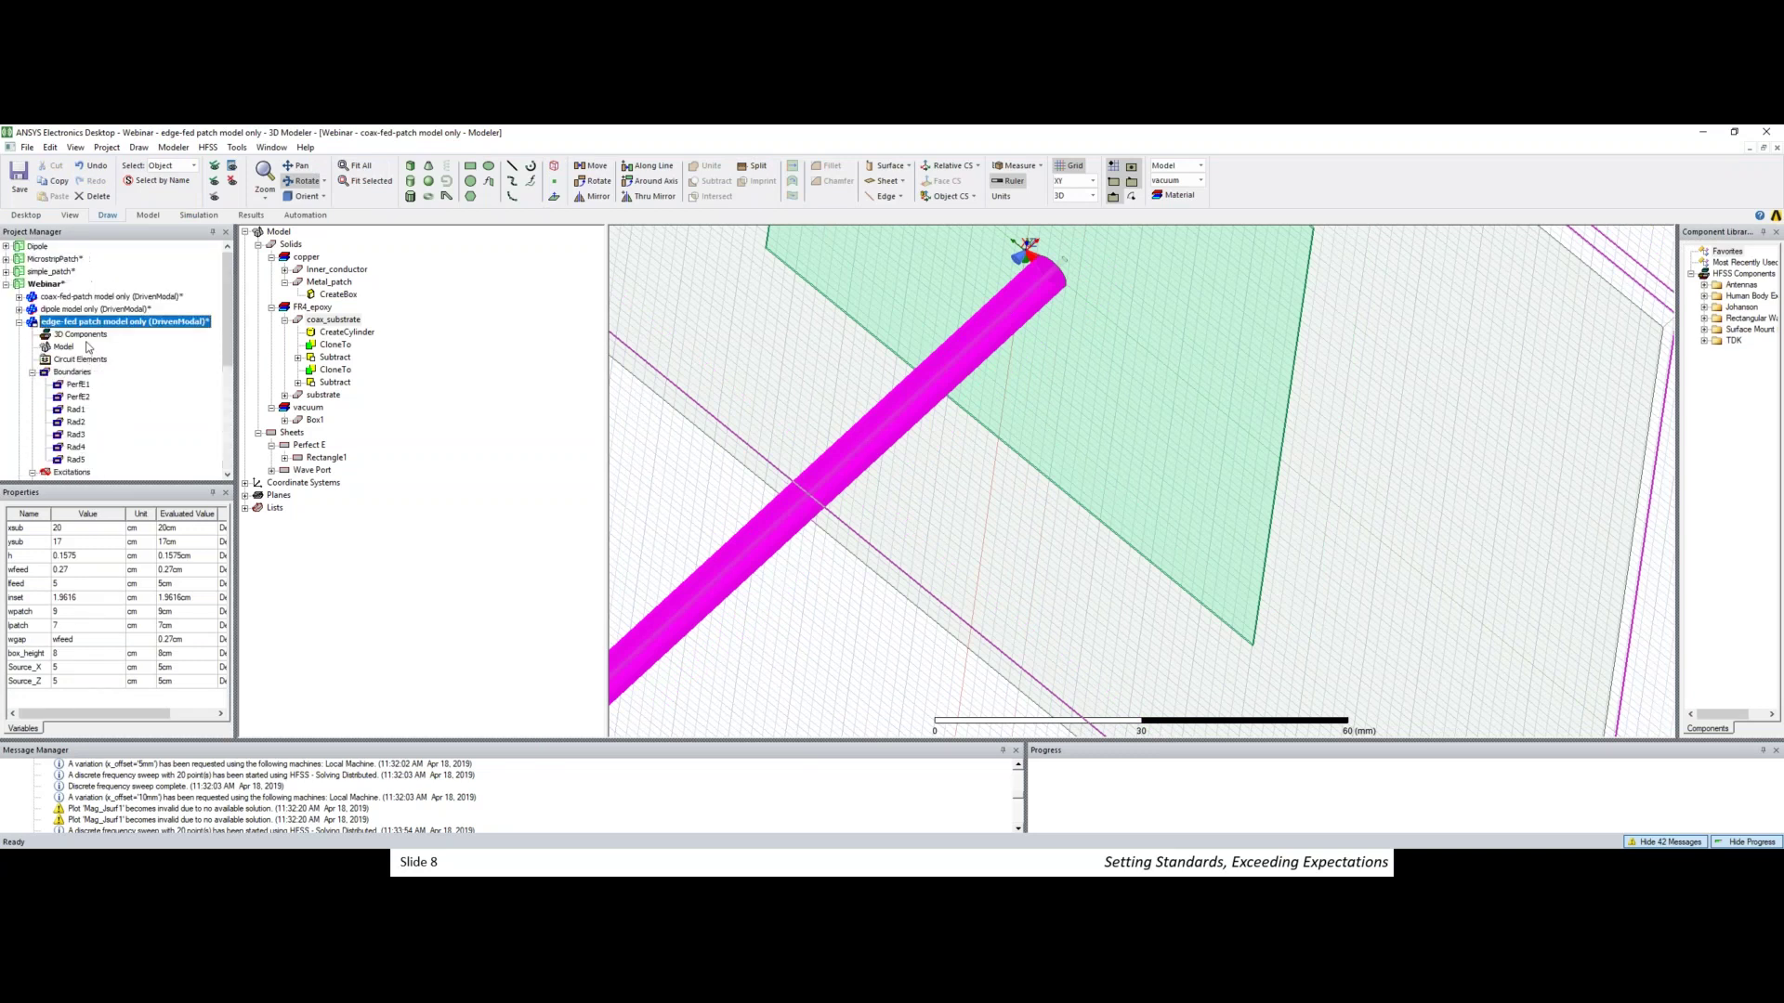
pyautogui.click(8, 294)
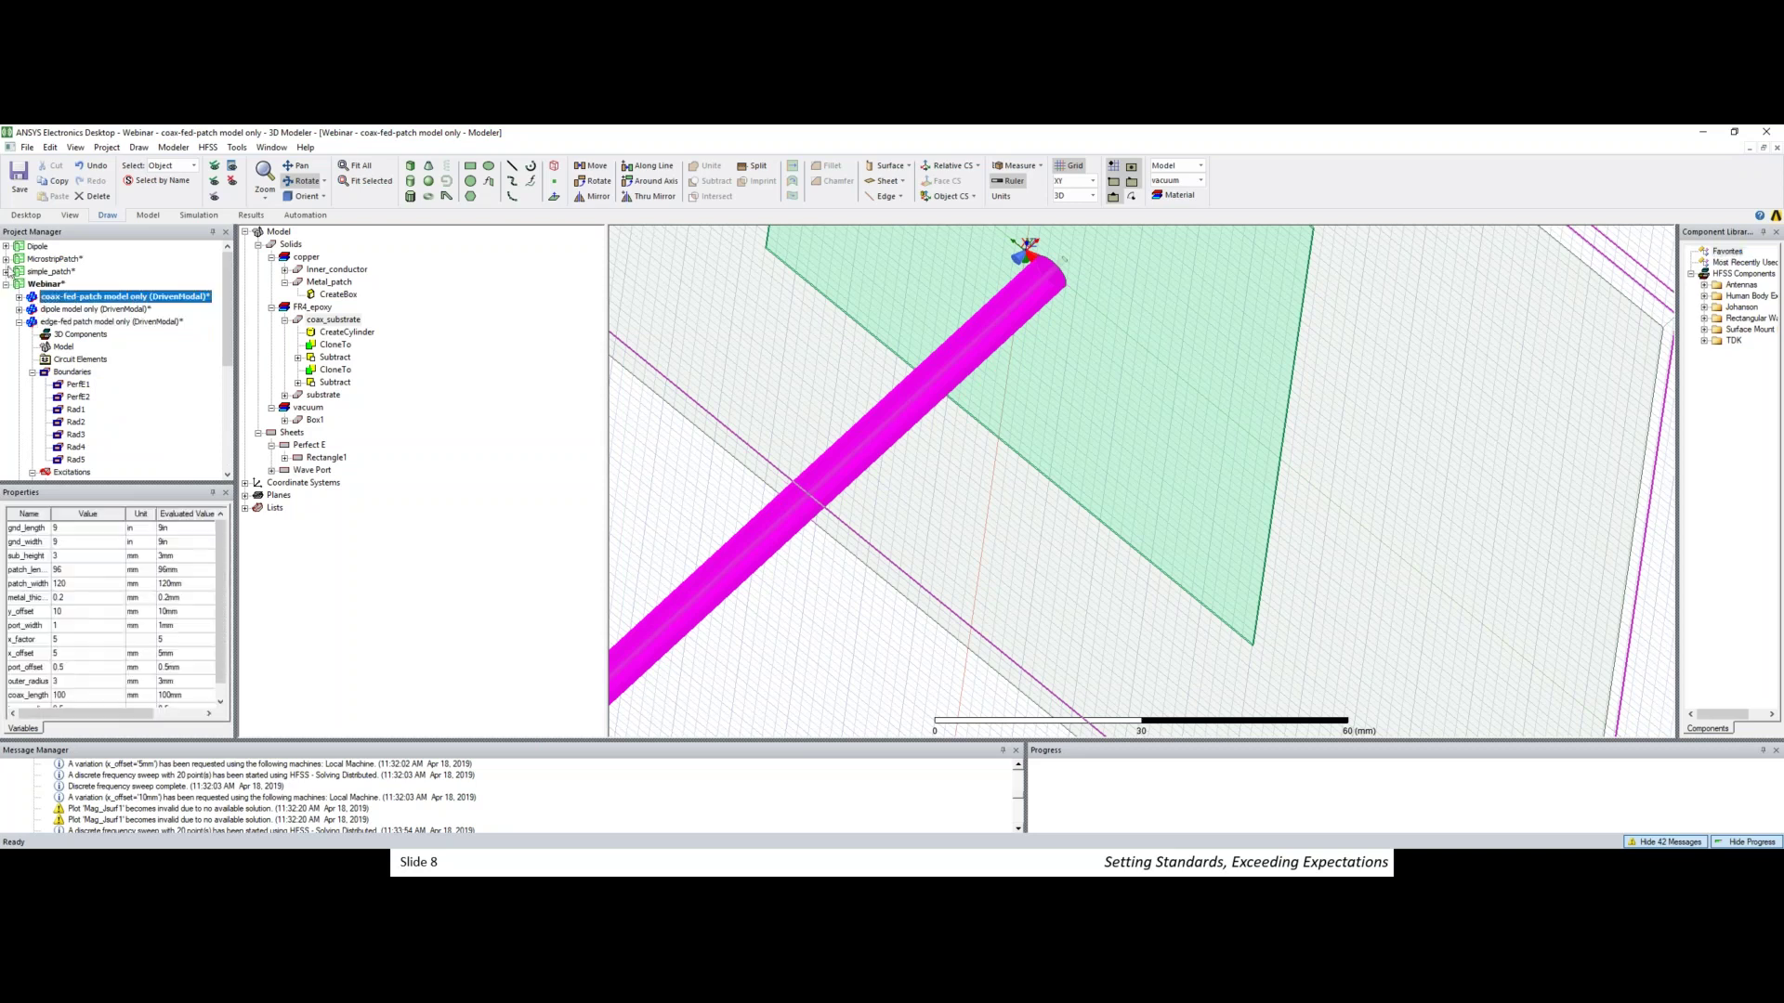
pyautogui.click(7, 271)
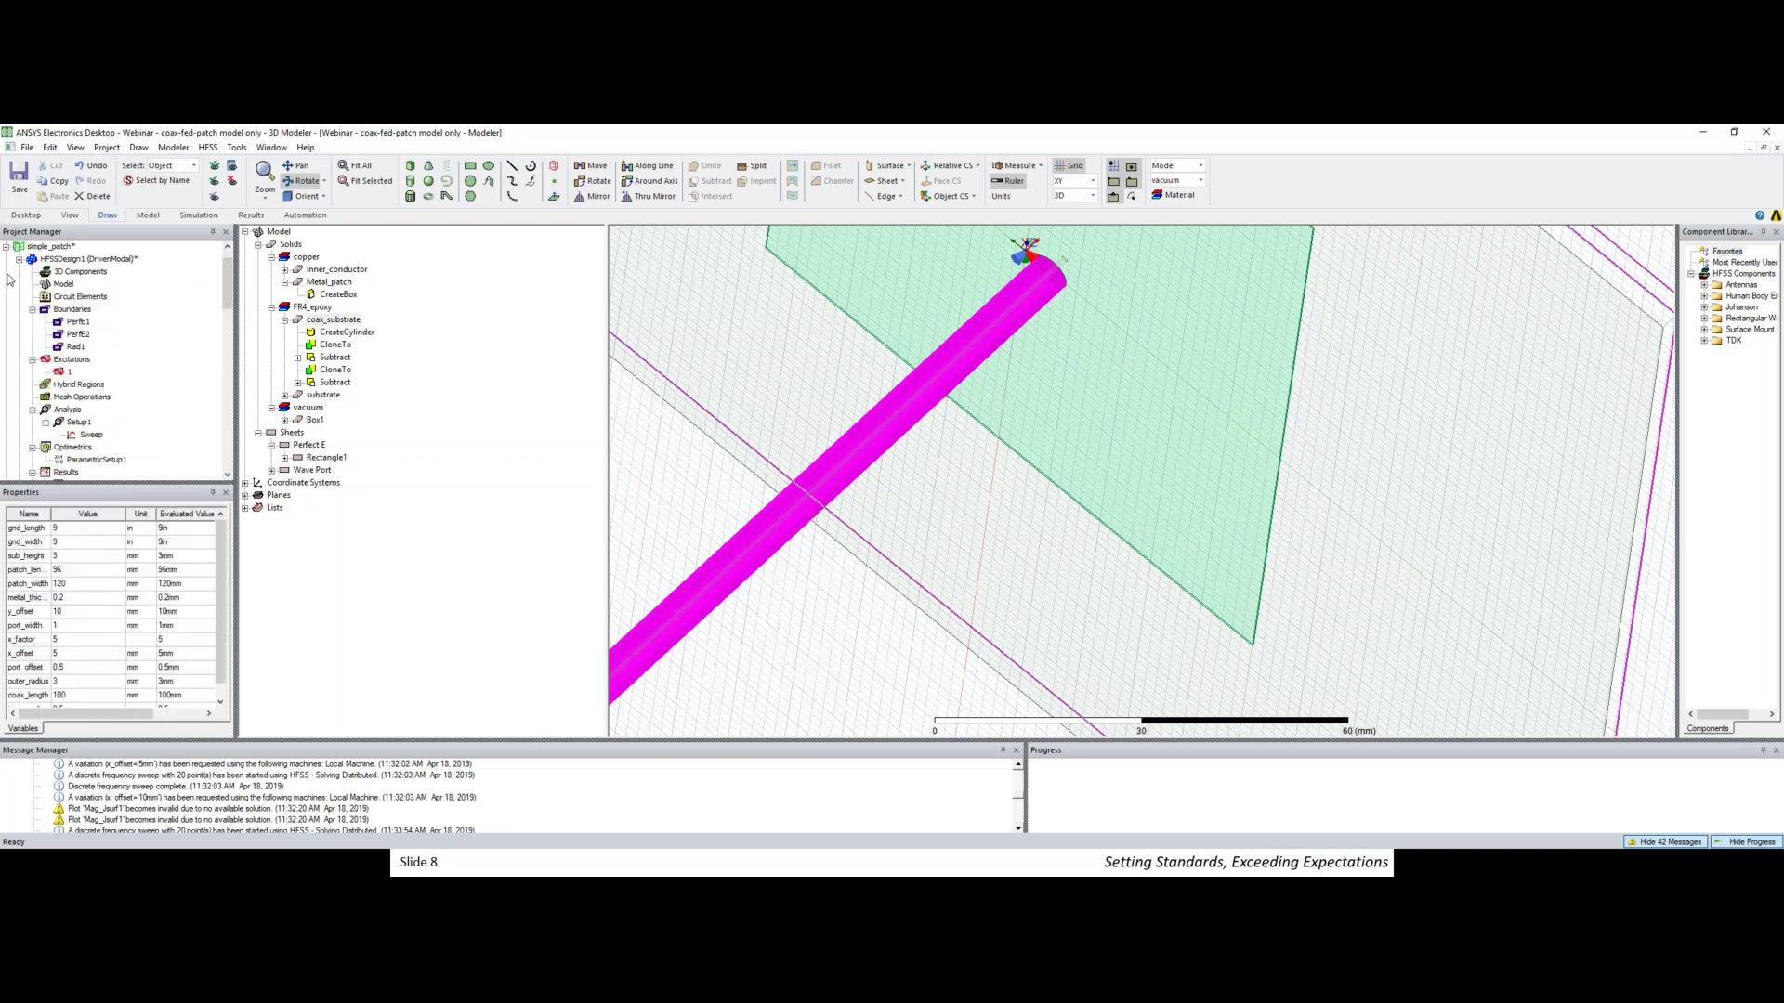
pyautogui.click(90, 434)
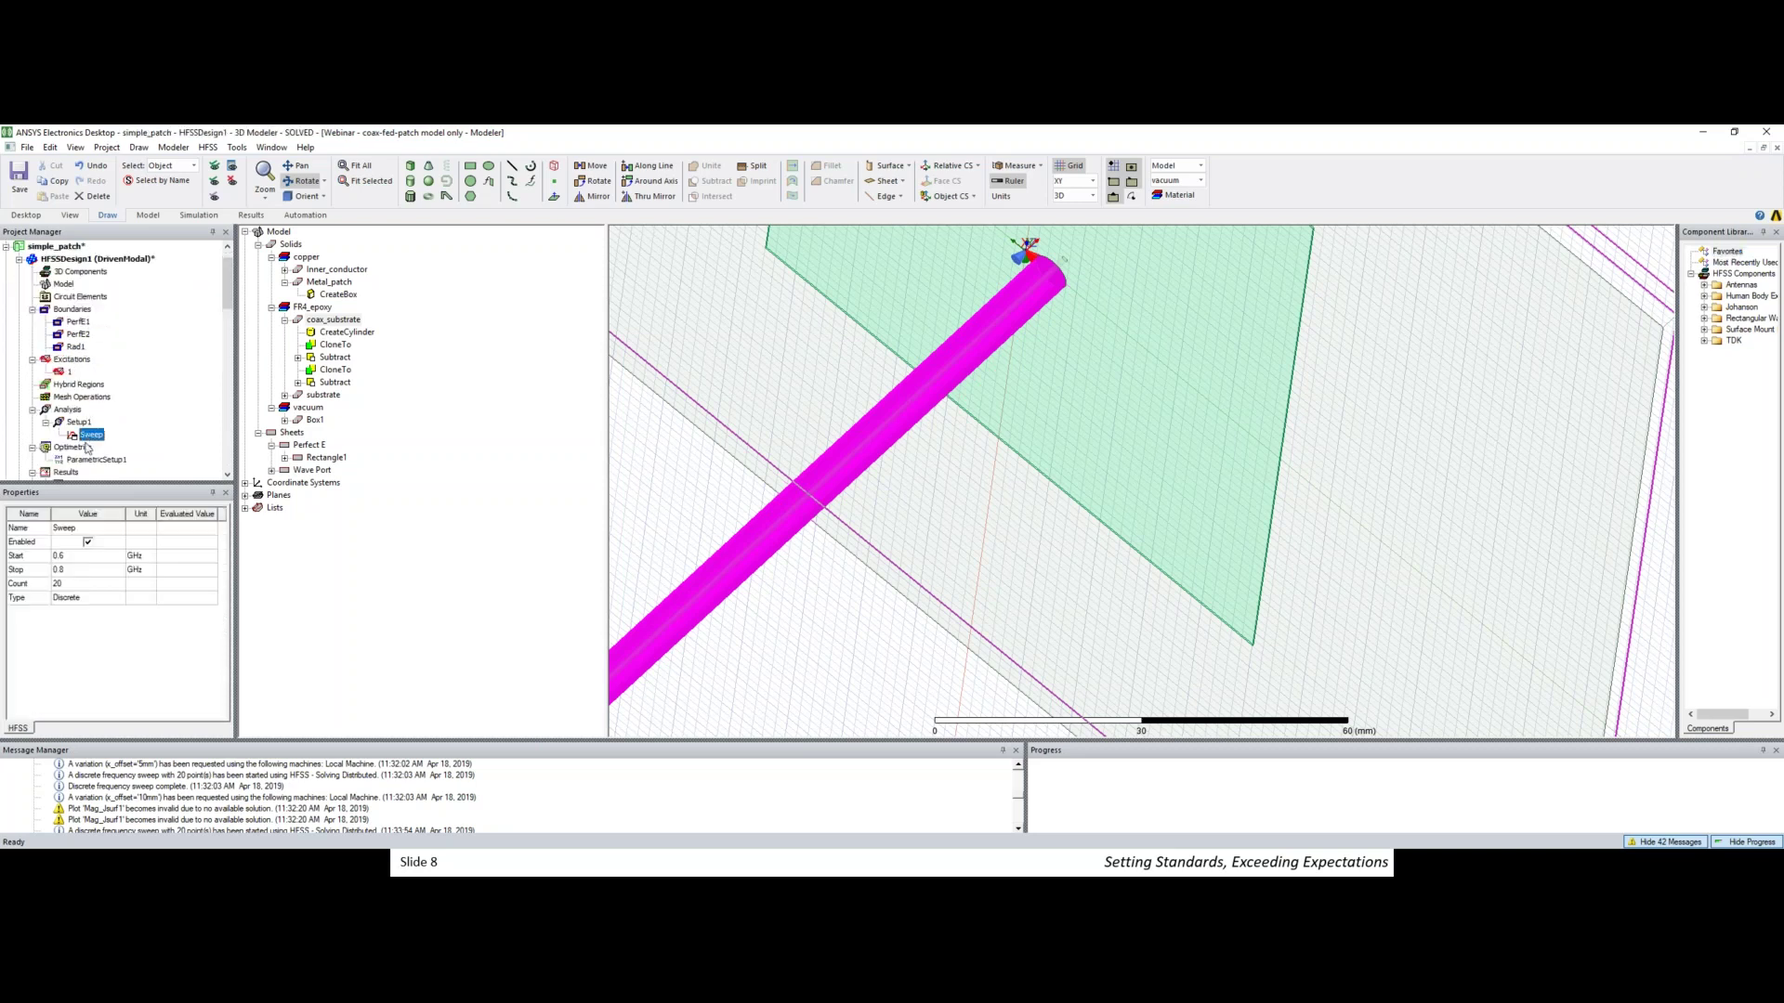
# - Open simple_patch's 9" x 9" Ground Plane report, close the trace settings and examine the dB(S(1,1)) curves for the x_offset variations
pyautogui.scroll(-3, 87, 449)
pyautogui.click(90, 386)
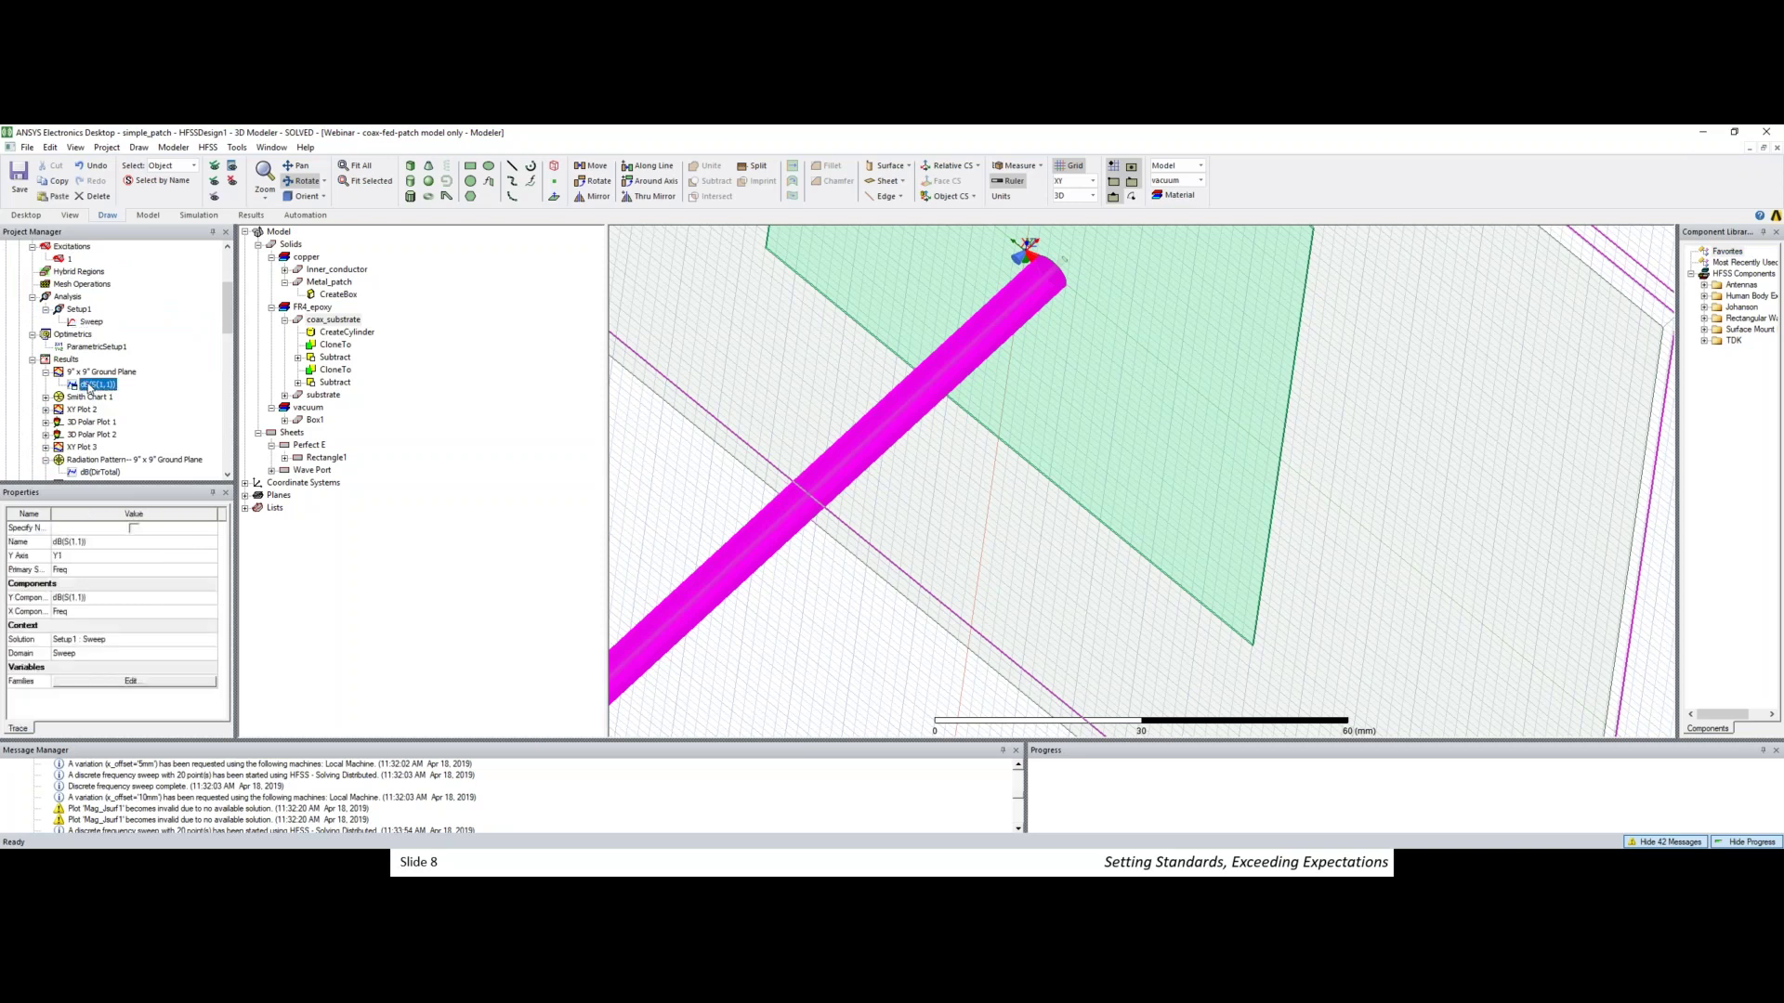
pyautogui.scroll(1, 90, 387)
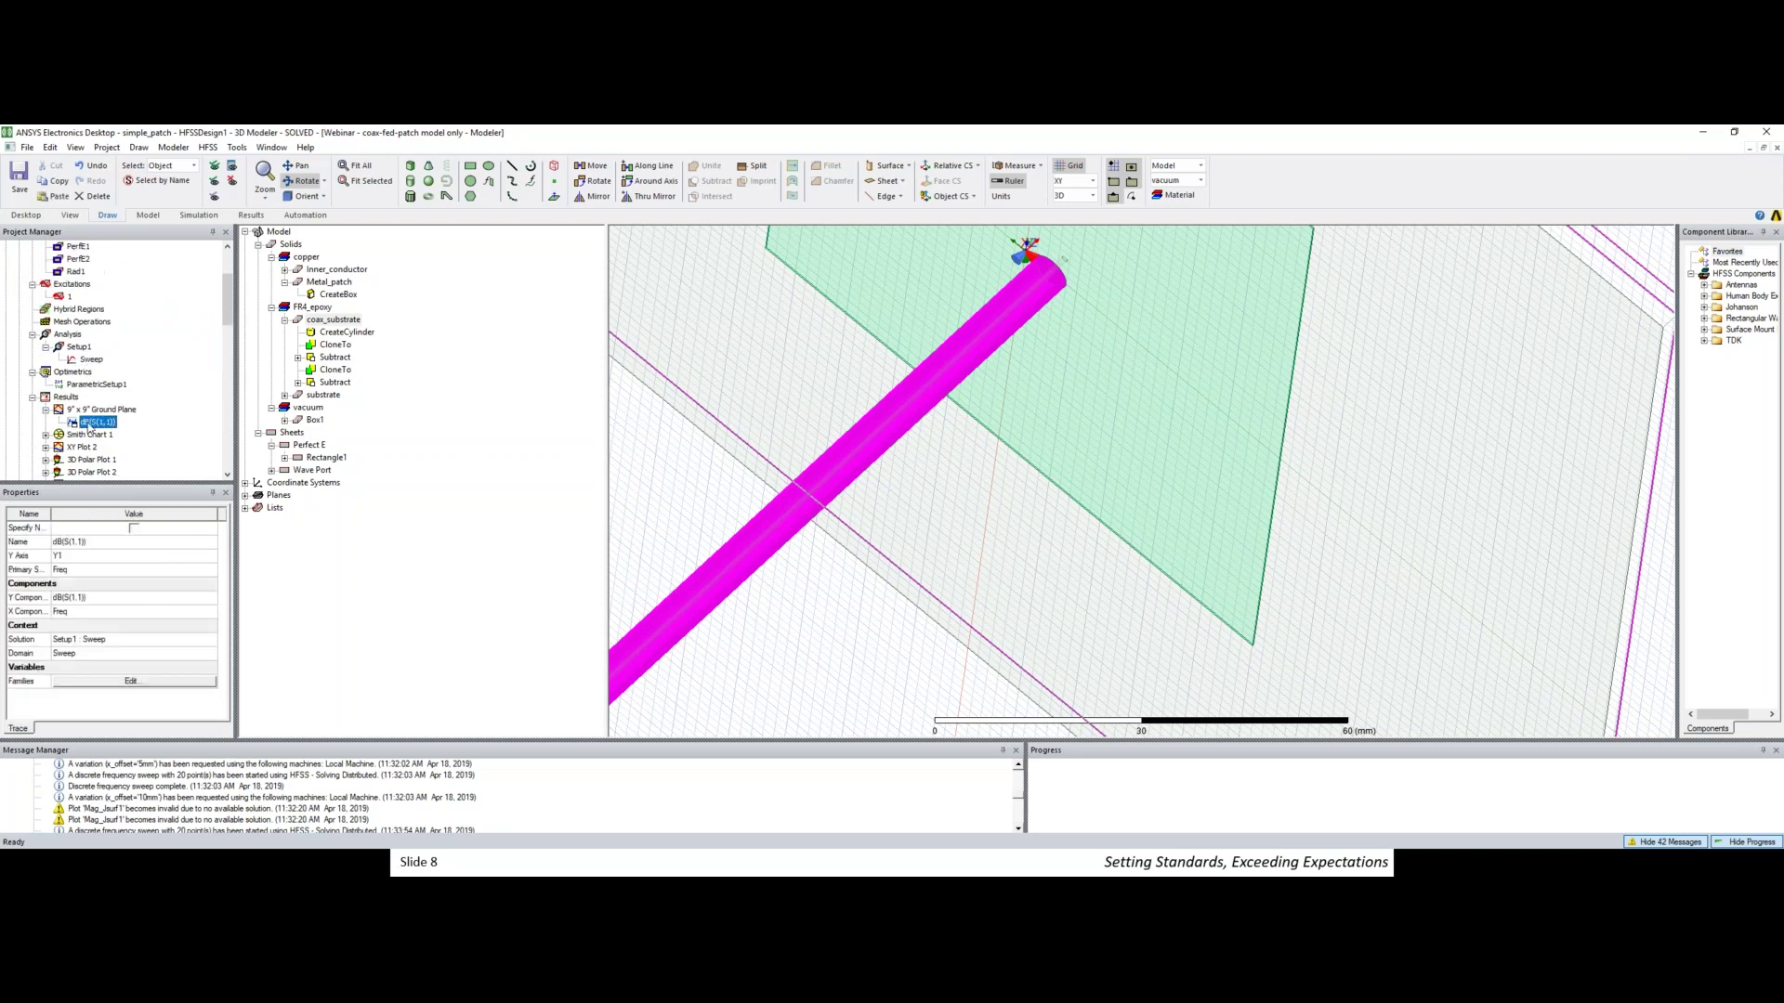
pyautogui.doubleClick(90, 423)
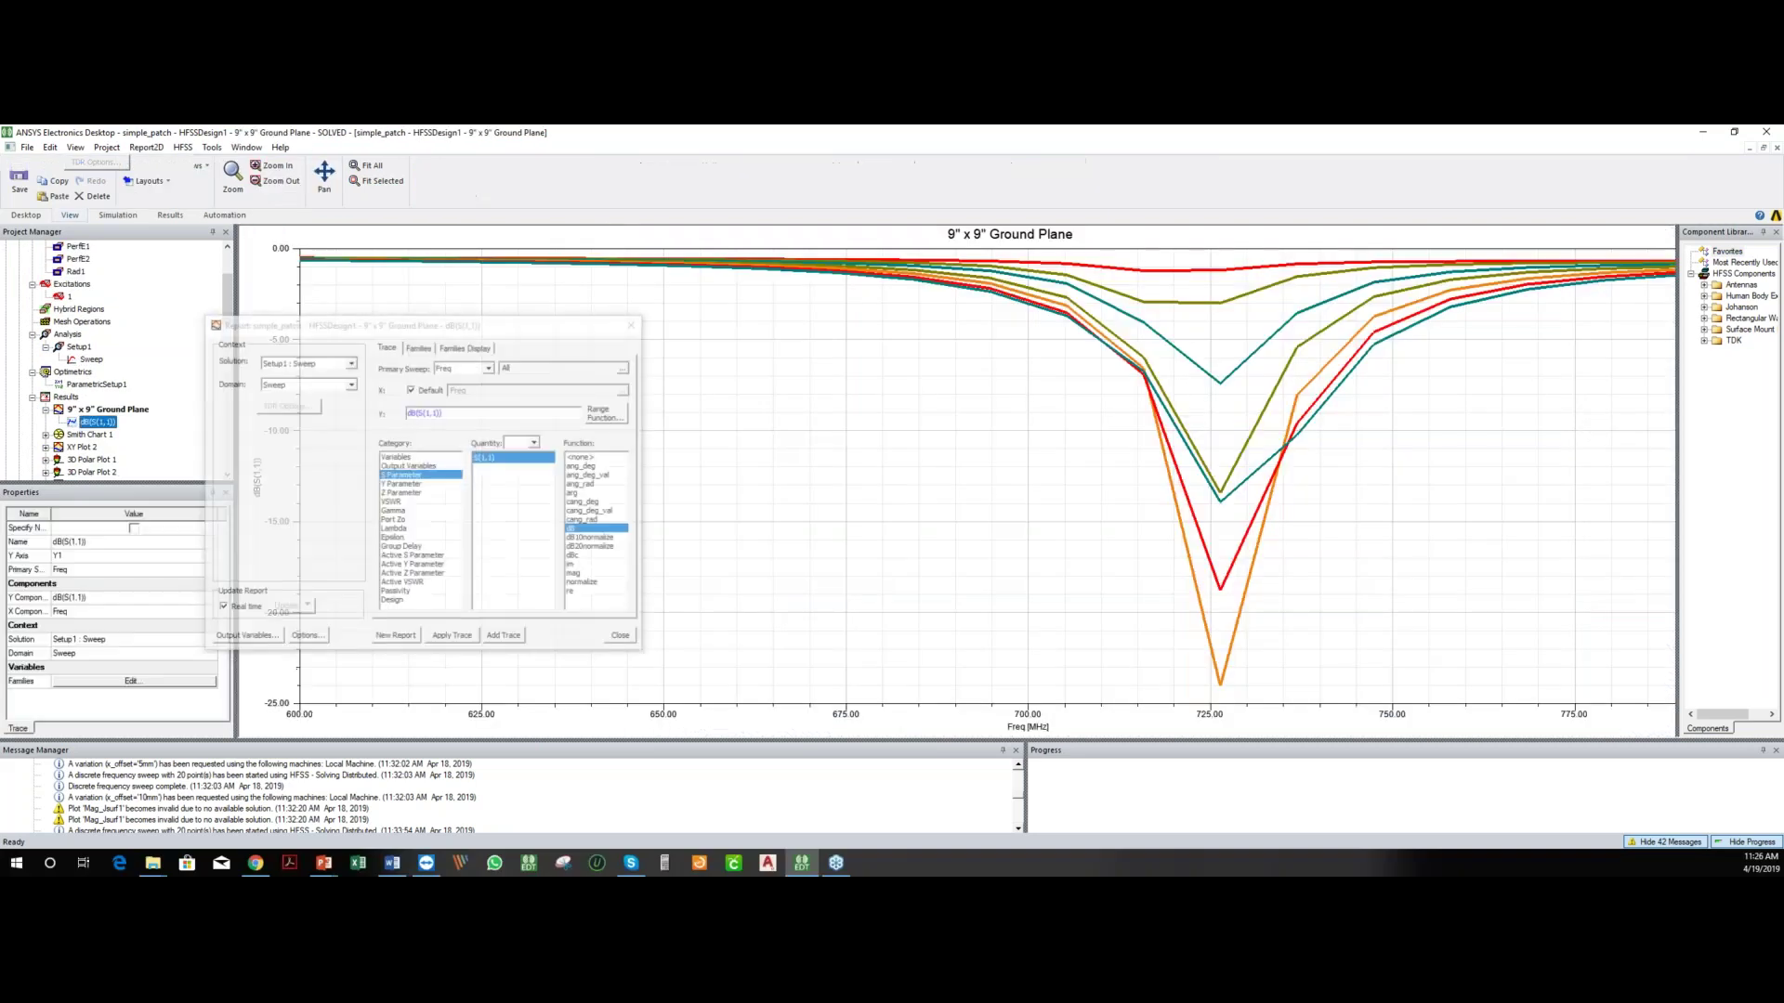
pyautogui.click(623, 638)
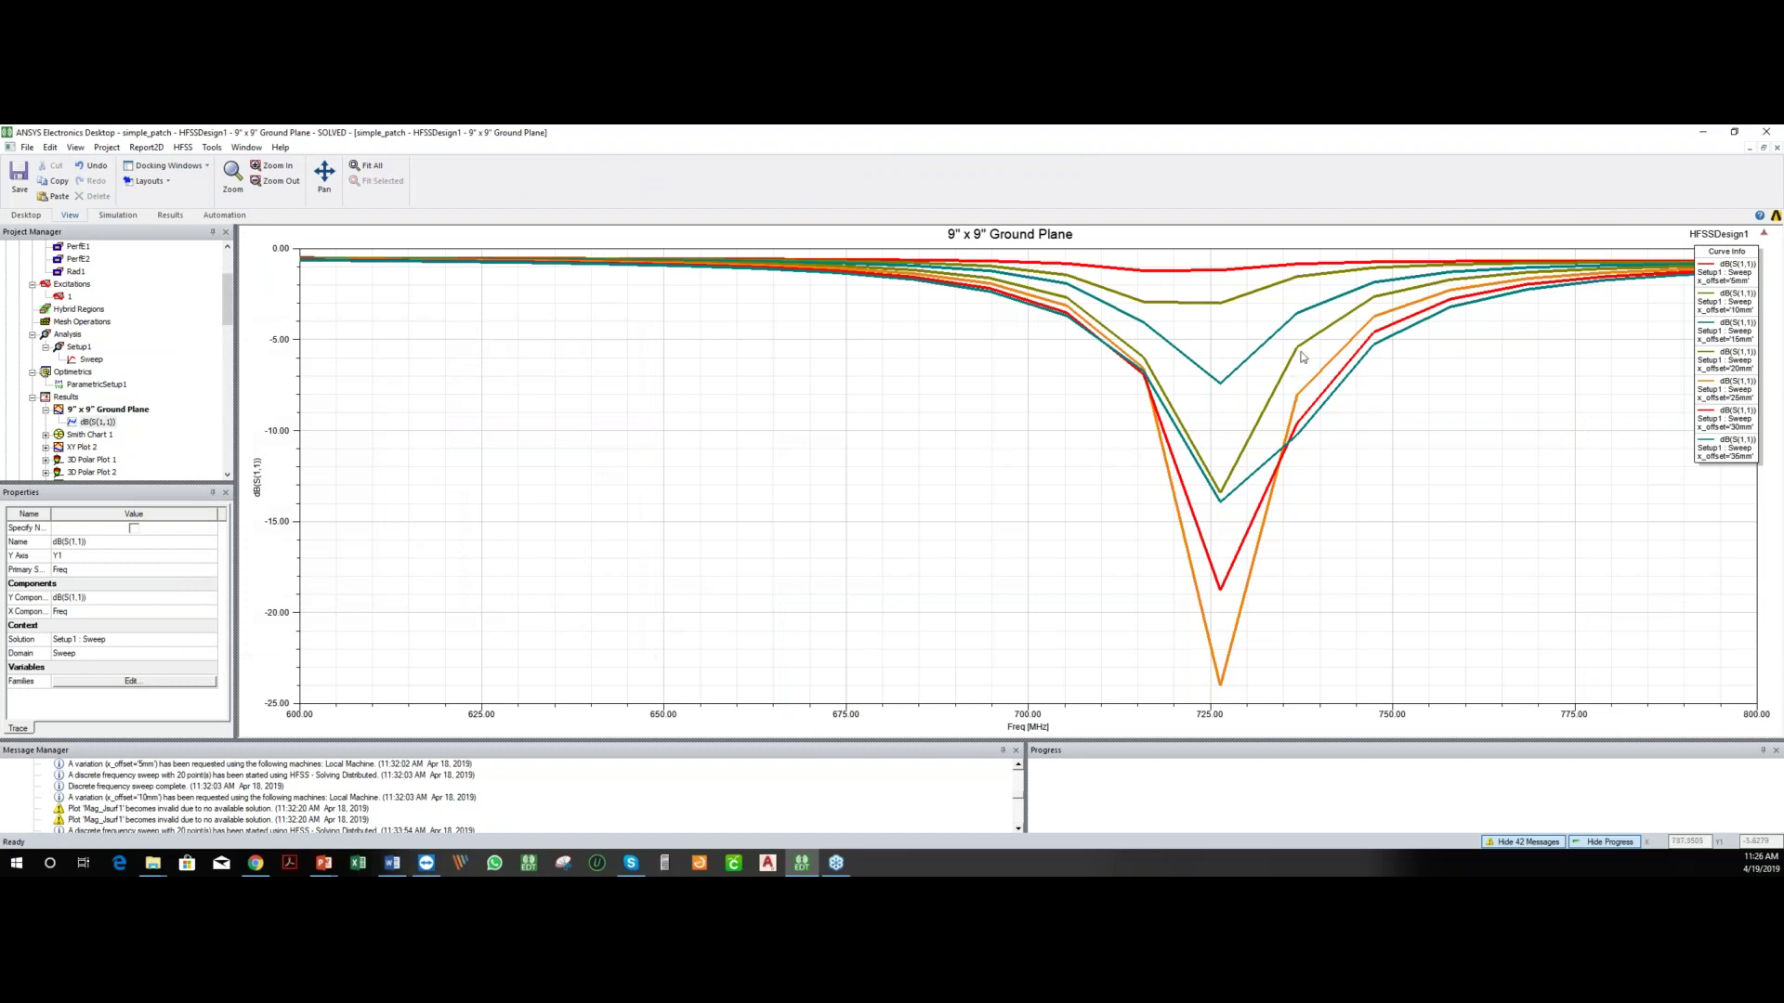
pyautogui.click(1707, 381)
# - Open Antenna Params Plot 1 and examine the RadiationEfficiency curves for the x_offset variations
pyautogui.scroll(-2, 178, 432)
pyautogui.scroll(-2, 158, 430)
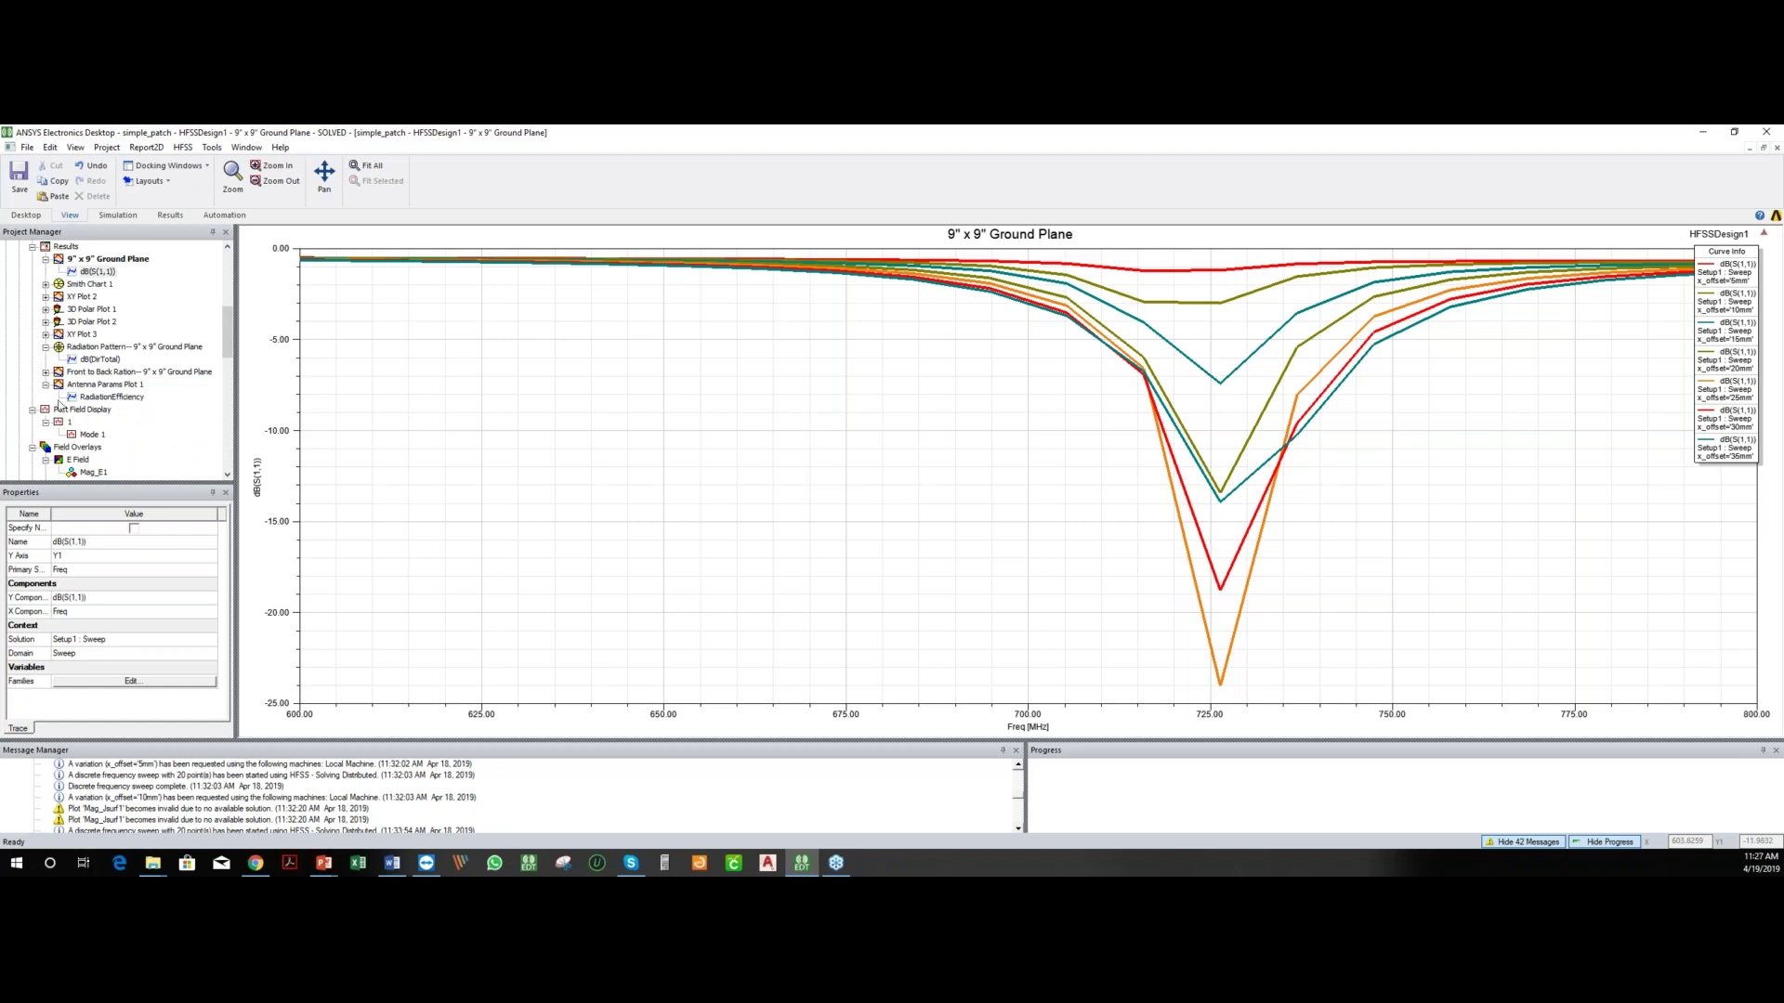
pyautogui.doubleClick(81, 398)
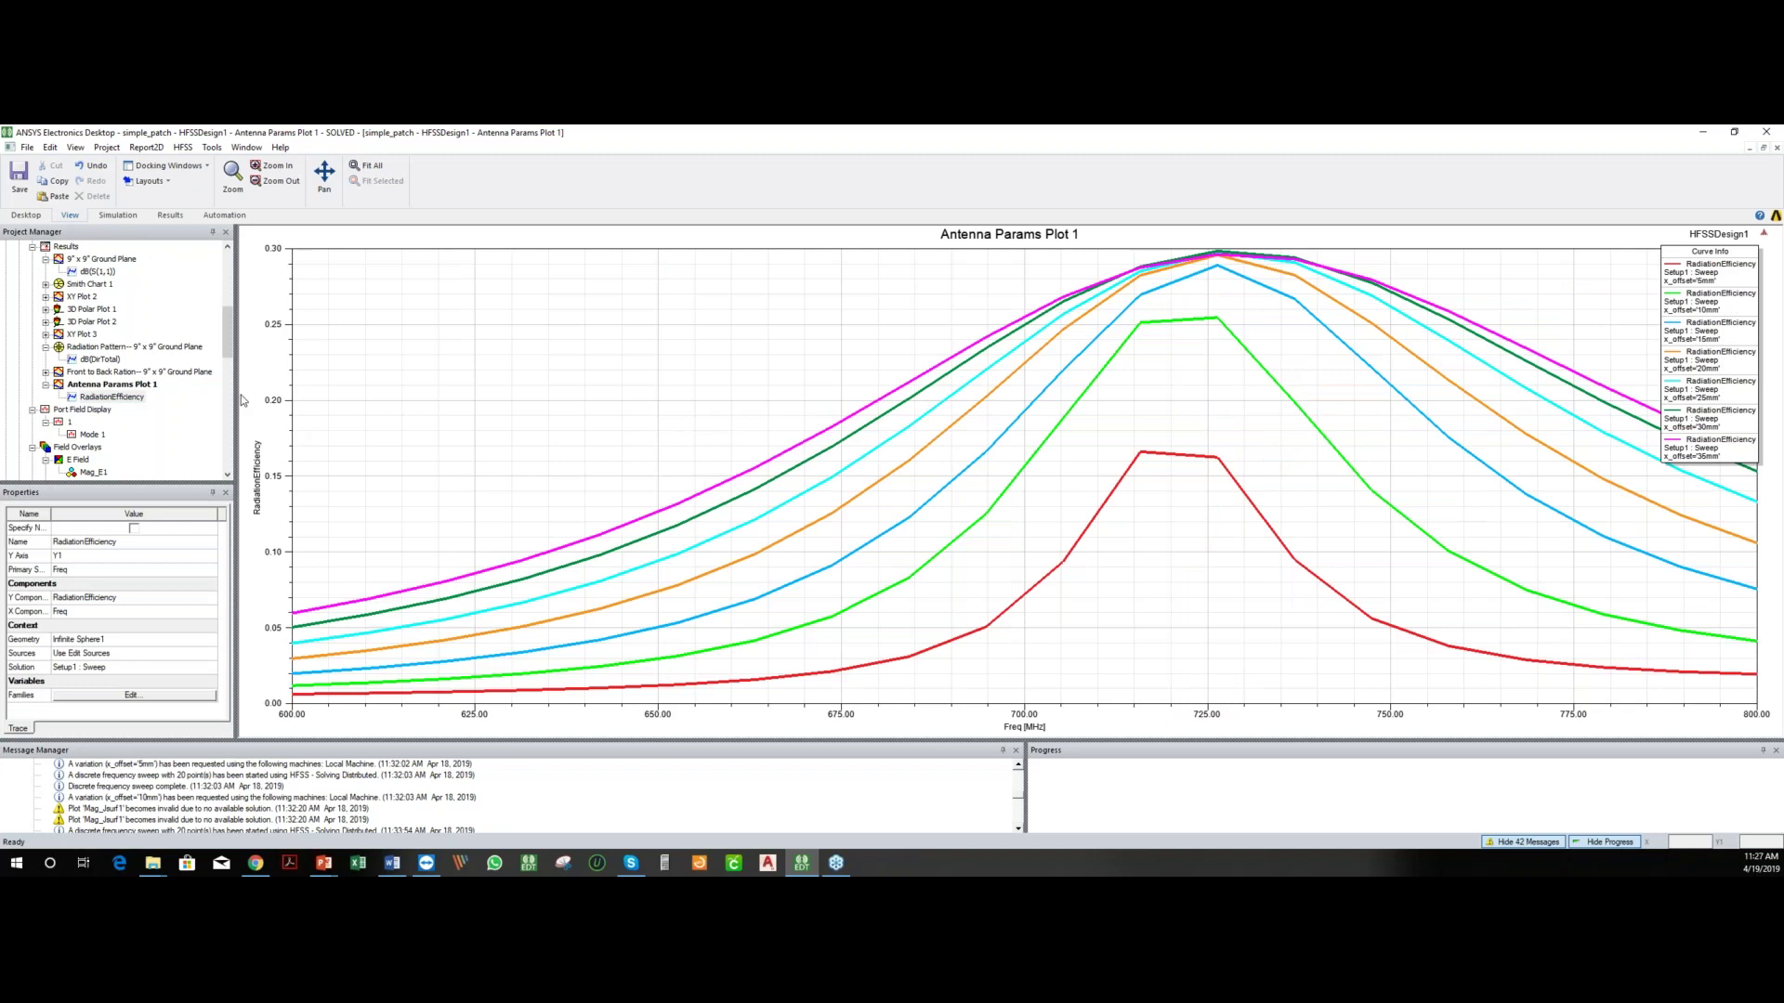
# - Display simple_patch's Vector_Jvol1, Jsurf and Mag_E1 field overlays on the patch model one after another
pyautogui.scroll(-4, 122, 397)
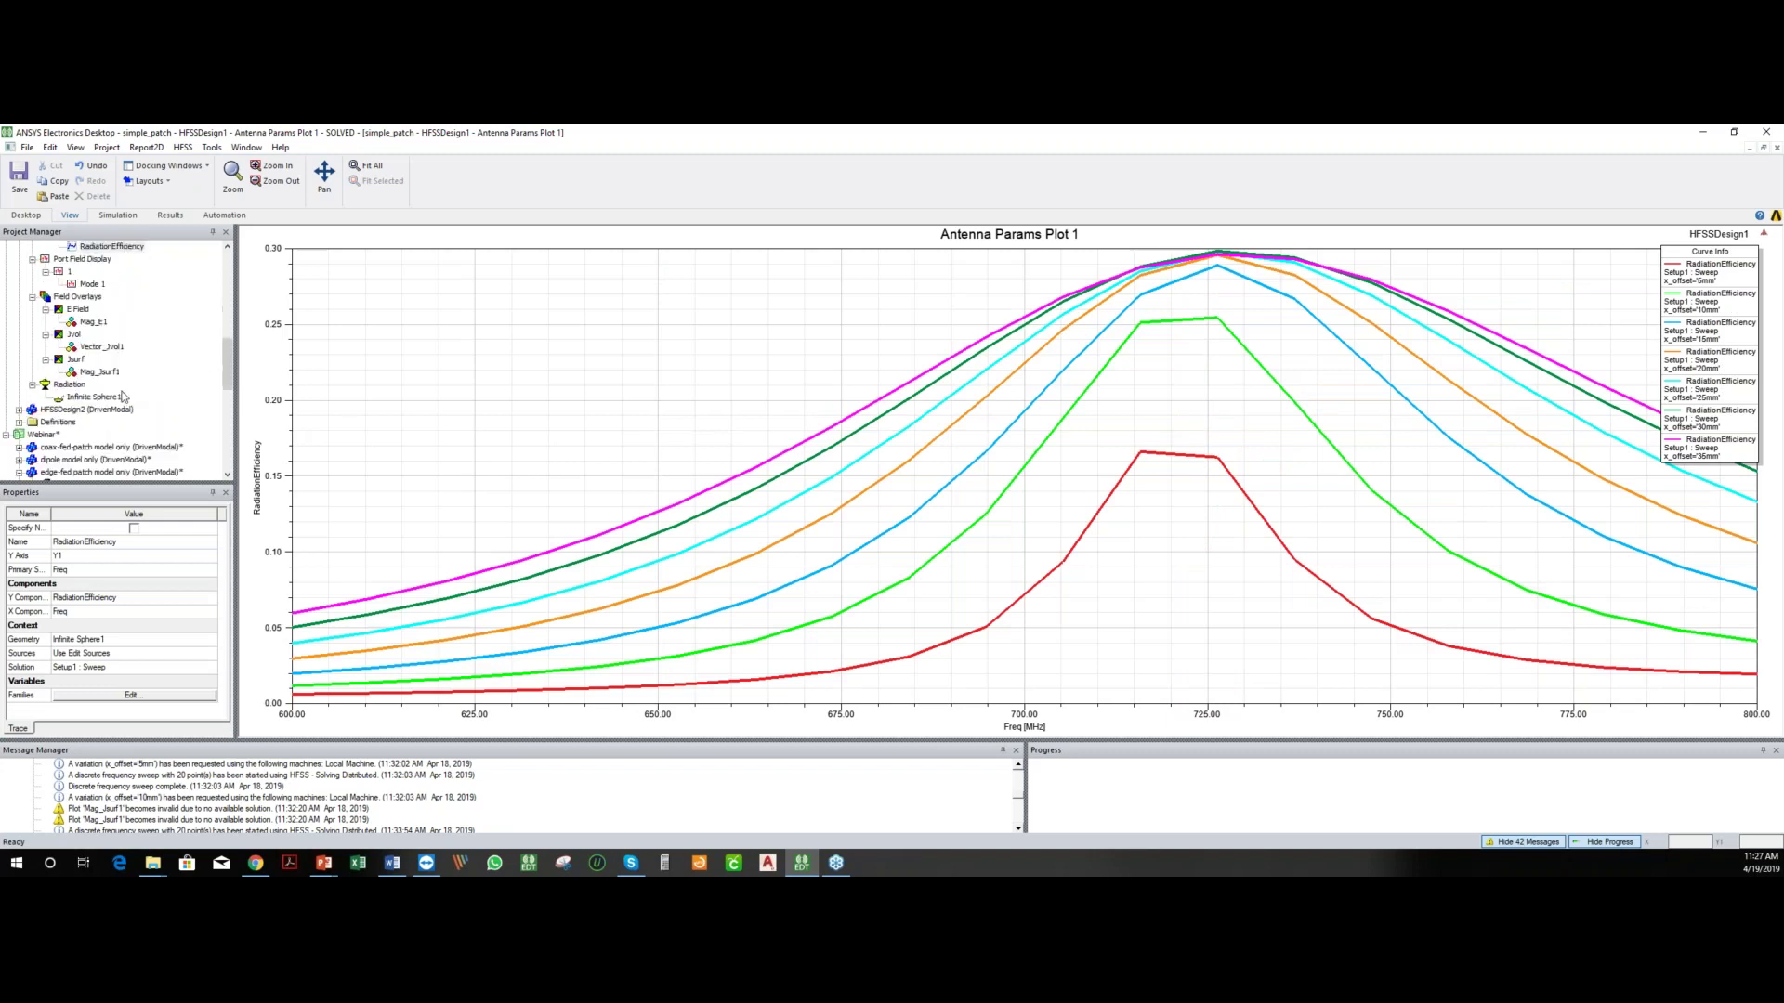
pyautogui.click(101, 346)
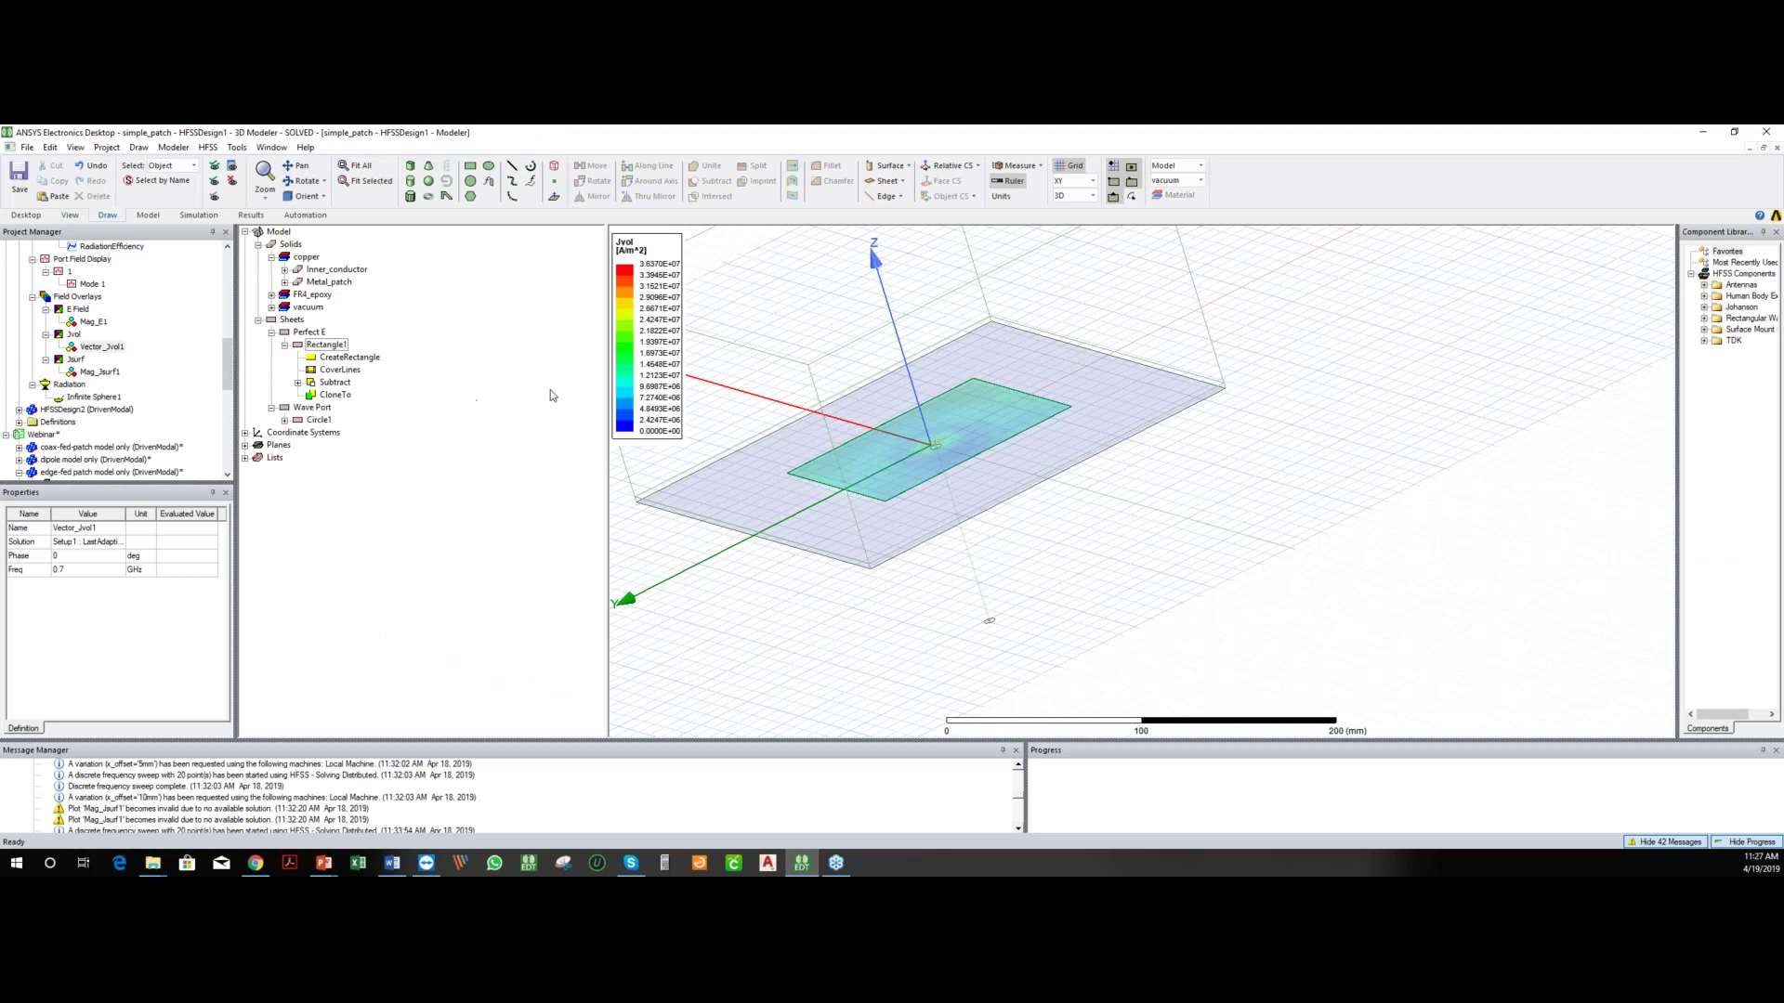
pyautogui.click(76, 359)
pyautogui.rightClick(77, 362)
pyautogui.rightClick(68, 372)
pyautogui.rightClick(68, 360)
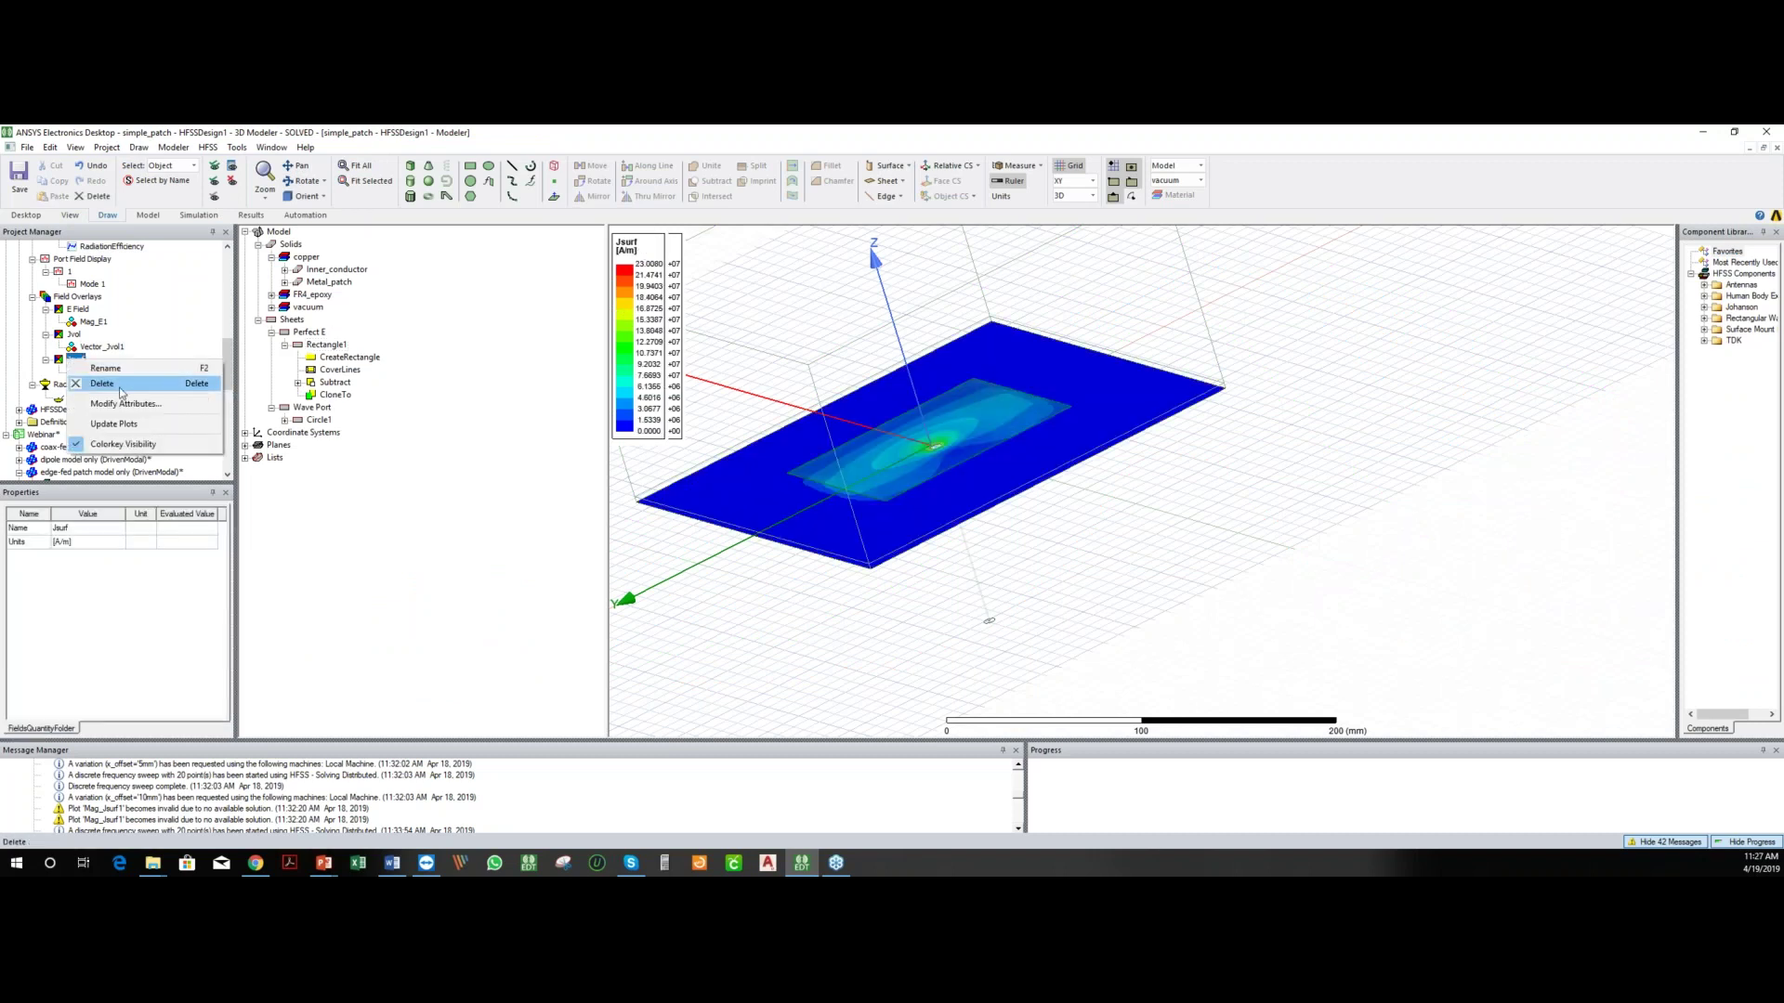
pyautogui.click(93, 322)
# - Animate the Mag_E1 field overlay over phase, watch it play and close the animation
pyautogui.rightClick(81, 295)
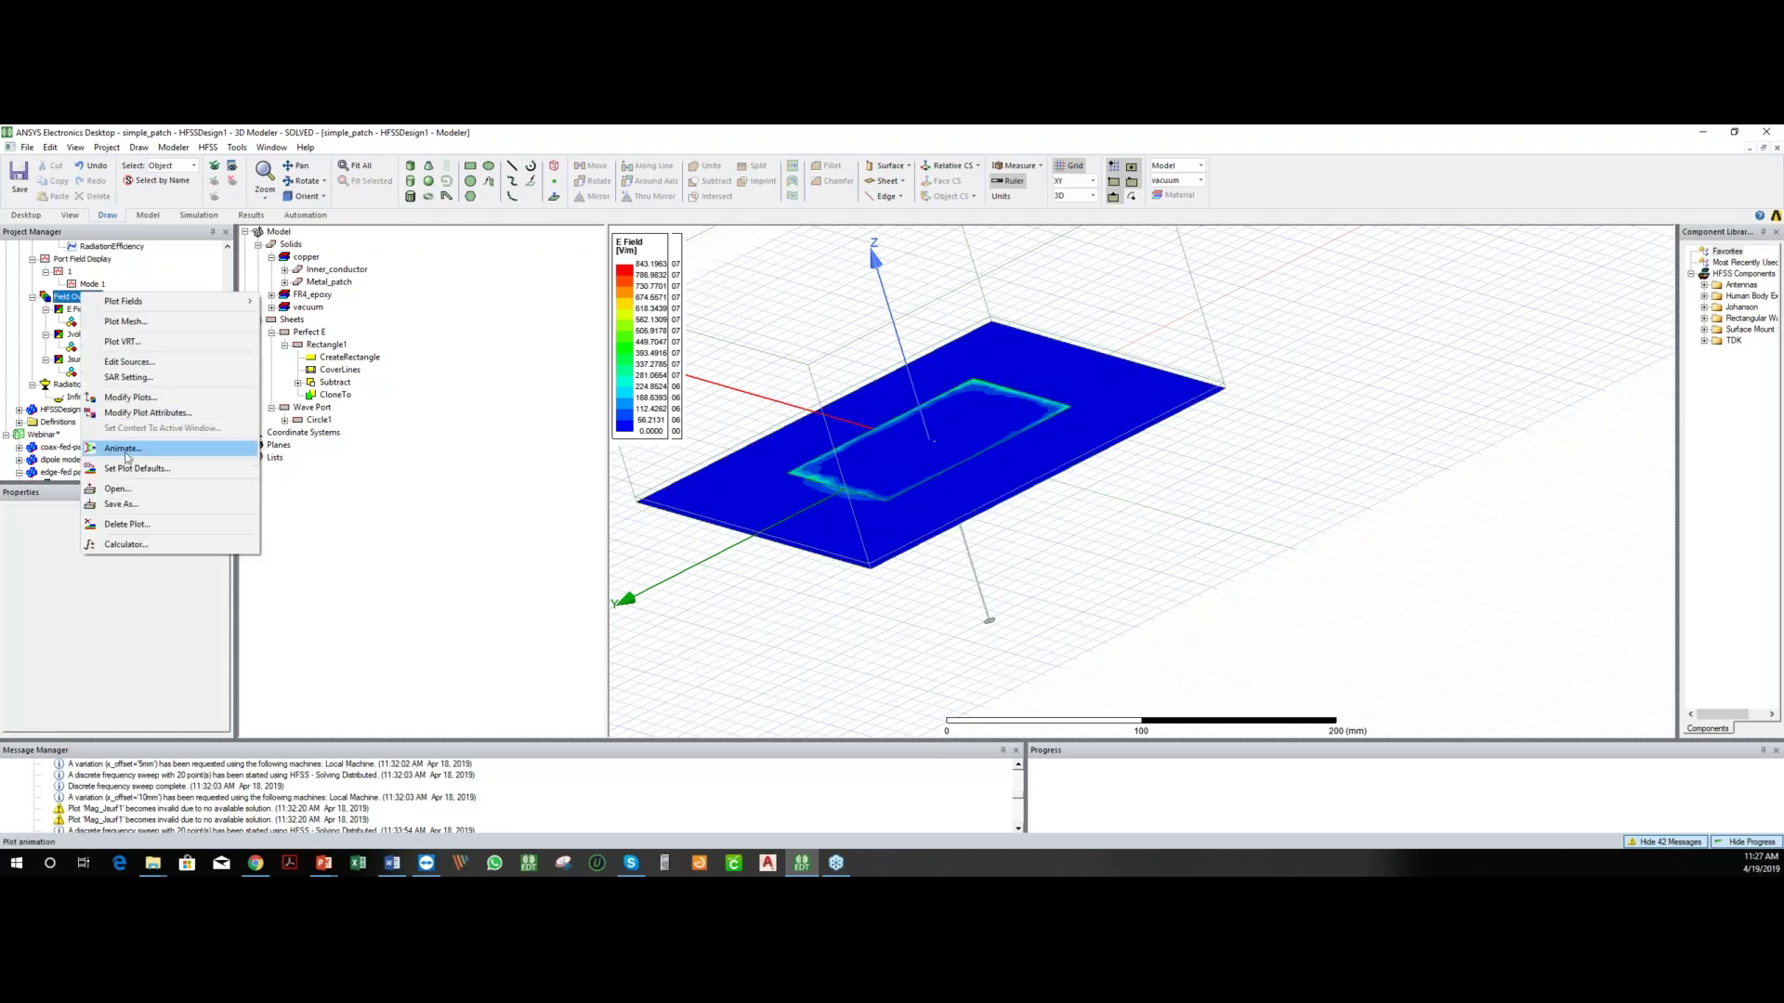
pyautogui.click(123, 448)
pyautogui.click(845, 535)
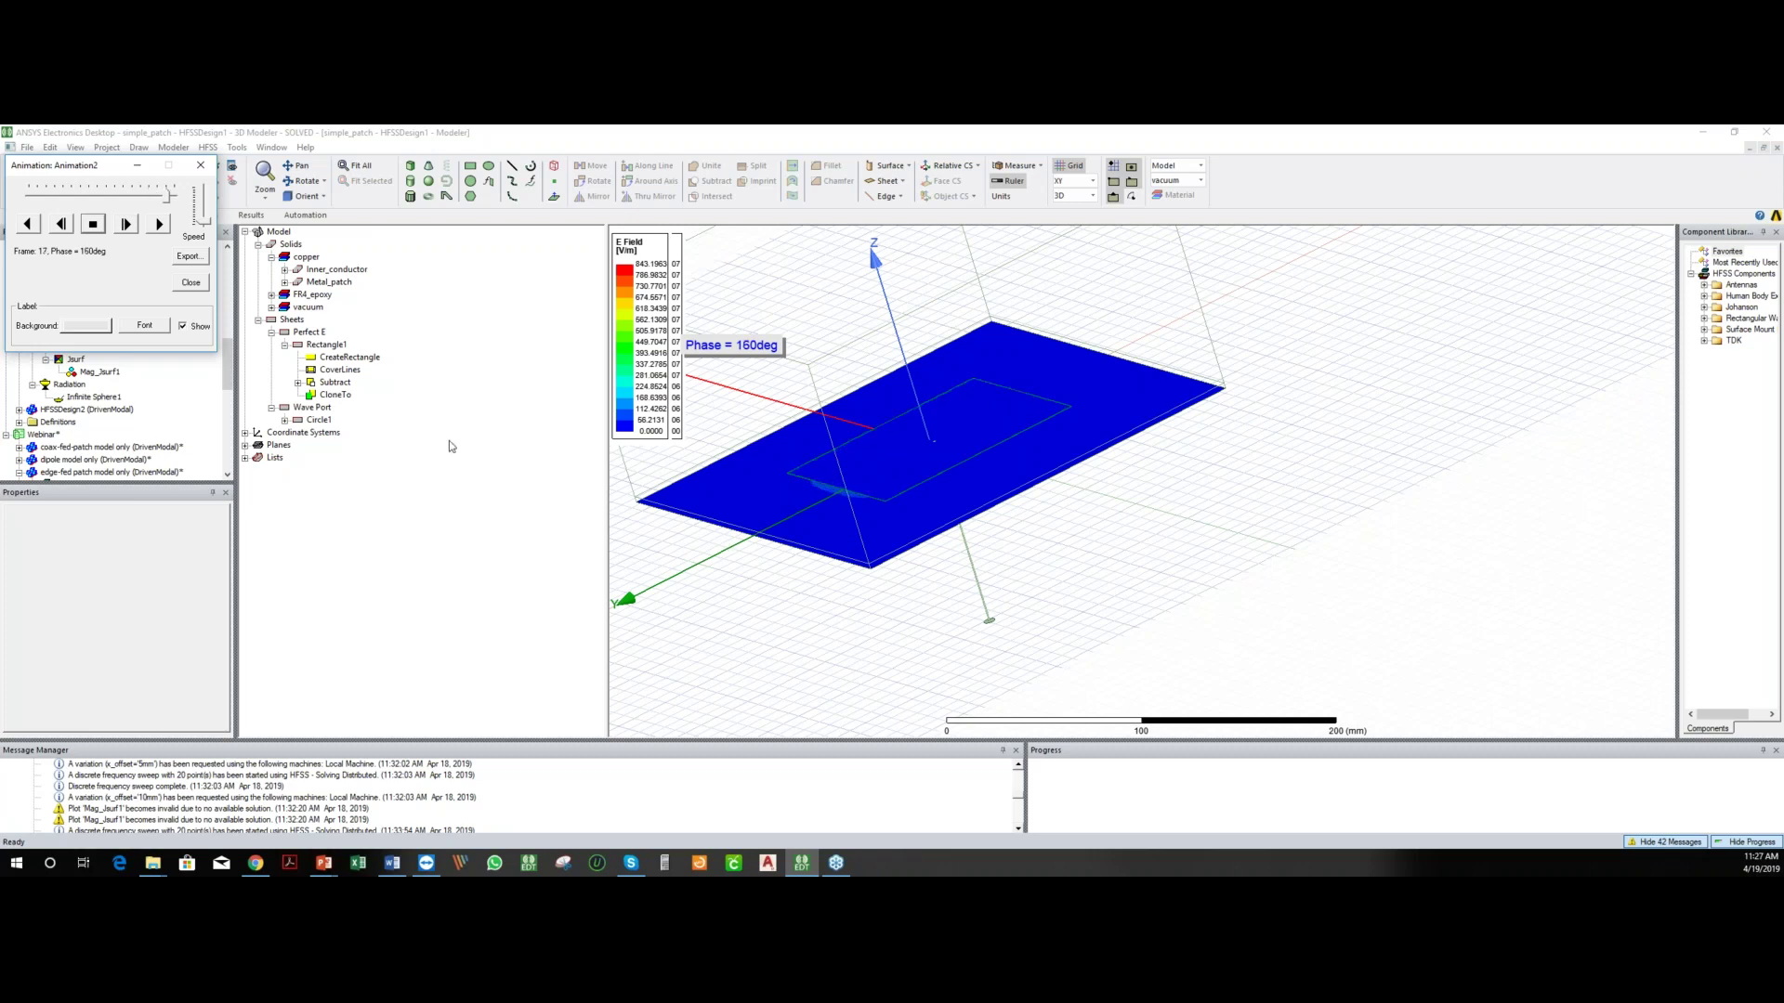
pyautogui.click(207, 284)
# - Collapse the simple_patch project, expand MicrostripPatch and open its edge-fed patch model
pyautogui.scroll(10, 56, 316)
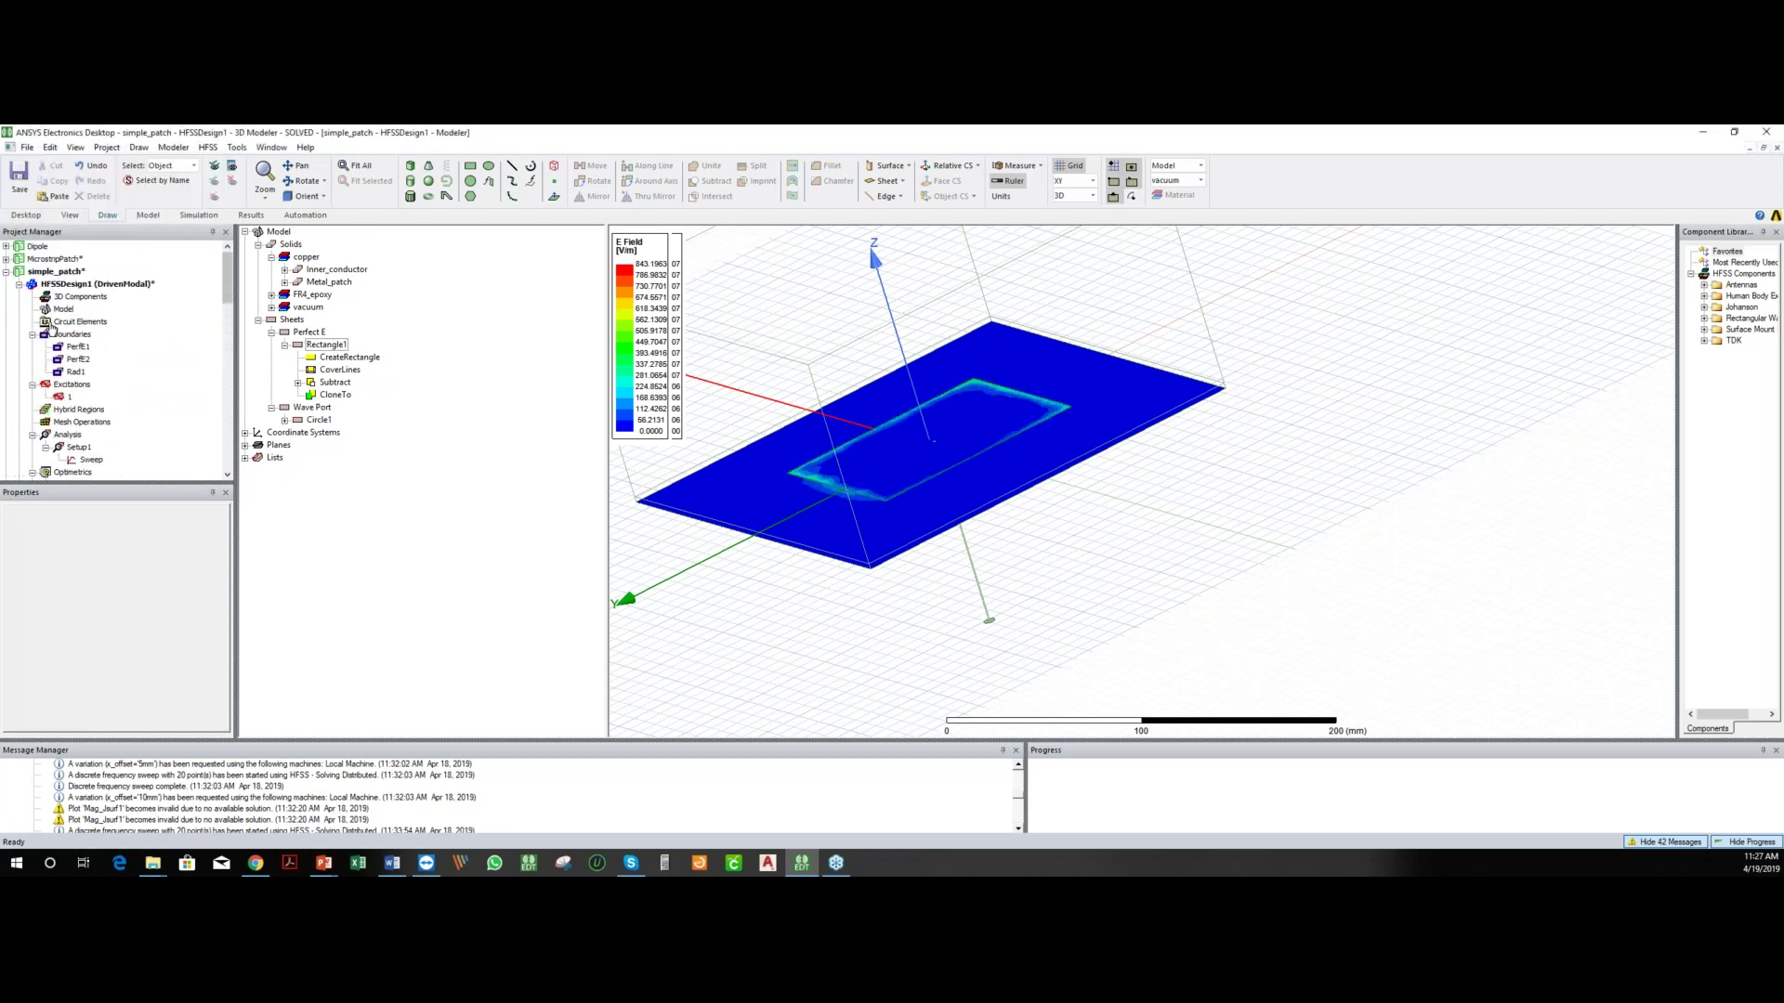
pyautogui.click(7, 271)
pyautogui.click(6, 259)
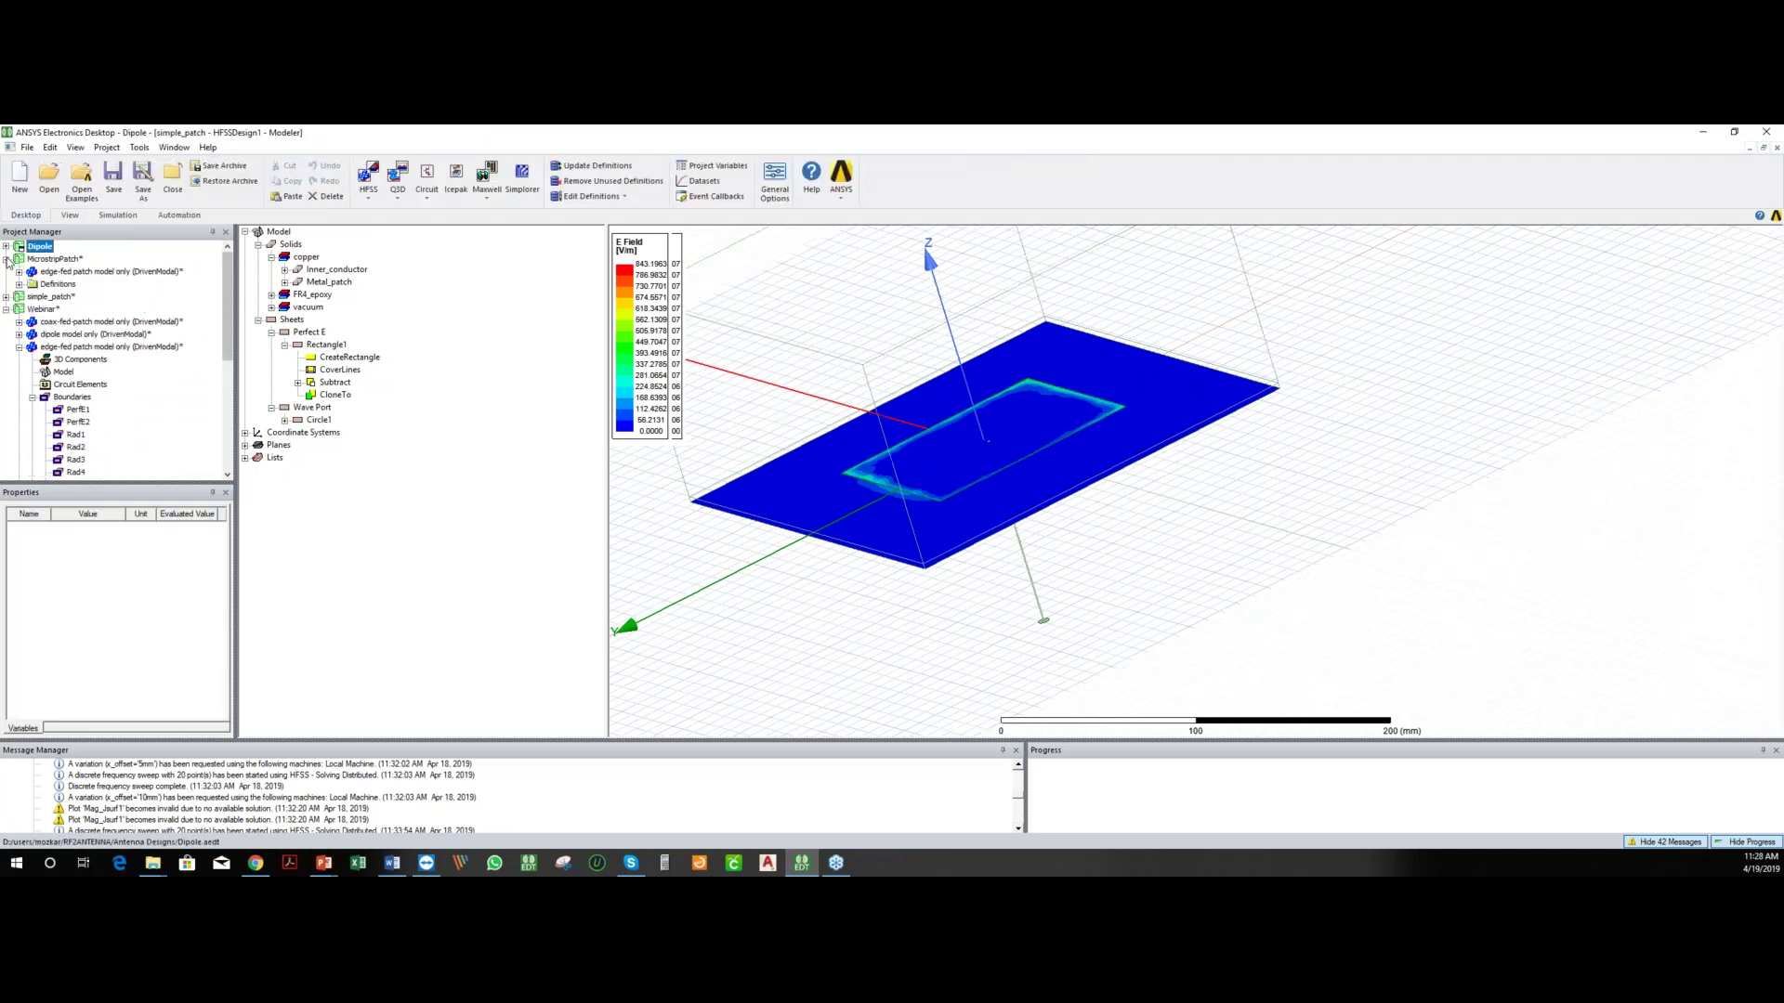
pyautogui.click(54, 260)
pyautogui.doubleClick(58, 271)
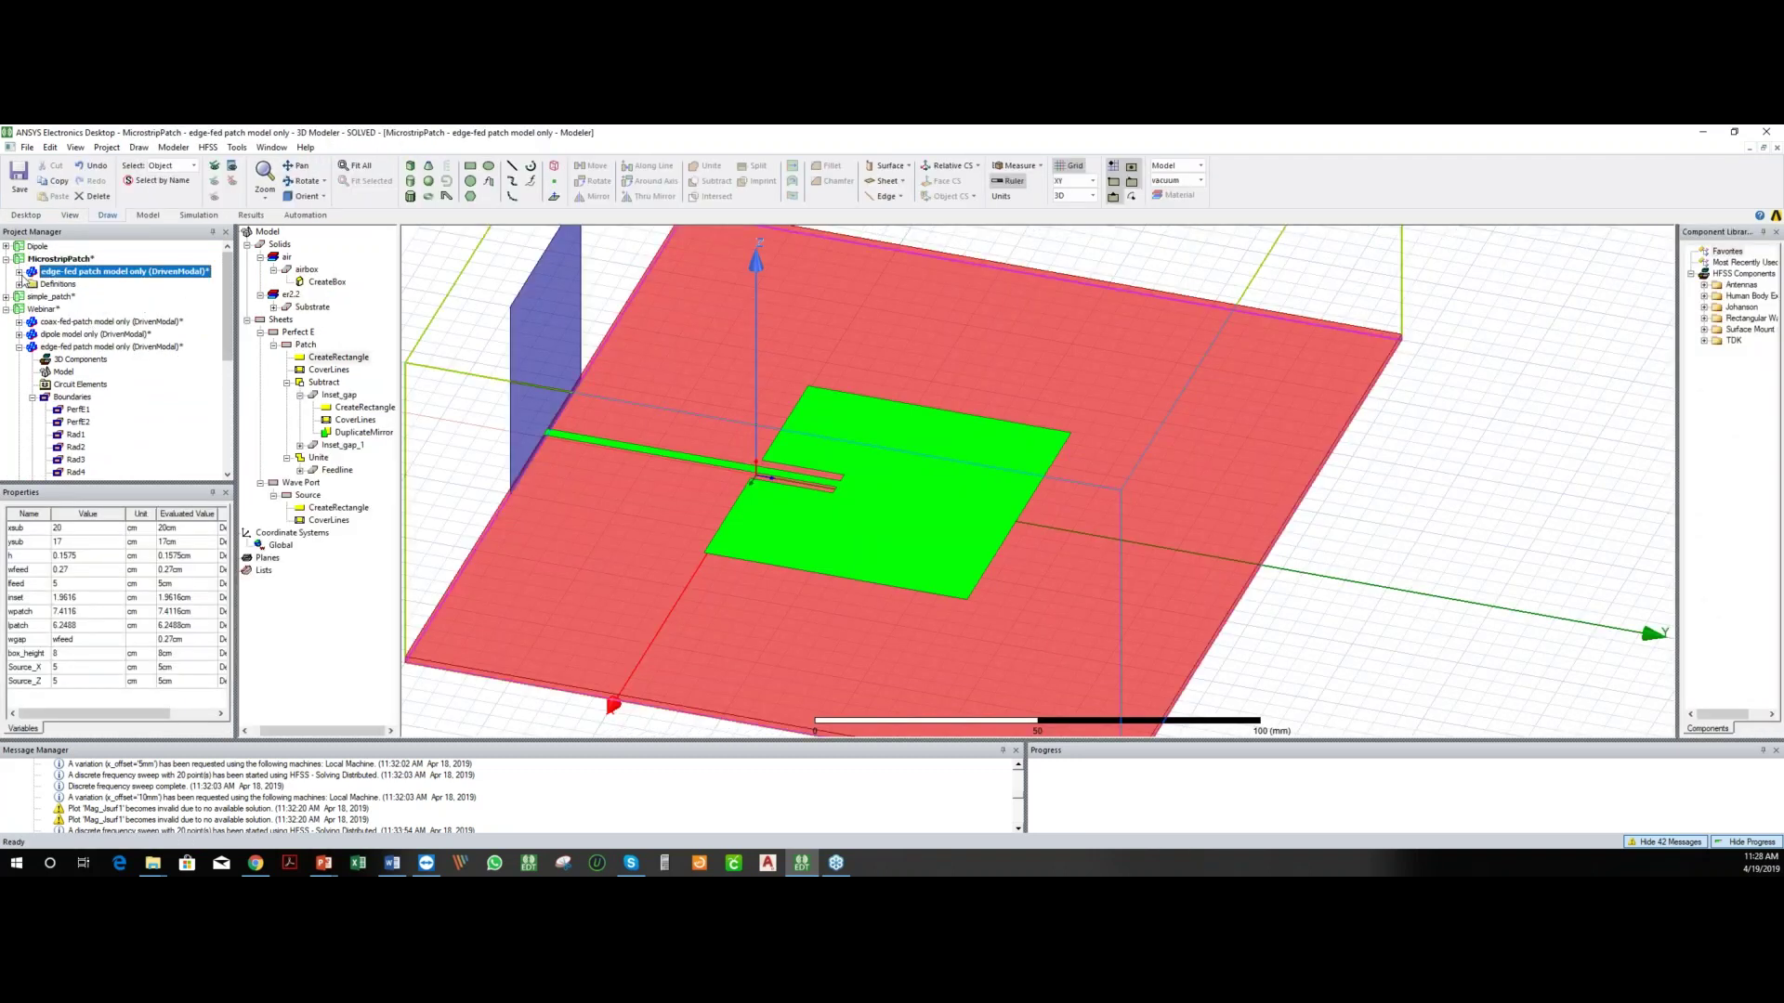
# - Open Gain Plot 1 of the edge-fed patch as a 3D polar plot and review its GainTotal trace properties
pyautogui.scroll(-10, 93, 350)
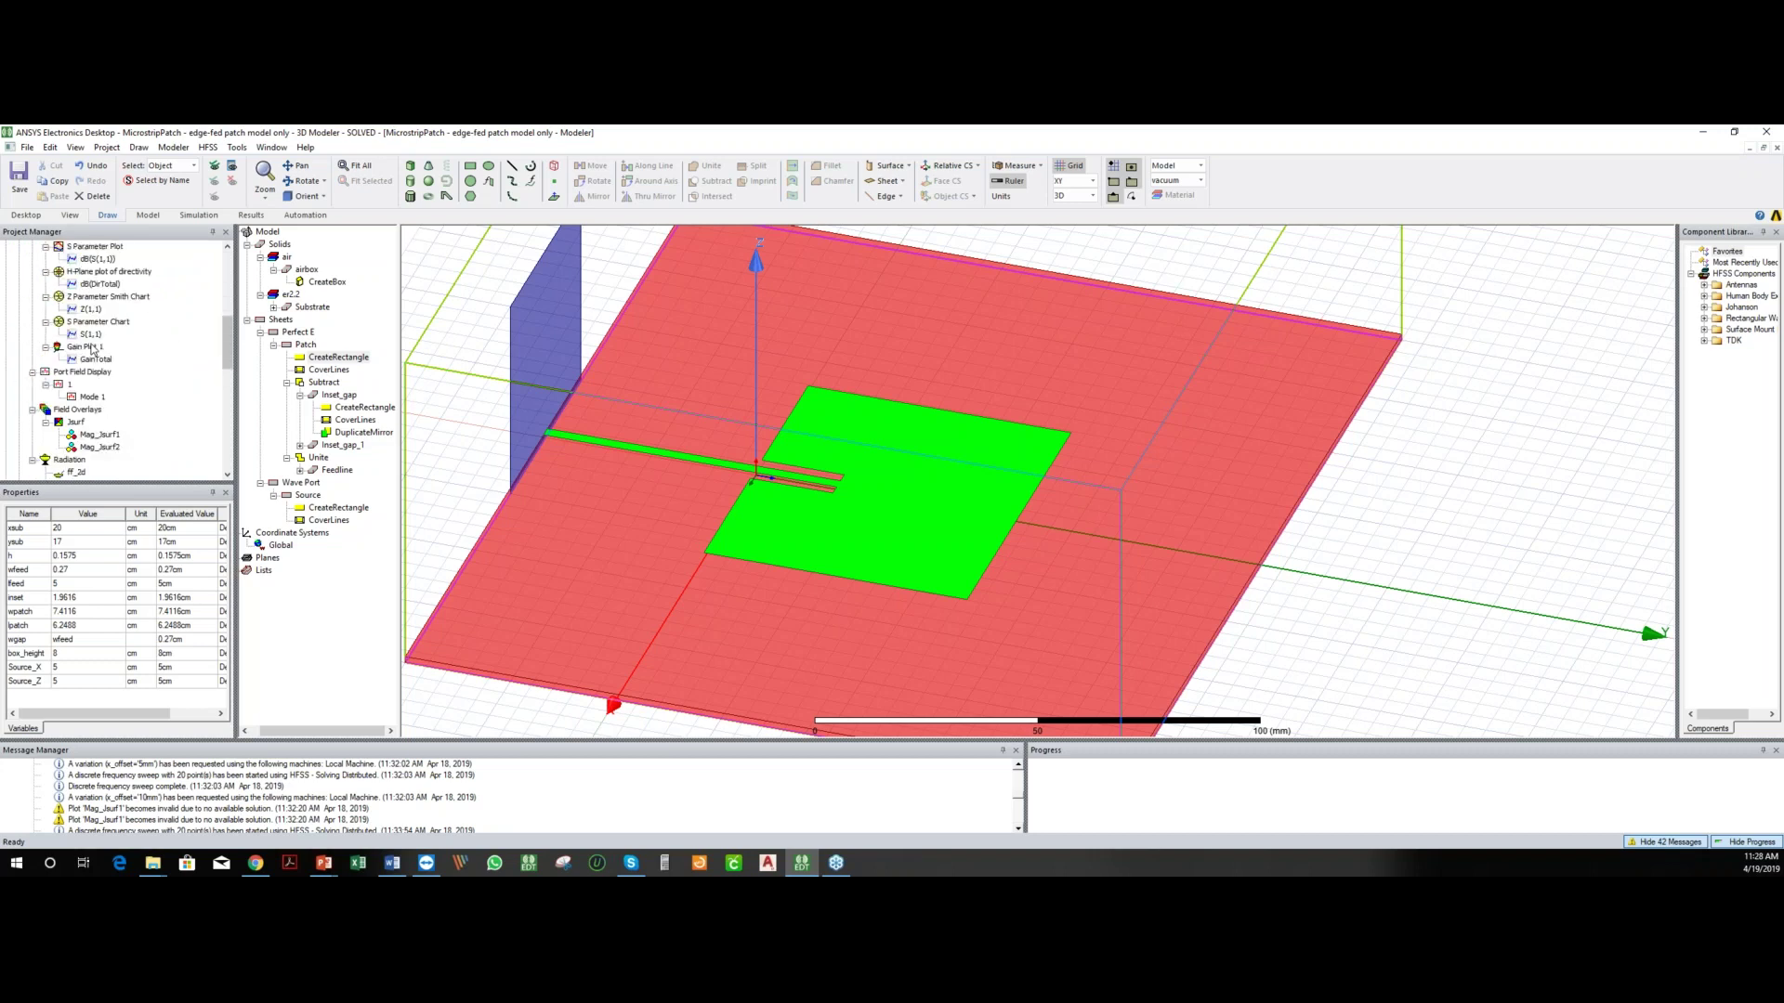
pyautogui.click(94, 359)
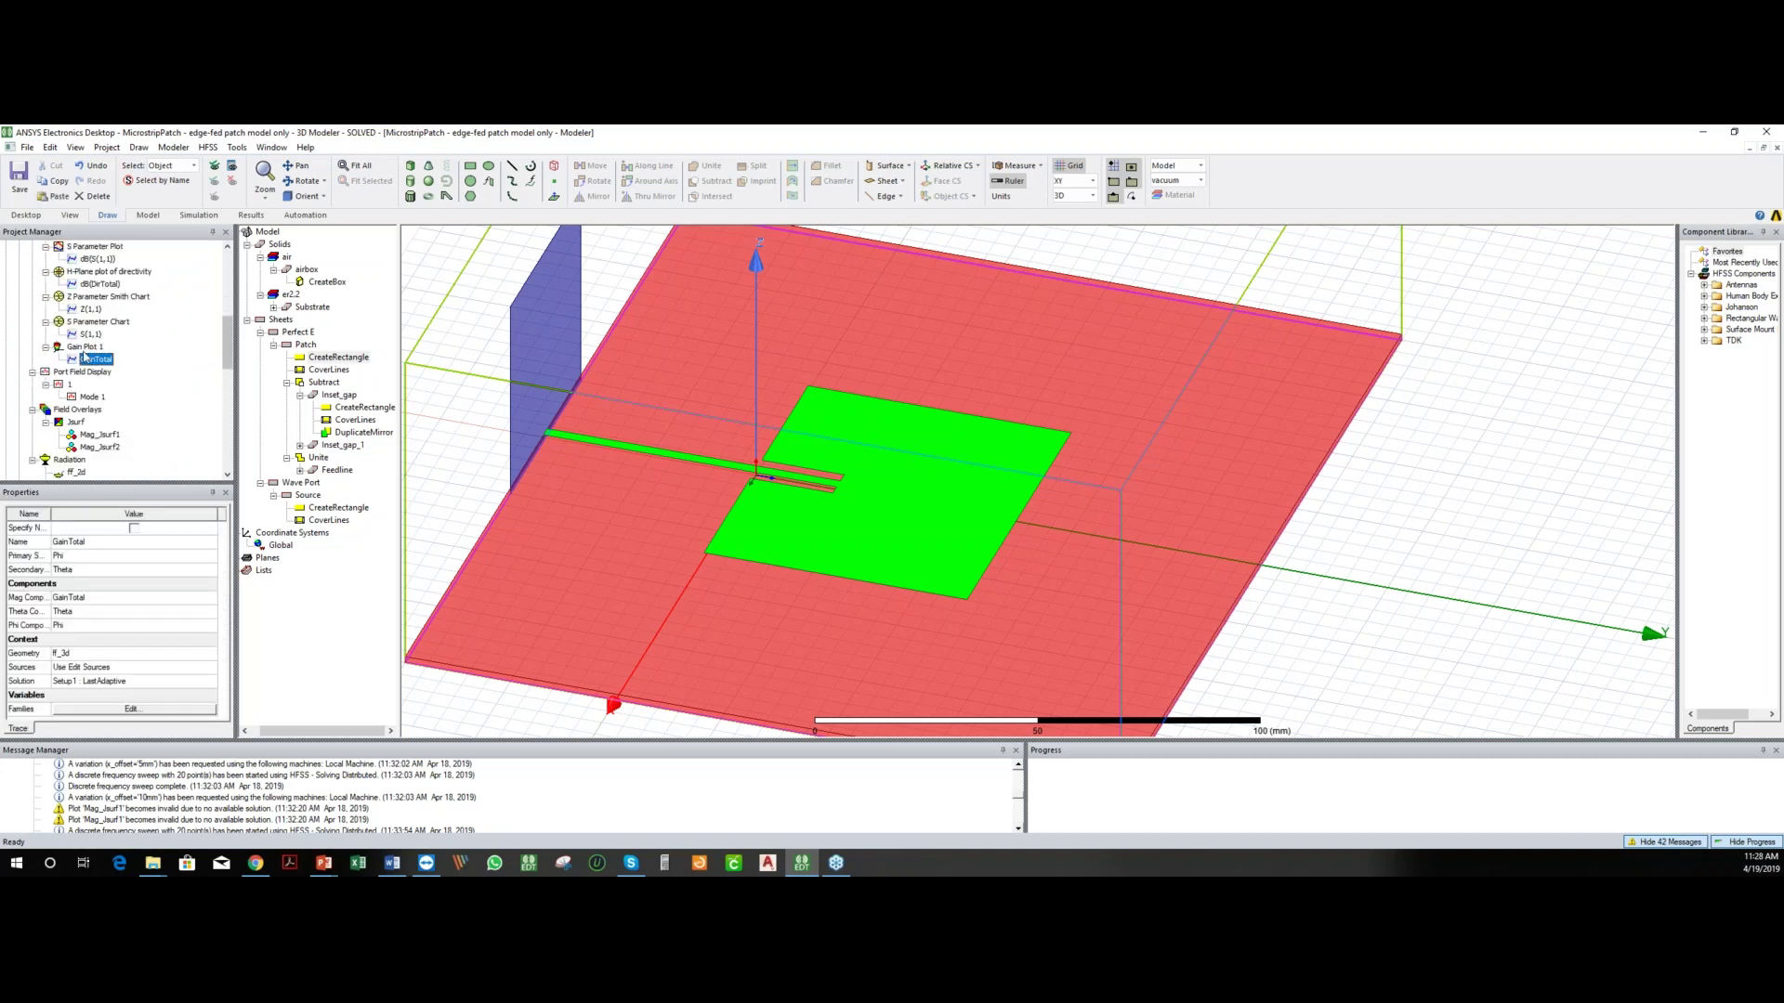
pyautogui.doubleClick(87, 347)
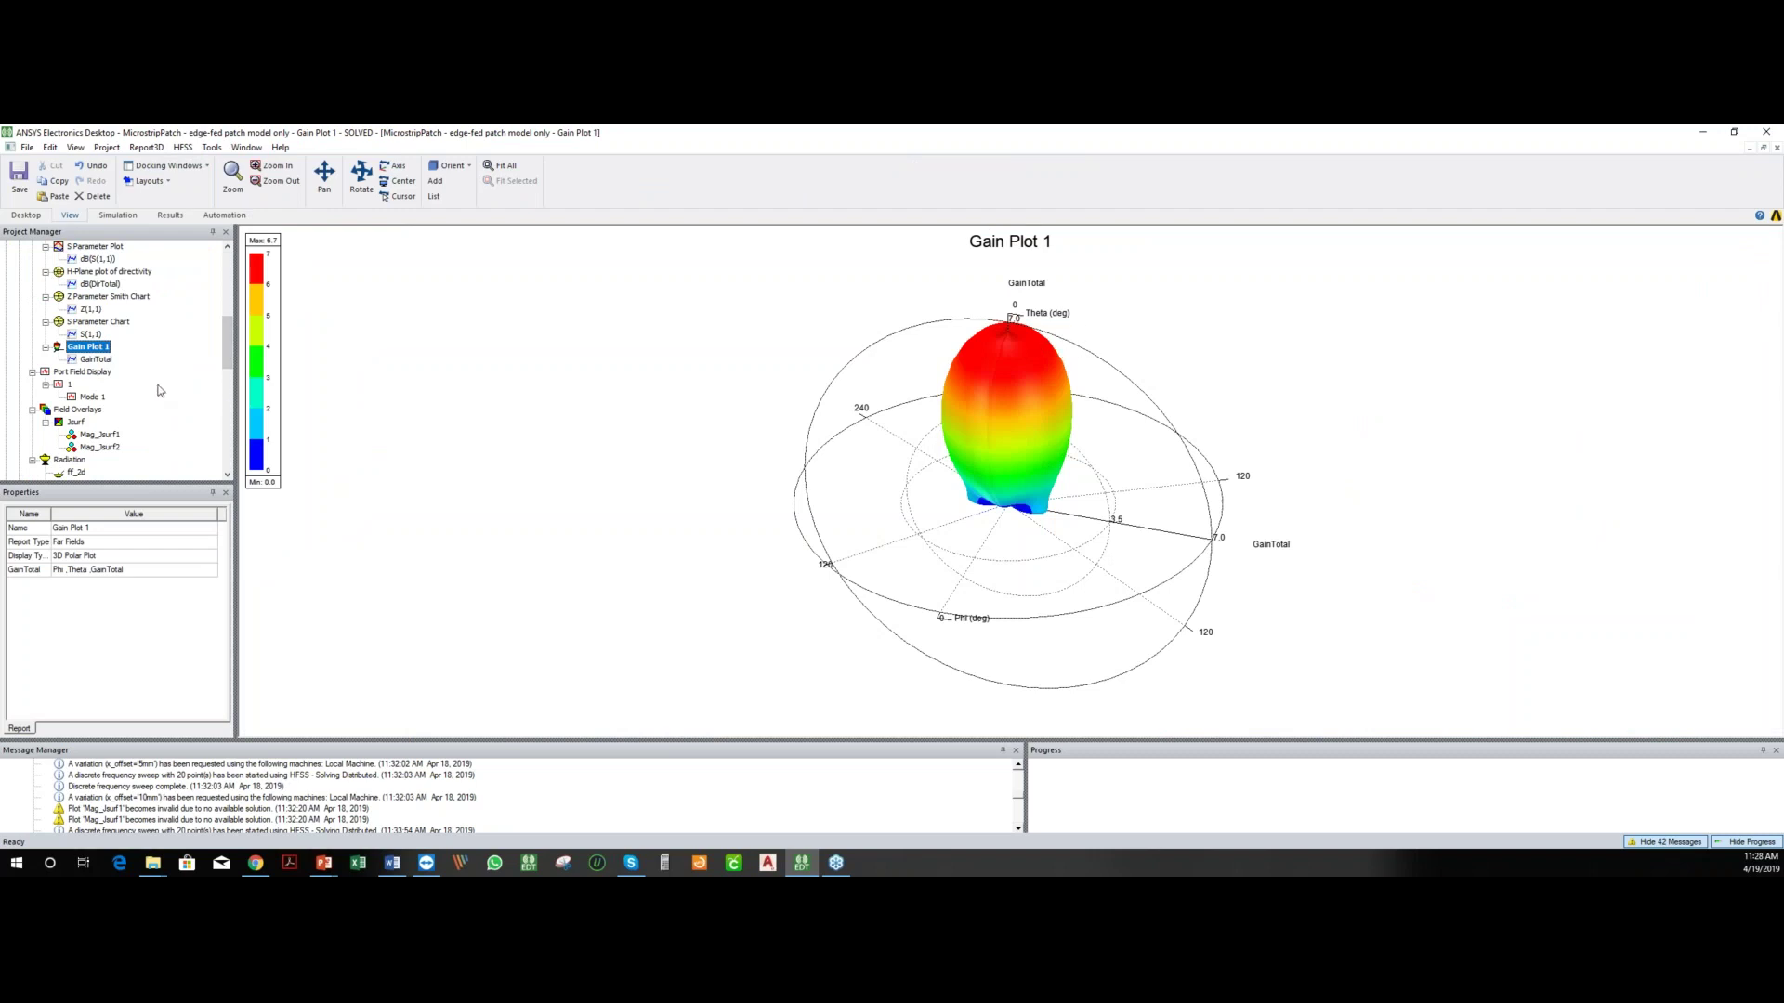
pyautogui.click(88, 360)
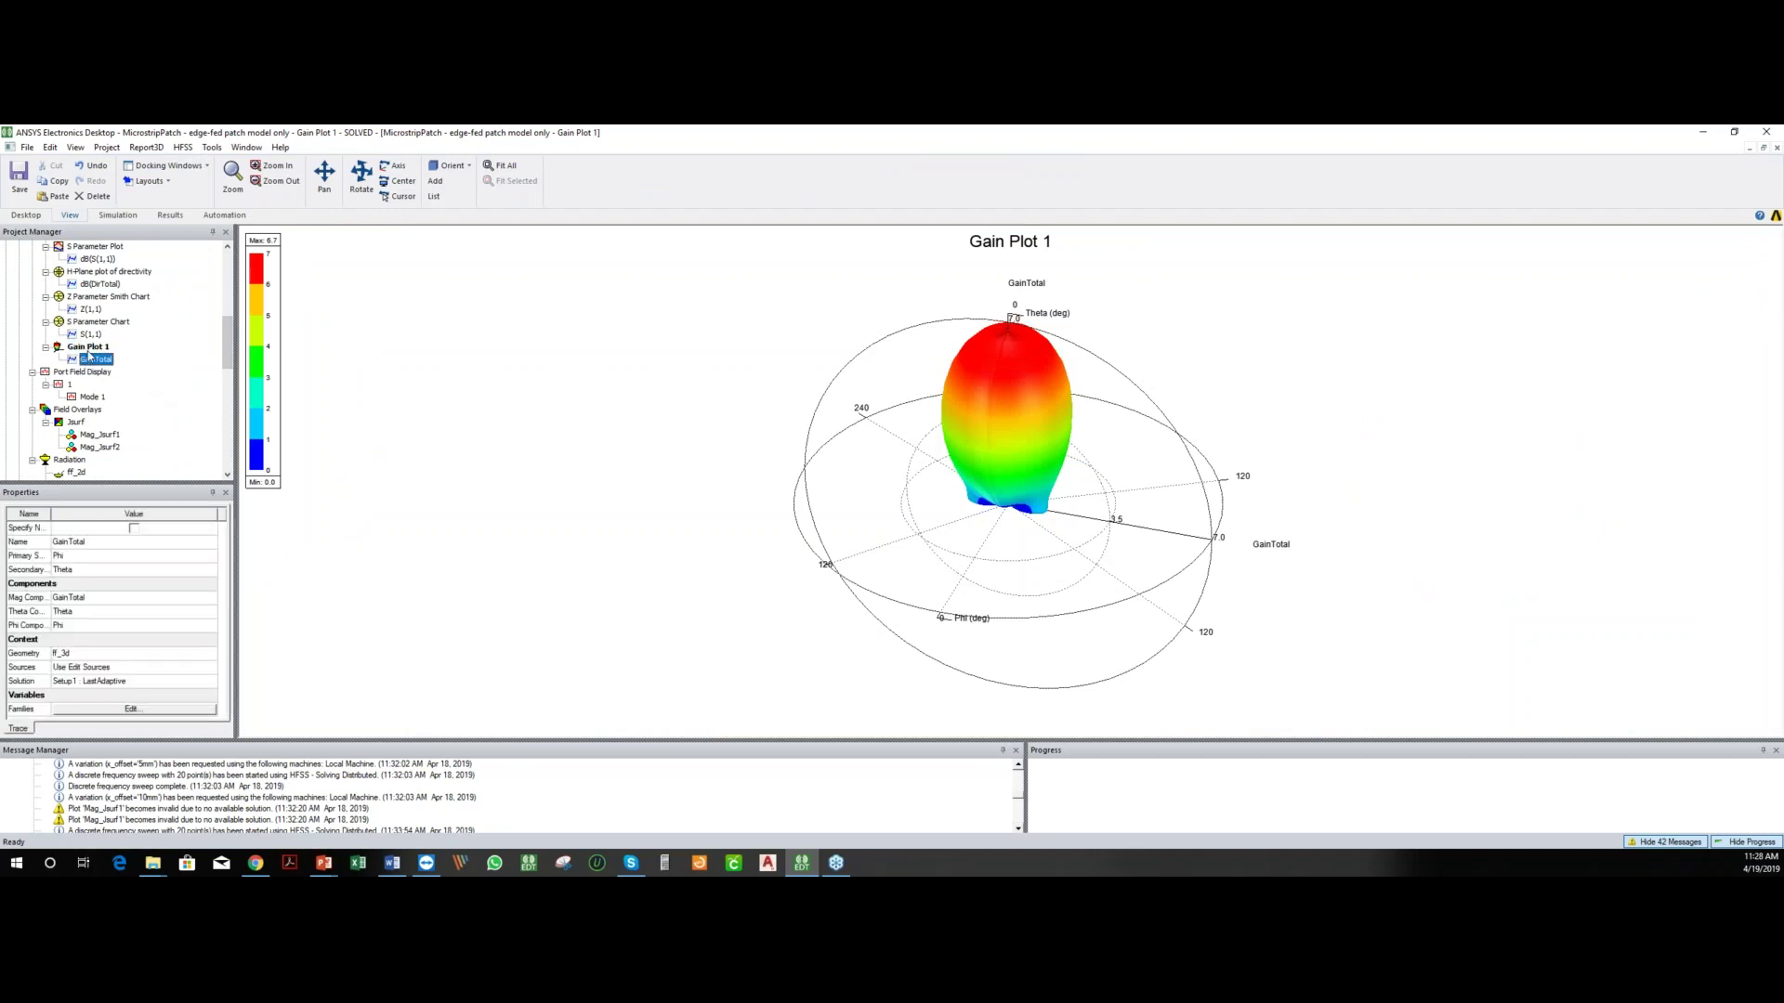
pyautogui.click(88, 347)
pyautogui.rightClick(87, 349)
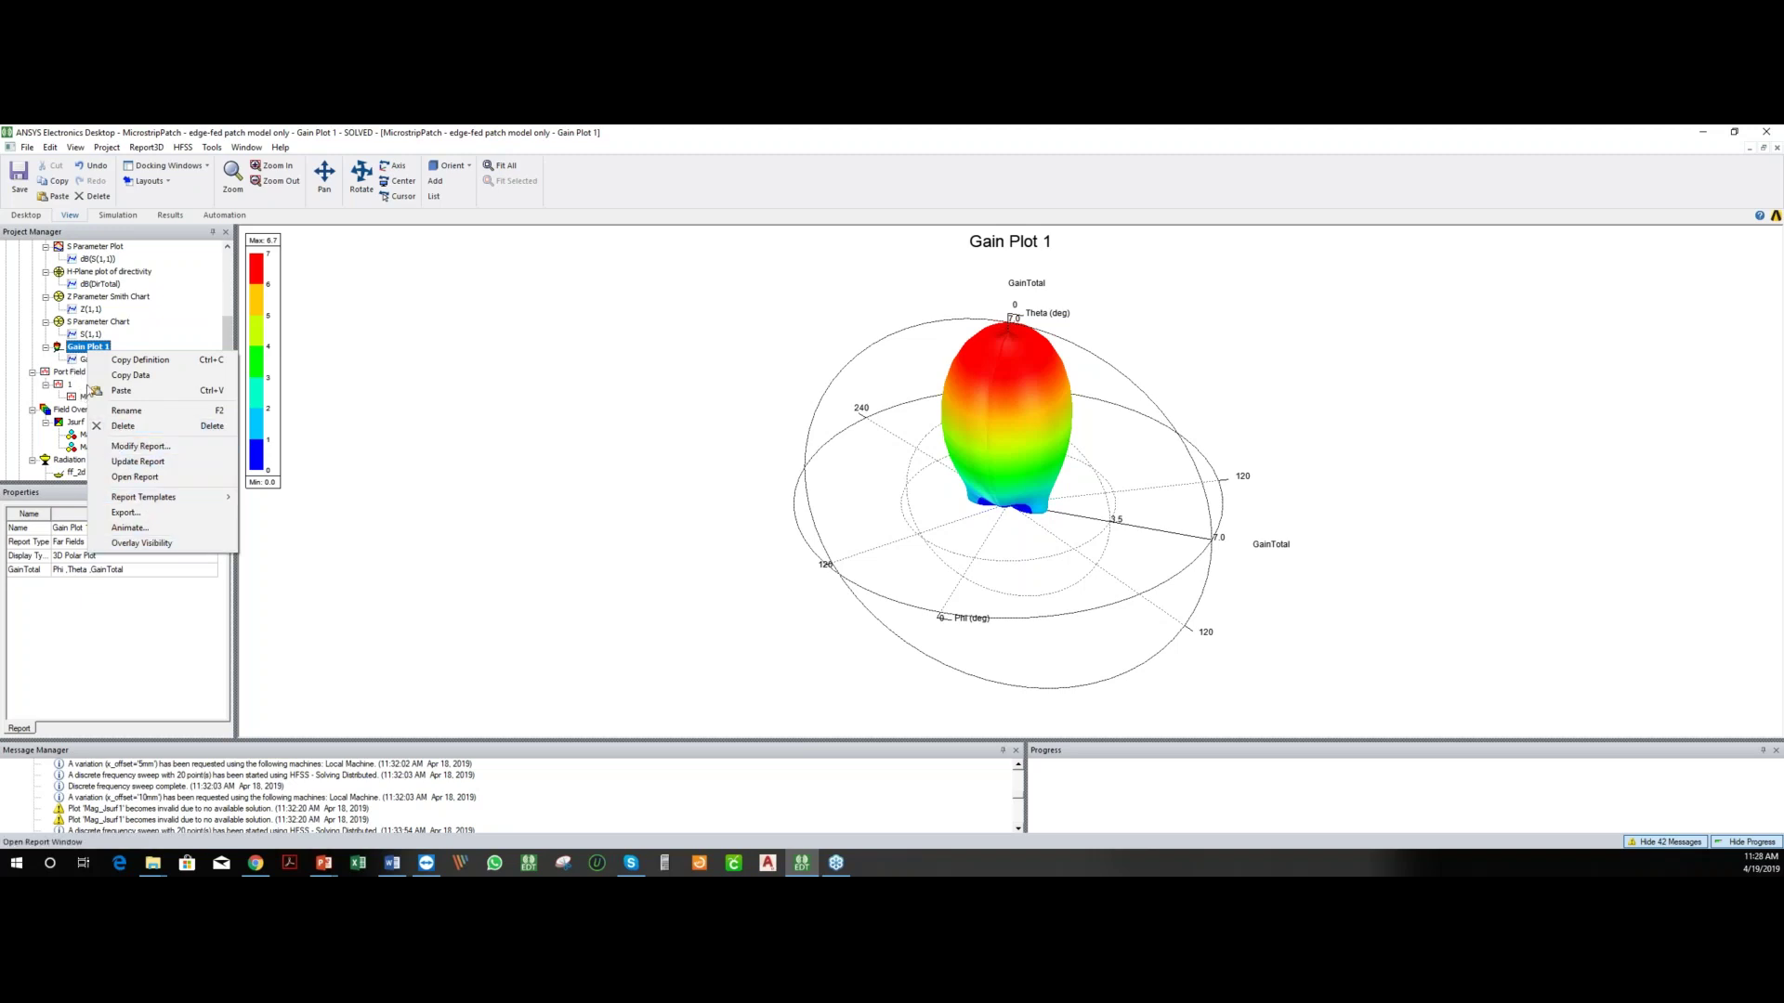
pyautogui.click(86, 335)
pyautogui.rightClick(82, 350)
pyautogui.click(120, 446)
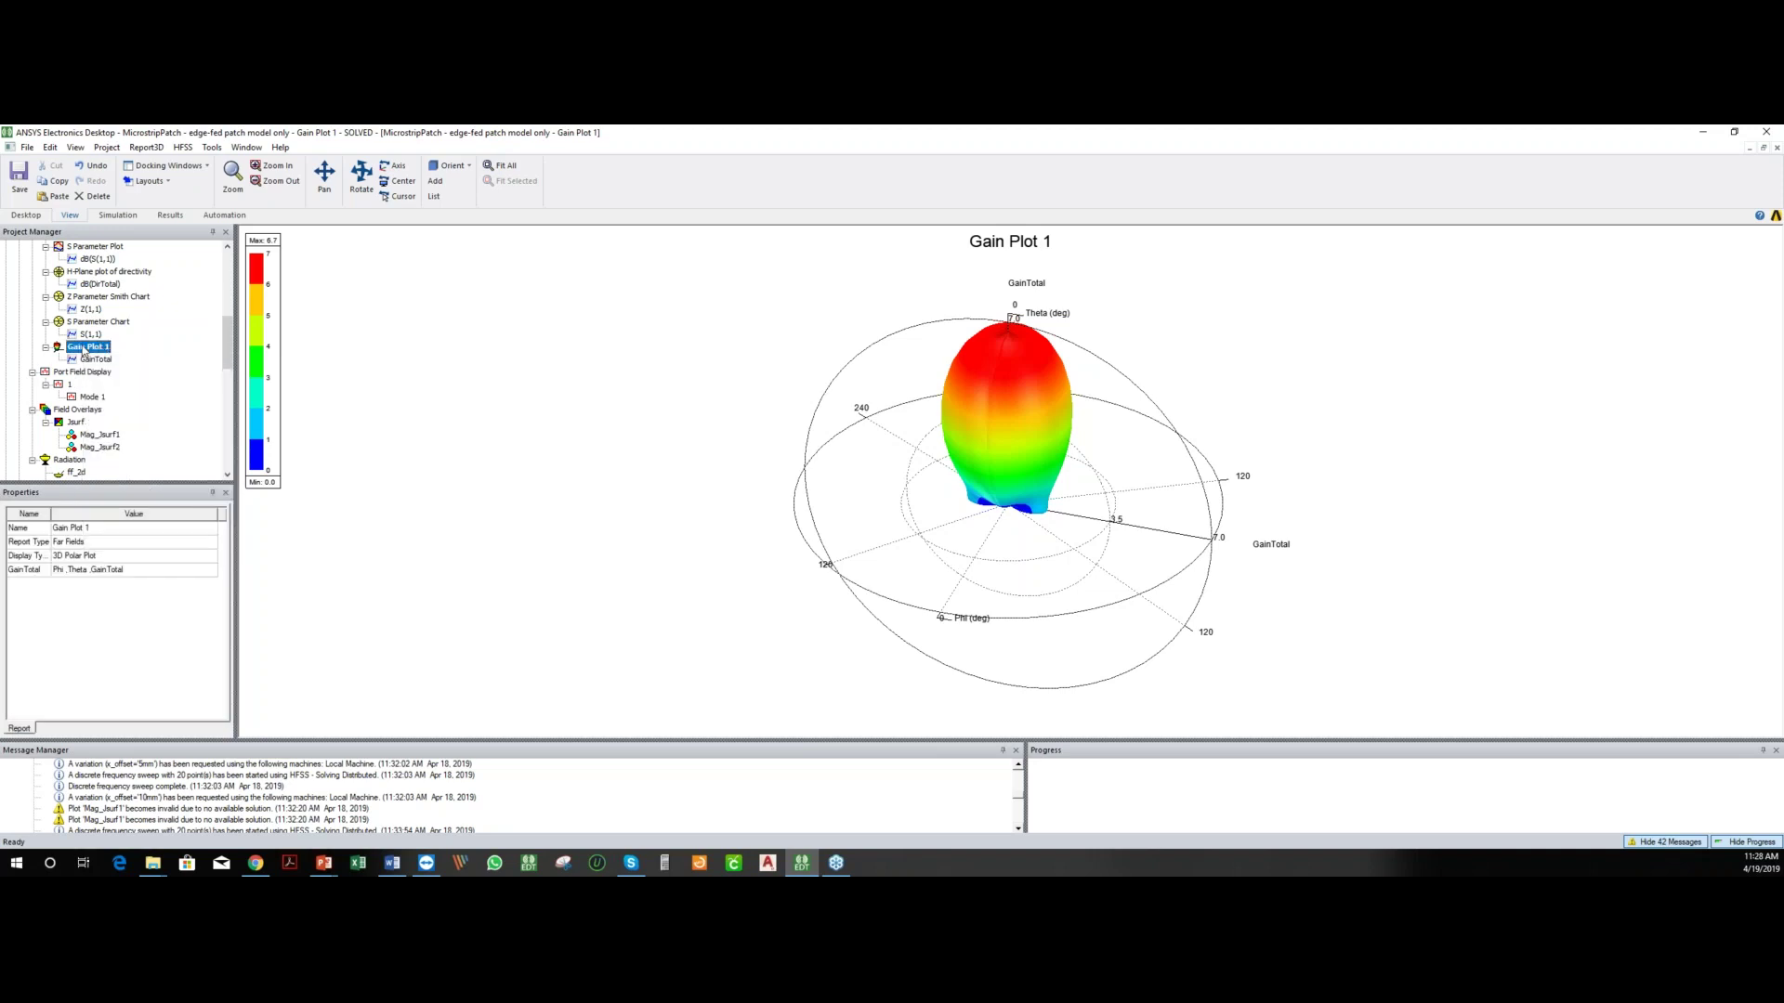
# - Overlay the Gain Plot 1 radiation field on the edge-fed patch model and close the overlay settings
pyautogui.scroll(-2, 73, 375)
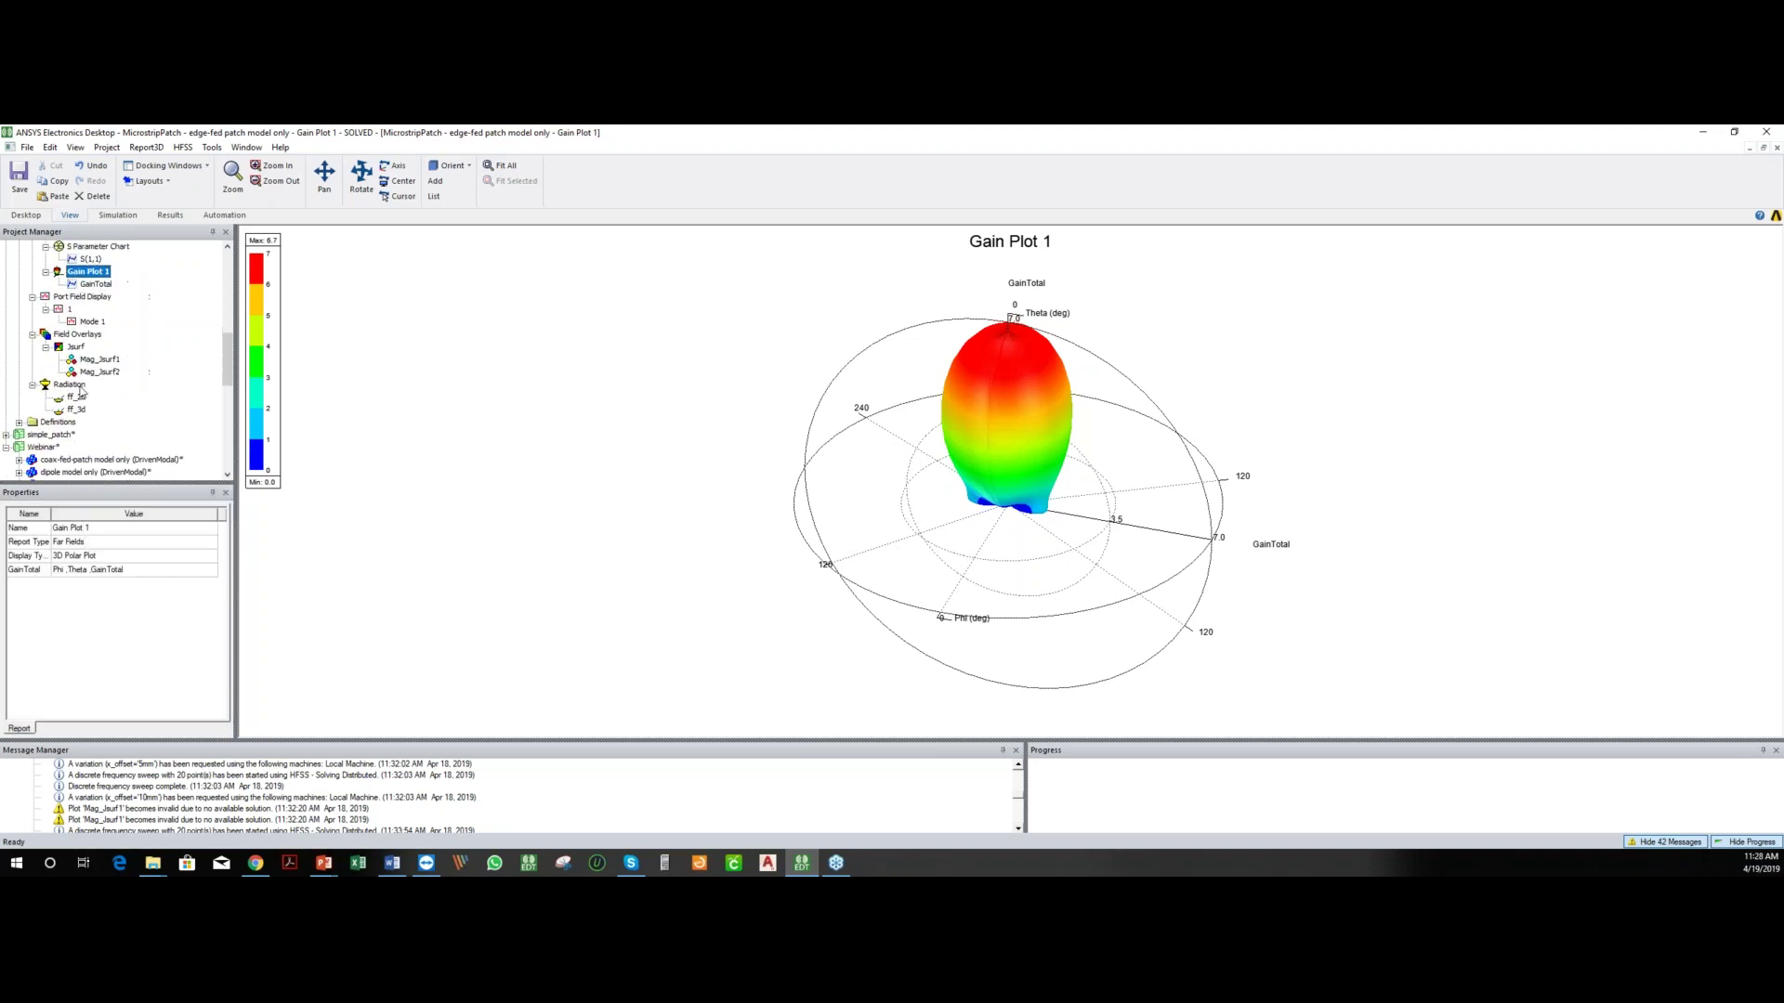
pyautogui.click(79, 334)
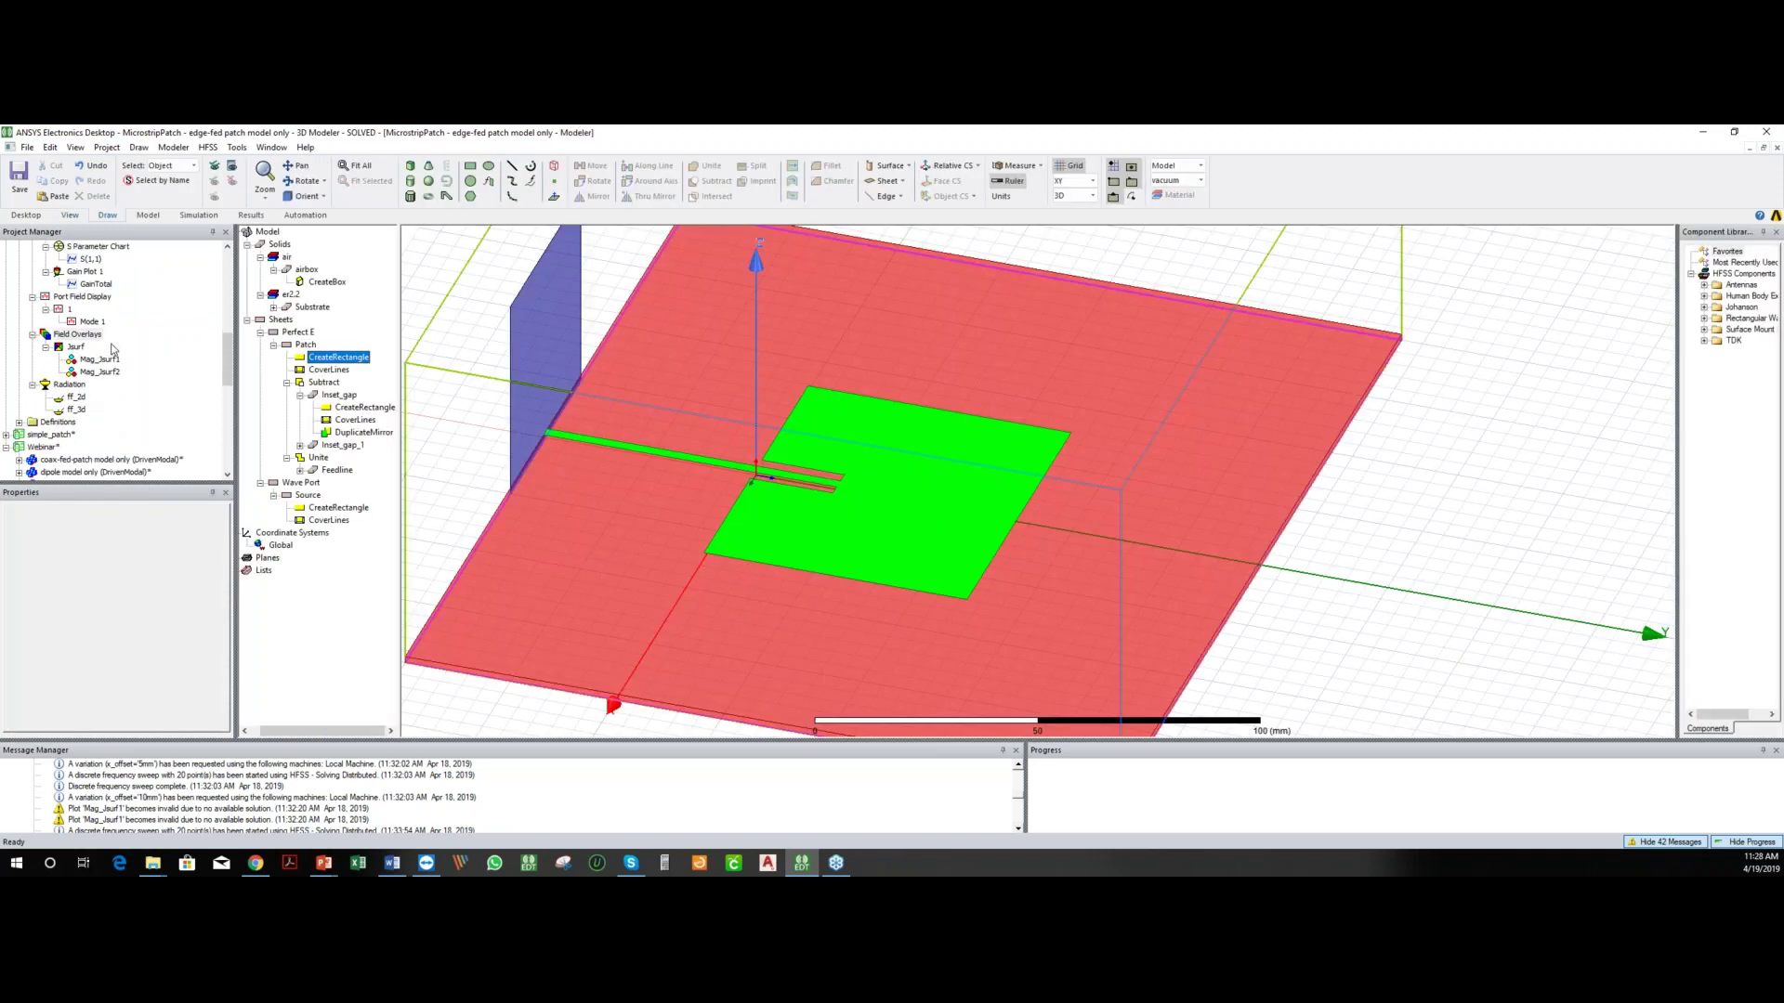
pyautogui.rightClick(82, 337)
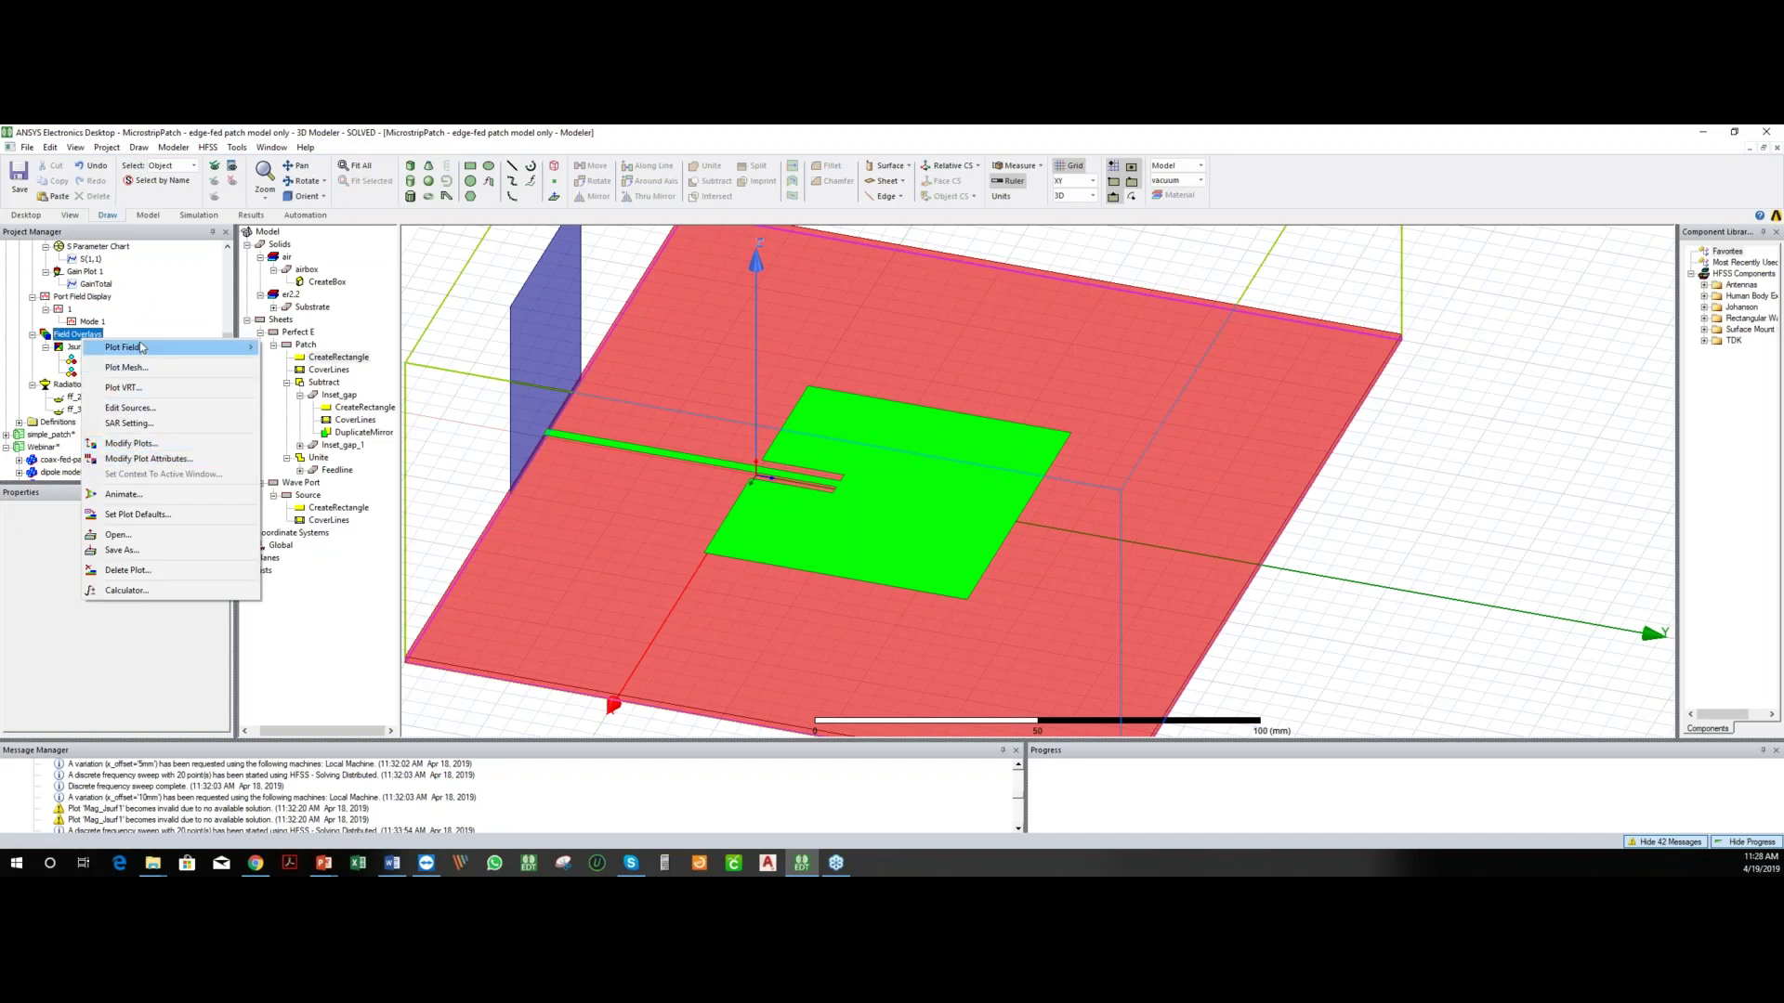
pyautogui.moveTo(236, 347)
pyautogui.click(299, 429)
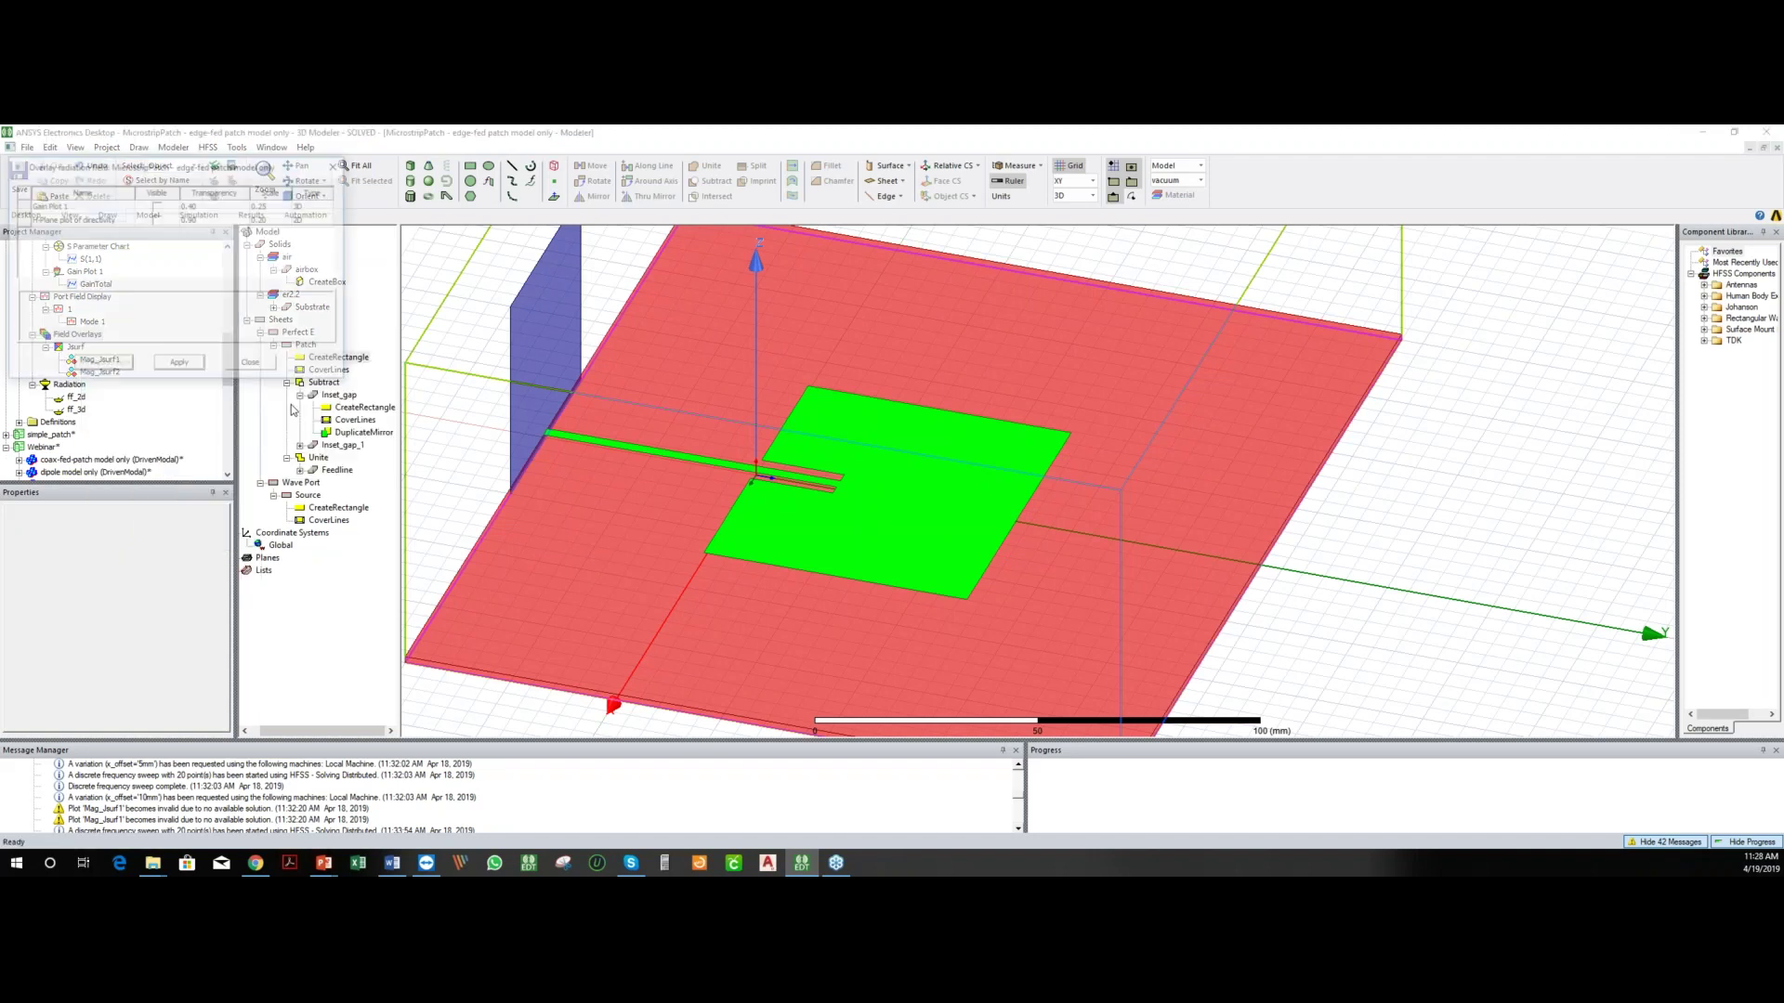
pyautogui.click(157, 205)
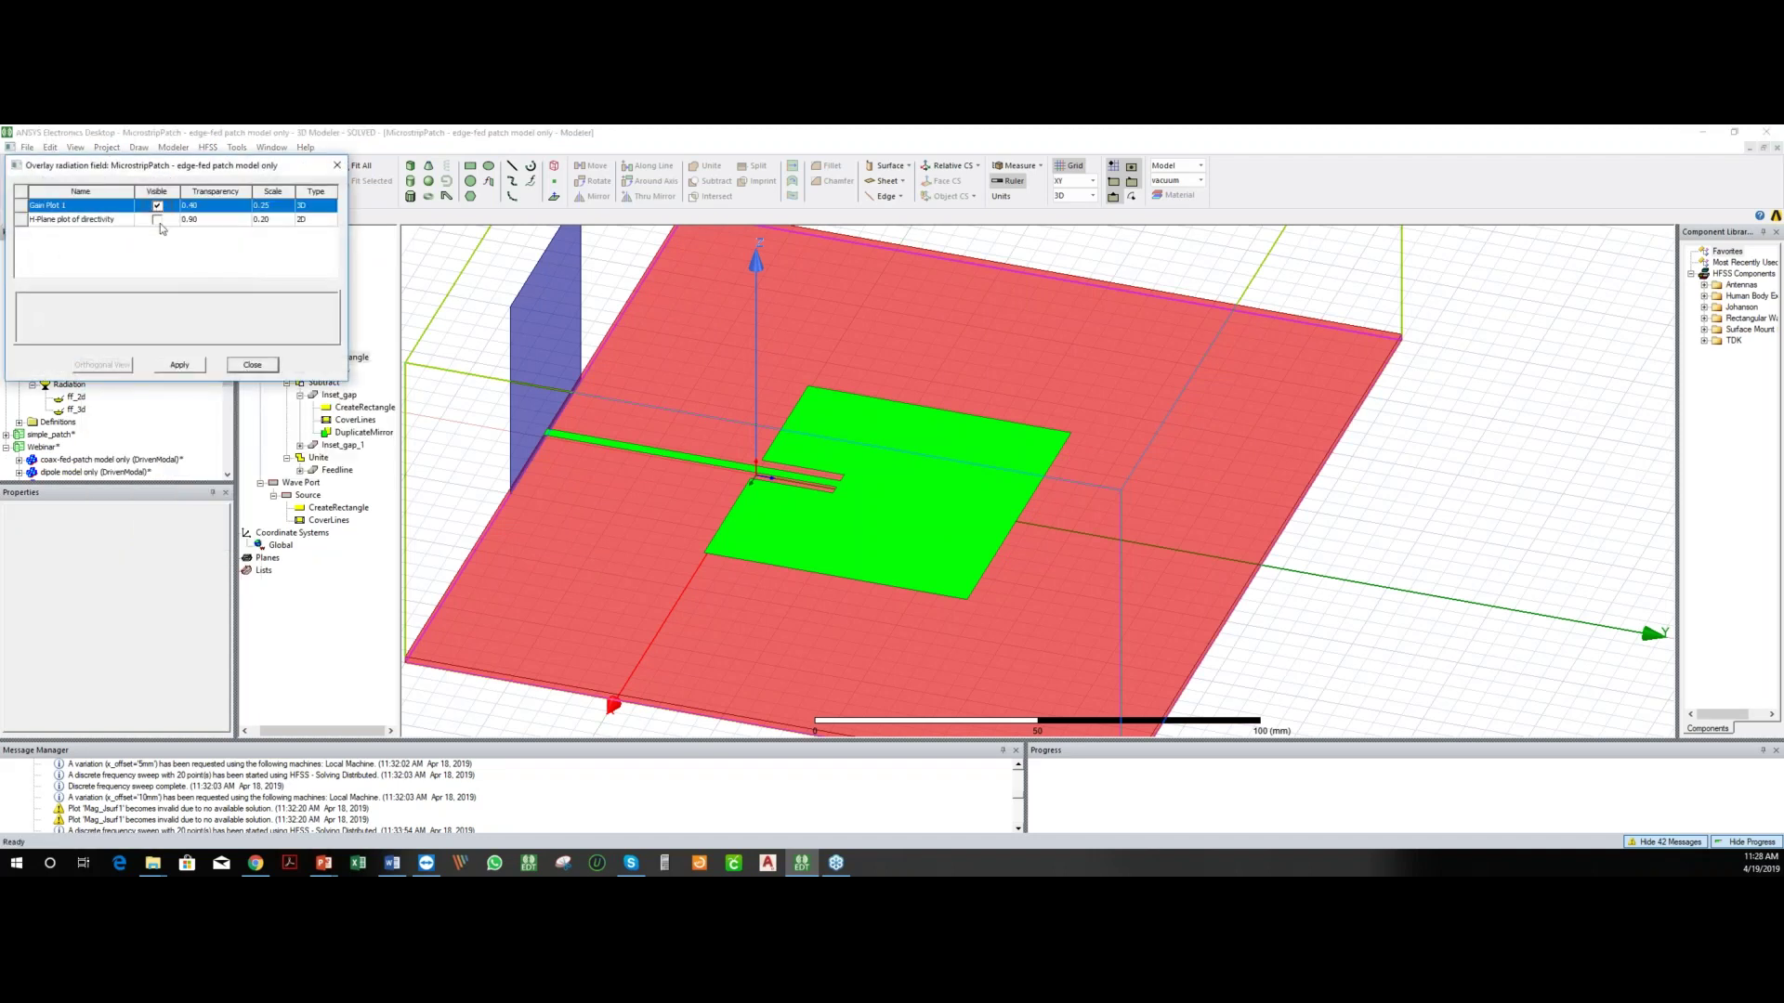
pyautogui.click(185, 366)
pyautogui.click(257, 368)
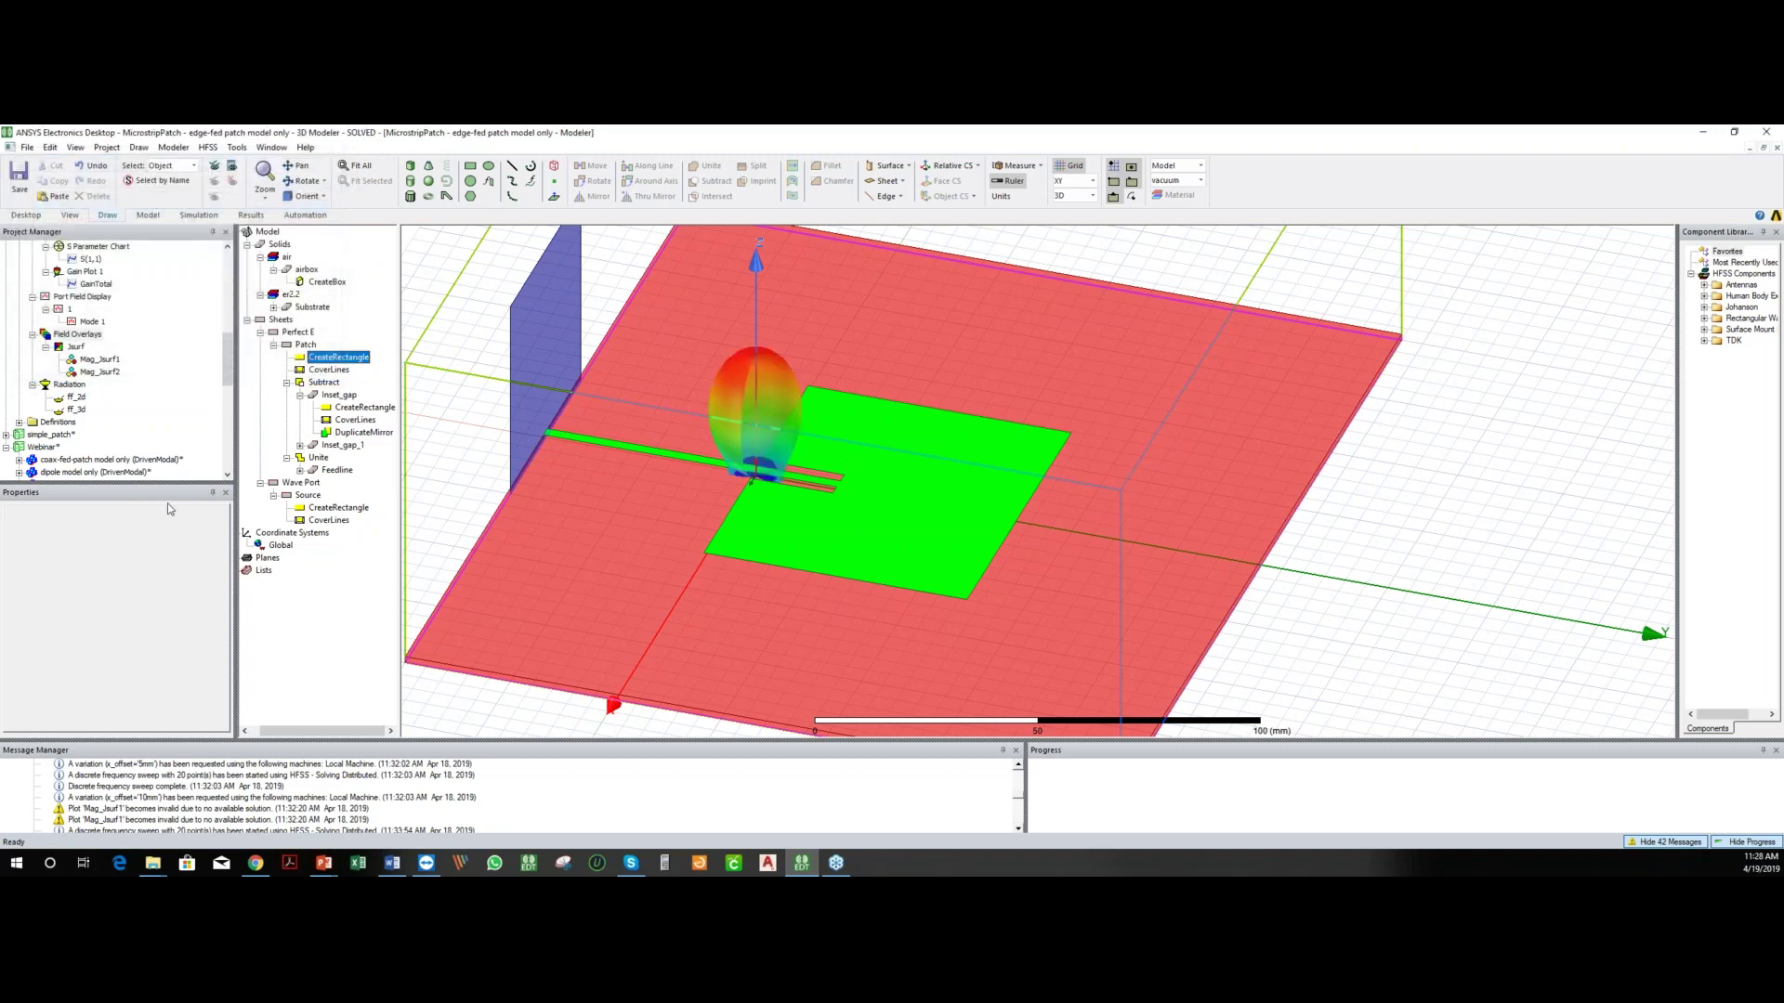
# - Reopen the radiation field overlay settings for the edge-fed patch and apply a scale of 1 to Gain Plot 1
pyautogui.click(74, 337)
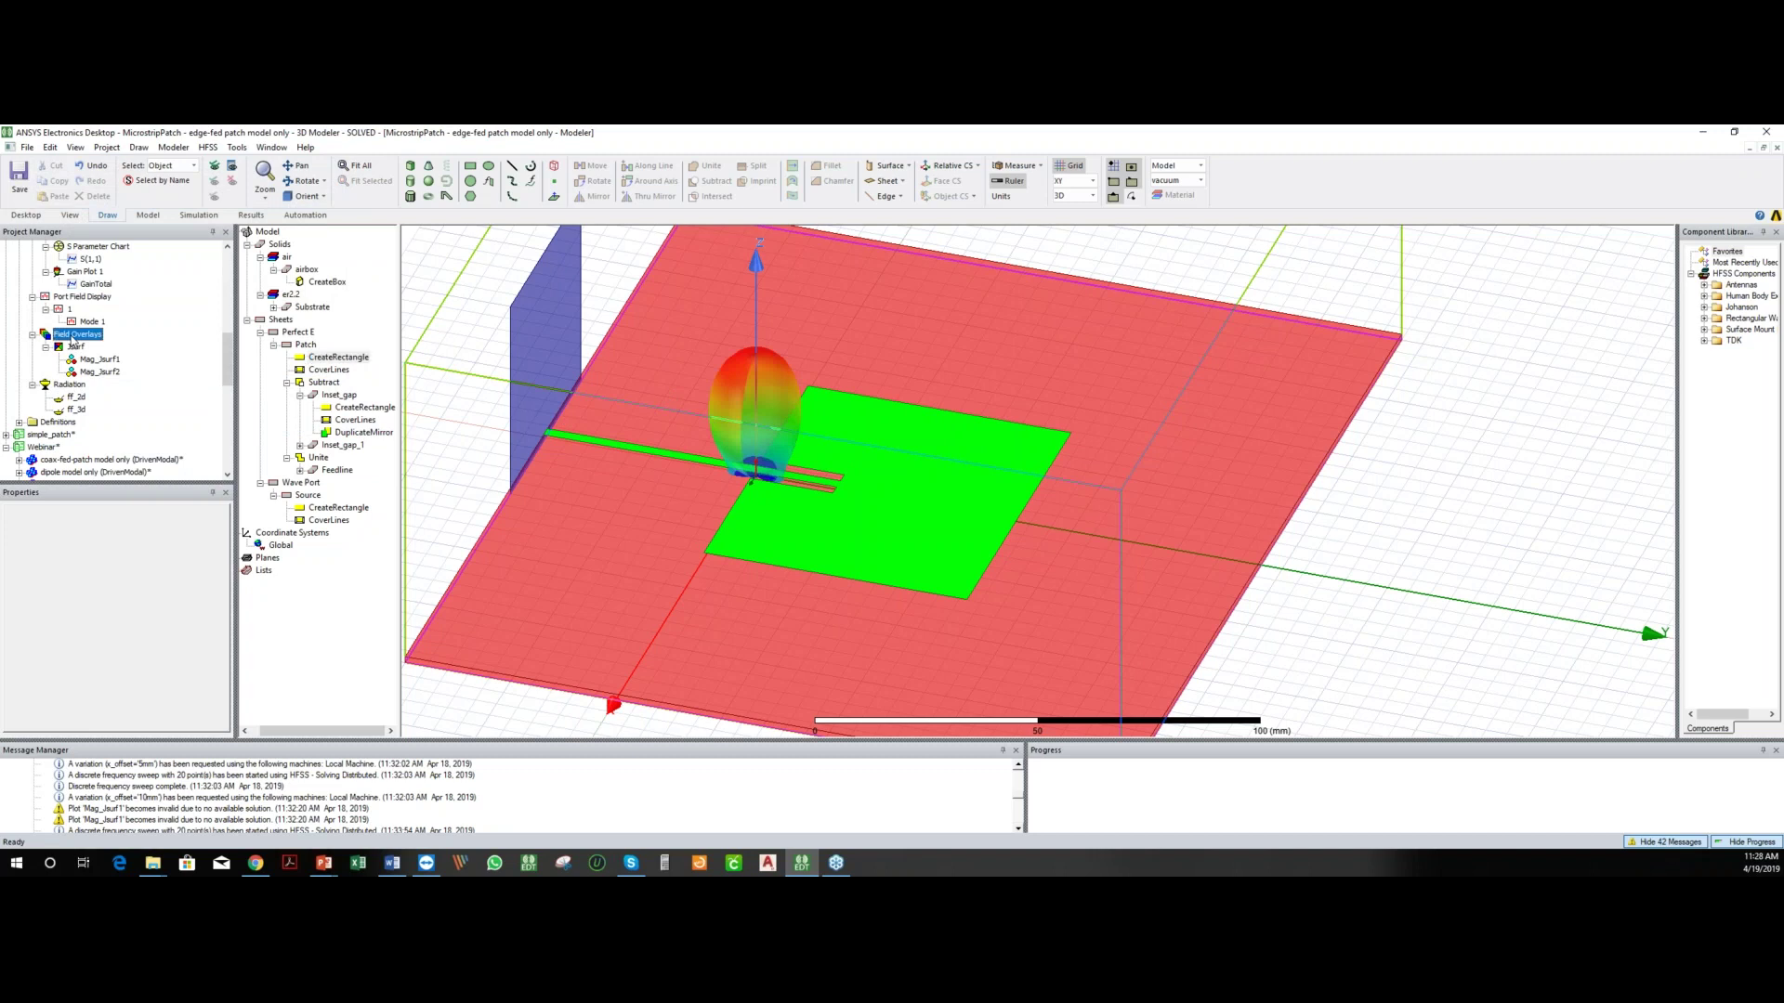
pyautogui.rightClick(75, 340)
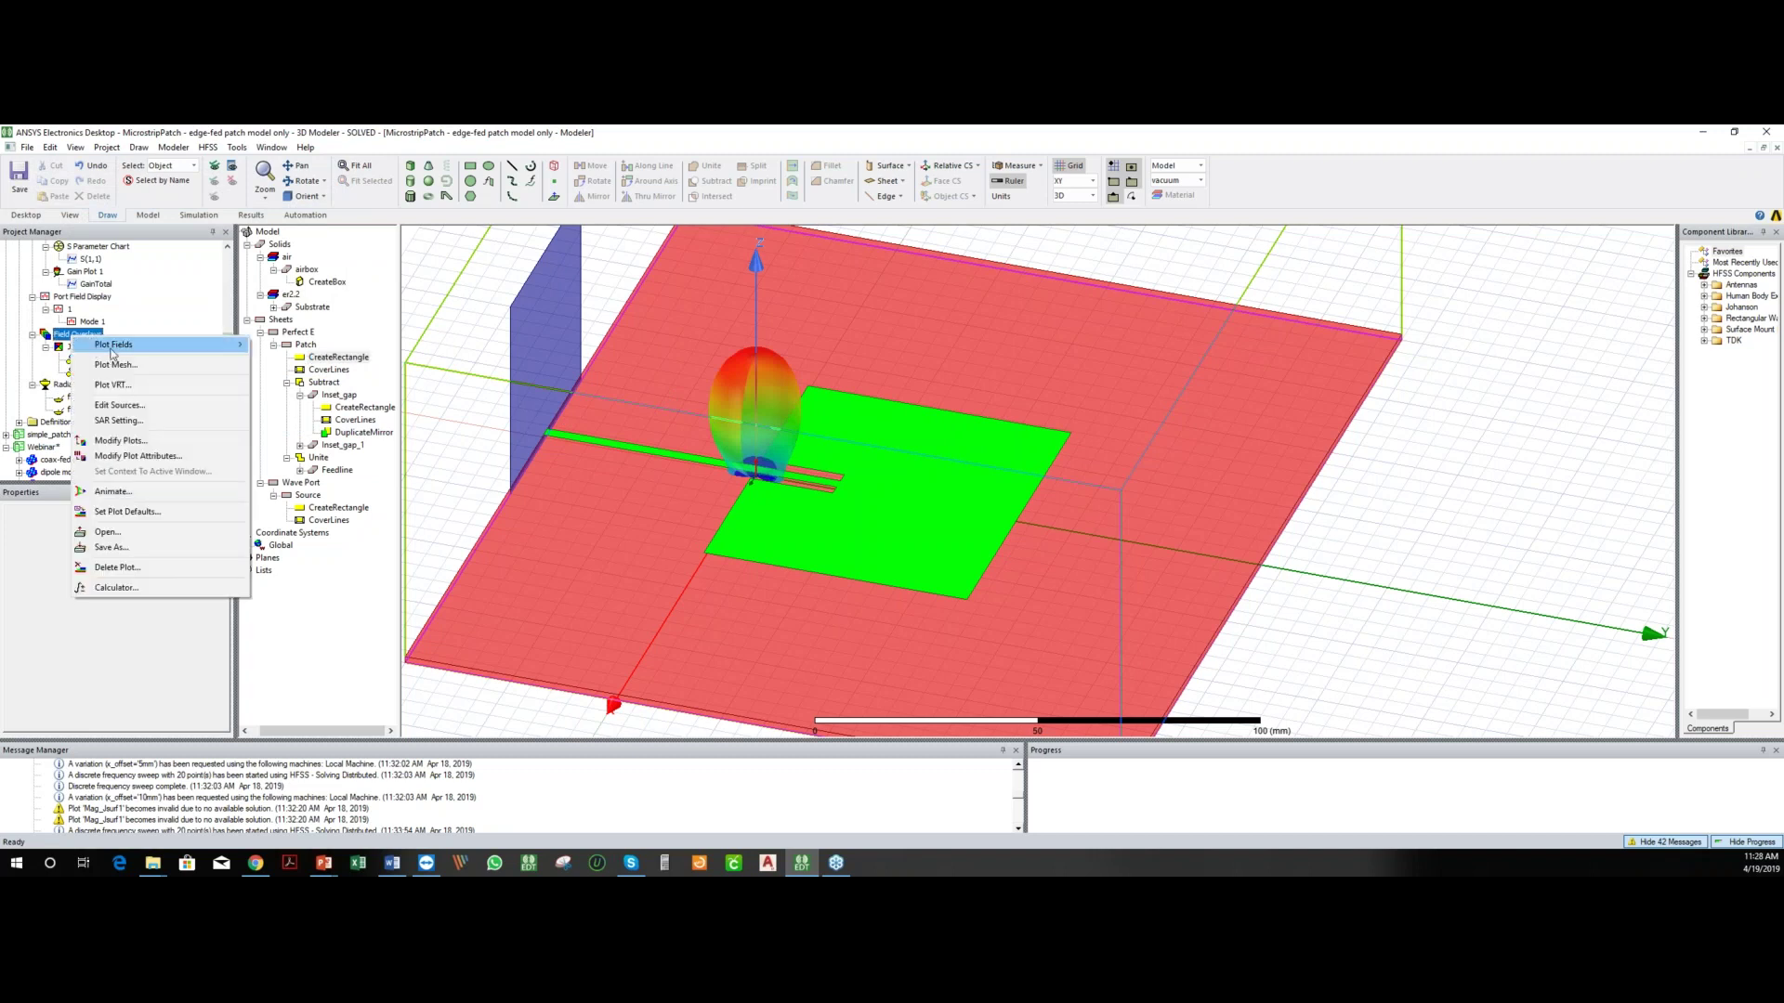
pyautogui.moveTo(114, 346)
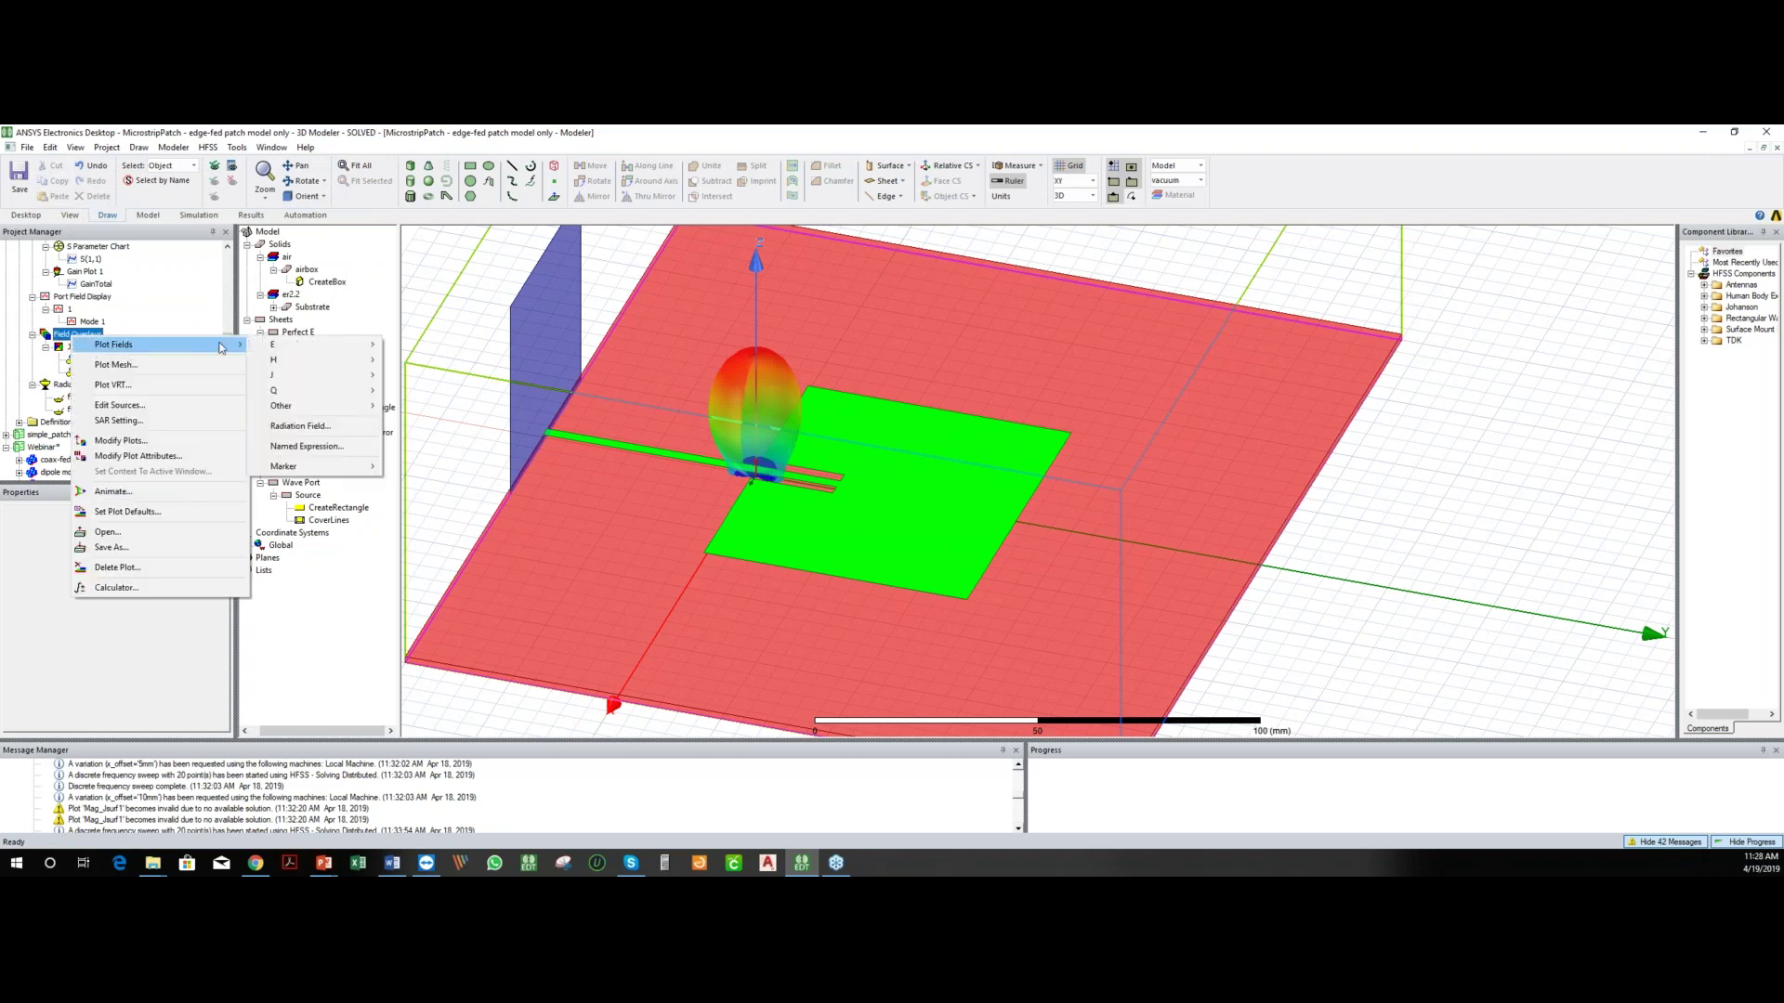
pyautogui.click(299, 425)
pyautogui.click(204, 205)
pyautogui.click(277, 205)
pyautogui.write('1')
pyautogui.press('Return')
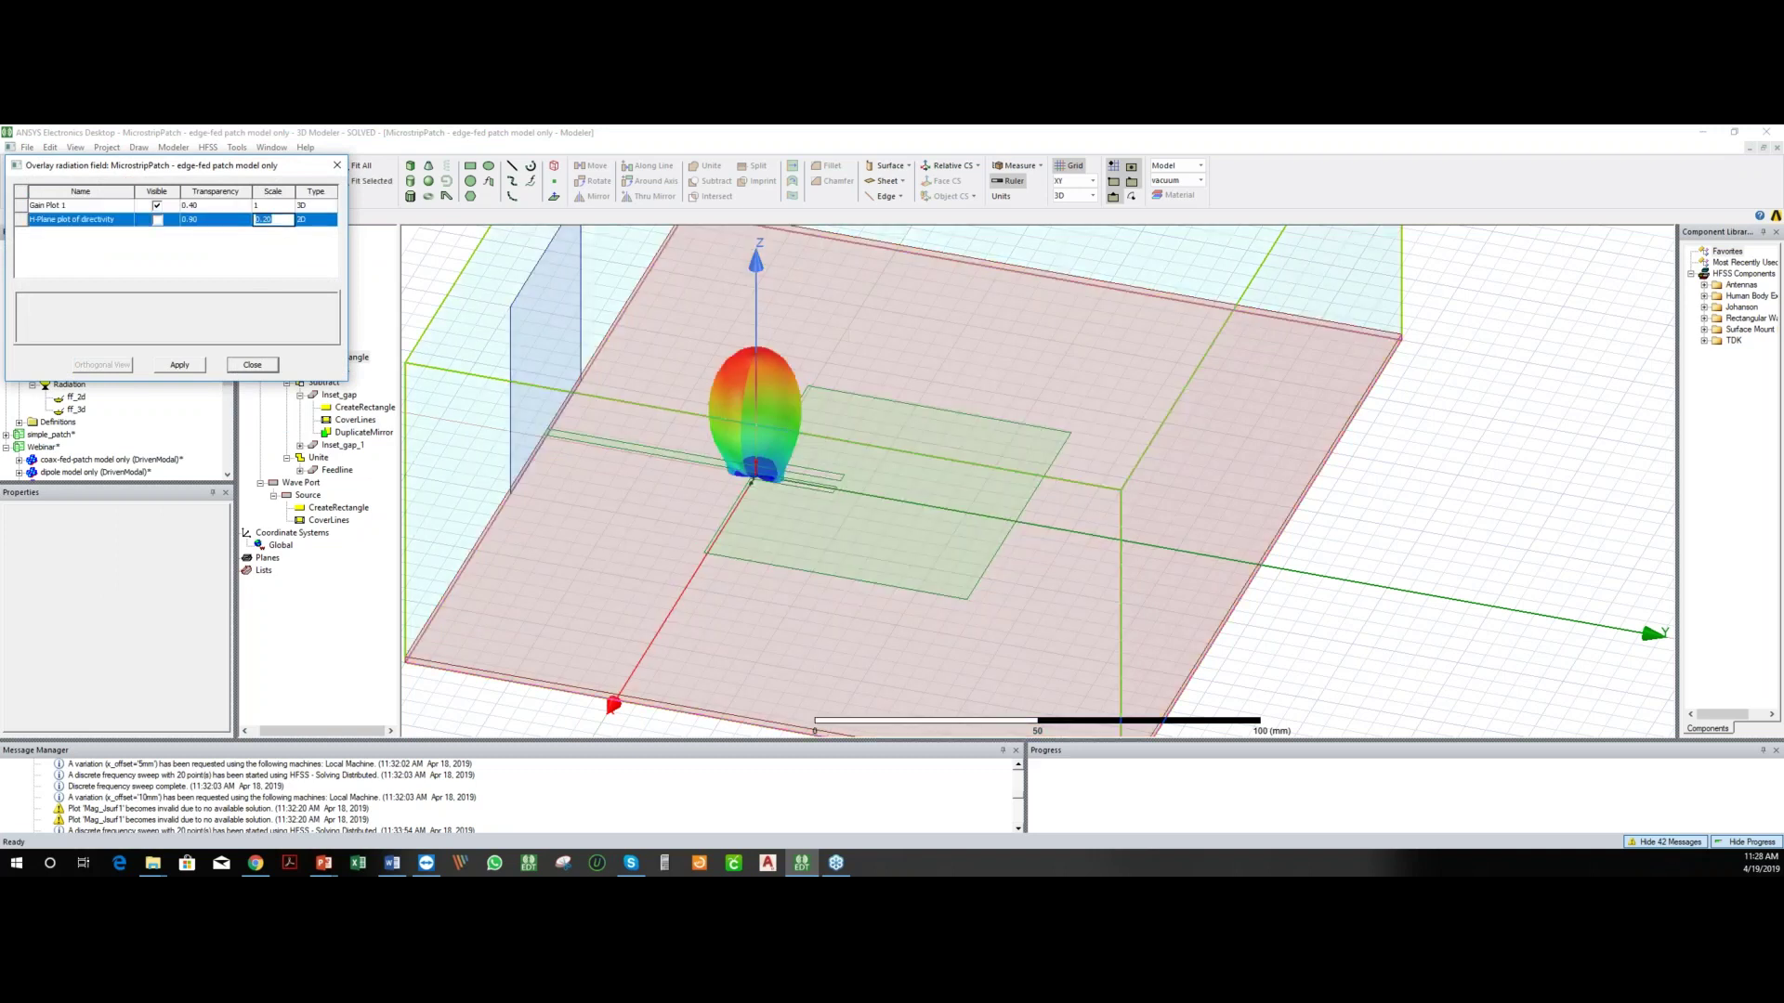
pyautogui.click(179, 364)
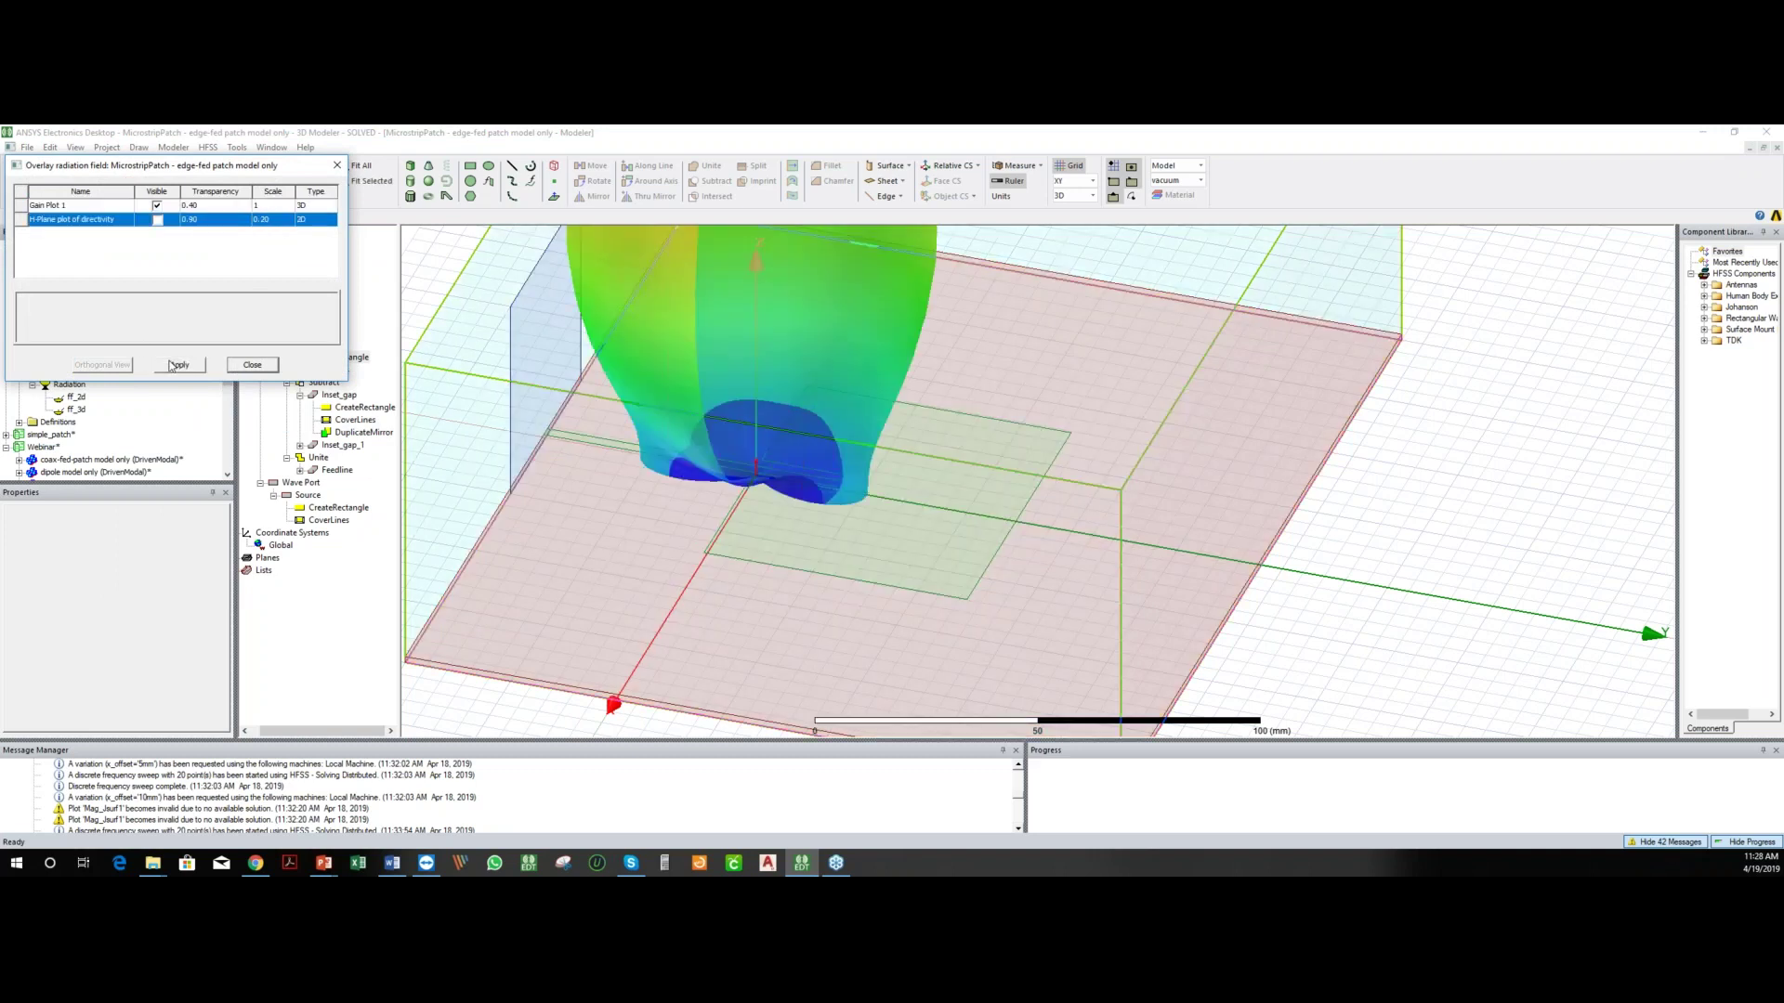
# - Set the Gain Plot 1 overlay scale to 0.5, apply it and close the overlay settings to inspect the pattern over the patch
pyautogui.click(268, 206)
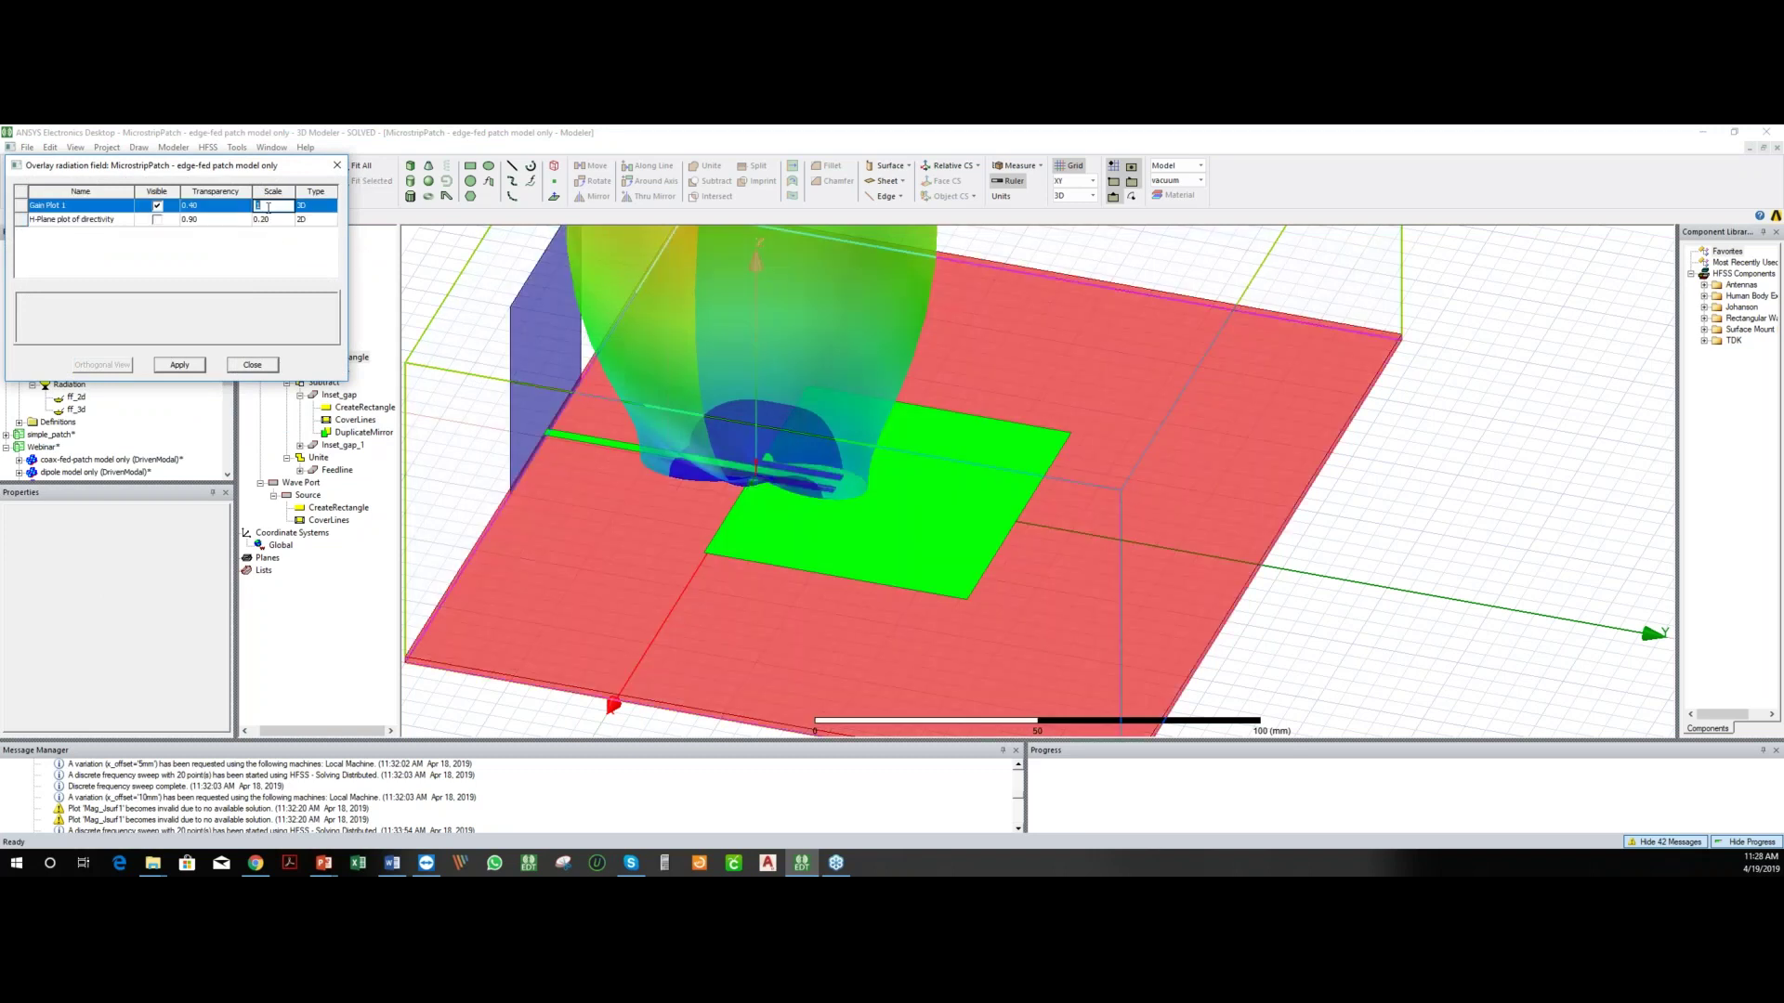
pyautogui.write('.5')
pyautogui.click(180, 365)
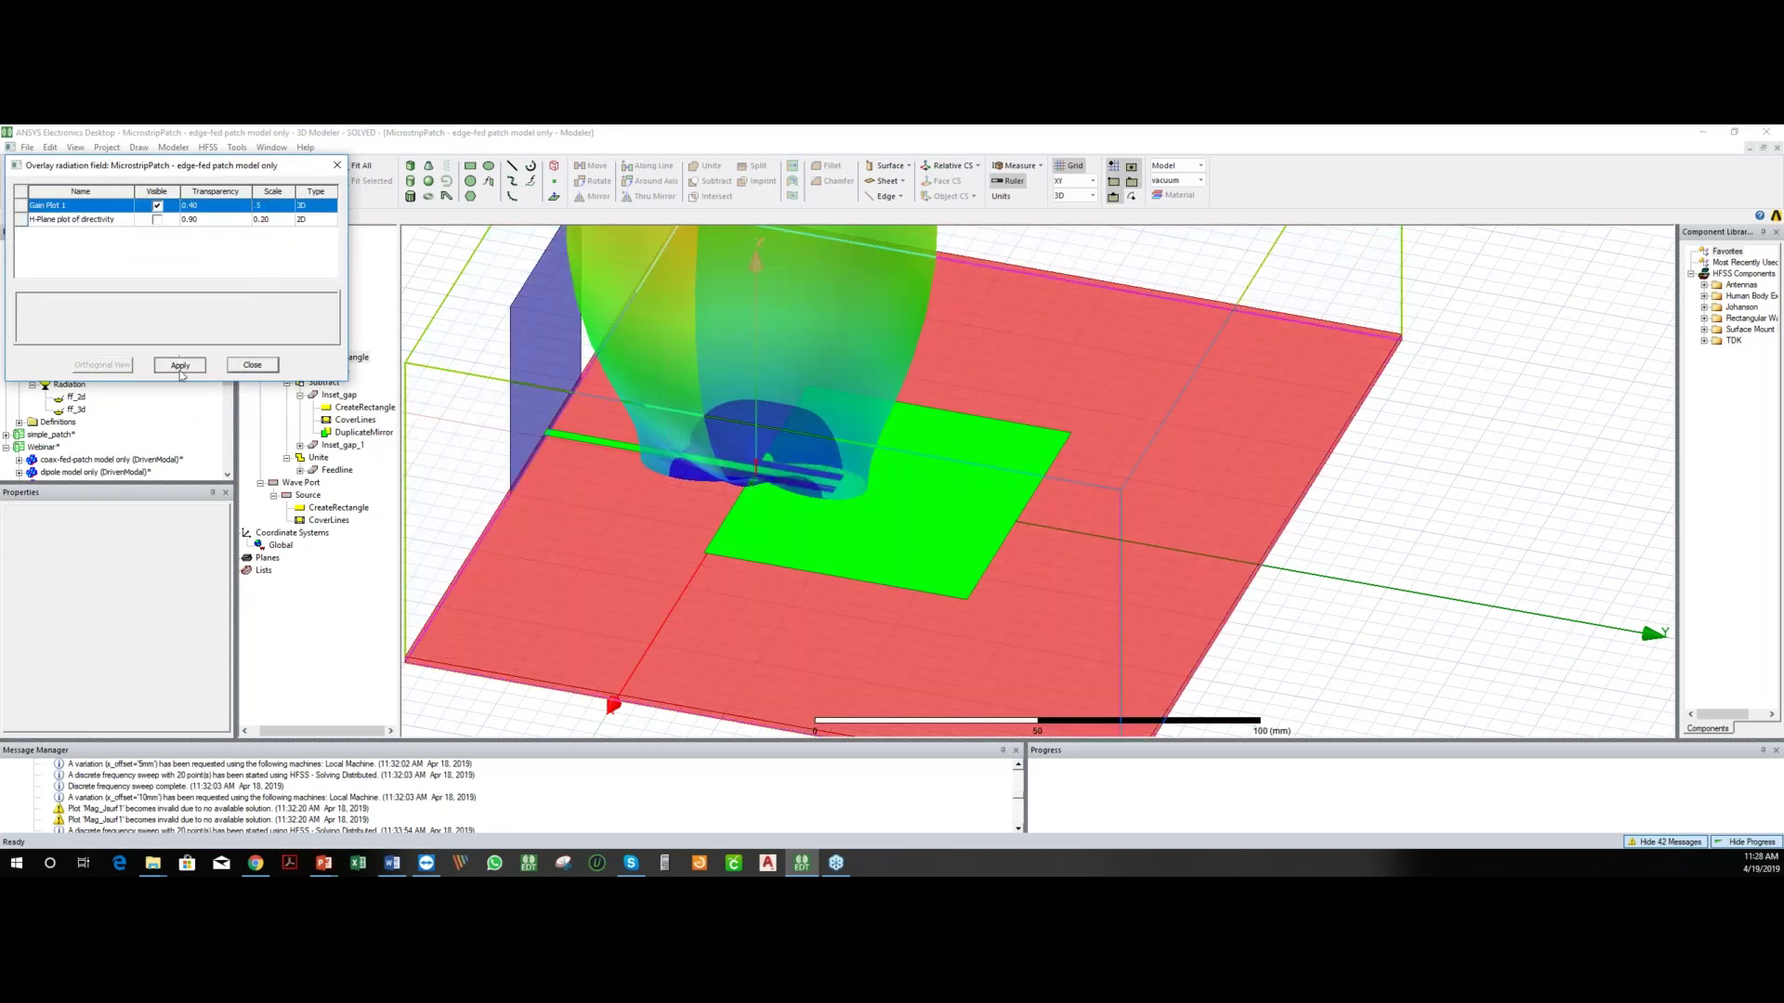
pyautogui.click(252, 365)
pyautogui.scroll(-3, 711, 355)
pyautogui.moveTo(769, 371); pyautogui.dragTo(937, 507)
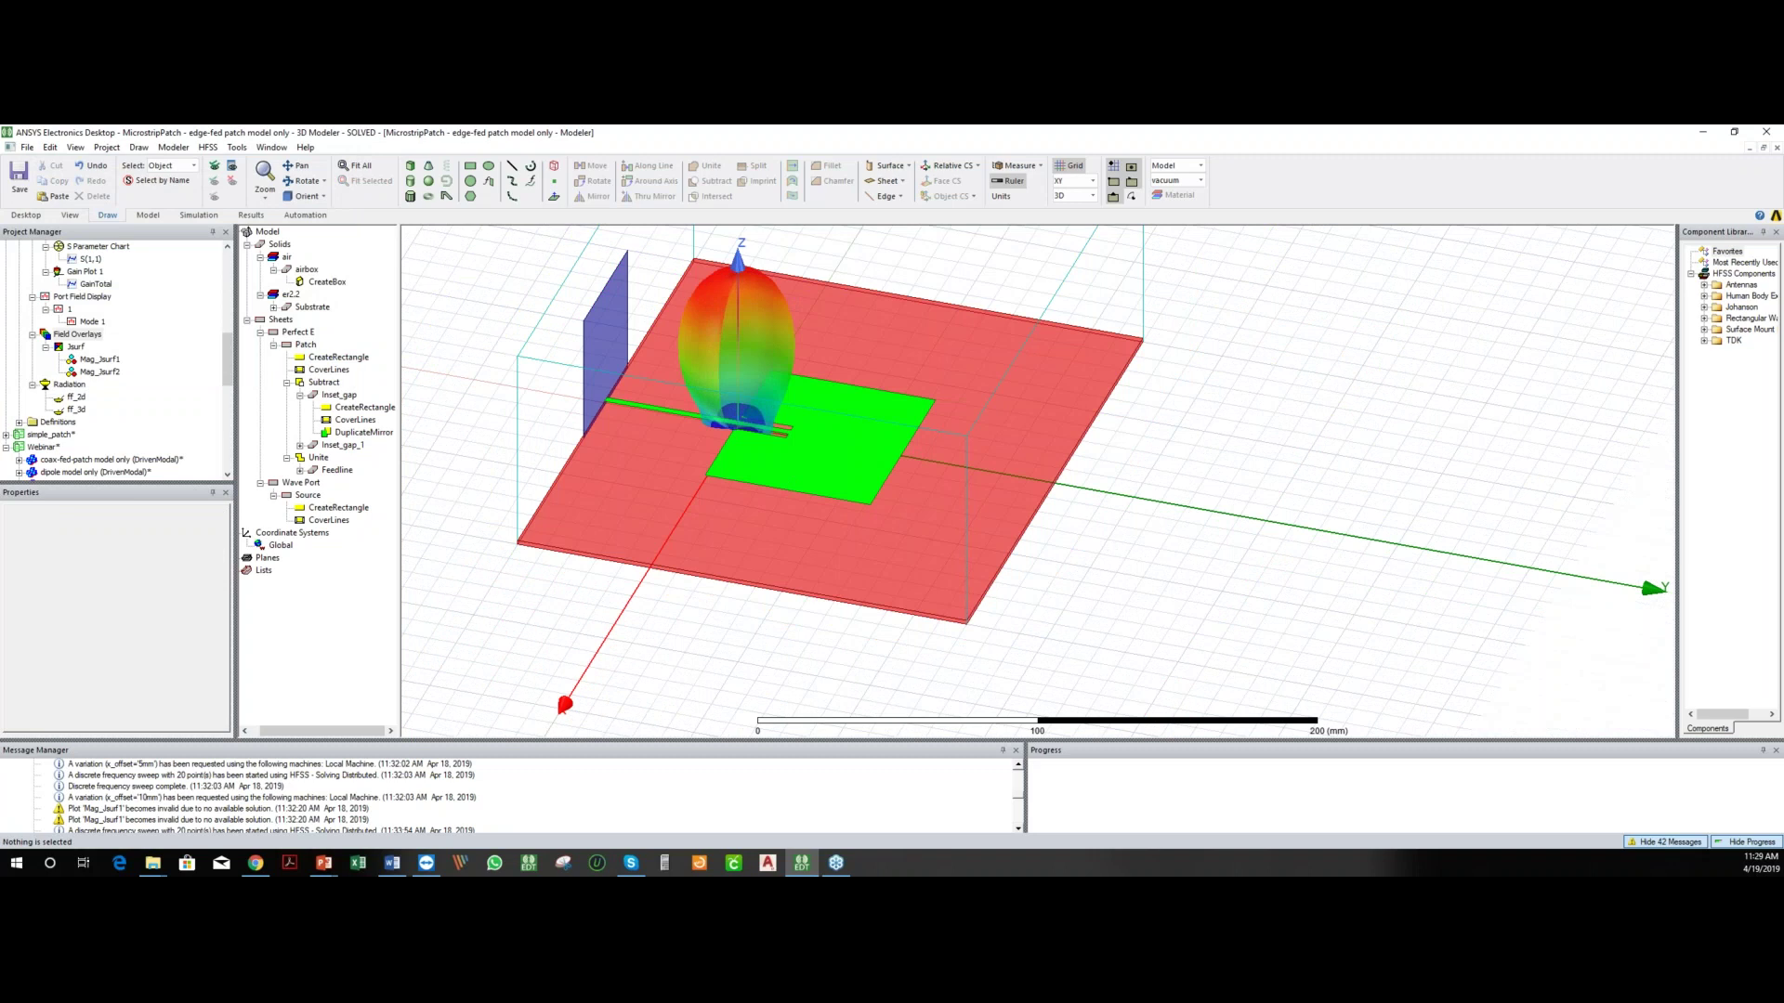
# - Examine the quantities offered for a new rectangular antenna parameters report, and close the dialog without creating the report
pyautogui.scroll(3, 109, 335)
pyautogui.scroll(1, 107, 311)
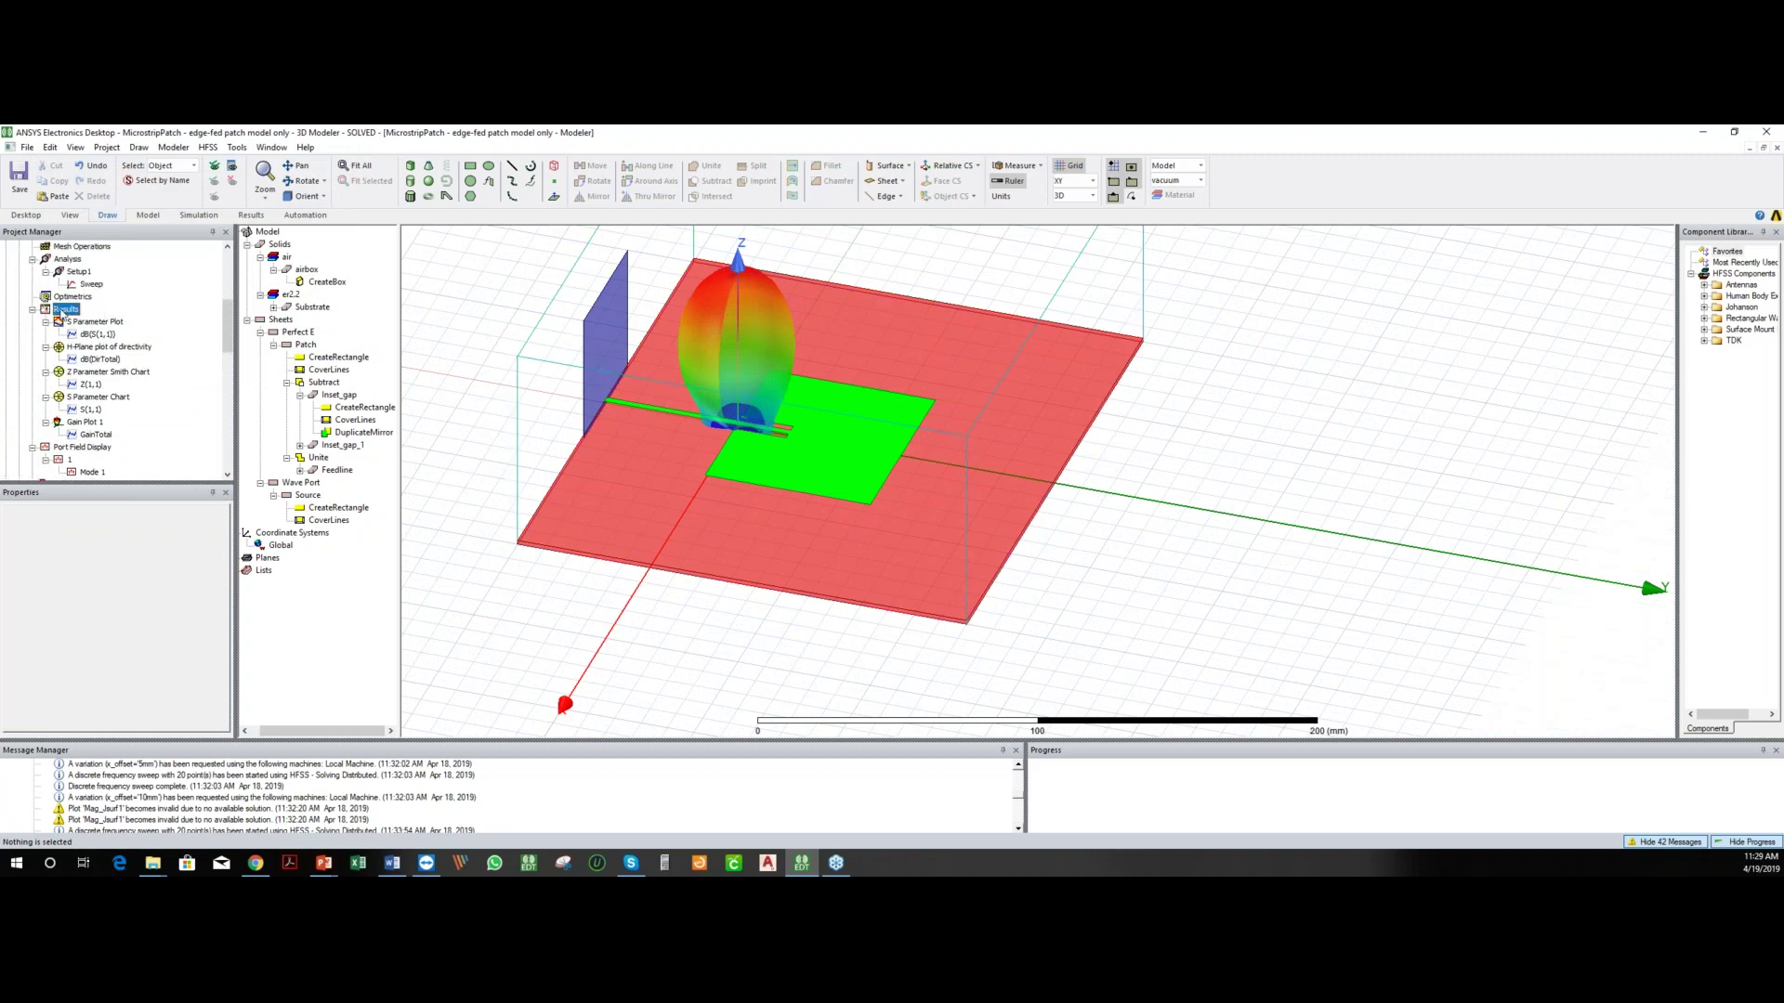
pyautogui.rightClick(65, 309)
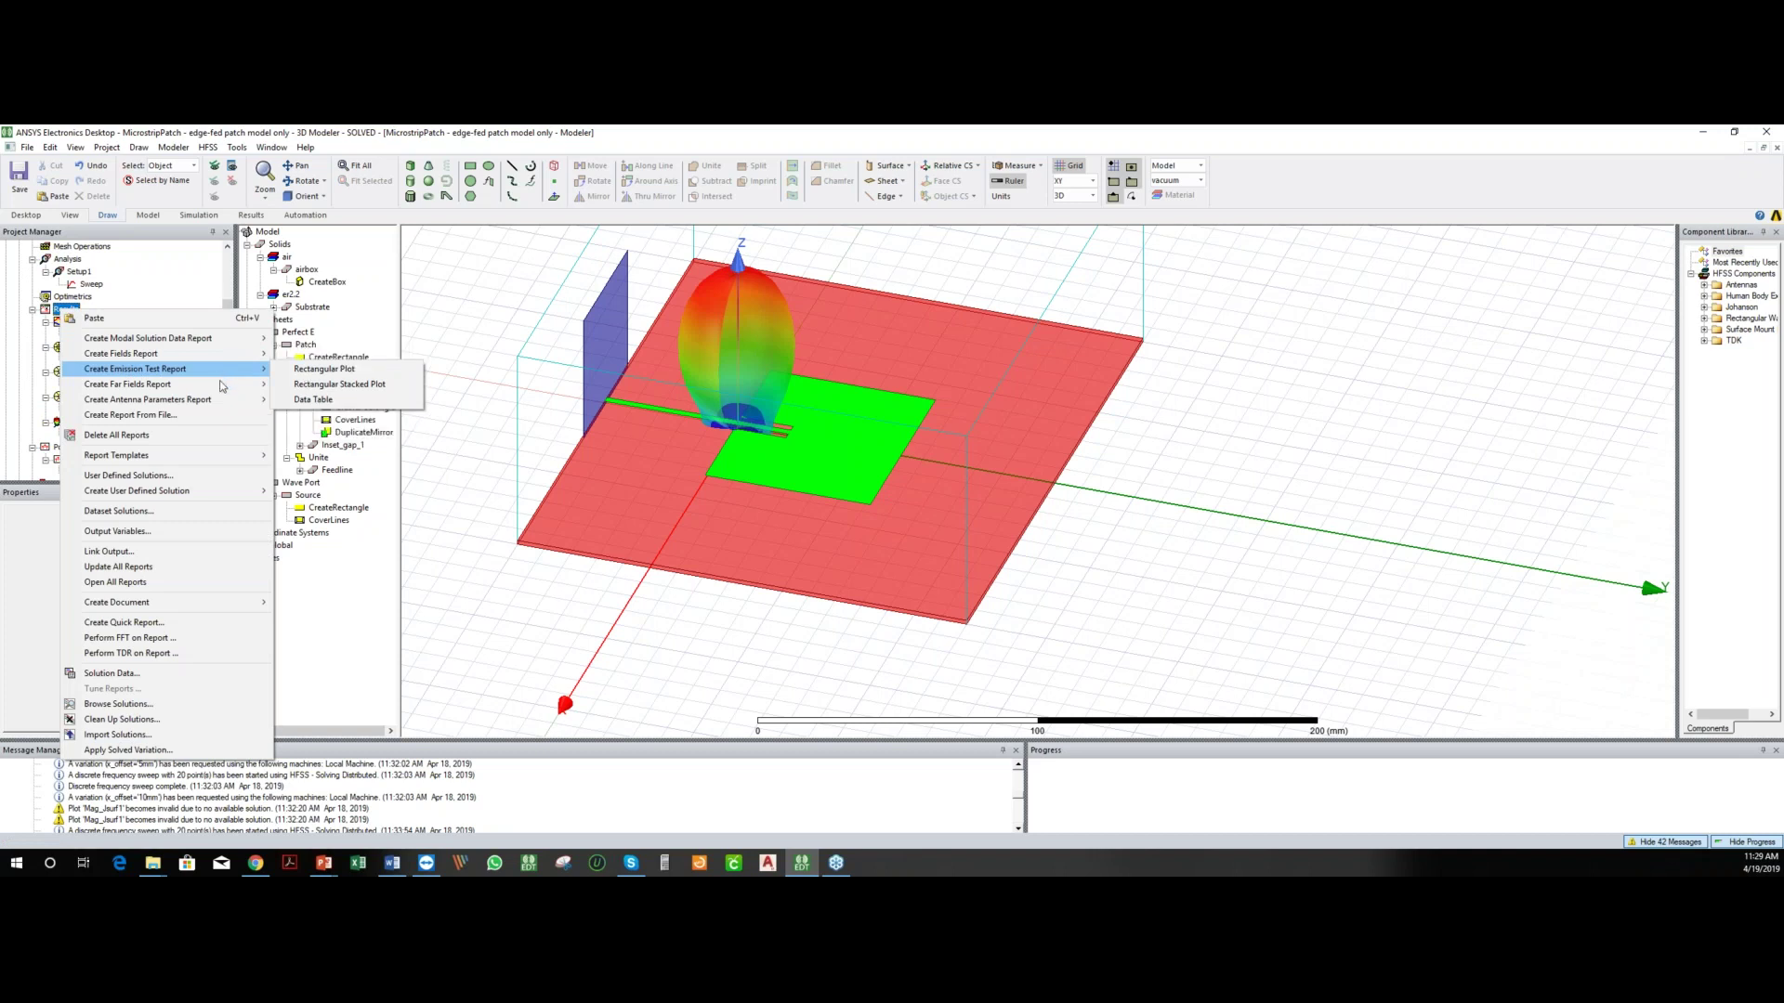
pyautogui.moveTo(201, 404)
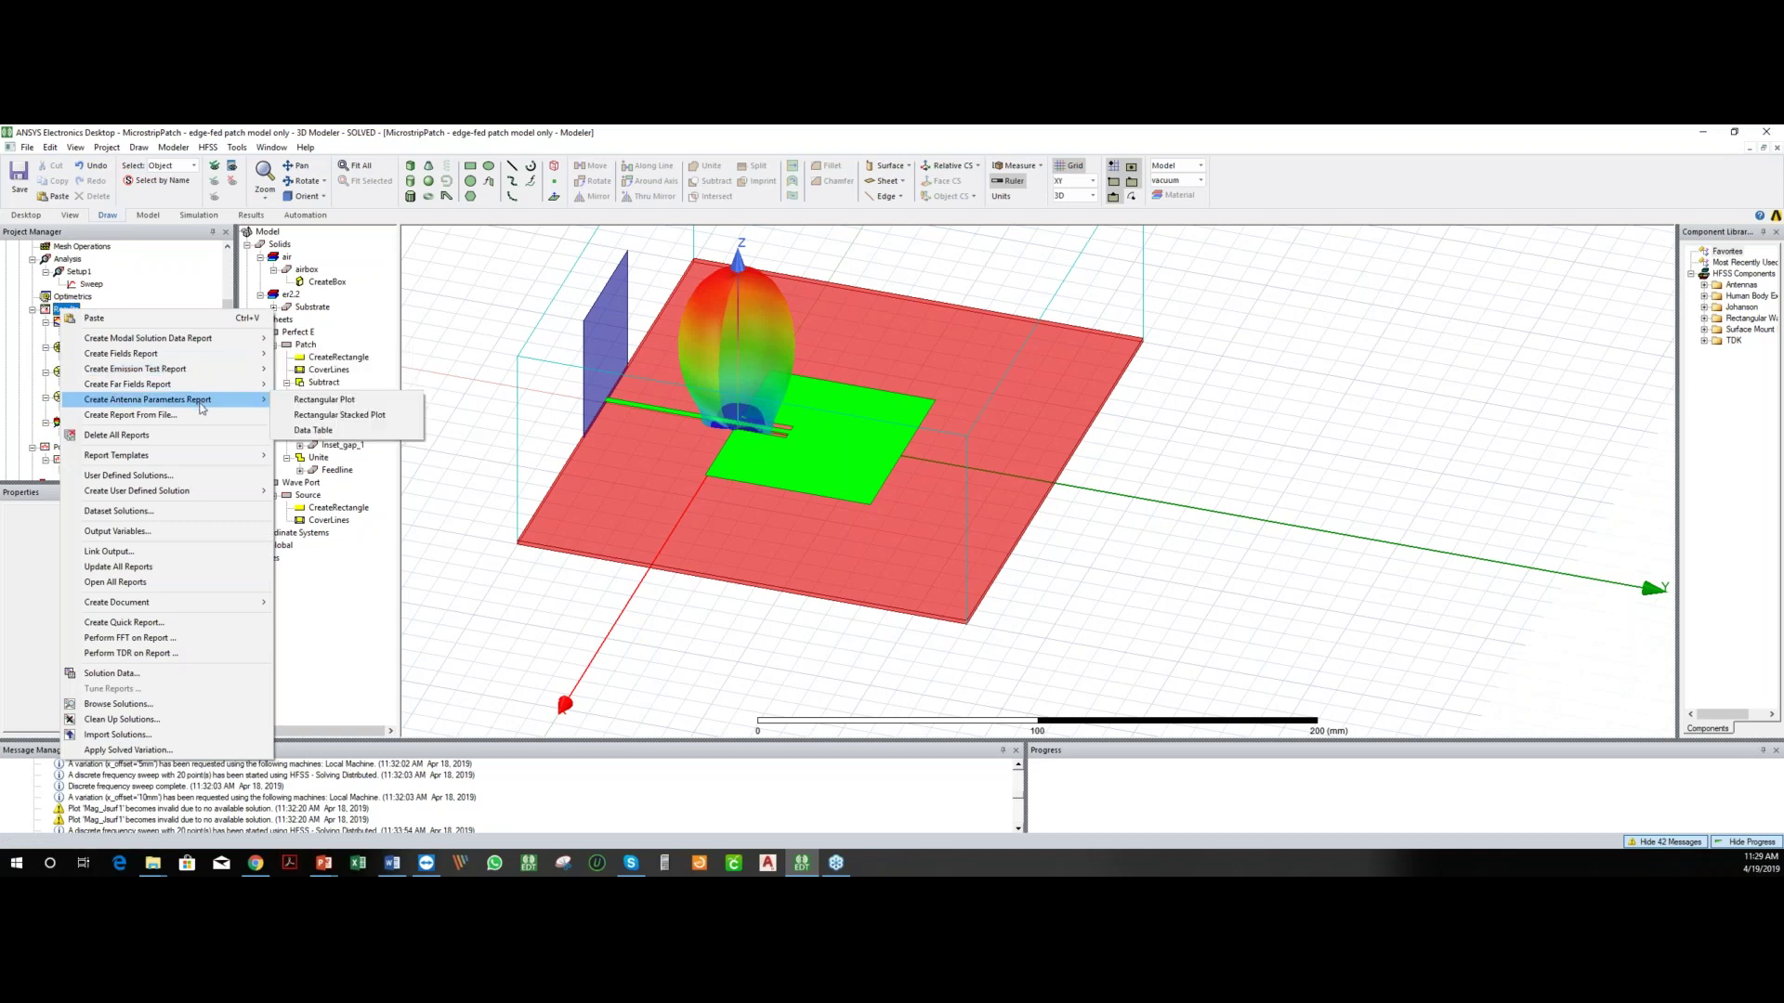
pyautogui.click(344, 401)
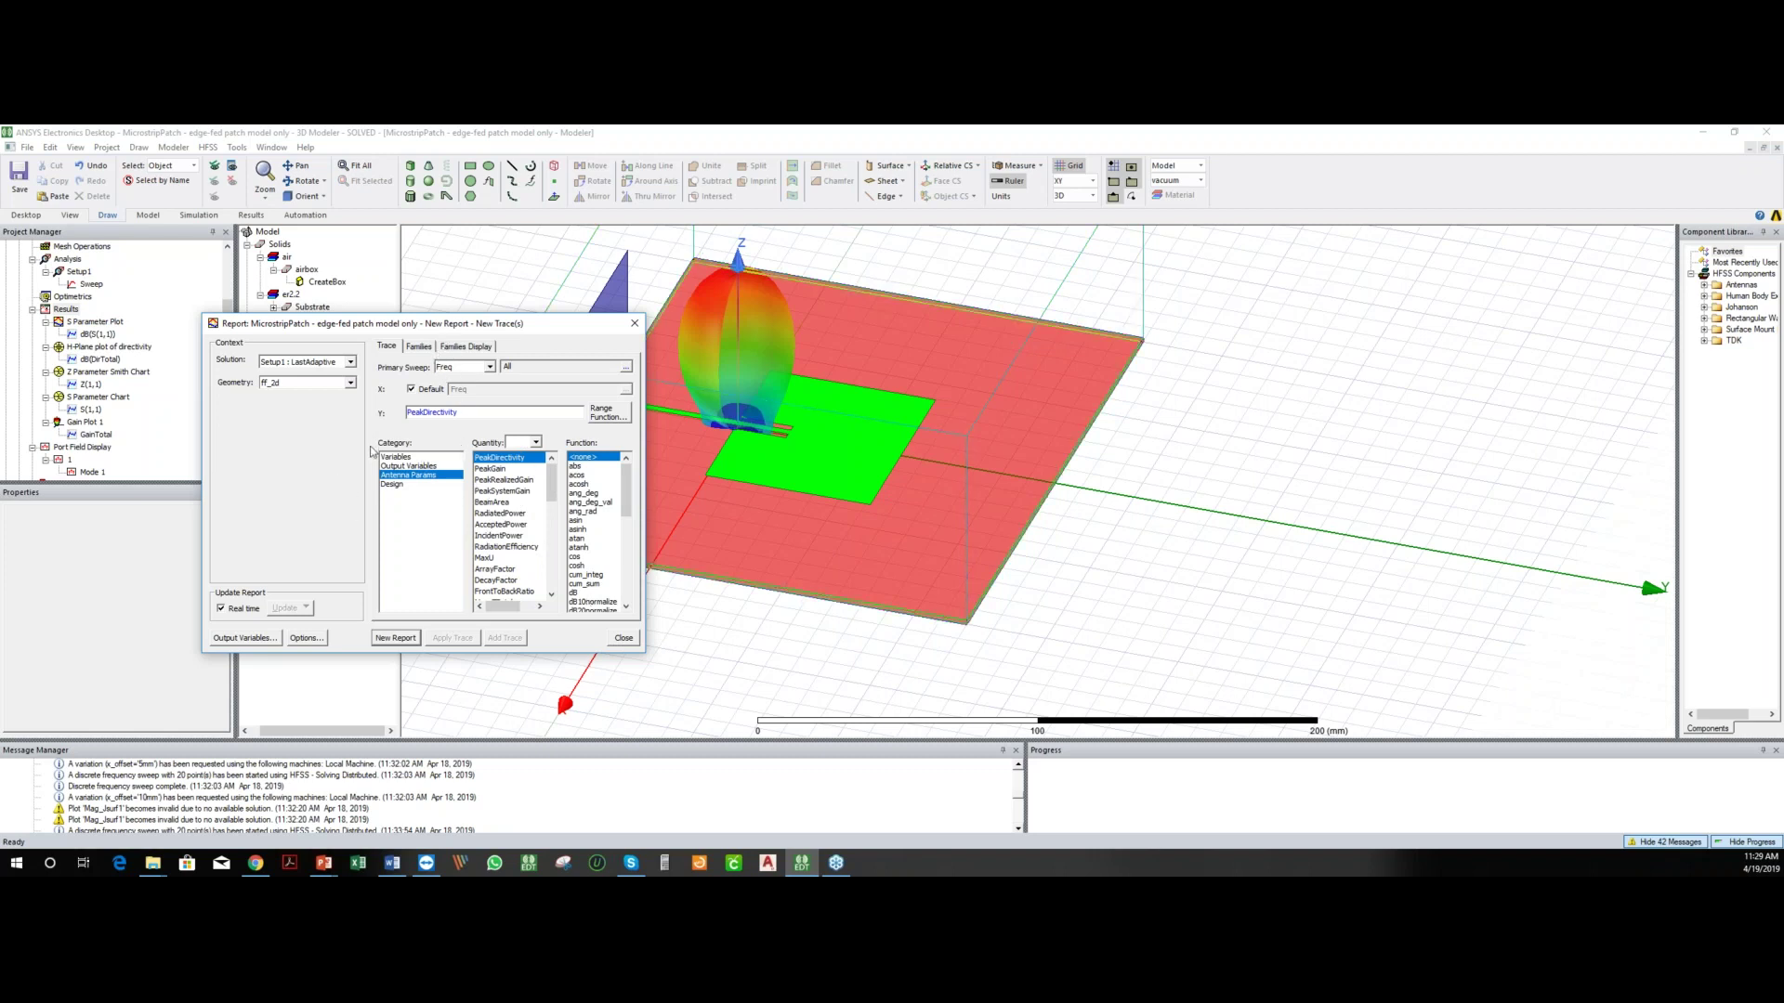
pyautogui.click(623, 639)
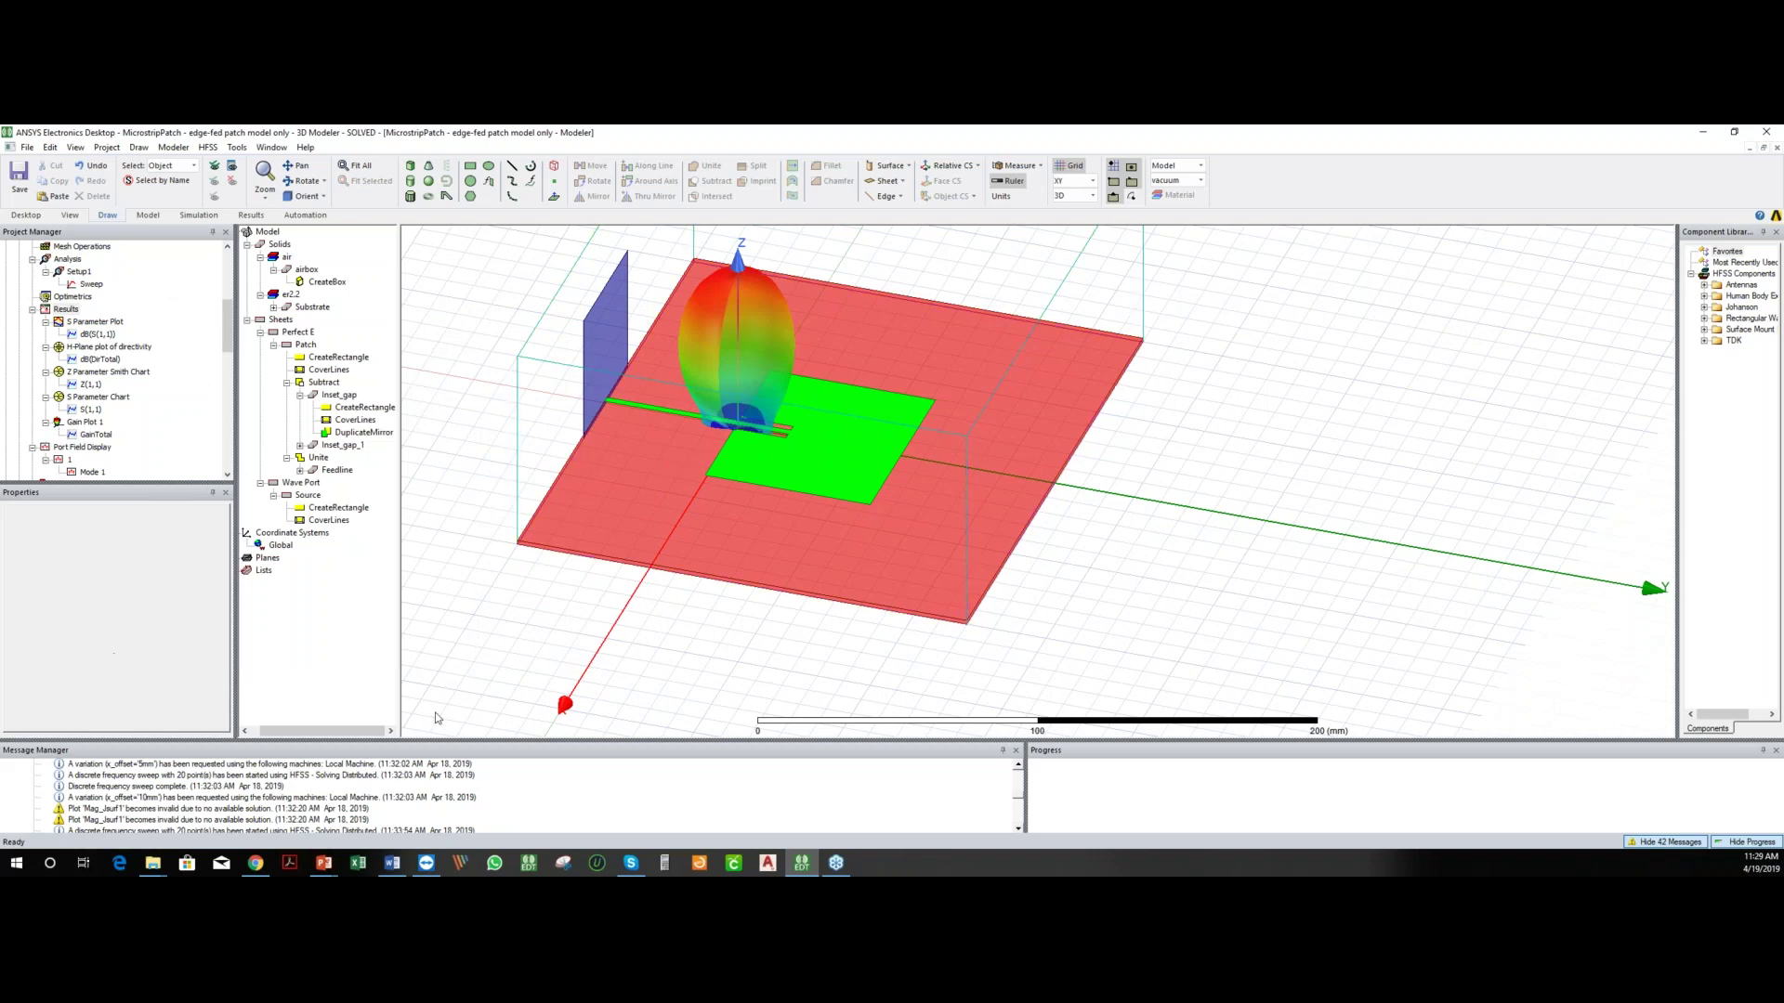
# - Switch to the presentation slide show and advance to the Common Mistakes slide
pyautogui.click(802, 866)
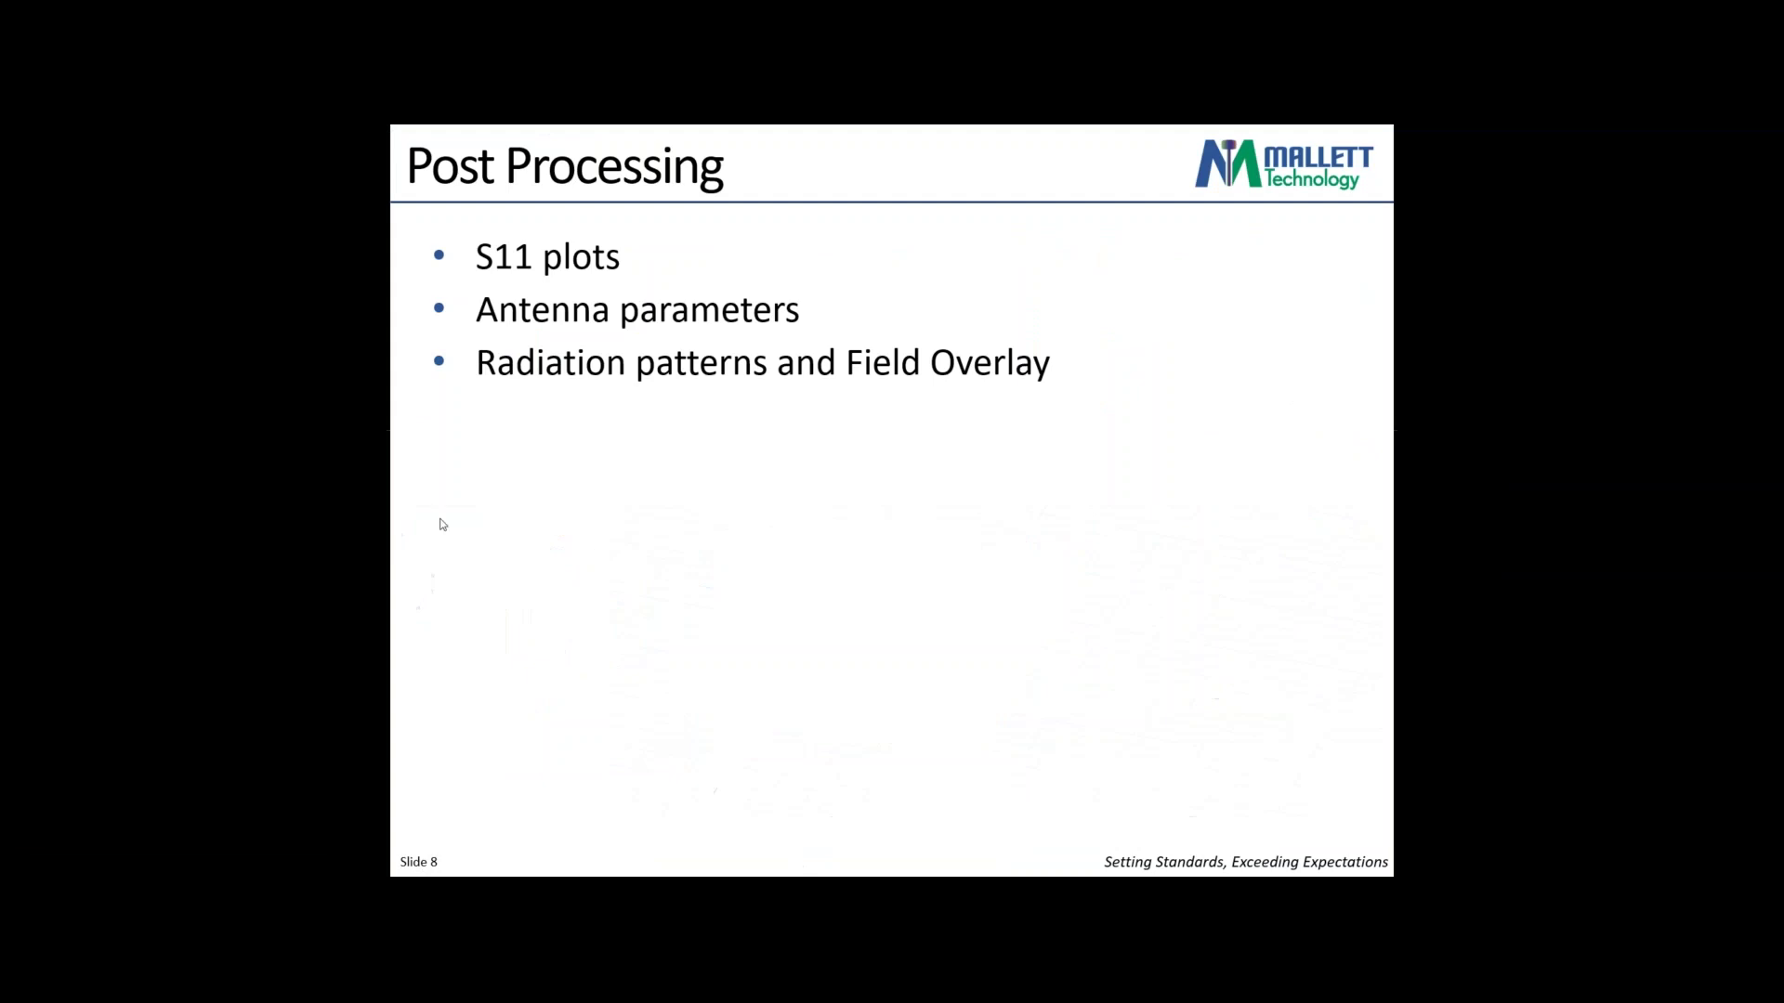
pyautogui.click(446, 519)
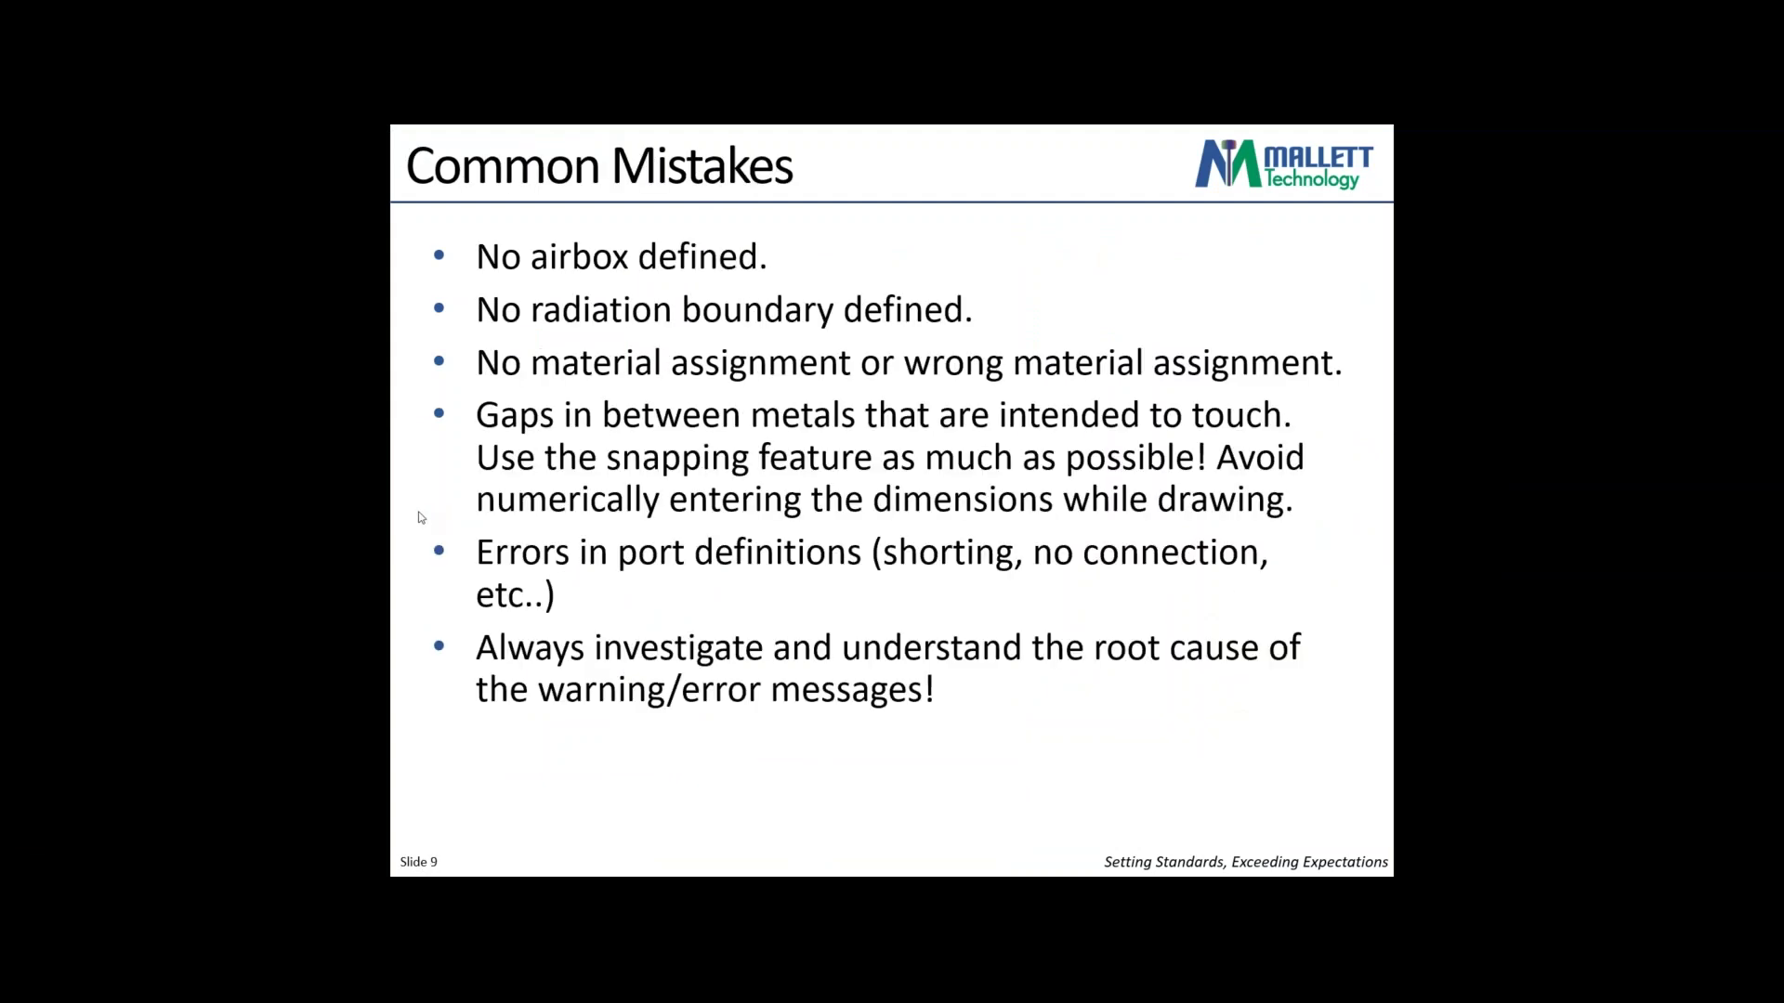
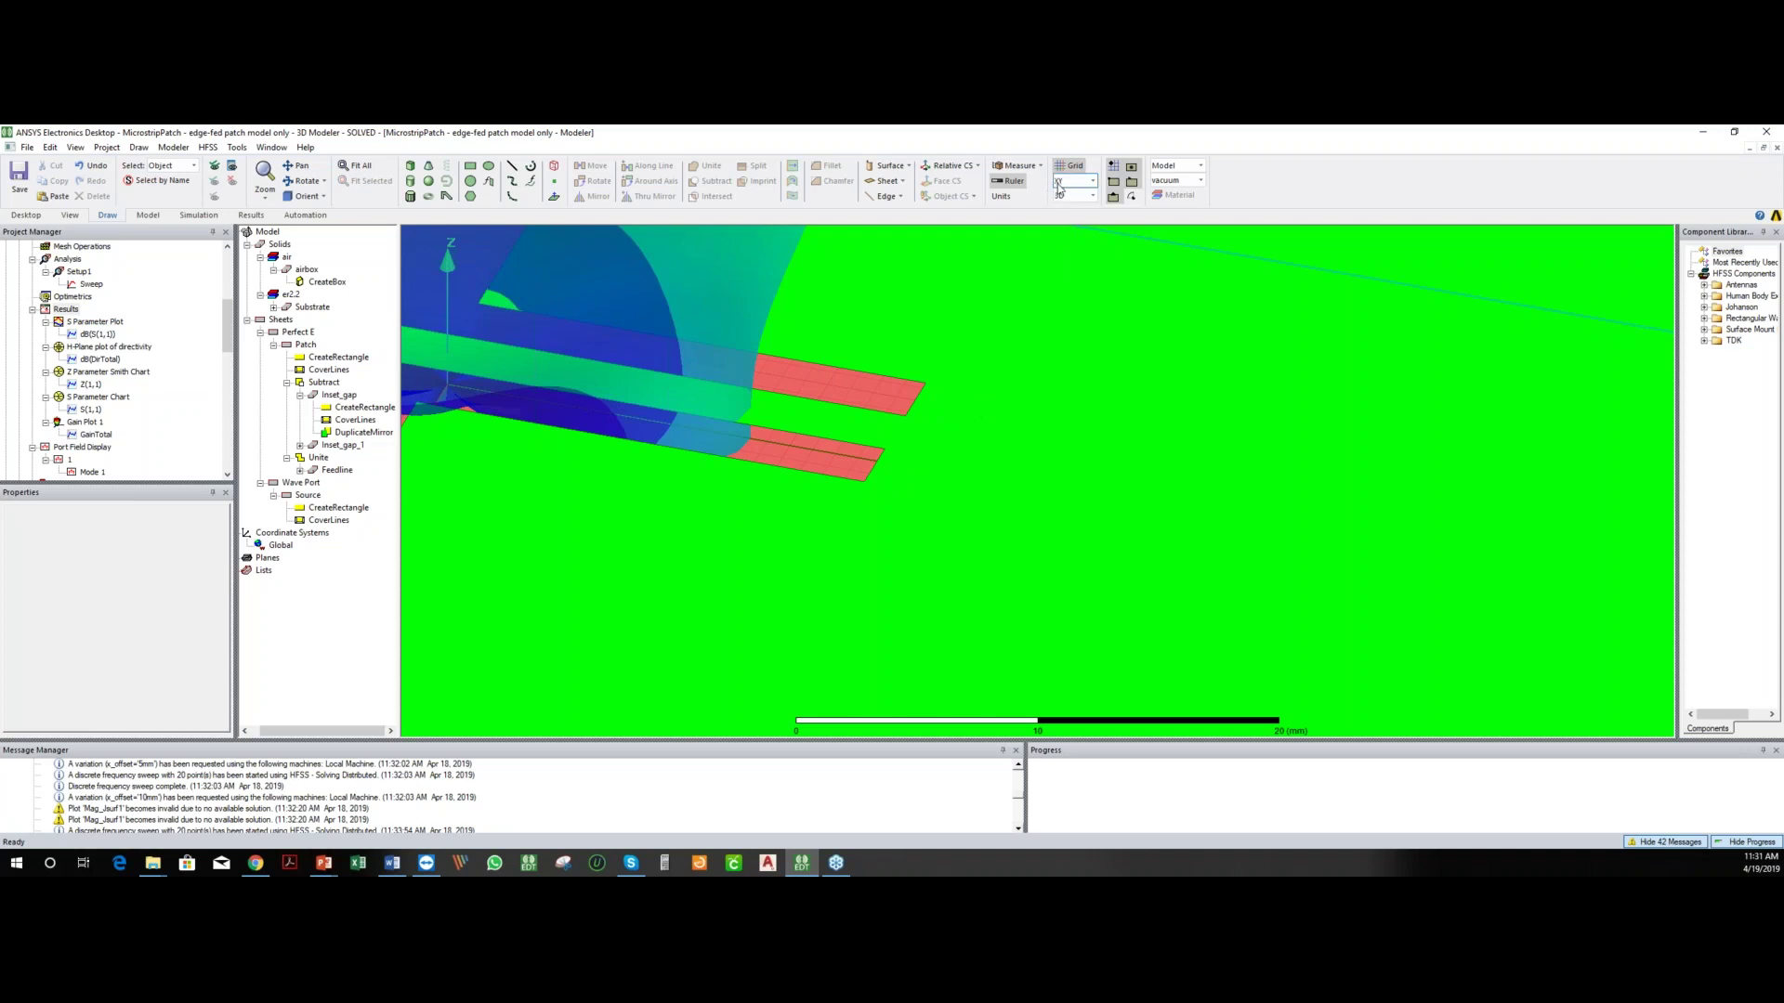
pyautogui.click(153, 216)
pyautogui.click(113, 215)
pyautogui.click(471, 166)
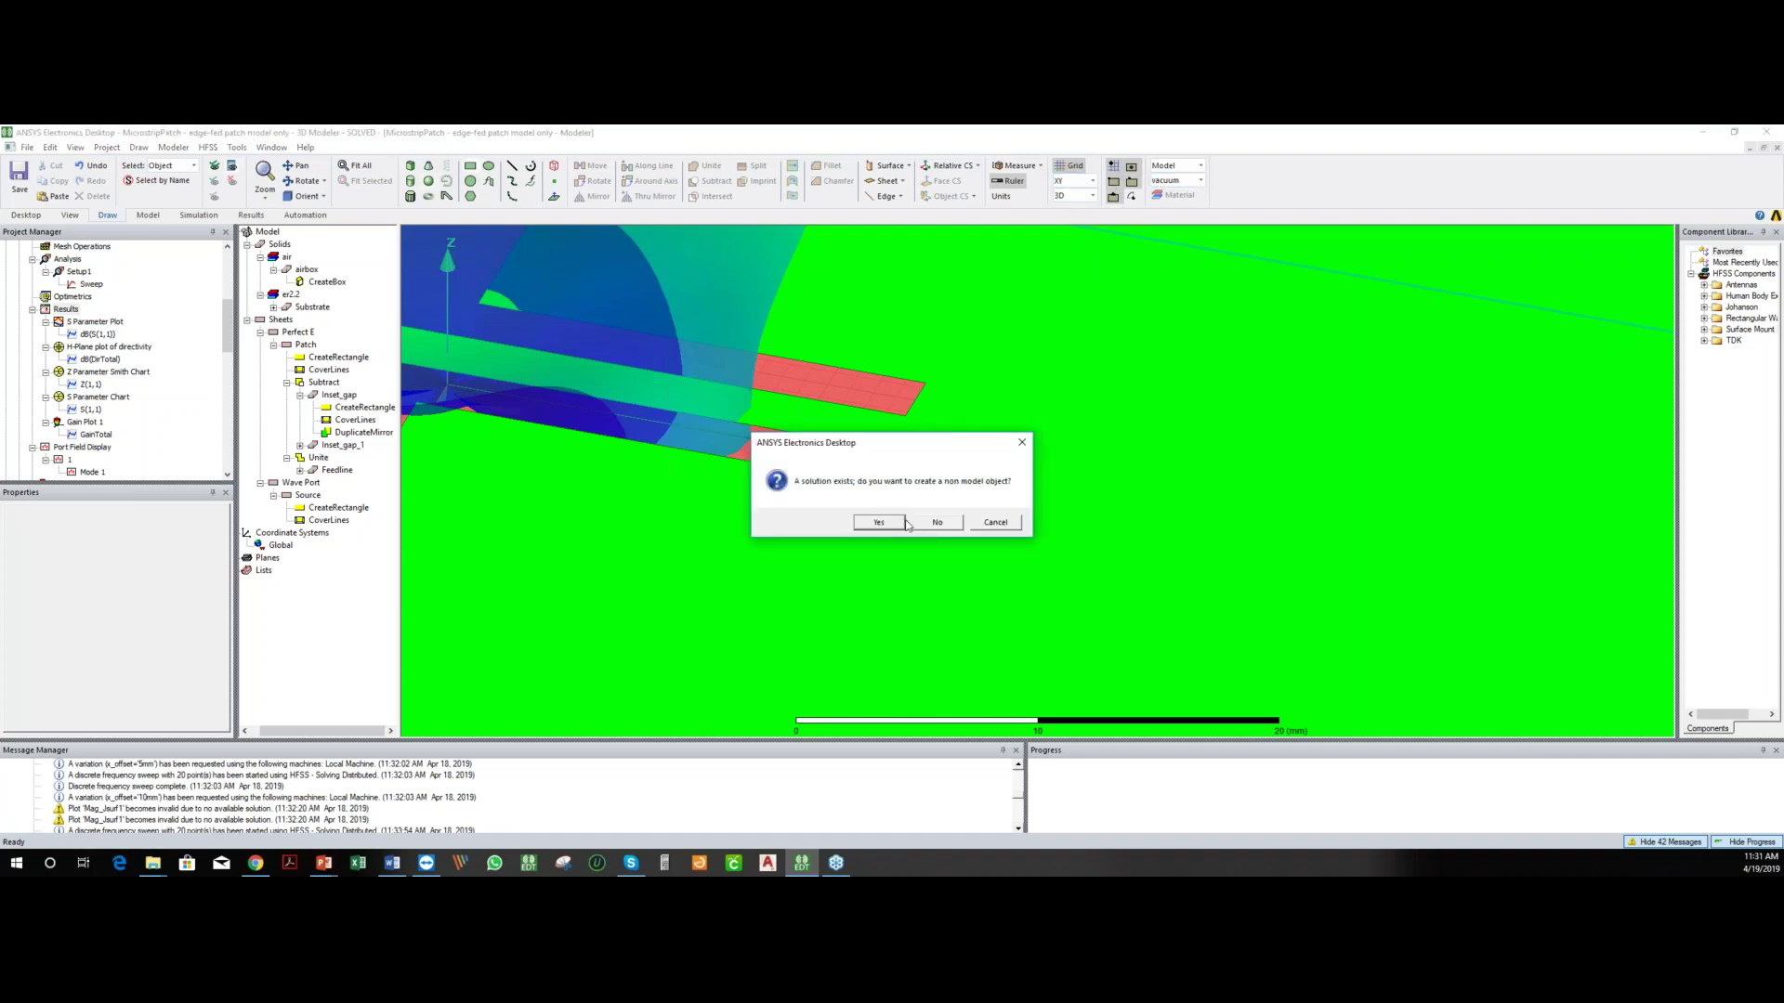
pyautogui.click(878, 522)
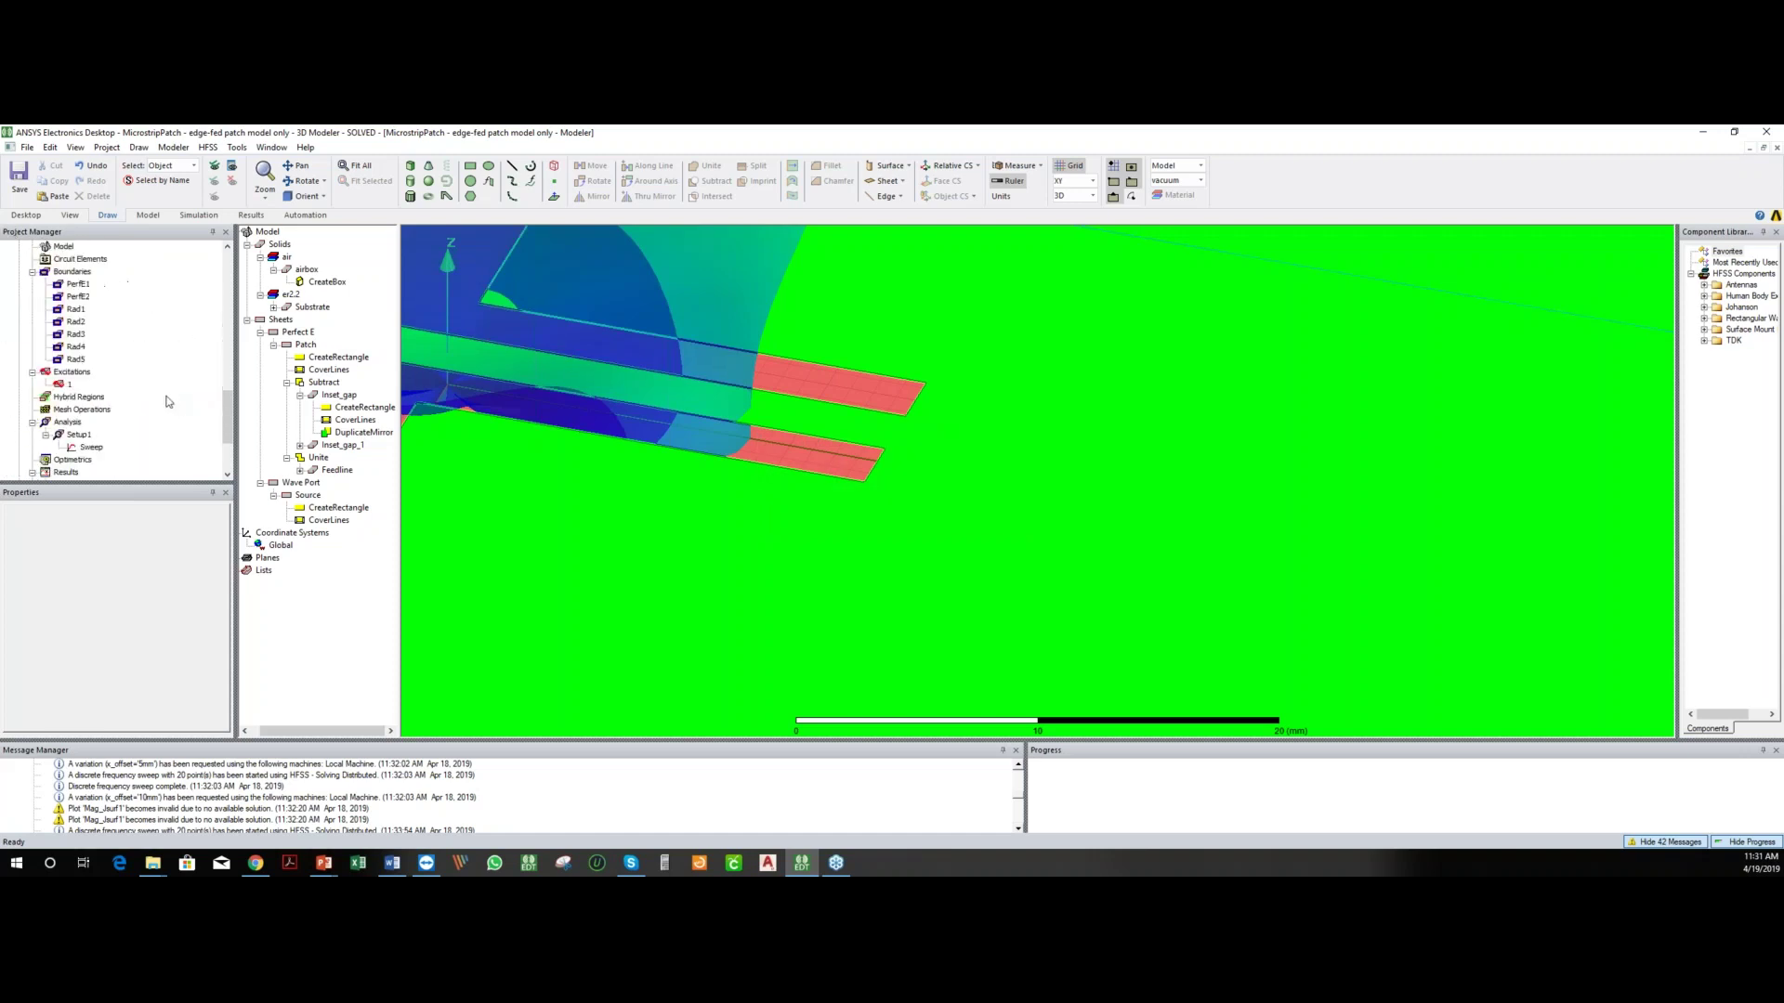
# - Open the edge-fed patch model of the Webinar project and view the inset feed gaps up close
pyautogui.scroll(-2, 168, 401)
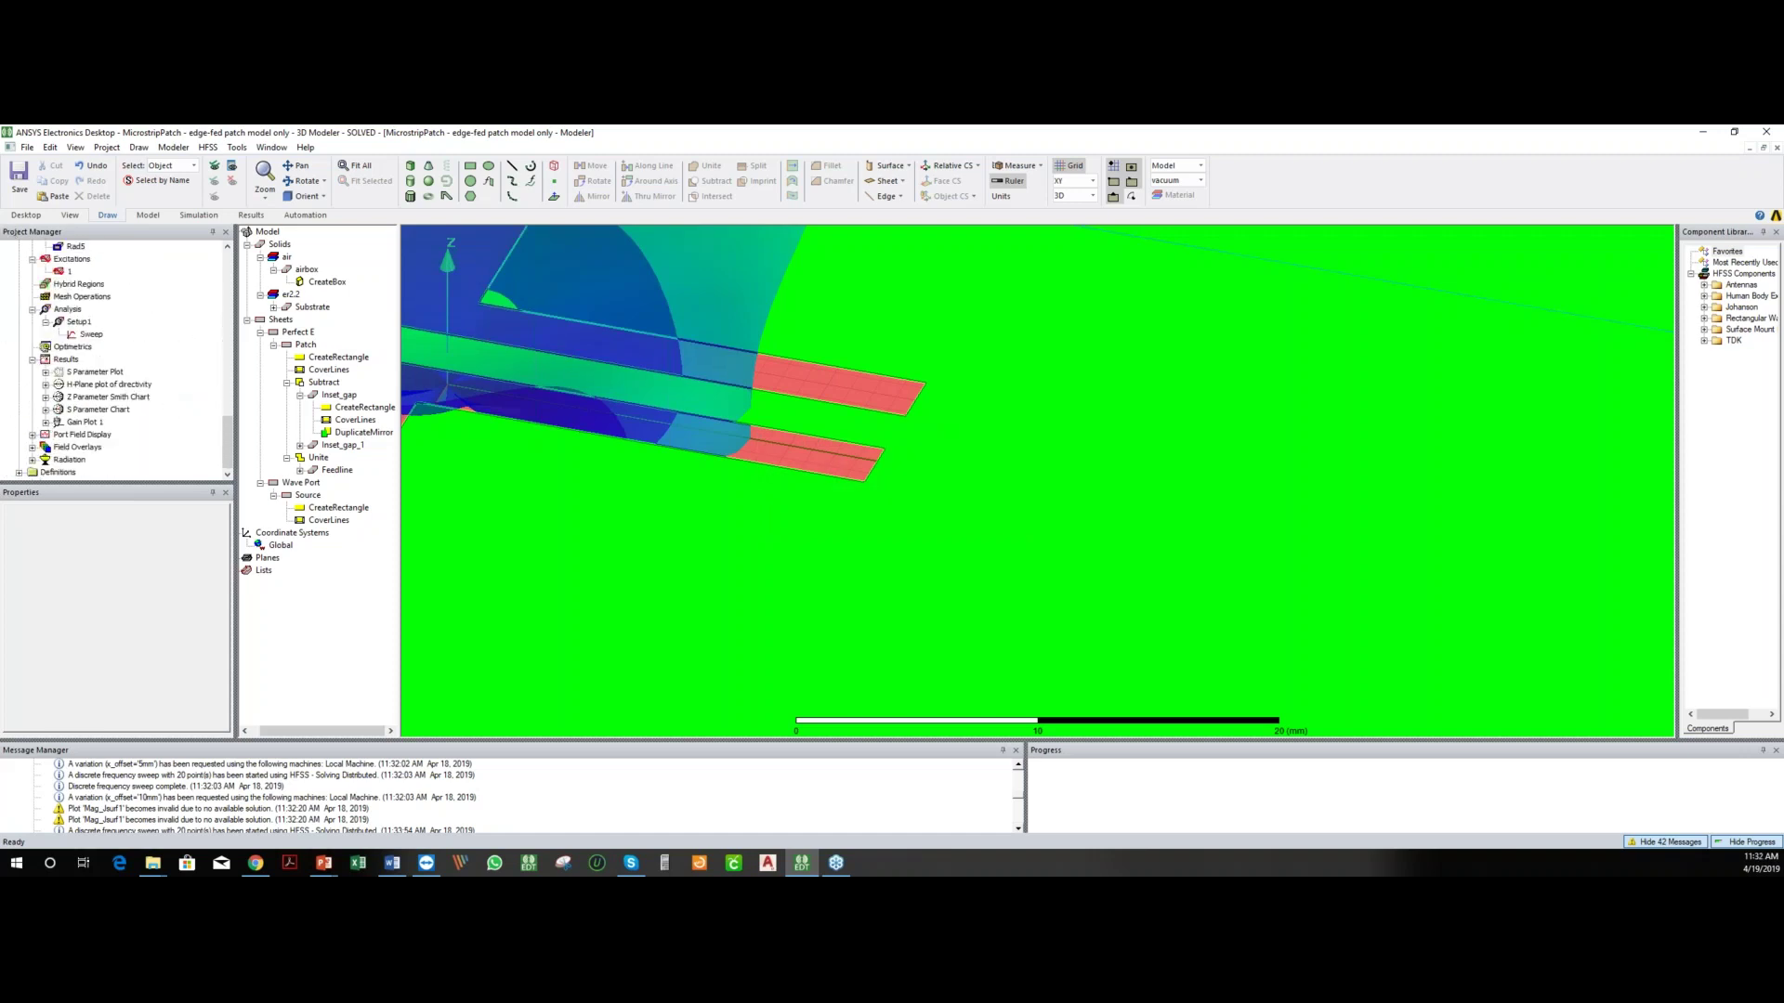
pyautogui.scroll(6, 126, 418)
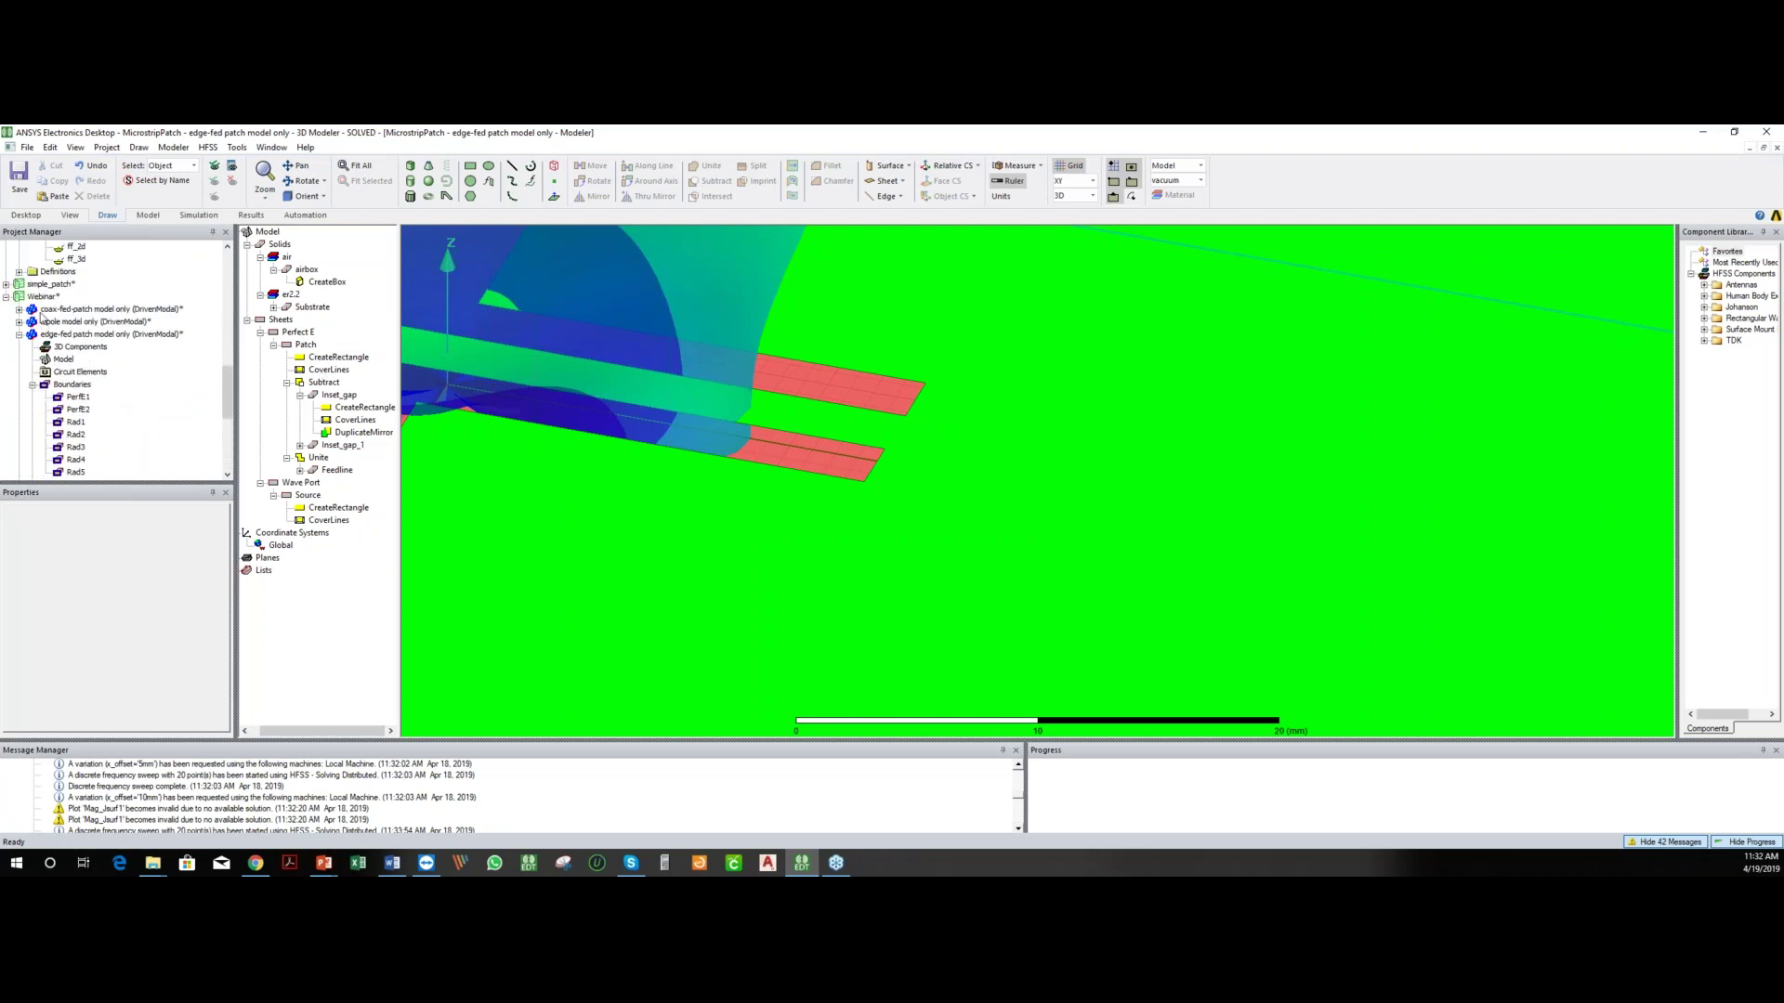
pyautogui.doubleClick(48, 333)
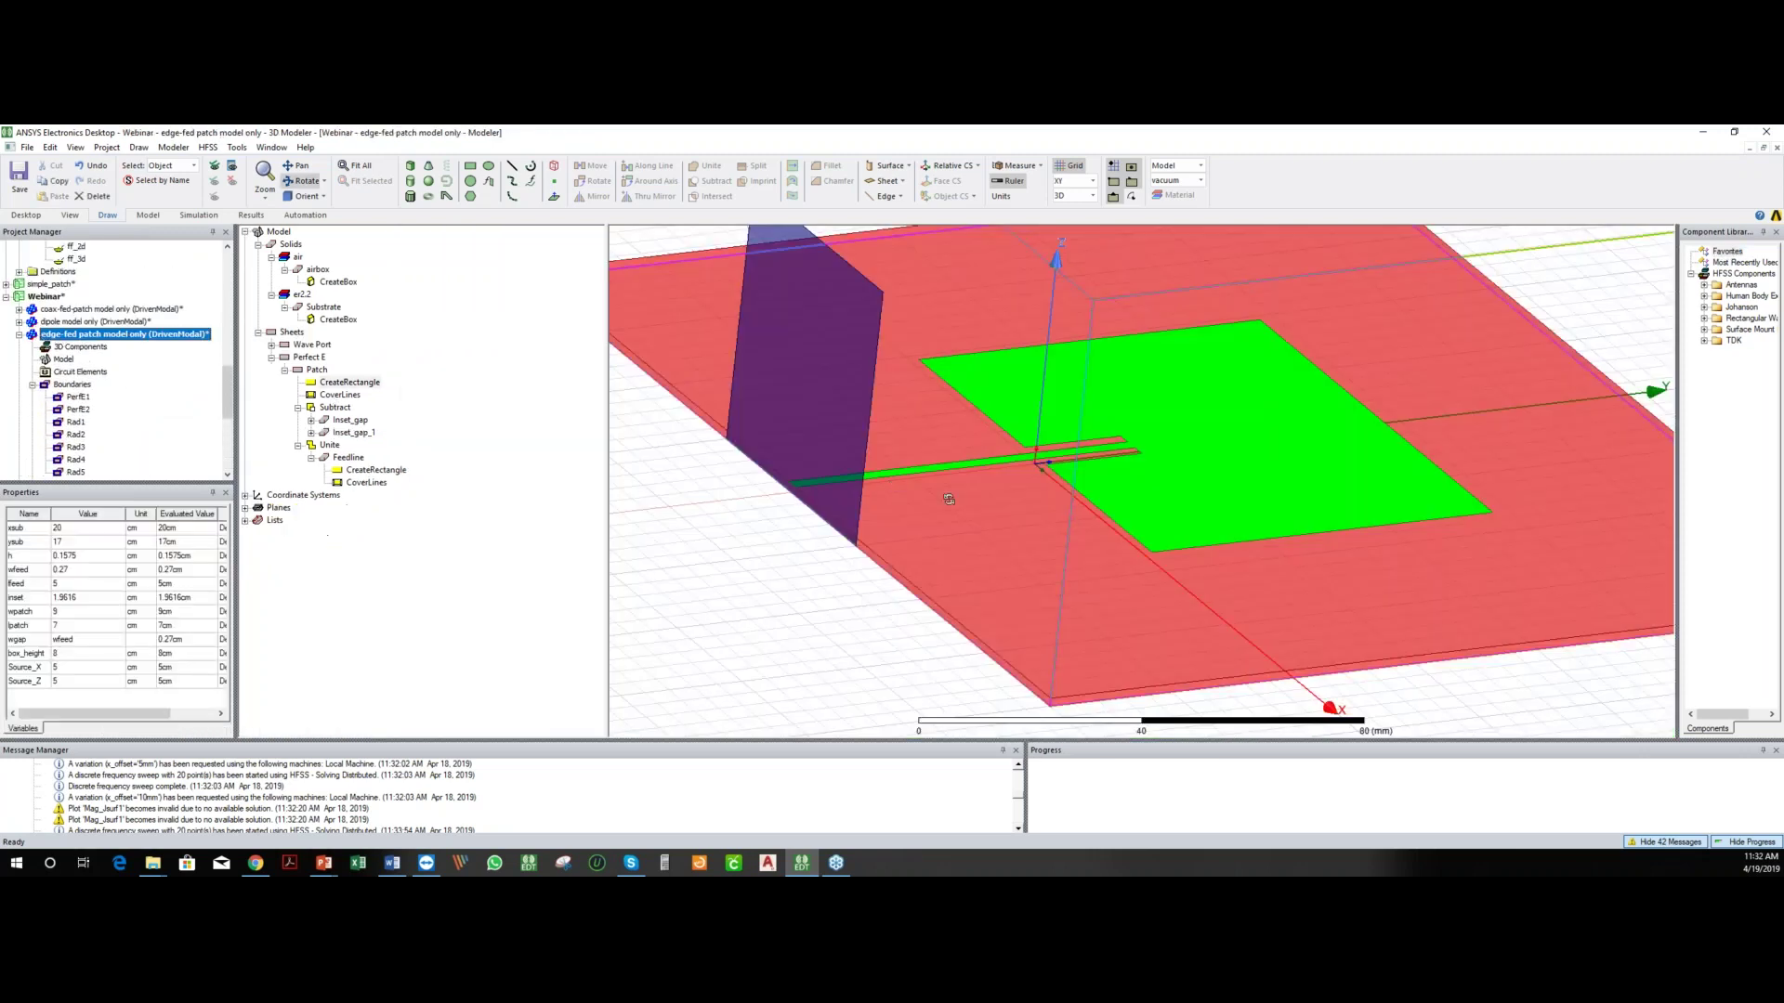
pyautogui.scroll(5, 1047, 464)
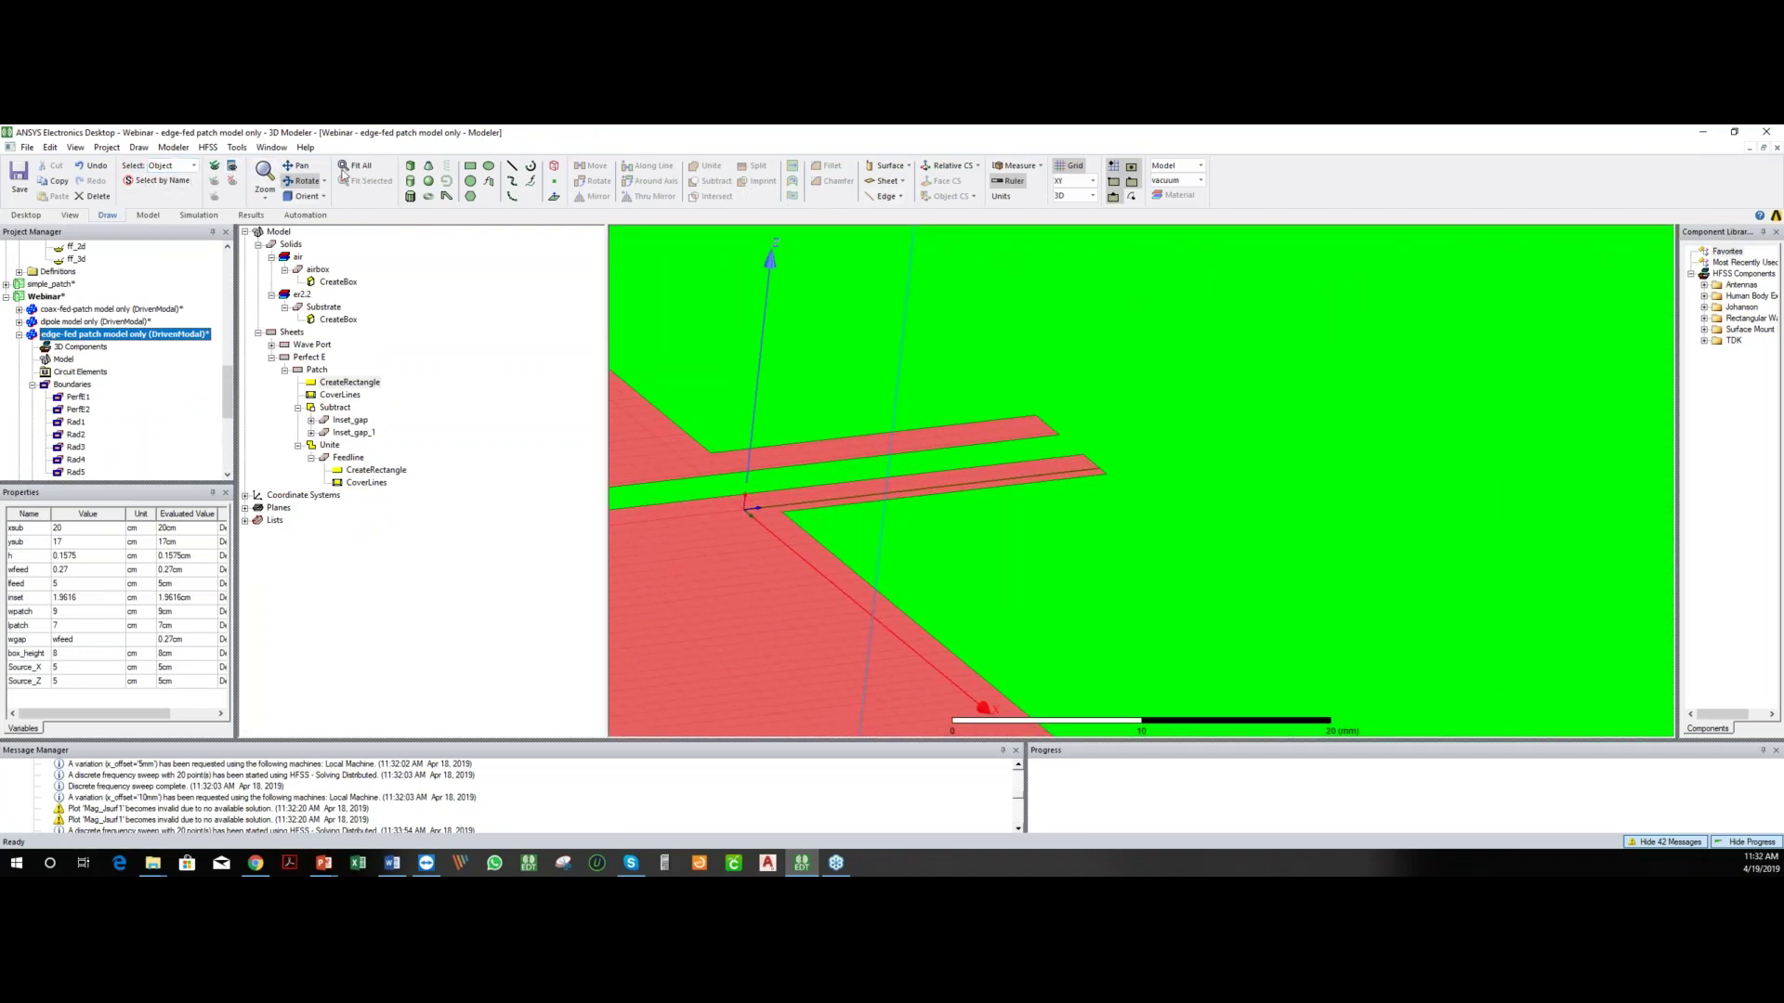
pyautogui.click(1017, 165)
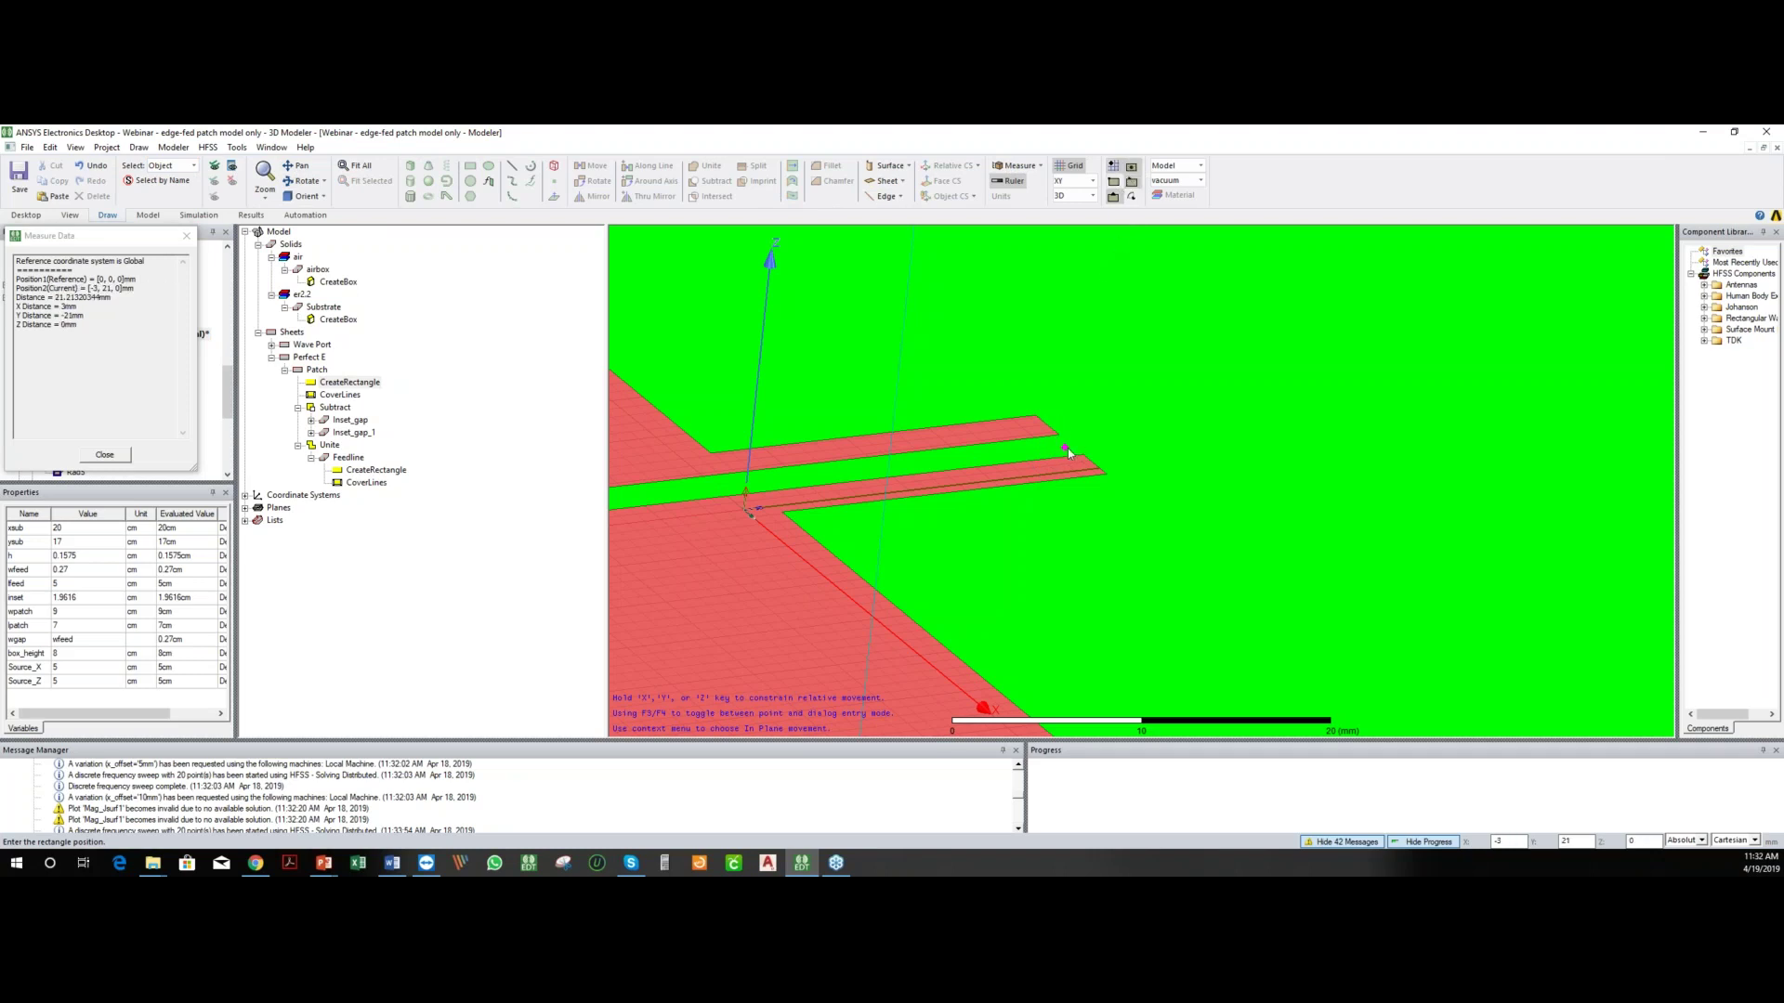
pyautogui.click(749, 507)
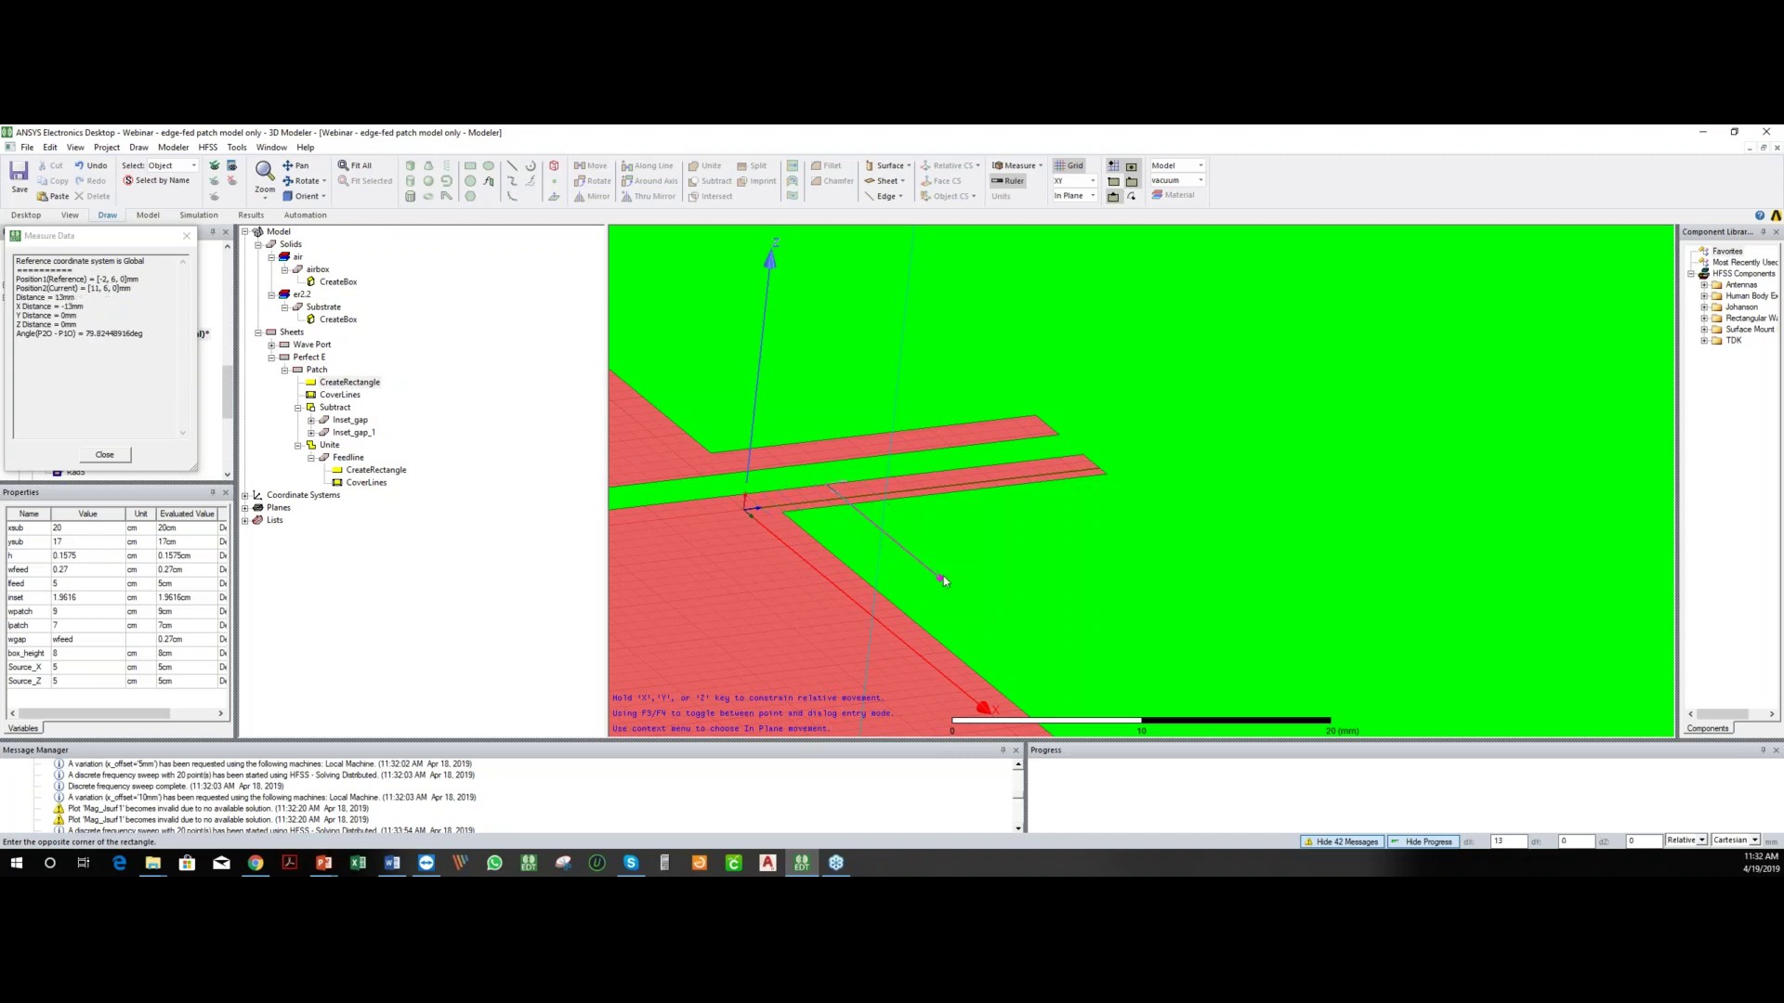
pyautogui.press('Escape')
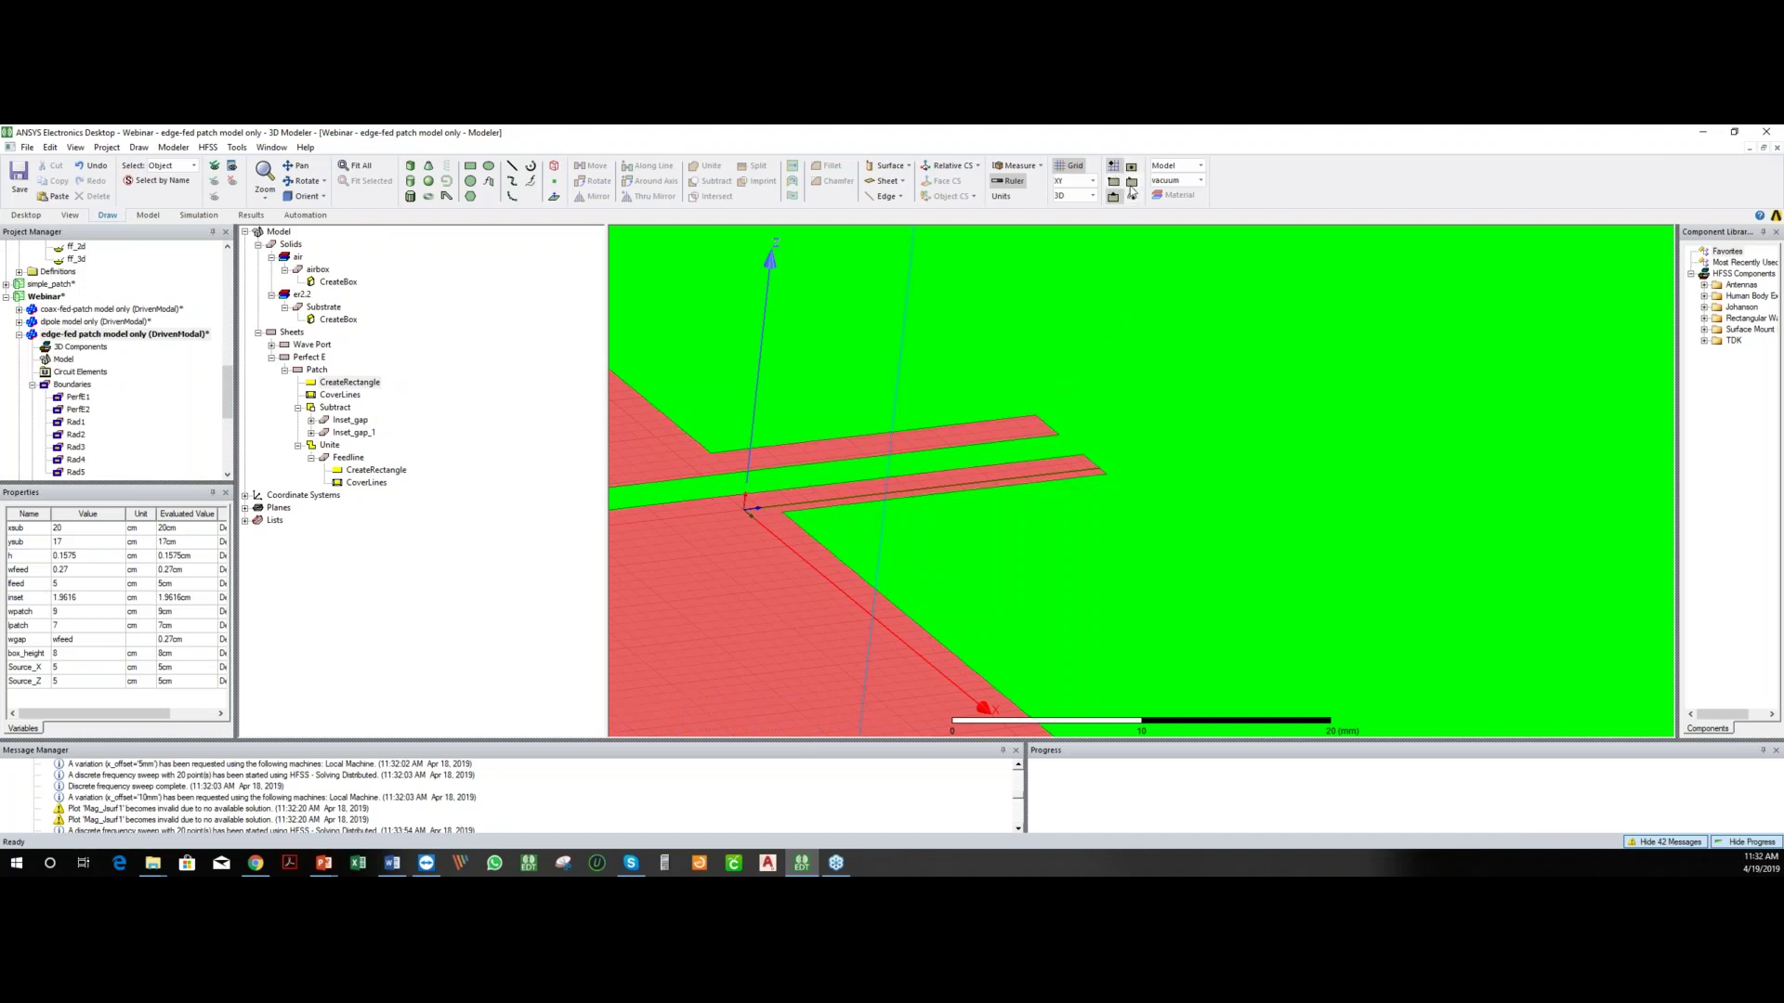
# - Draw a freehand rectangle on the XY plane, starting near the patch's outer corner on the feedline side
pyautogui.click(1061, 439)
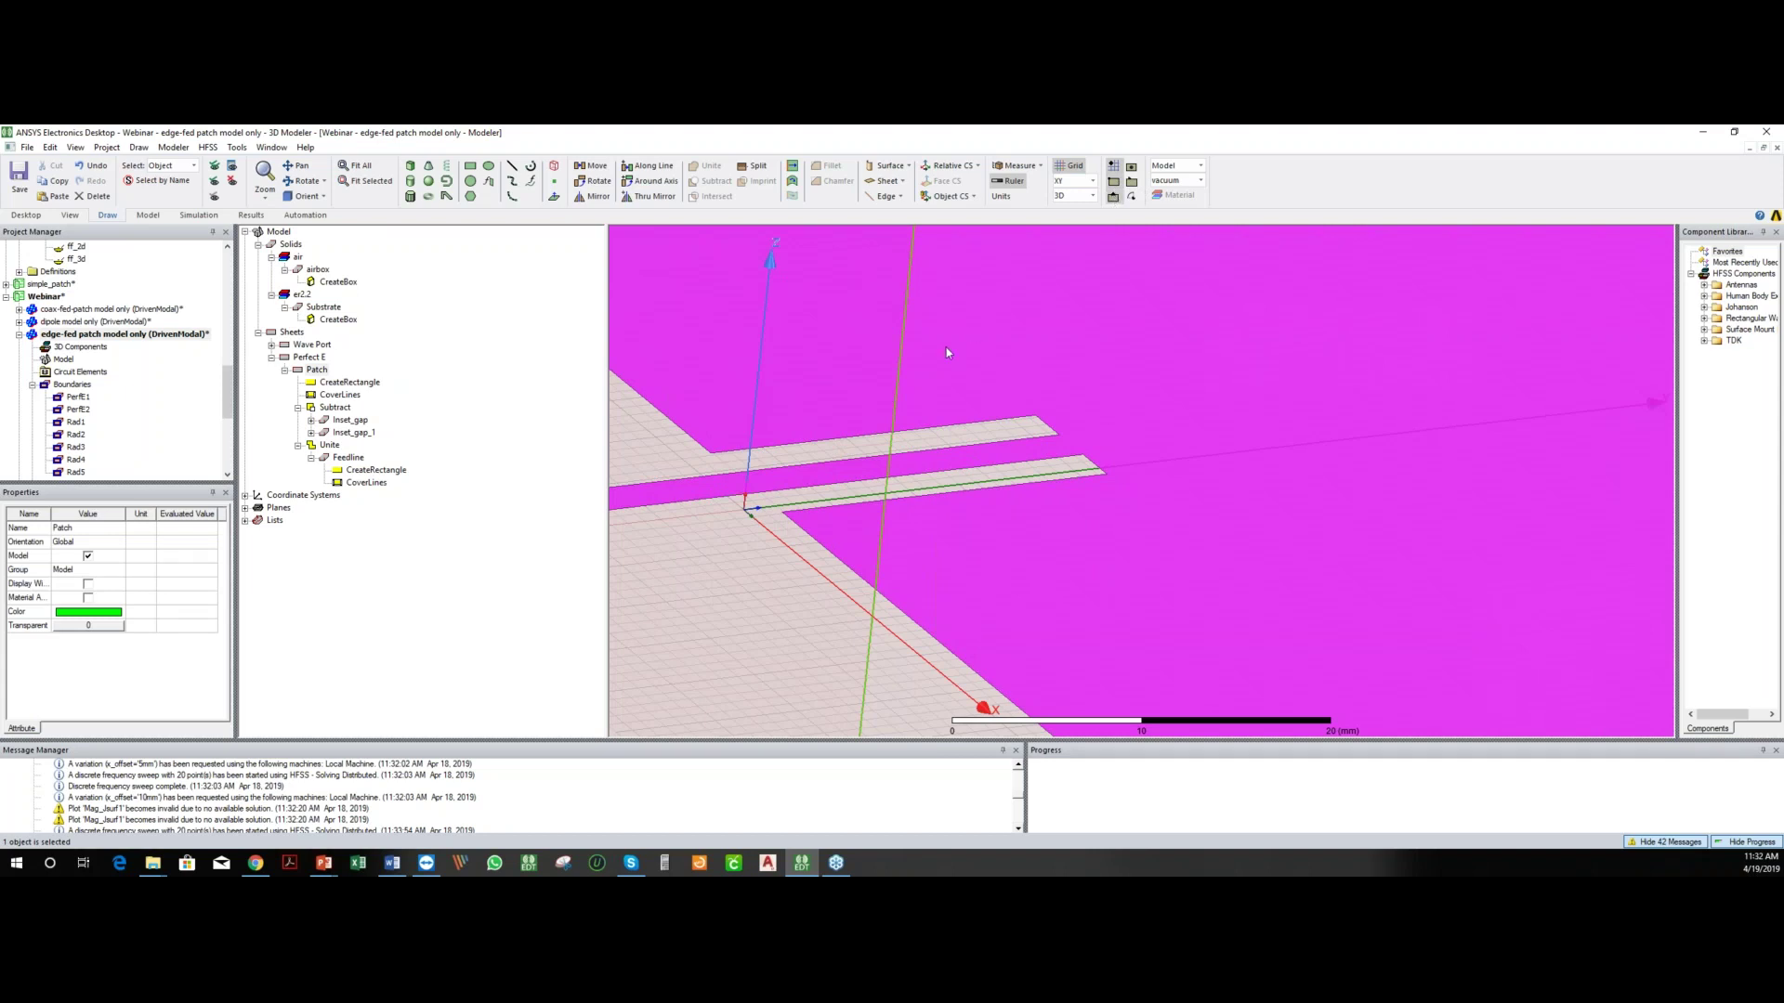
pyautogui.scroll(-3, 957, 452)
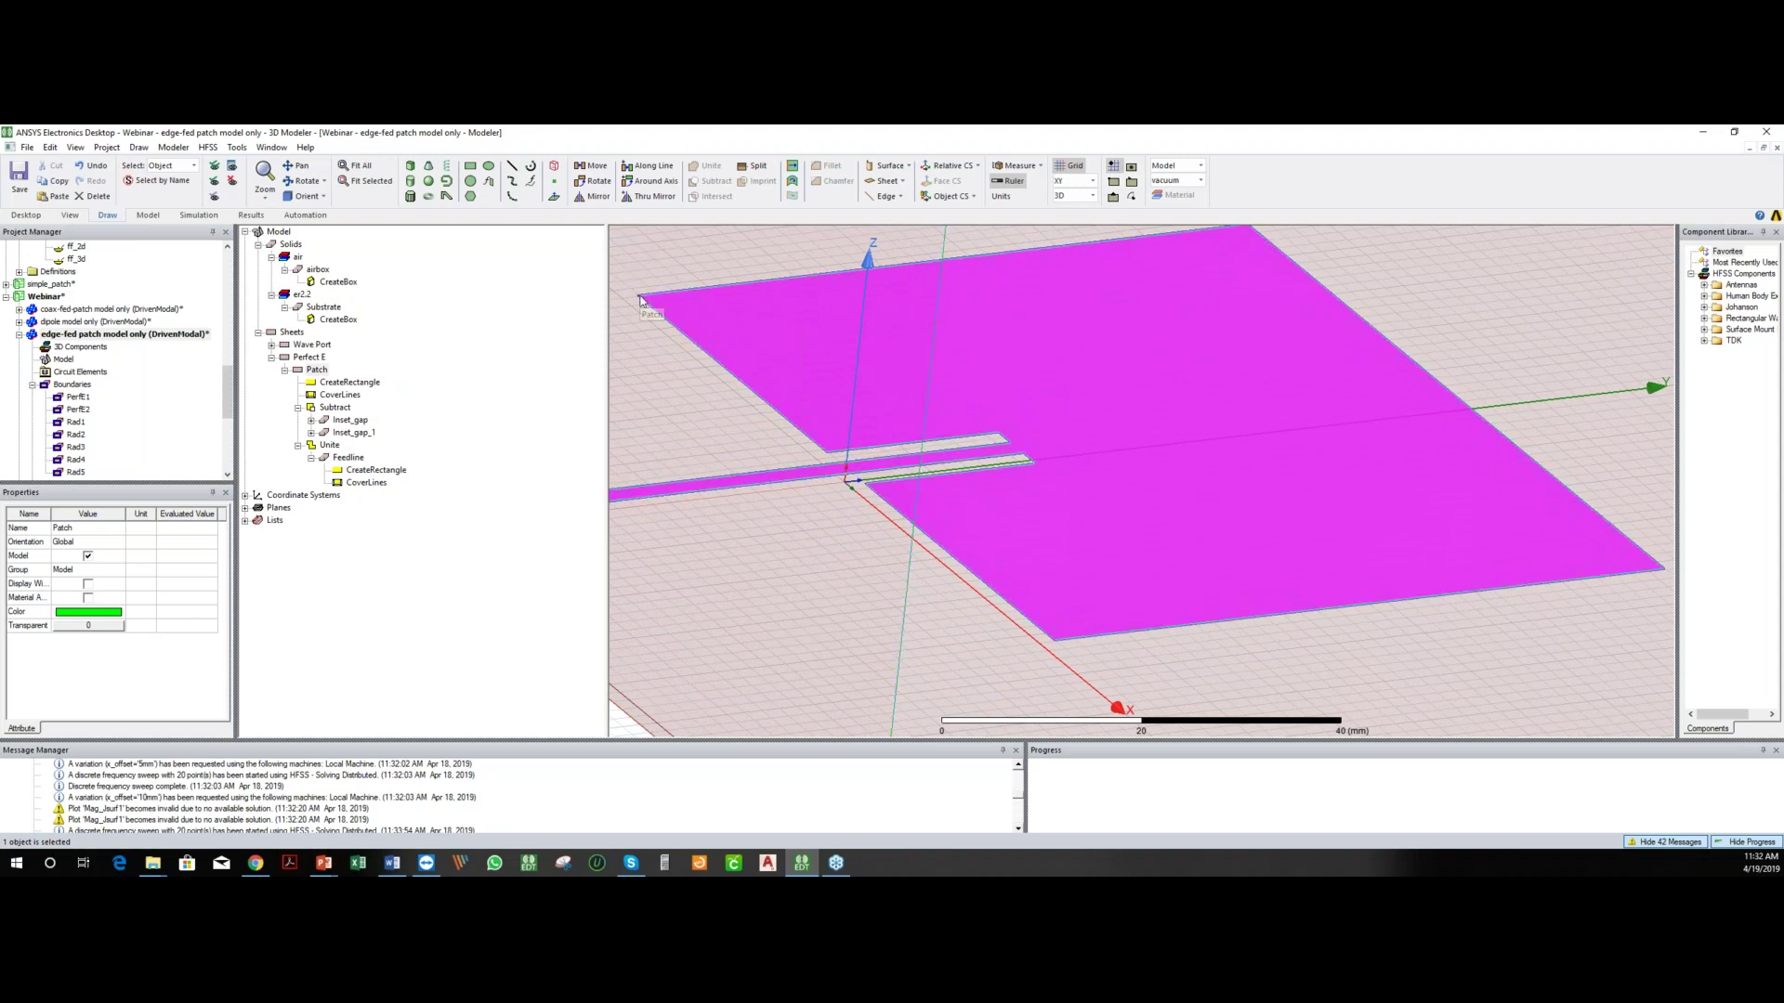
pyautogui.click(471, 167)
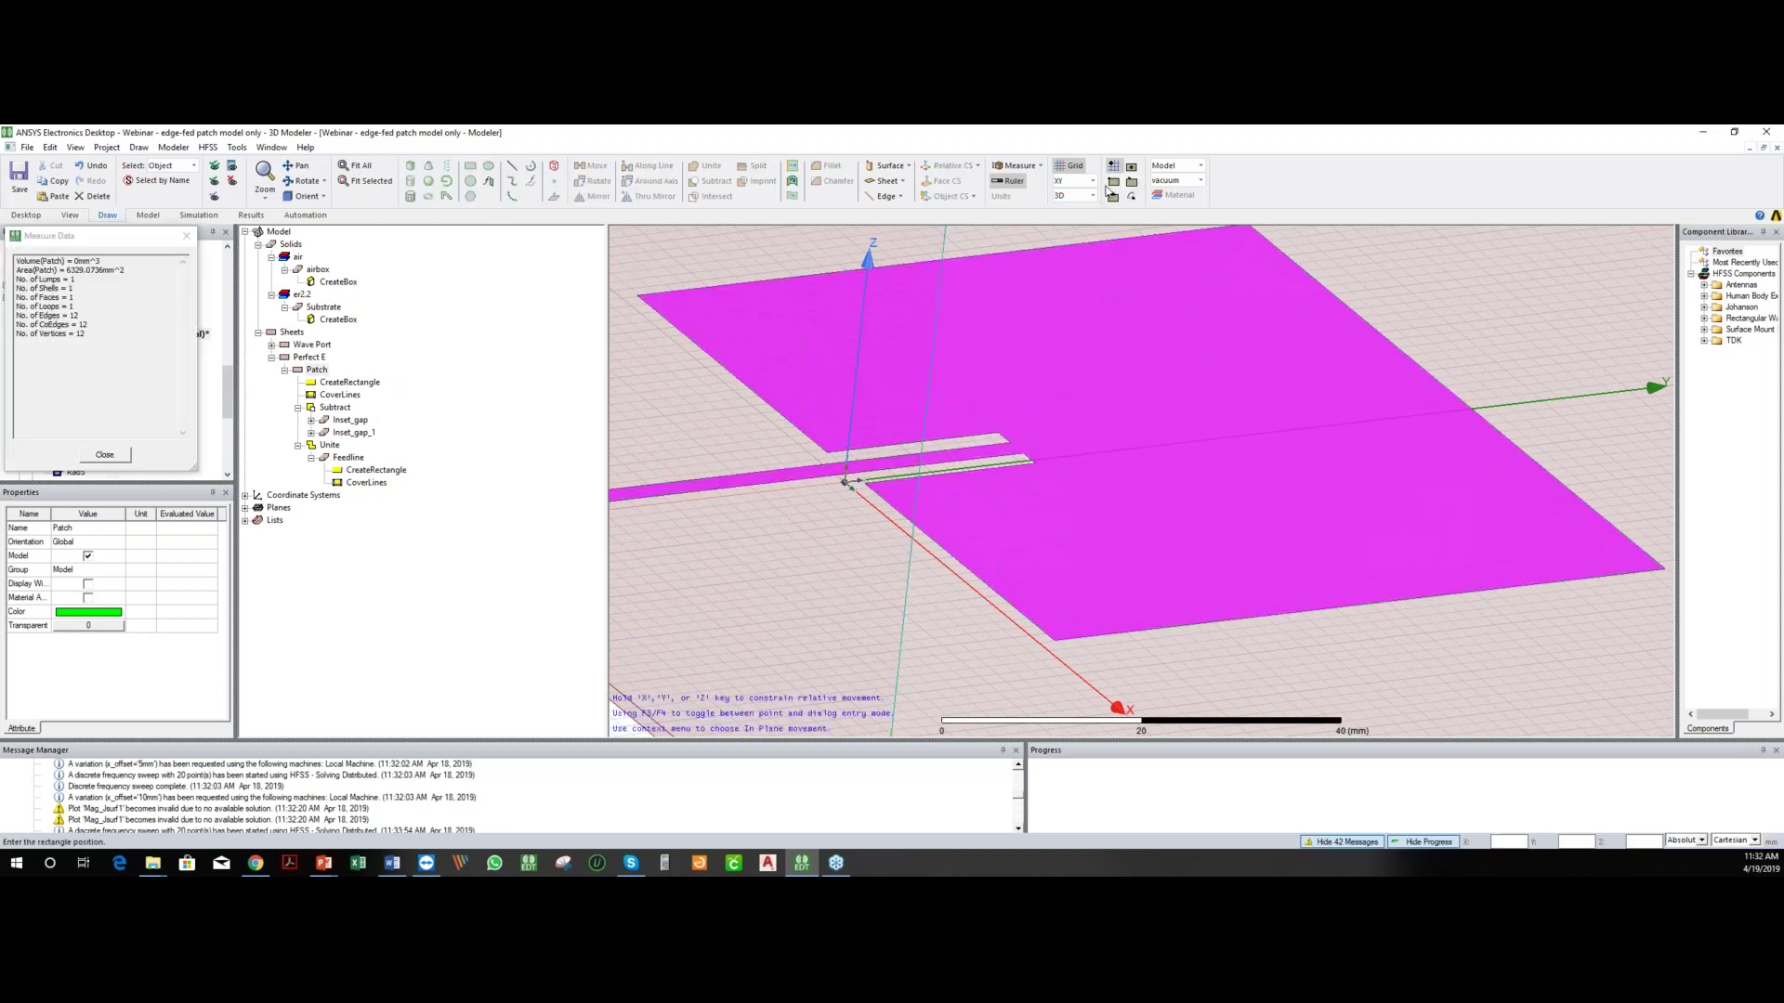
pyautogui.click(646, 299)
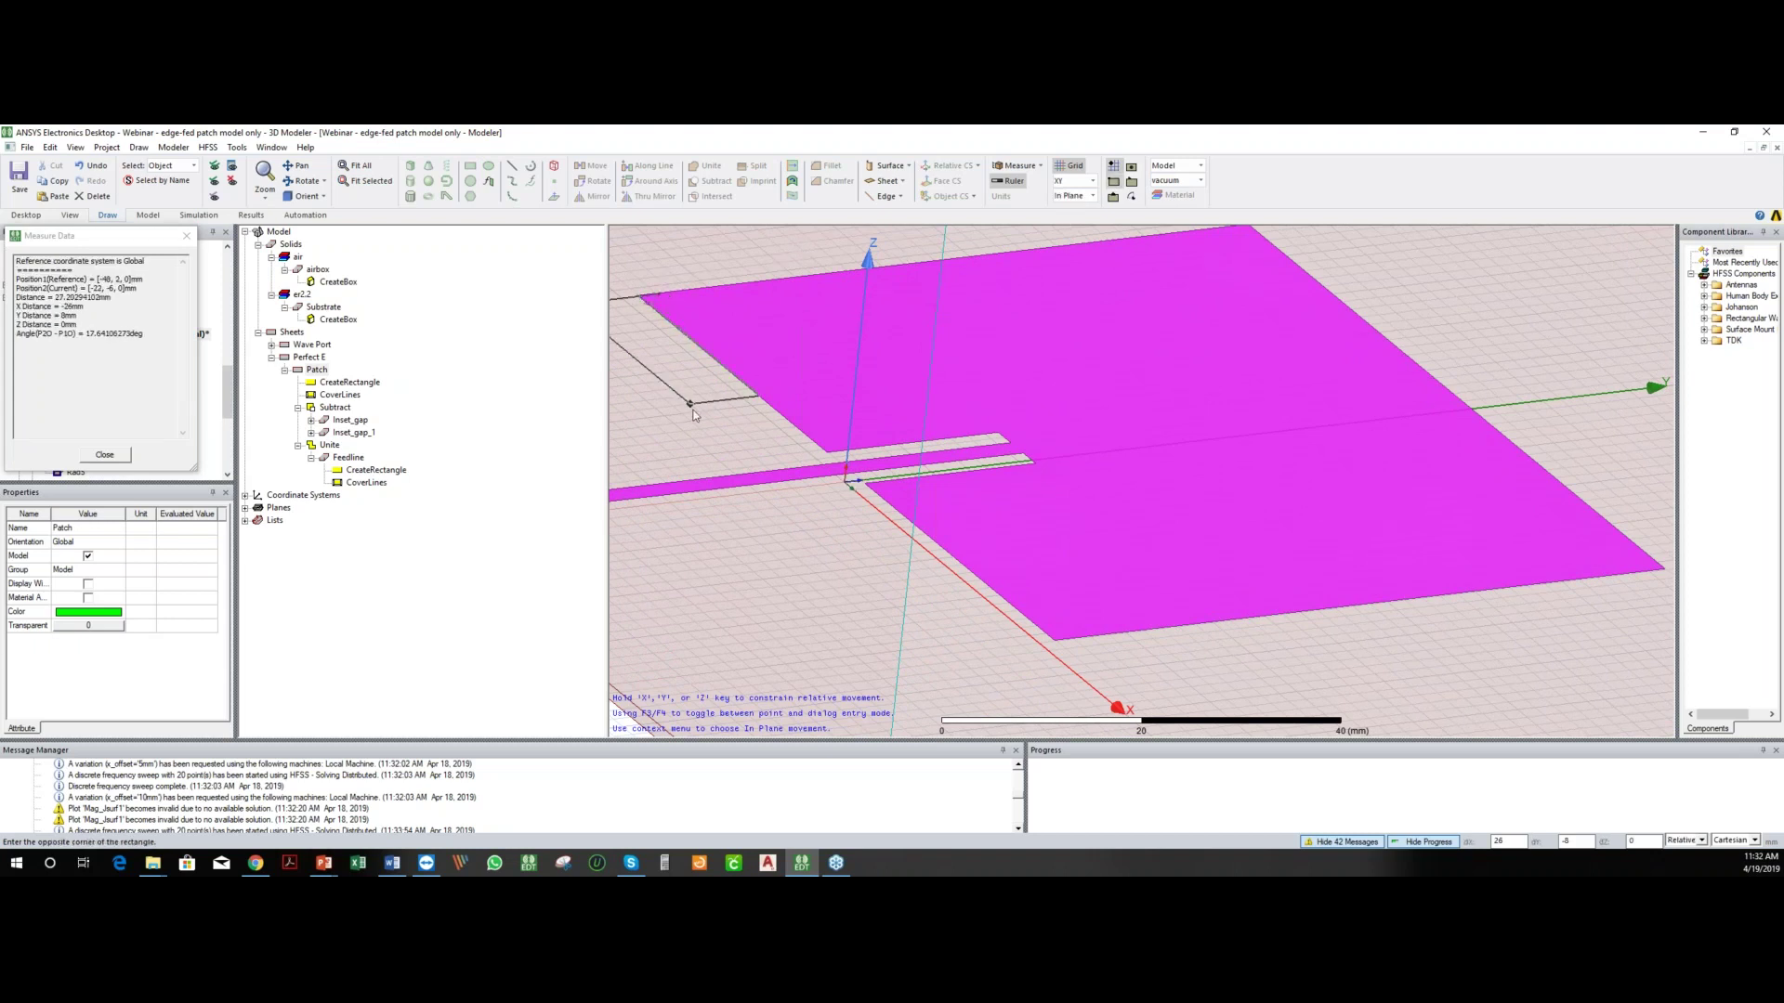
pyautogui.click(925, 347)
pyautogui.click(803, 348)
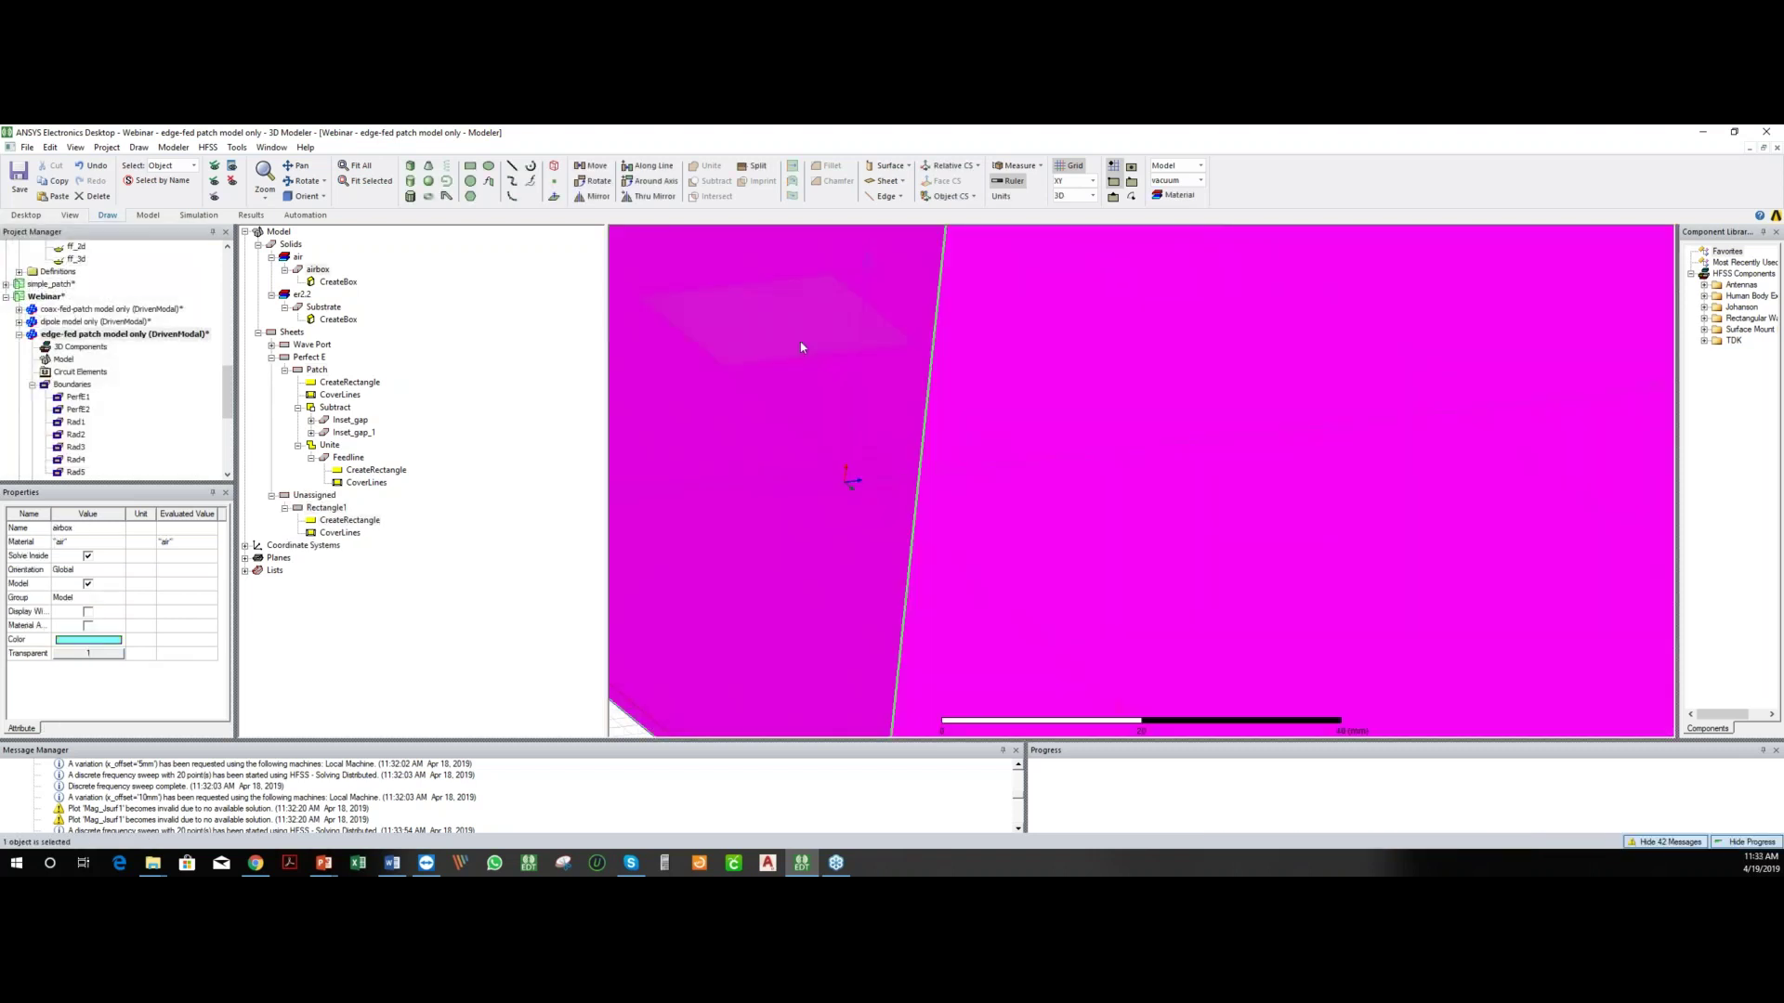
pyautogui.scroll(-2, 724, 358)
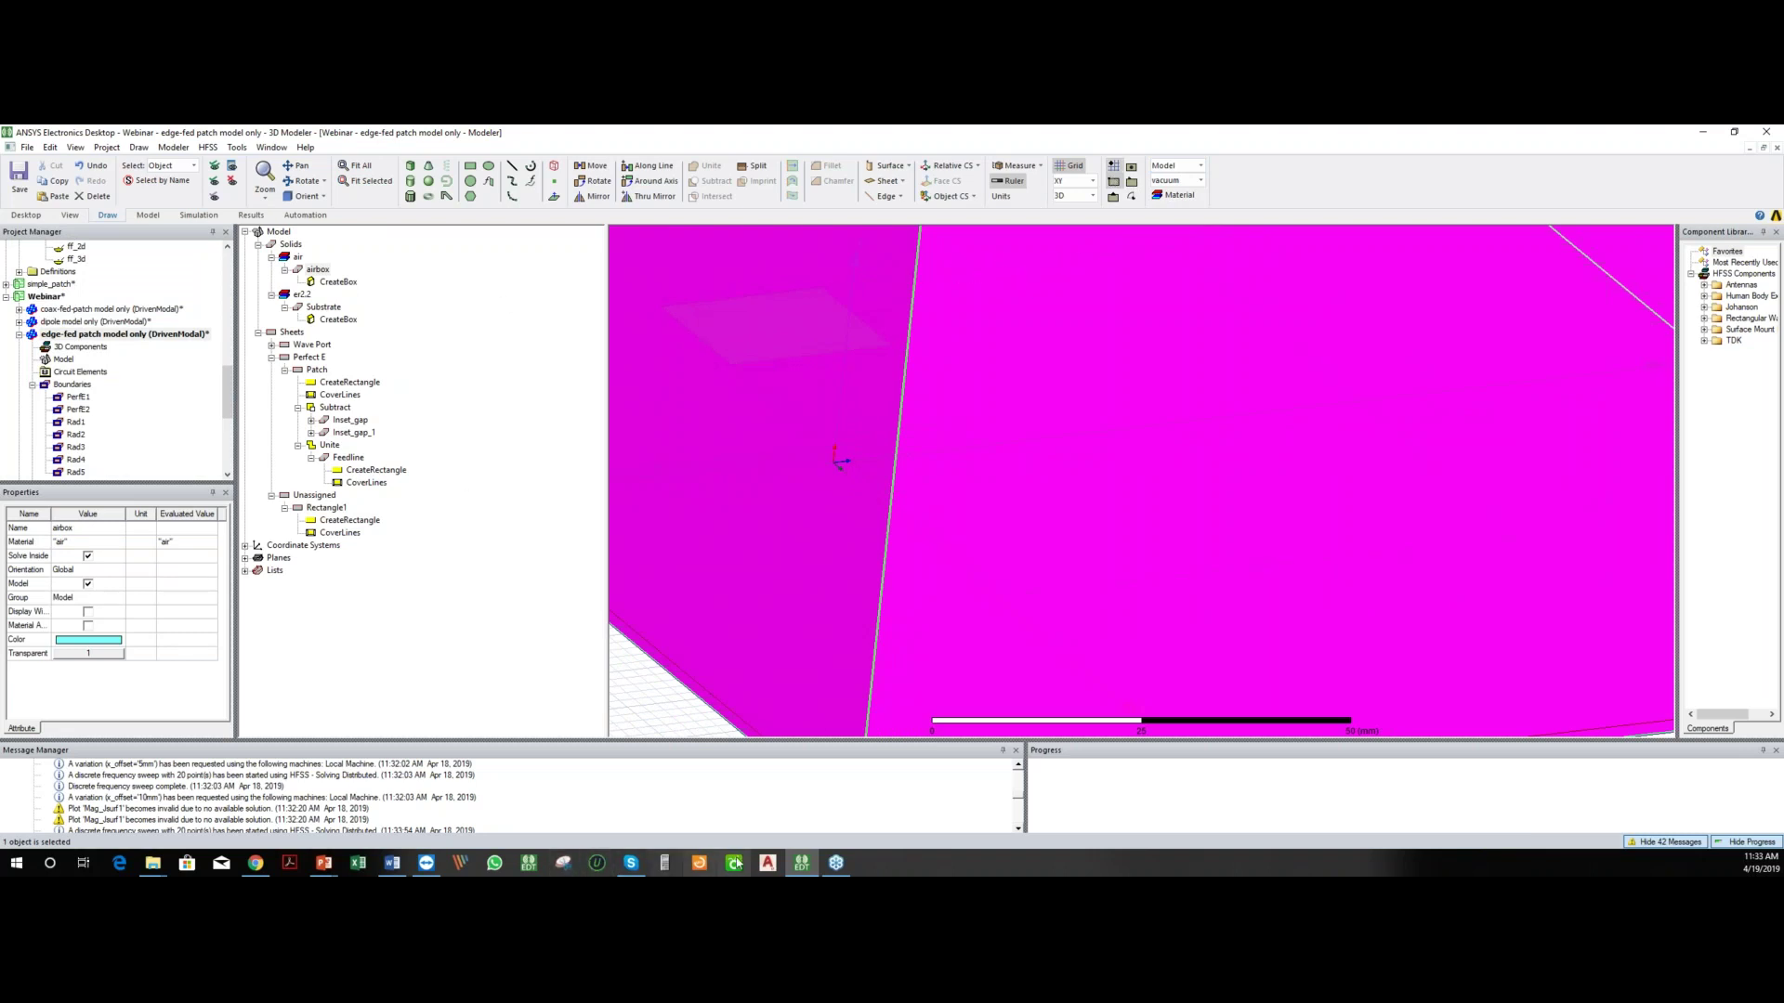
# - Return to the edge-fed patch design and select the er2.2 material group instead of the airbox
pyautogui.click(801, 864)
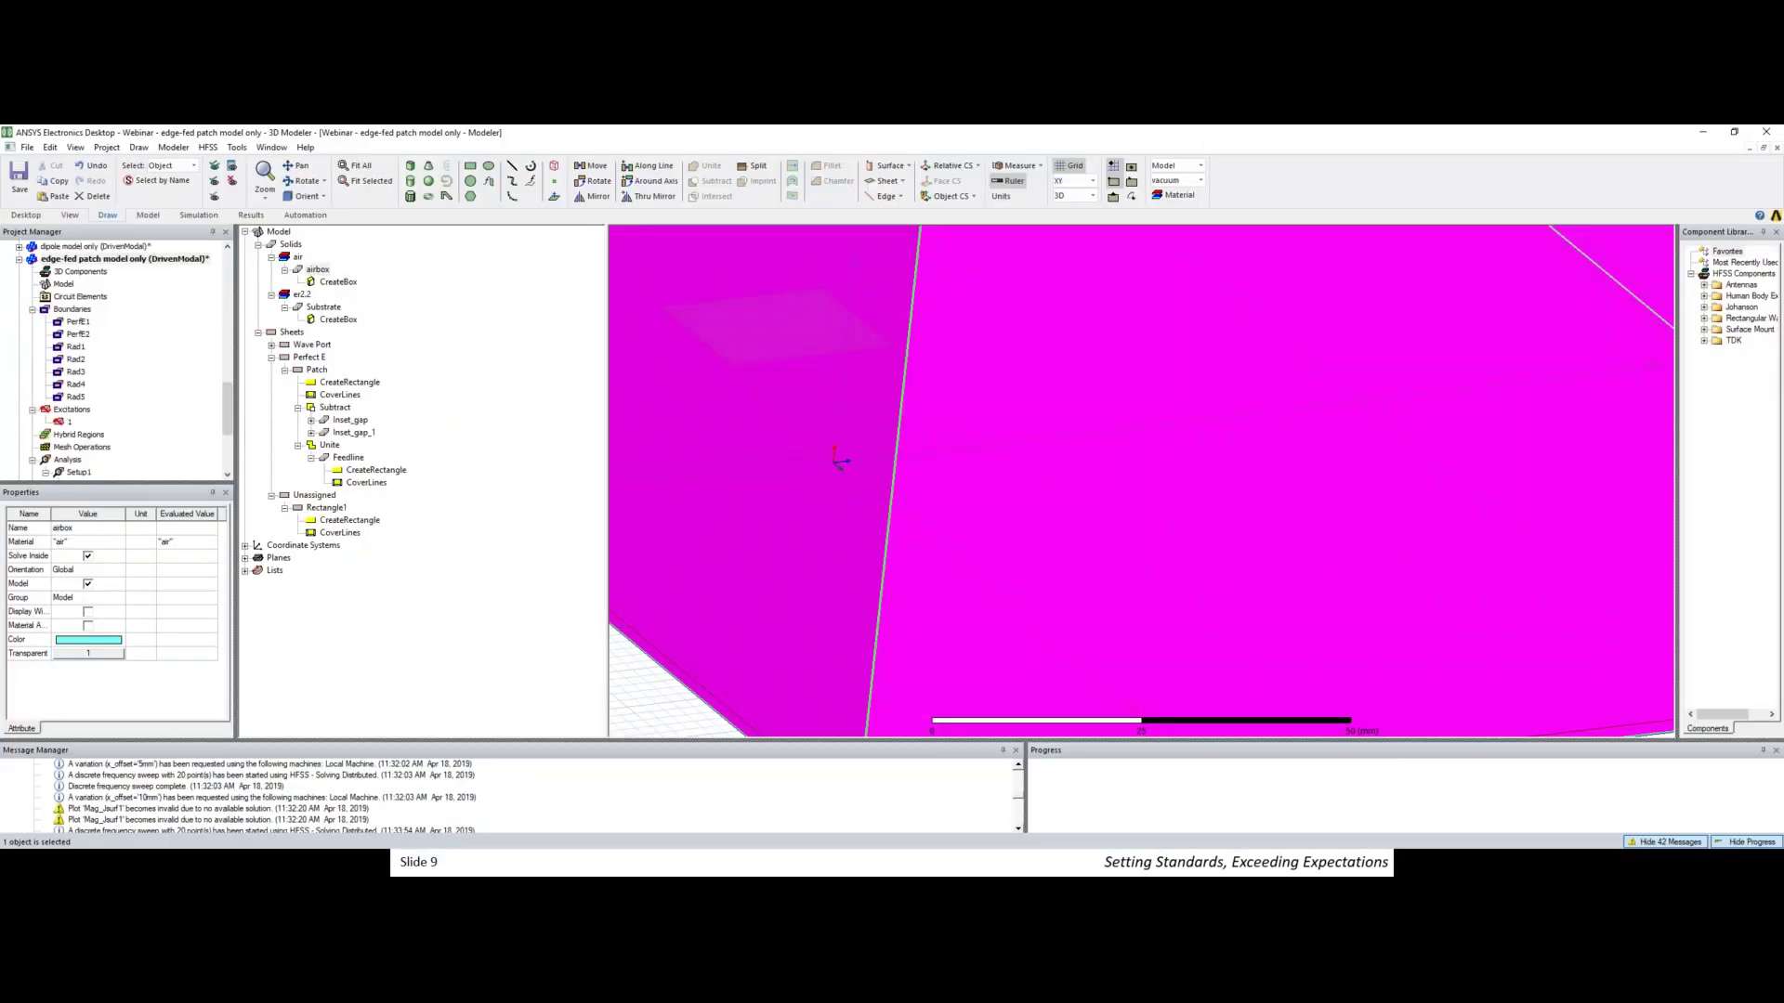
pyautogui.scroll(3, 110, 256)
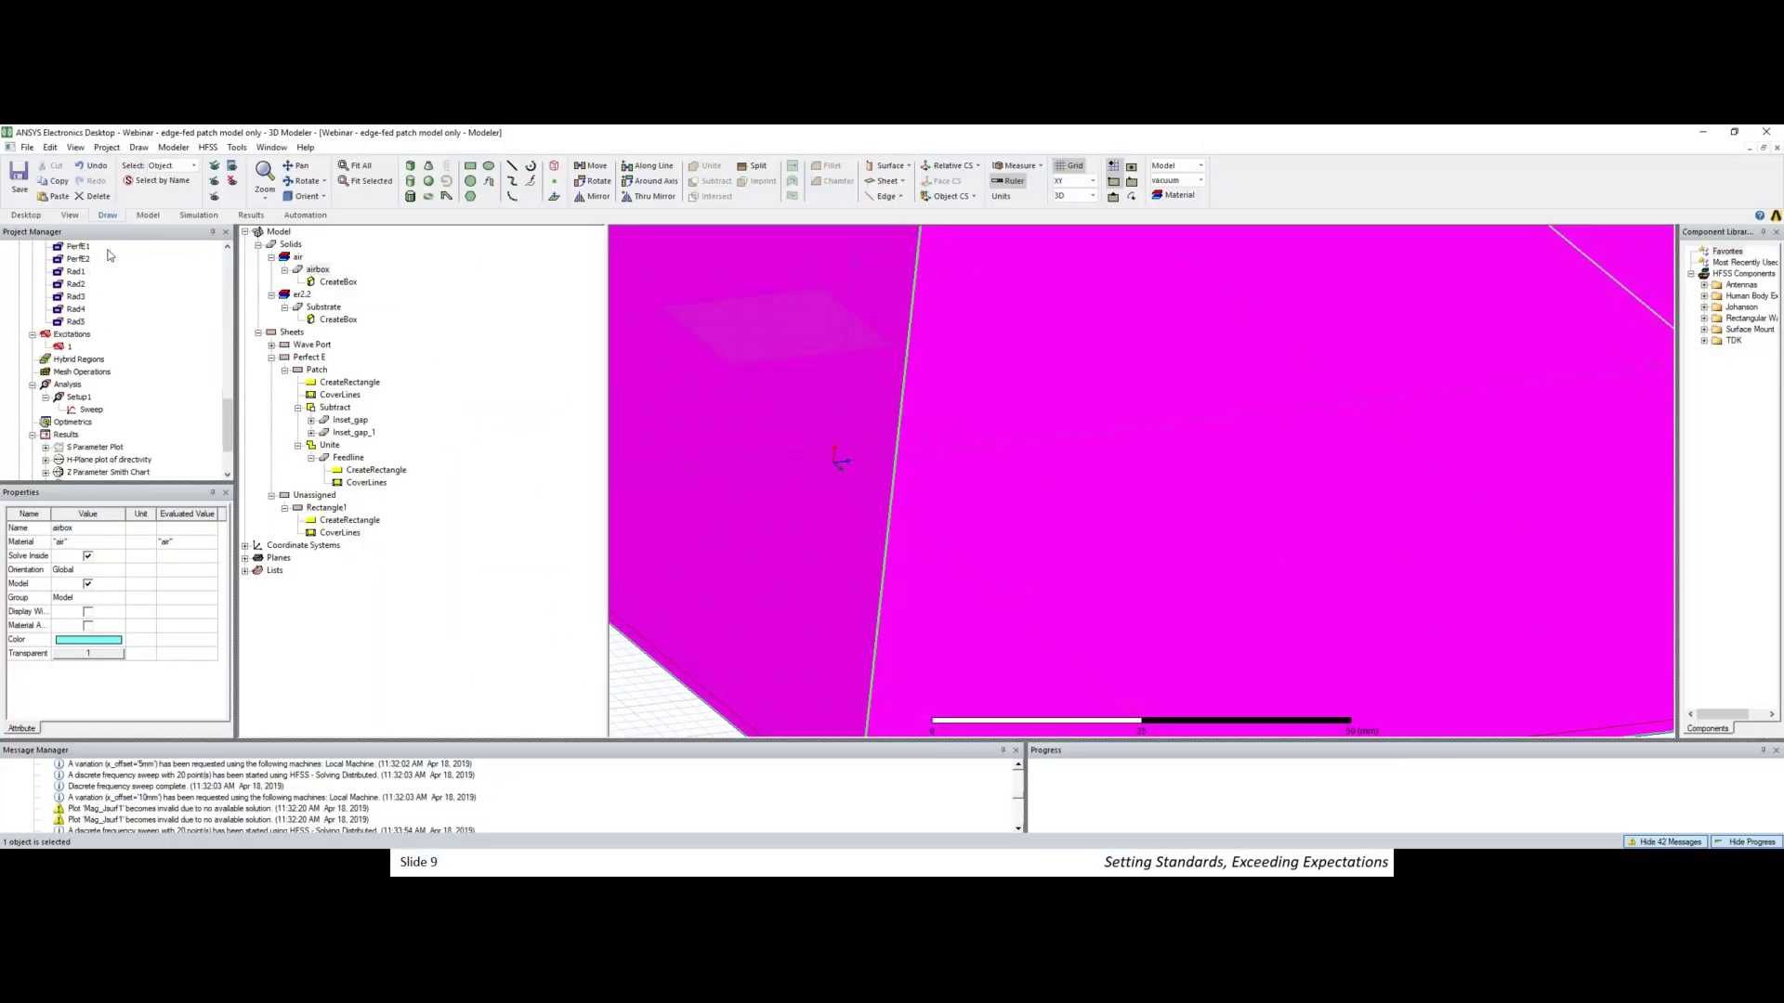
pyautogui.scroll(2, 119, 423)
pyautogui.click(115, 447)
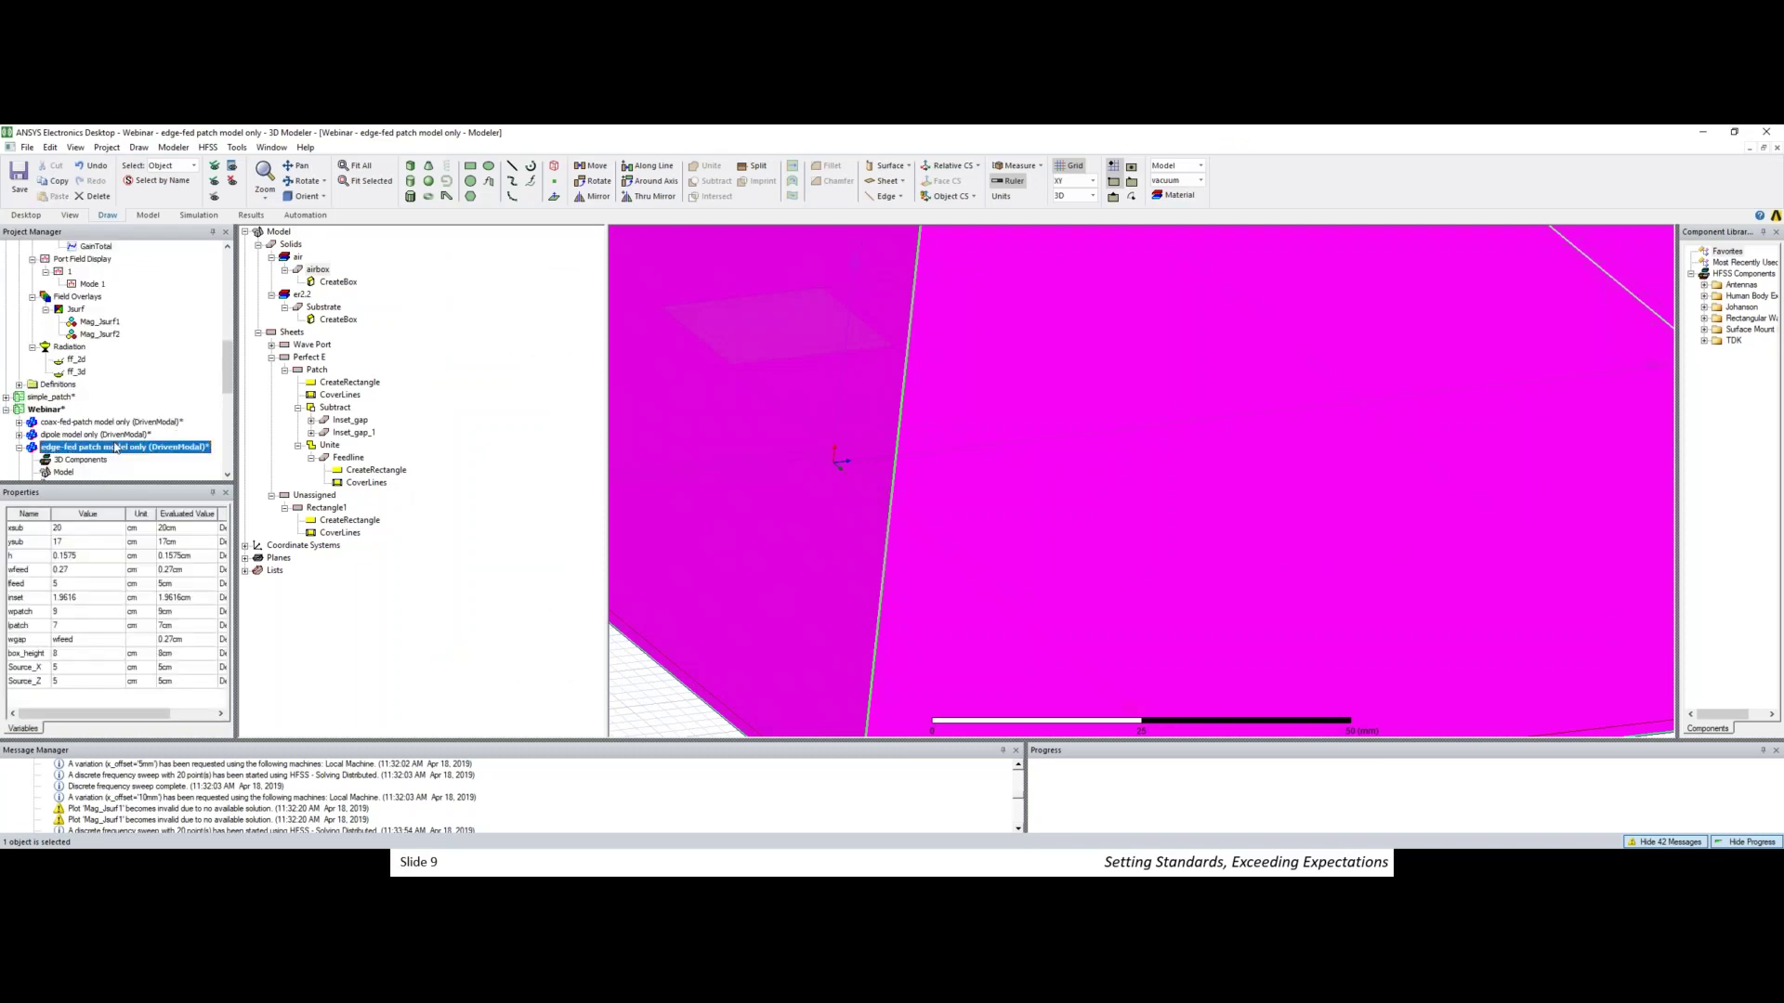
pyautogui.click(318, 308)
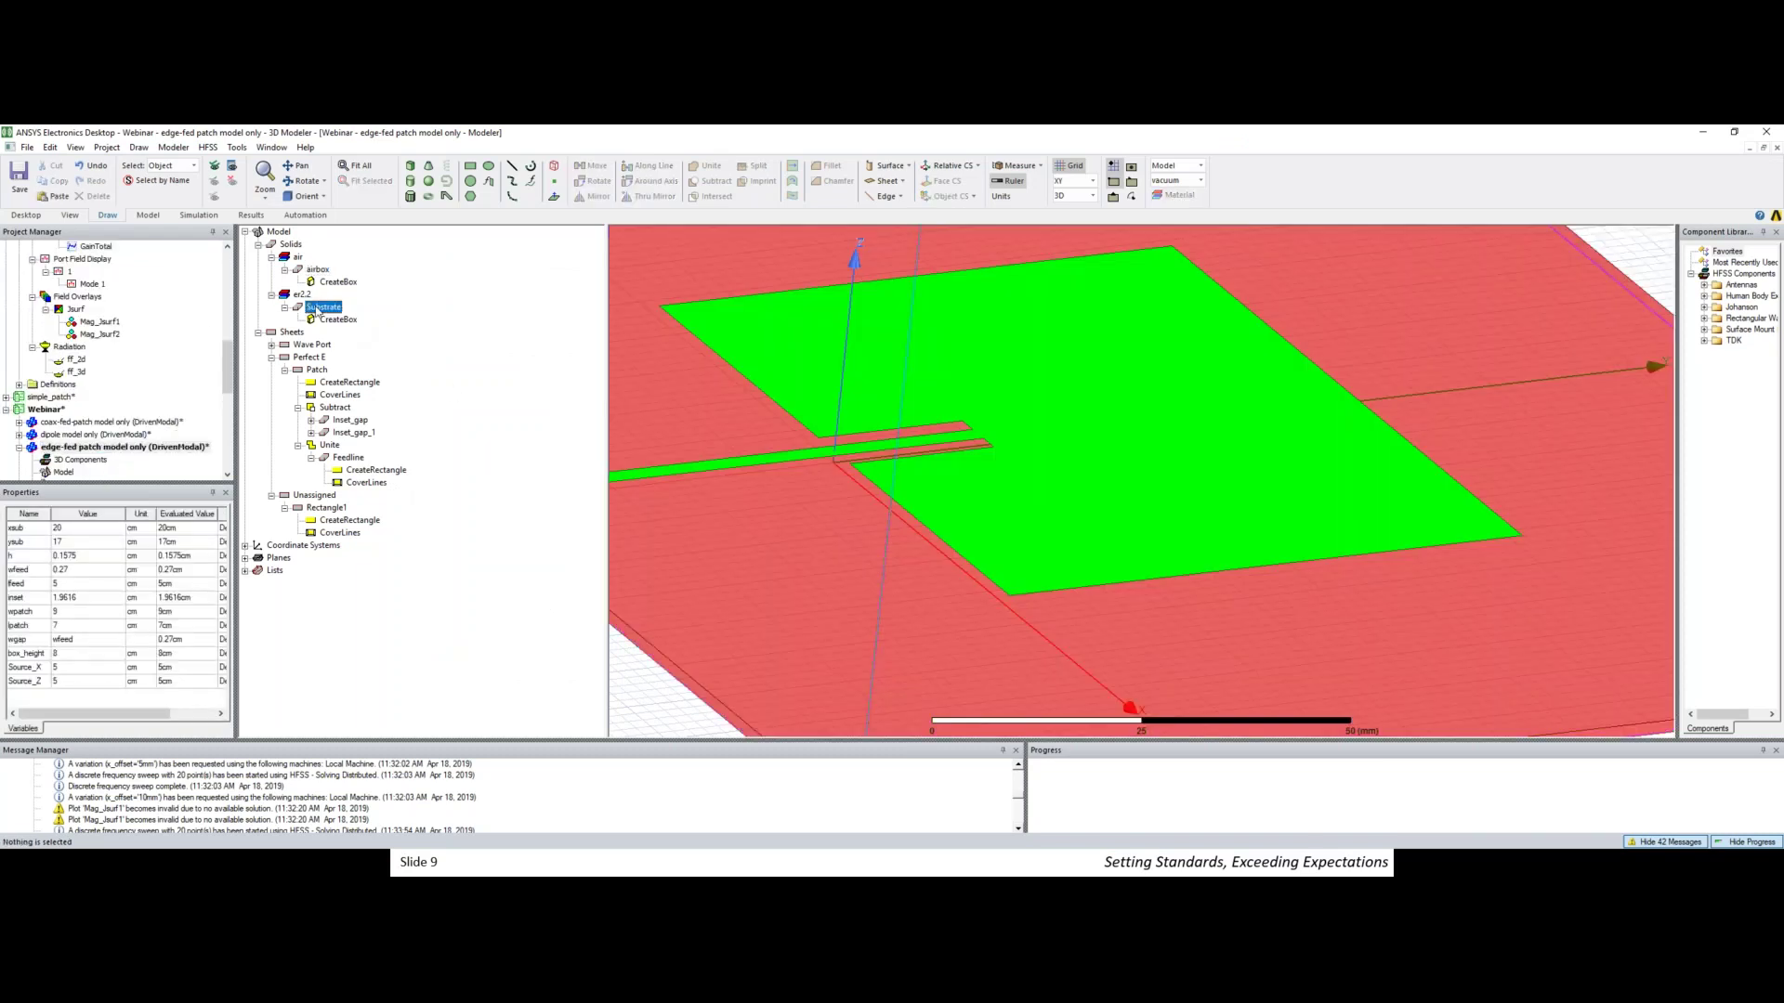
pyautogui.click(311, 298)
# - Examine up close where the feedline meets the wave port sheet at the substrate edge
pyautogui.scroll(-6, 772, 463)
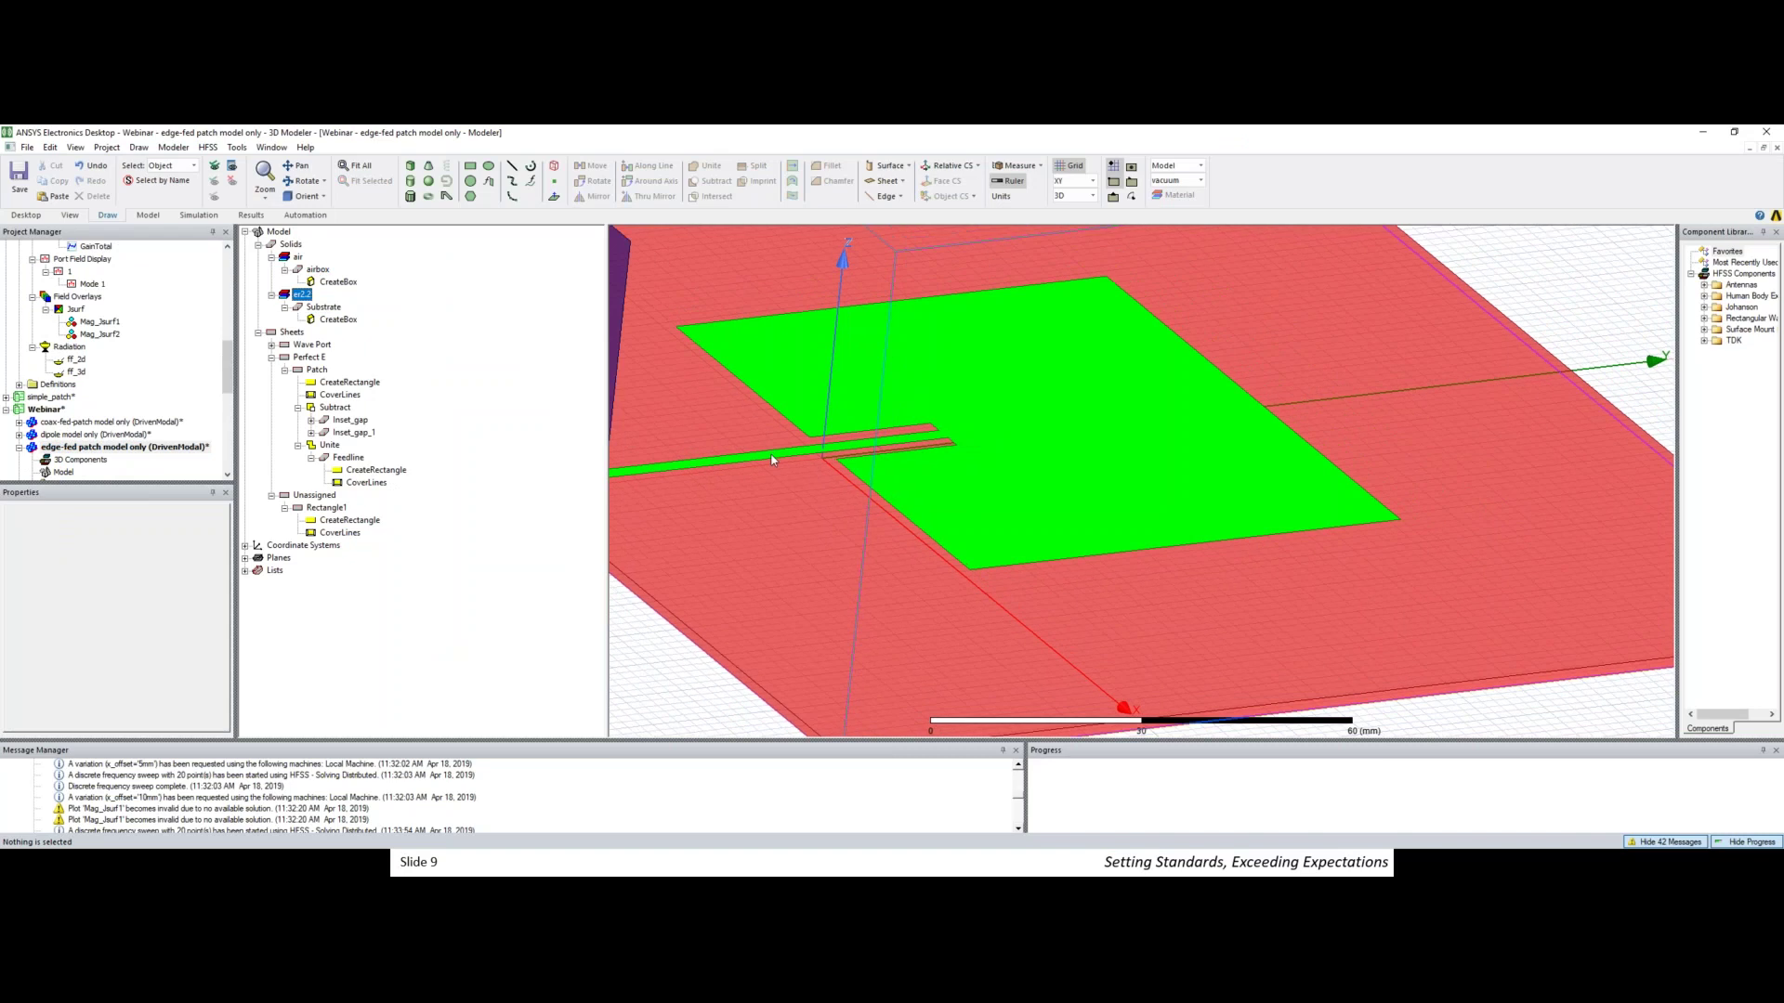
pyautogui.scroll(-2, 772, 464)
pyautogui.scroll(10, 762, 479)
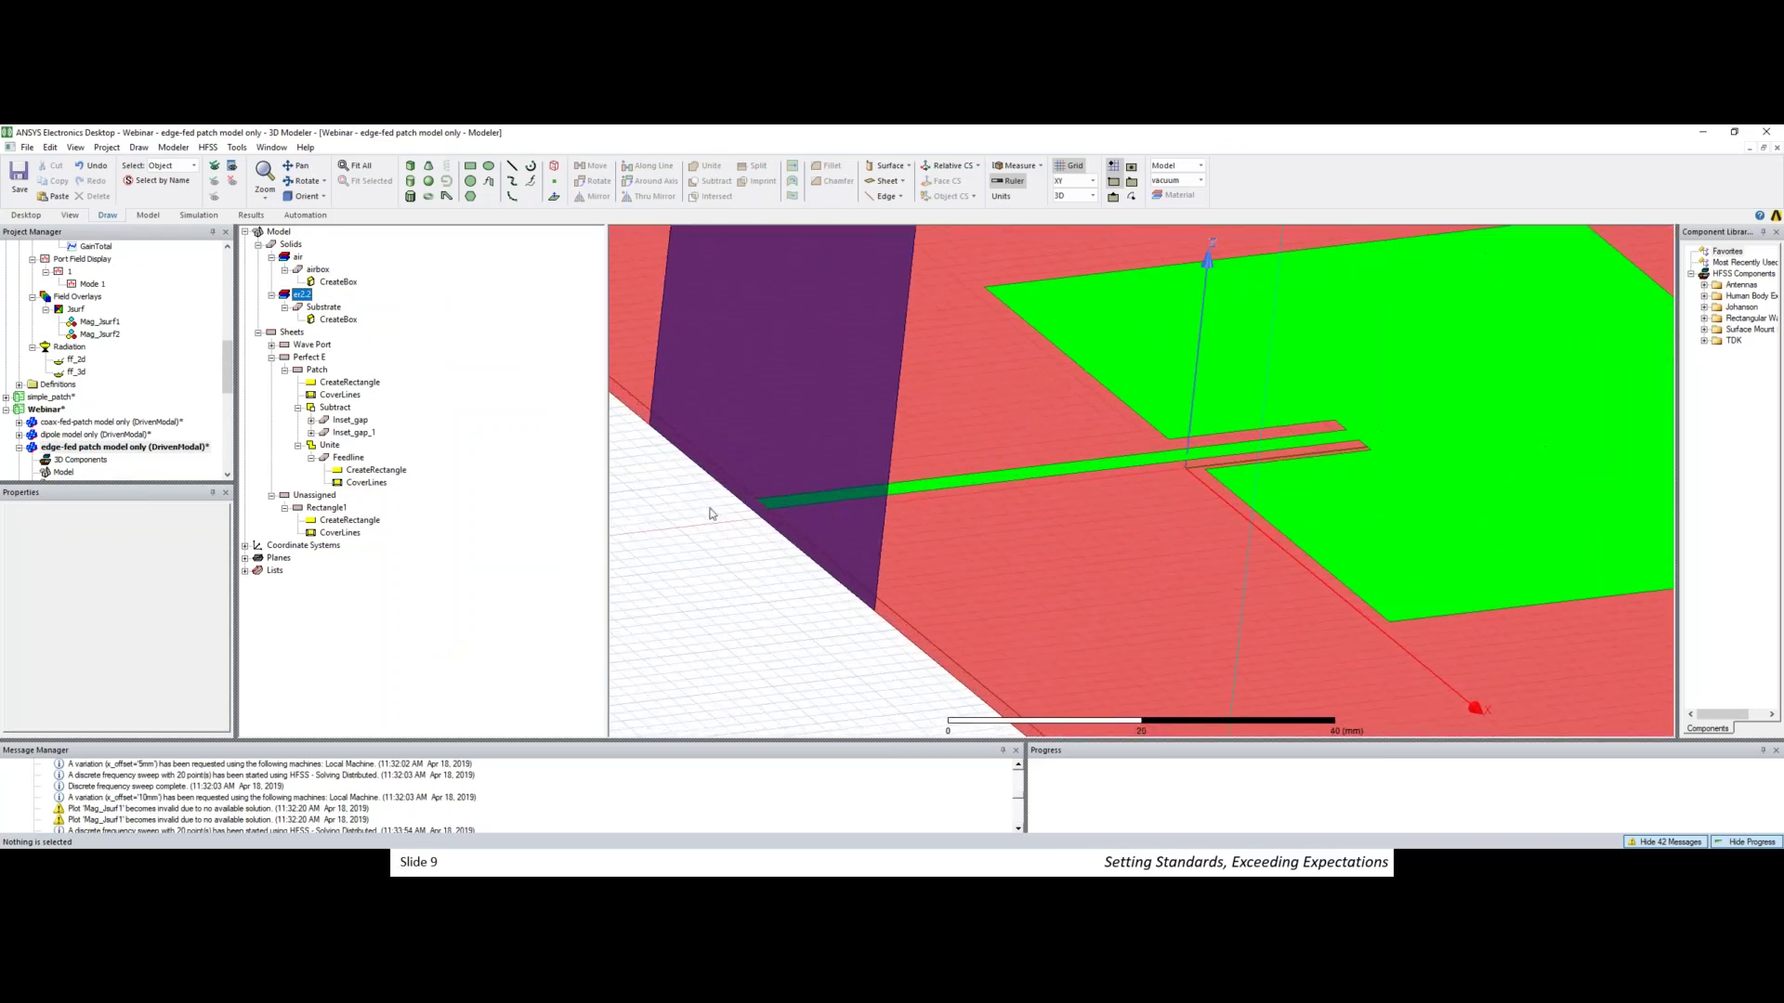
pyautogui.scroll(1, 744, 500)
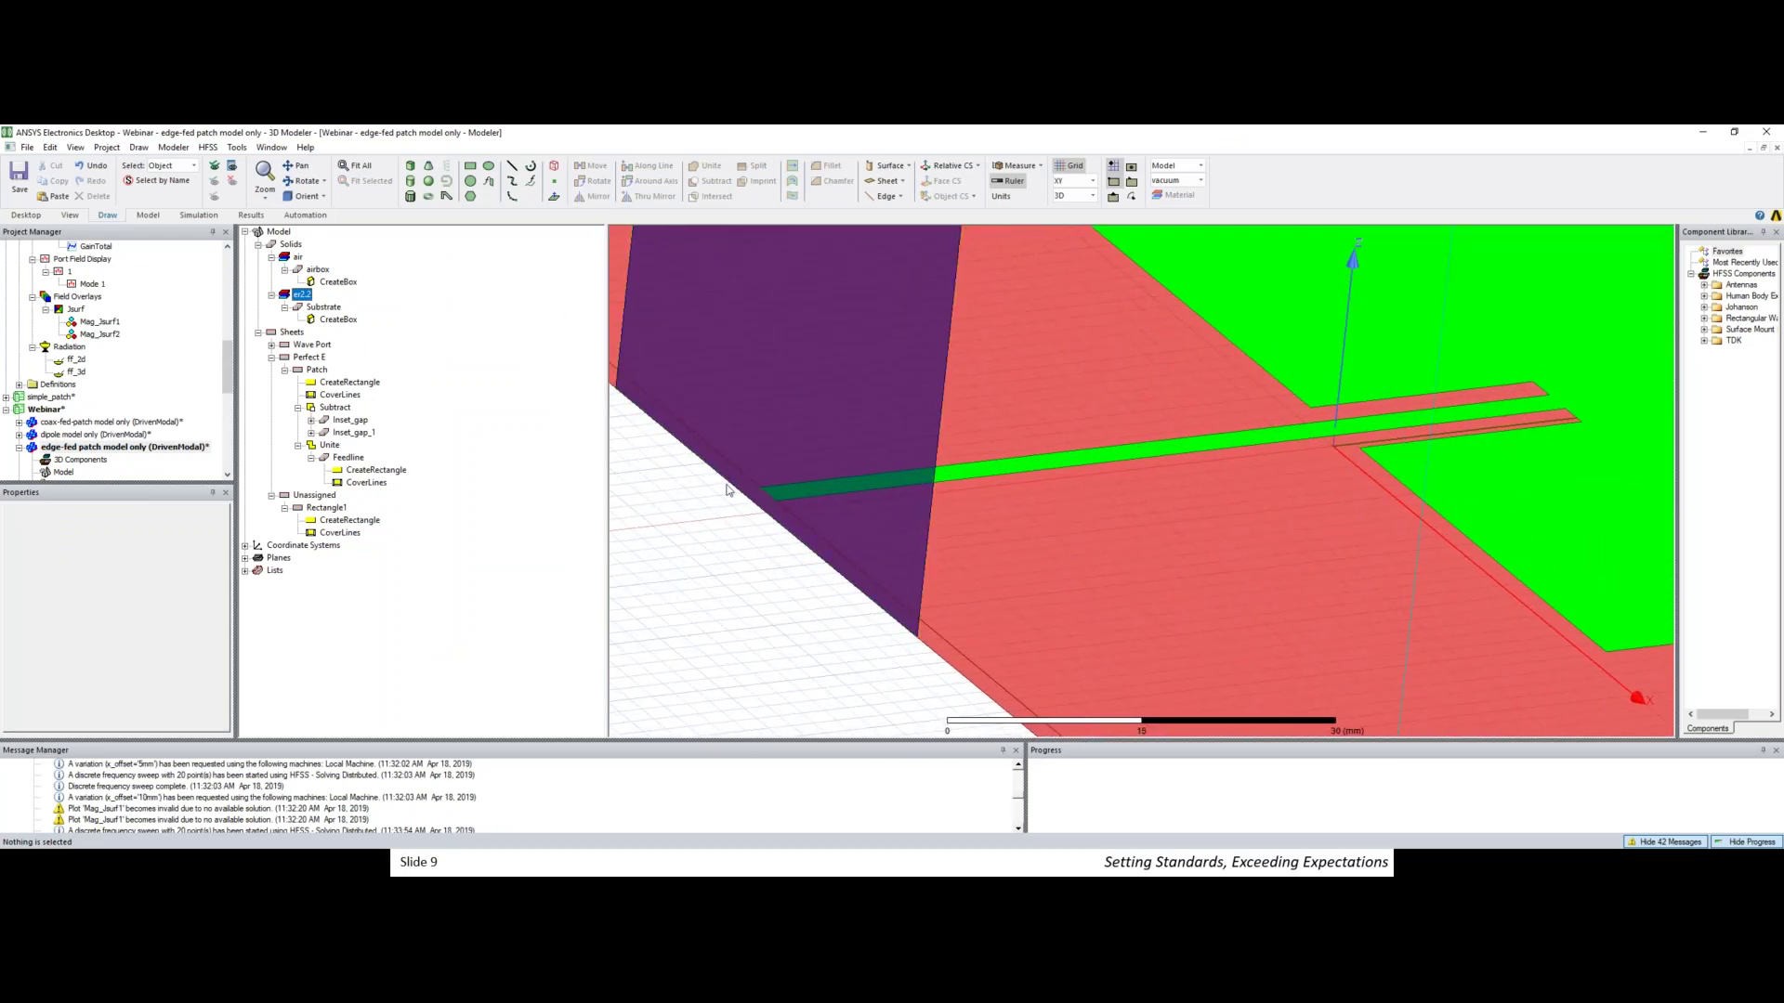
pyautogui.scroll(4, 765, 523)
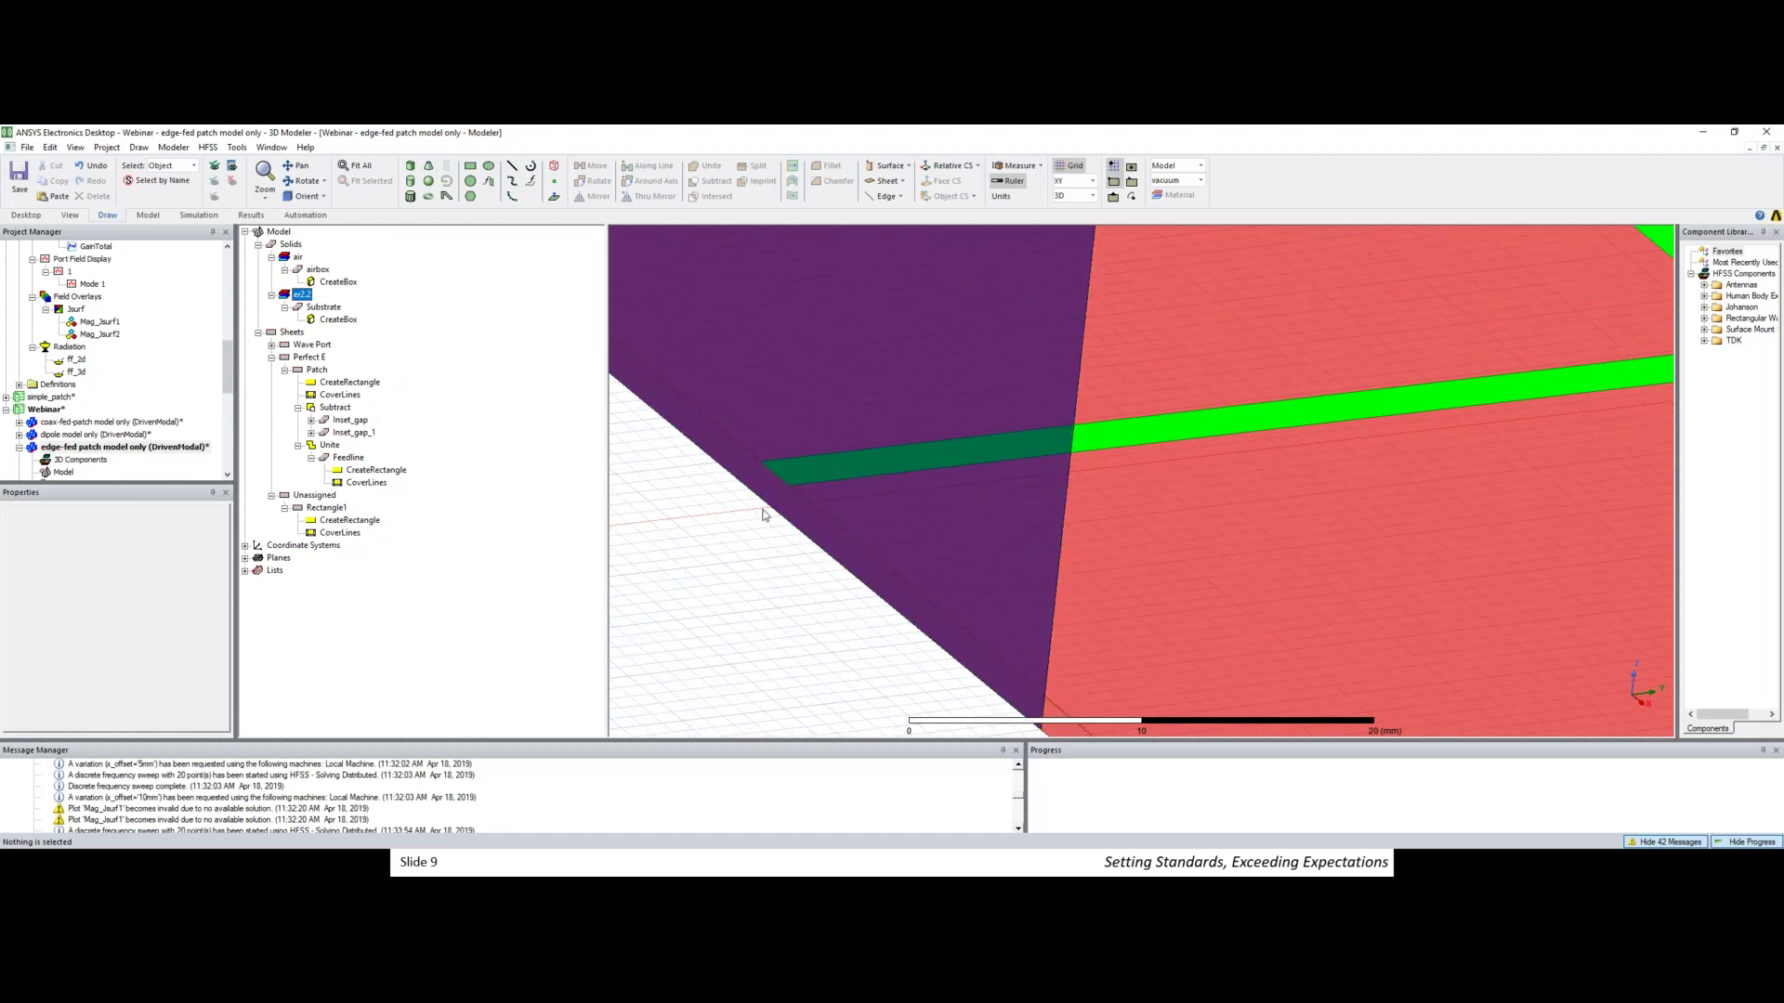
pyautogui.scroll(-3, 762, 517)
pyautogui.scroll(3, 784, 498)
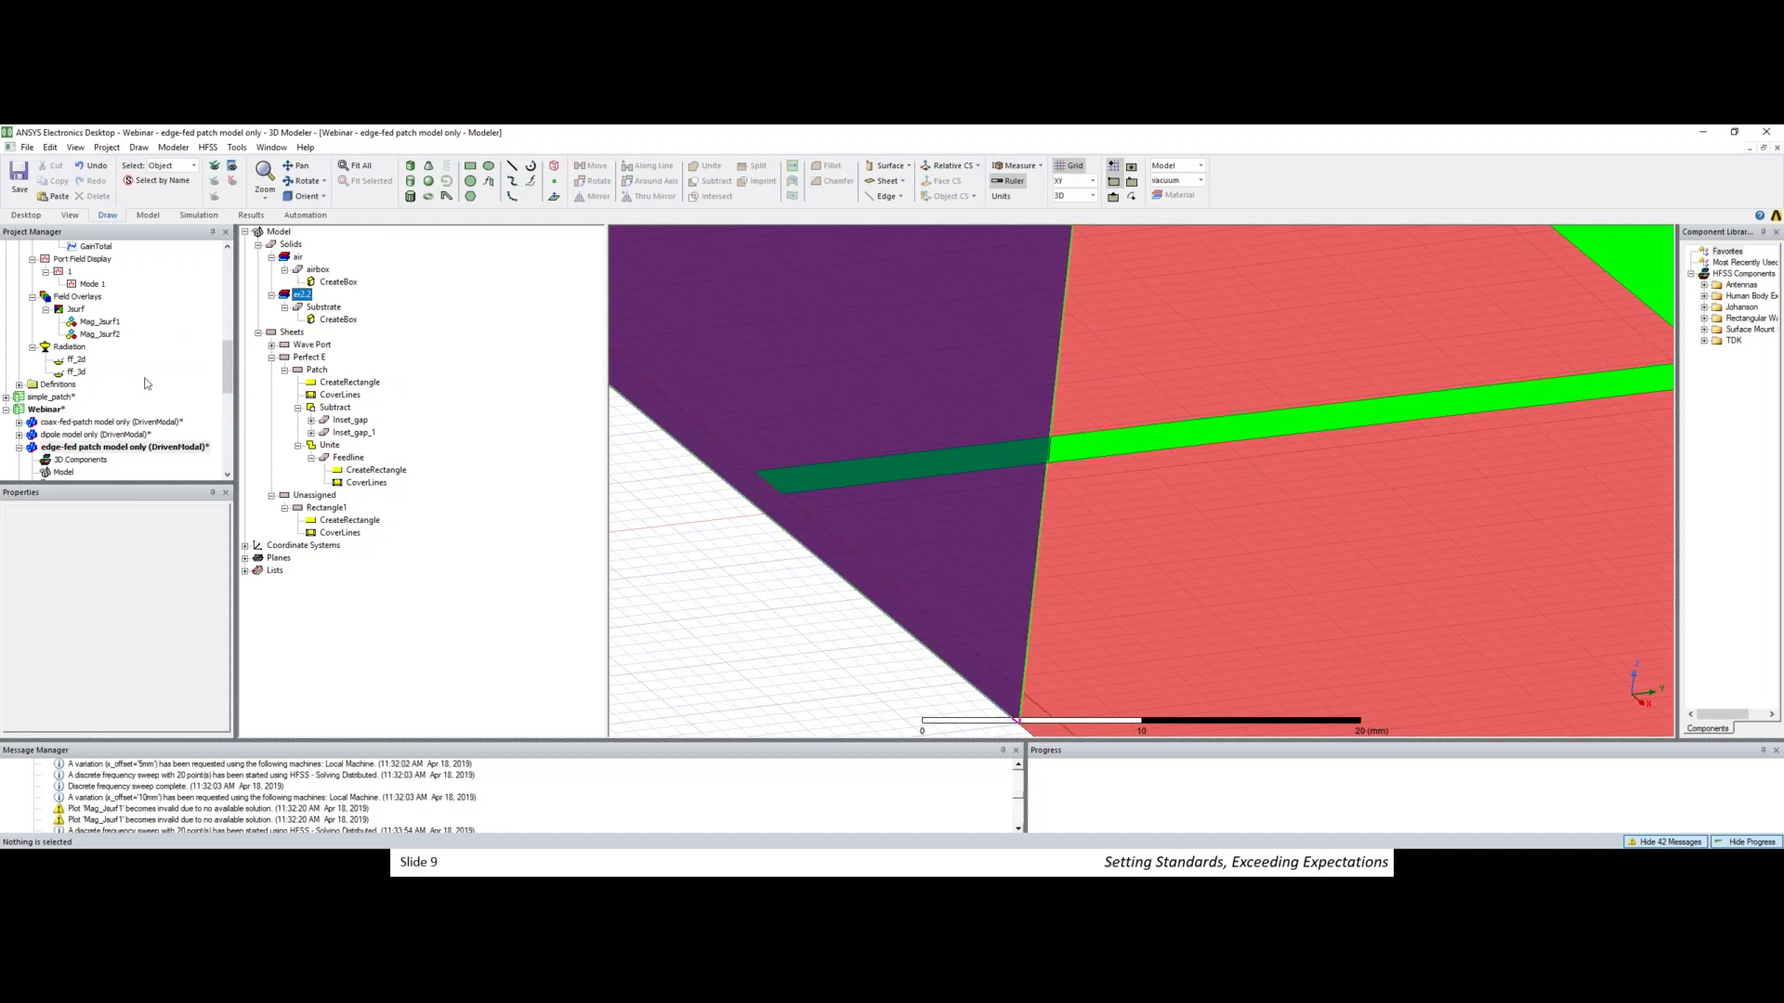
# - Open the coax-fed patch model and highlight its wave port excitation to inspect the end face of the coaxial feed
pyautogui.scroll(-2, 139, 390)
pyautogui.click(84, 347)
pyautogui.moveTo(952, 283); pyautogui.dragTo(657, 609)
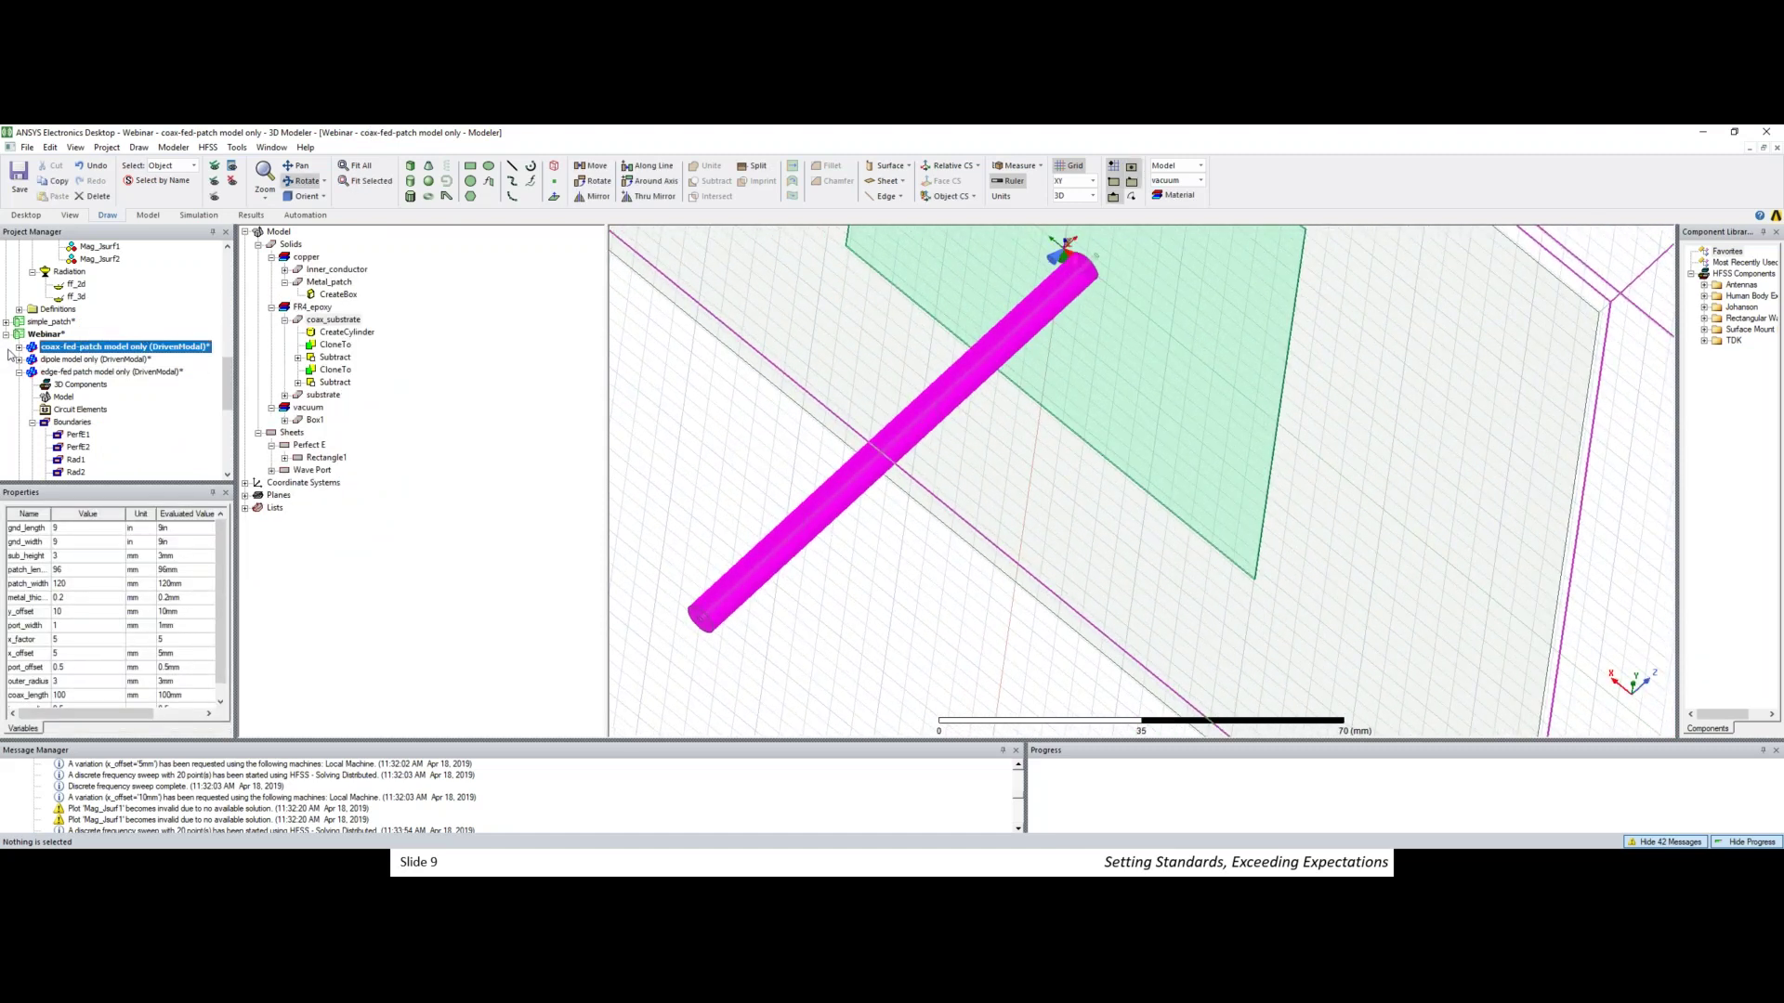
pyautogui.click(19, 346)
pyautogui.click(61, 360)
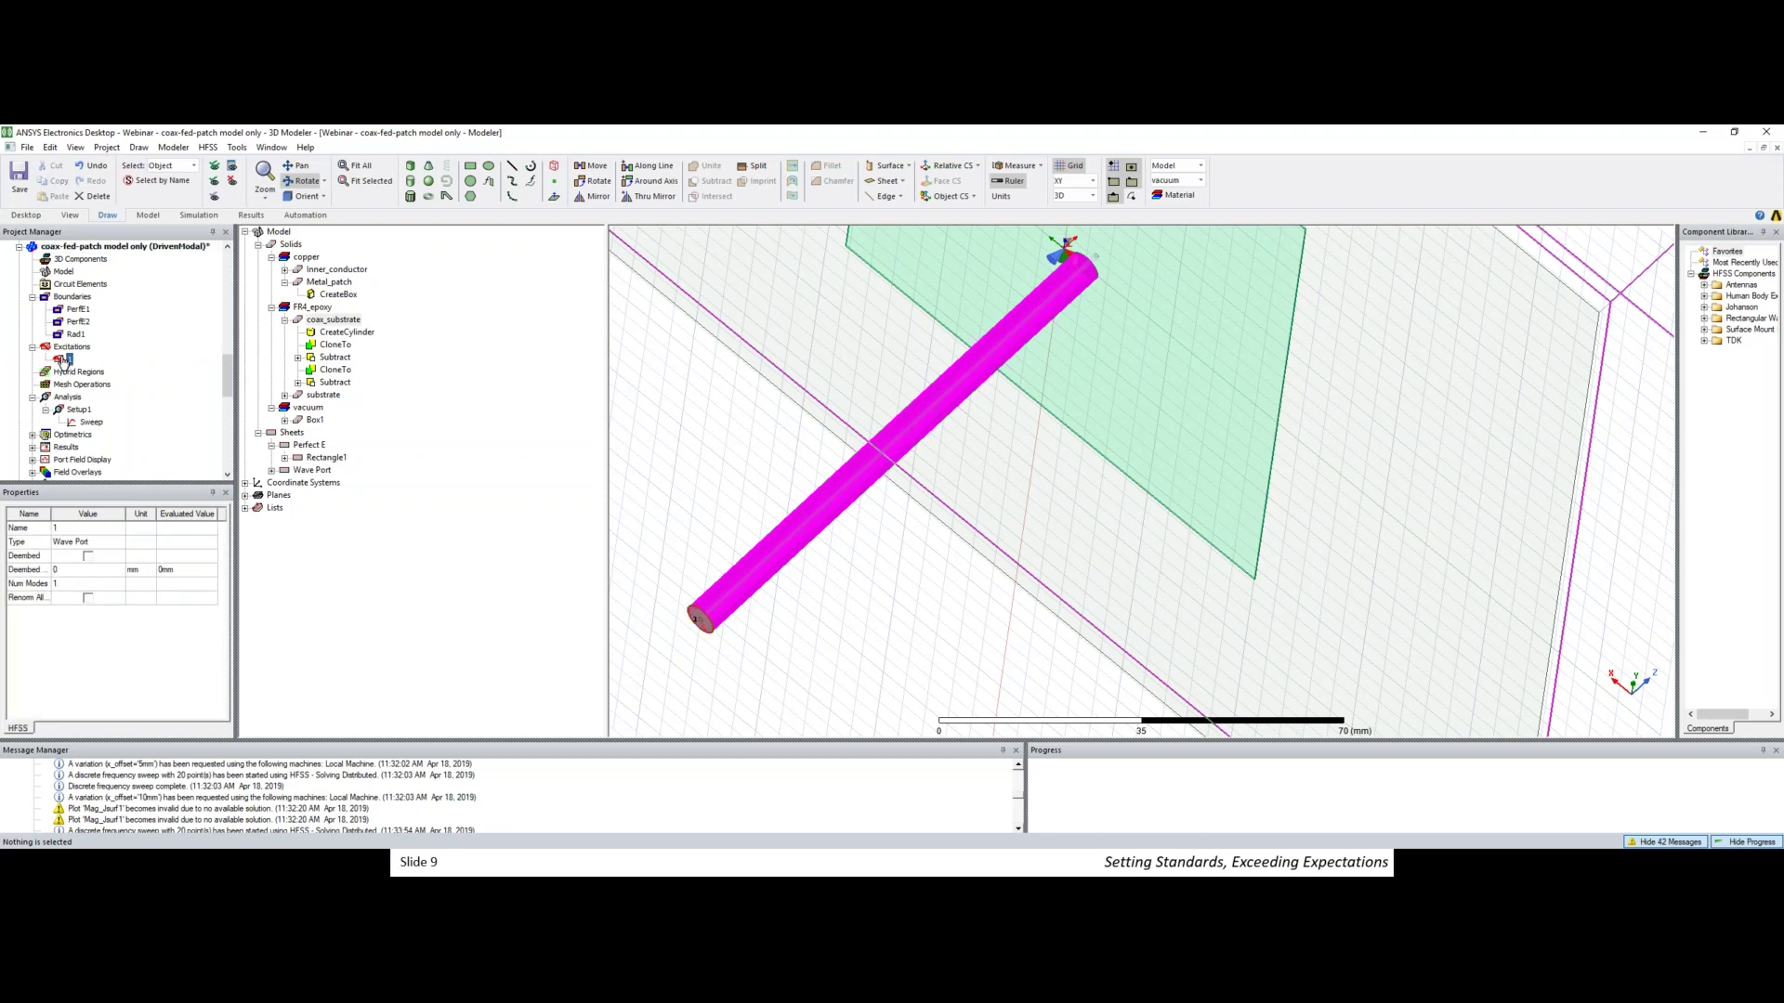
pyautogui.scroll(5, 729, 594)
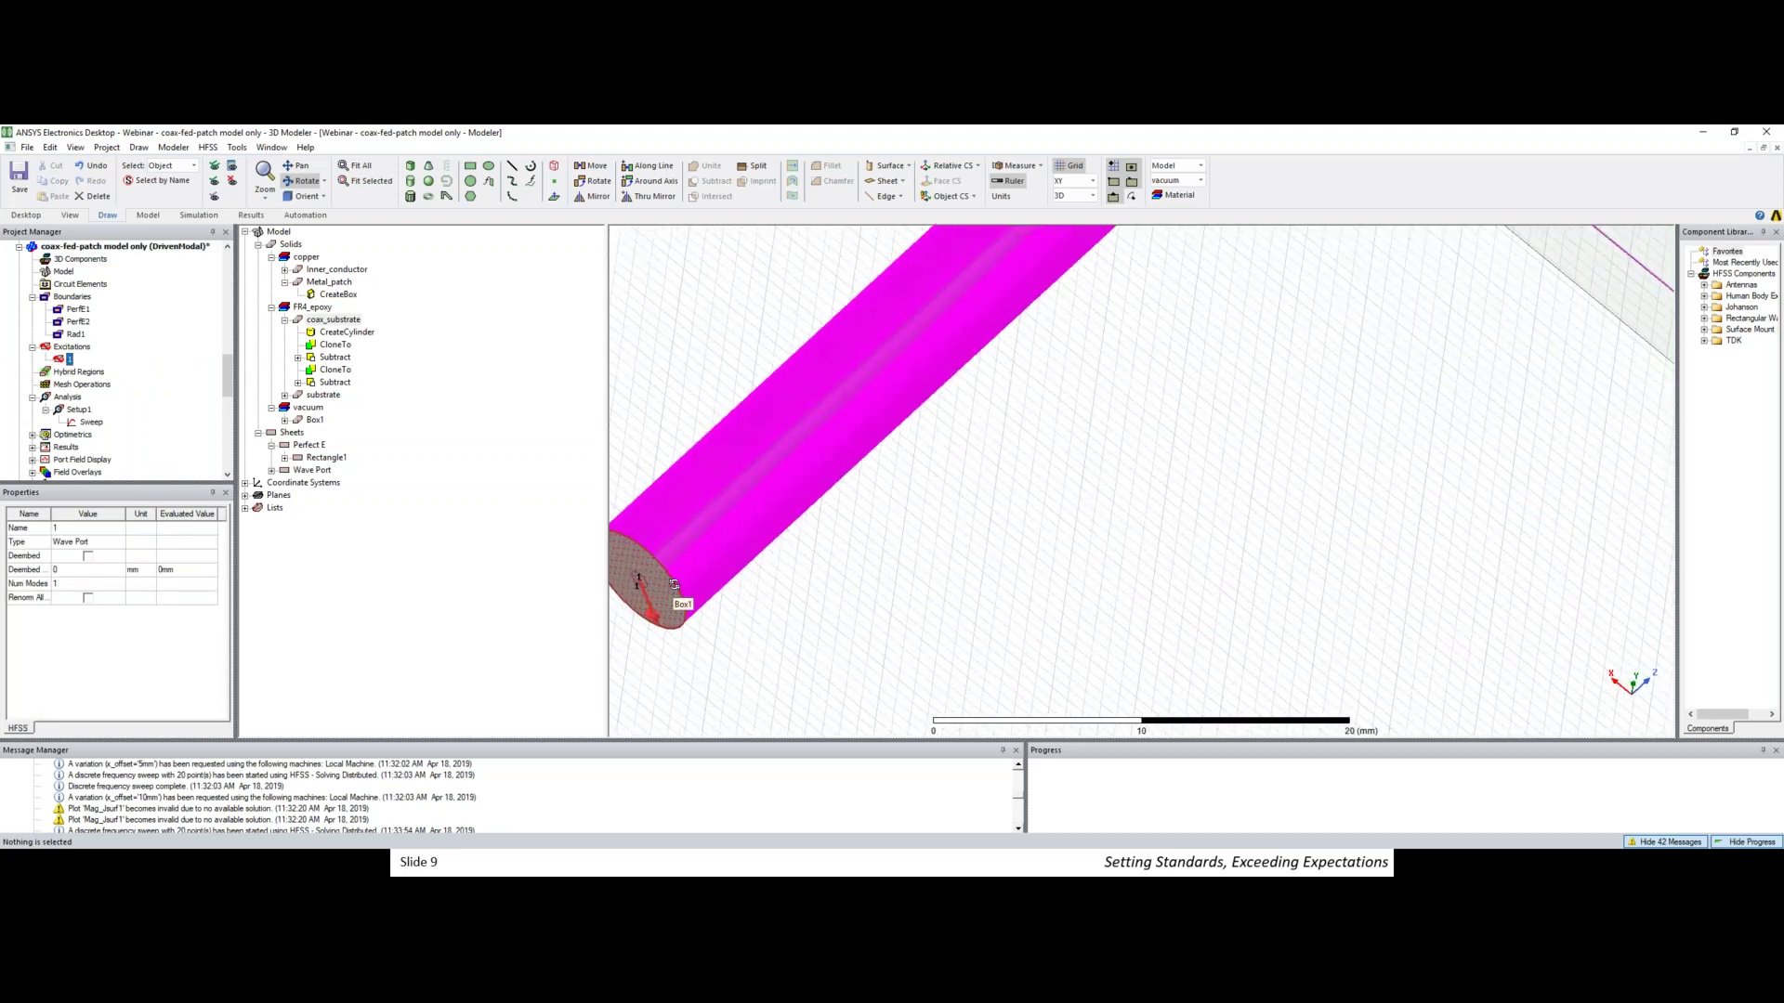
pyautogui.scroll(-2, 674, 585)
pyautogui.scroll(-2, 650, 588)
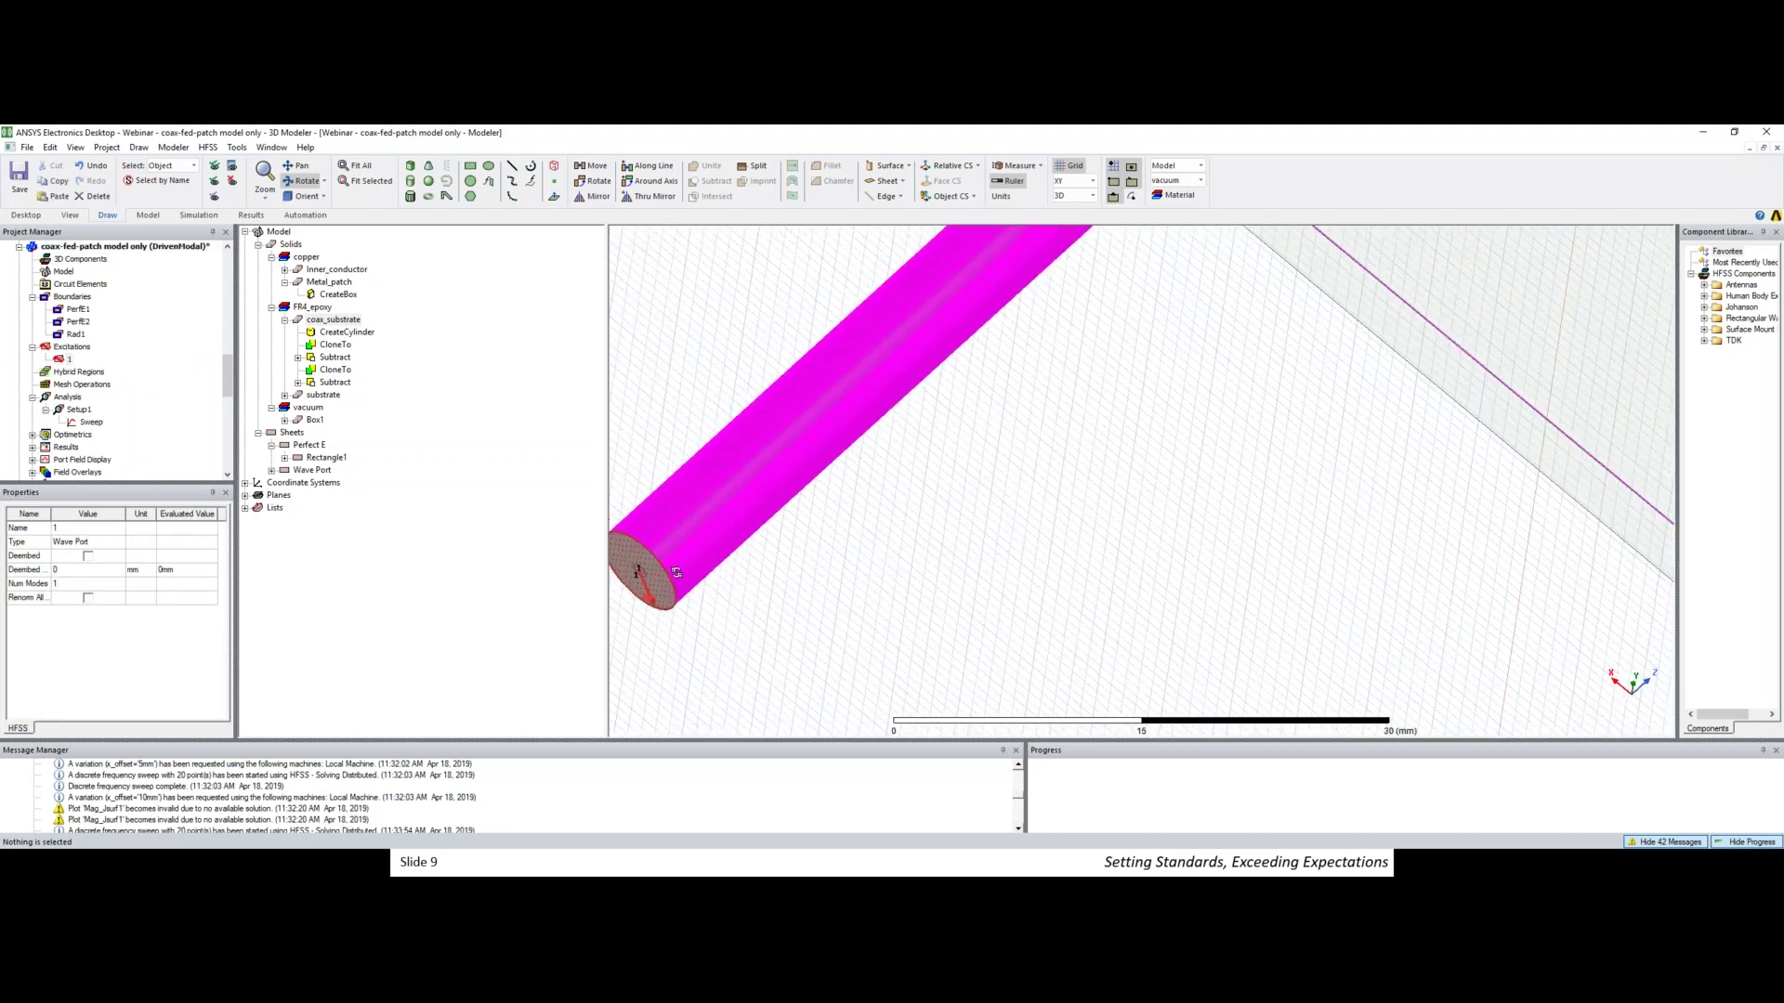
pyautogui.scroll(-3, 613, 586)
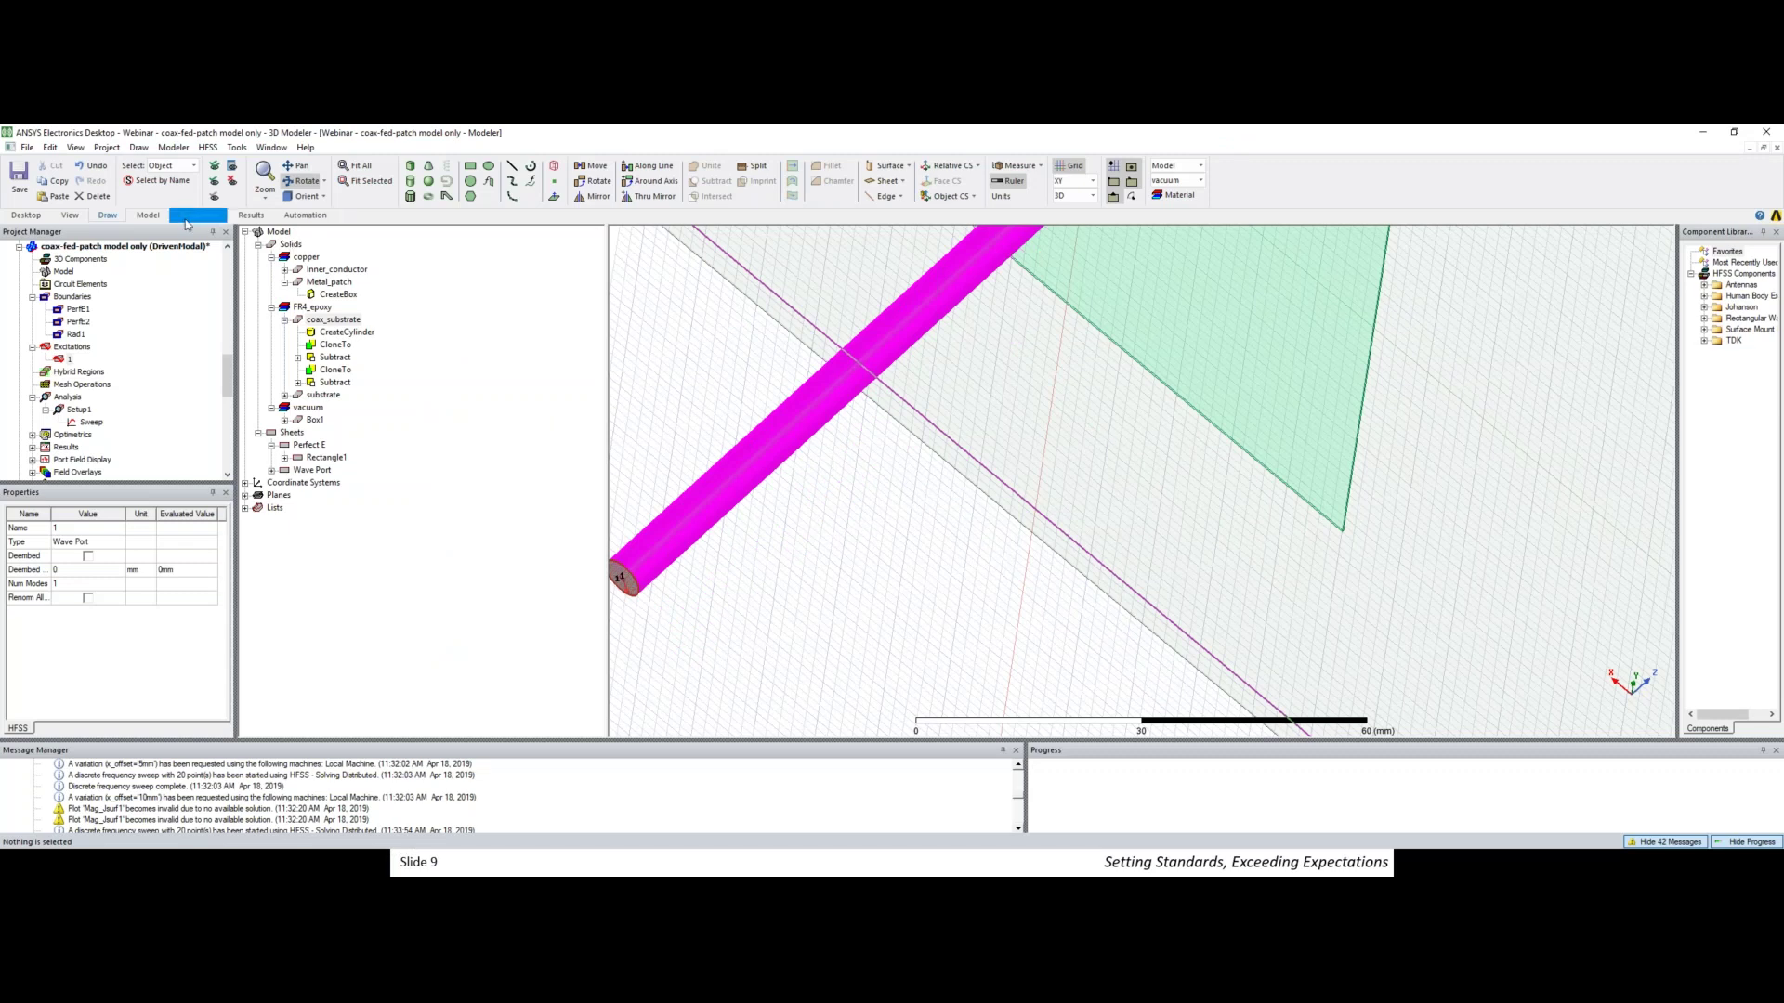
# - Review the available HFSS solver configurations in the HPC and Analysis Options, and close them without changes
pyautogui.click(197, 216)
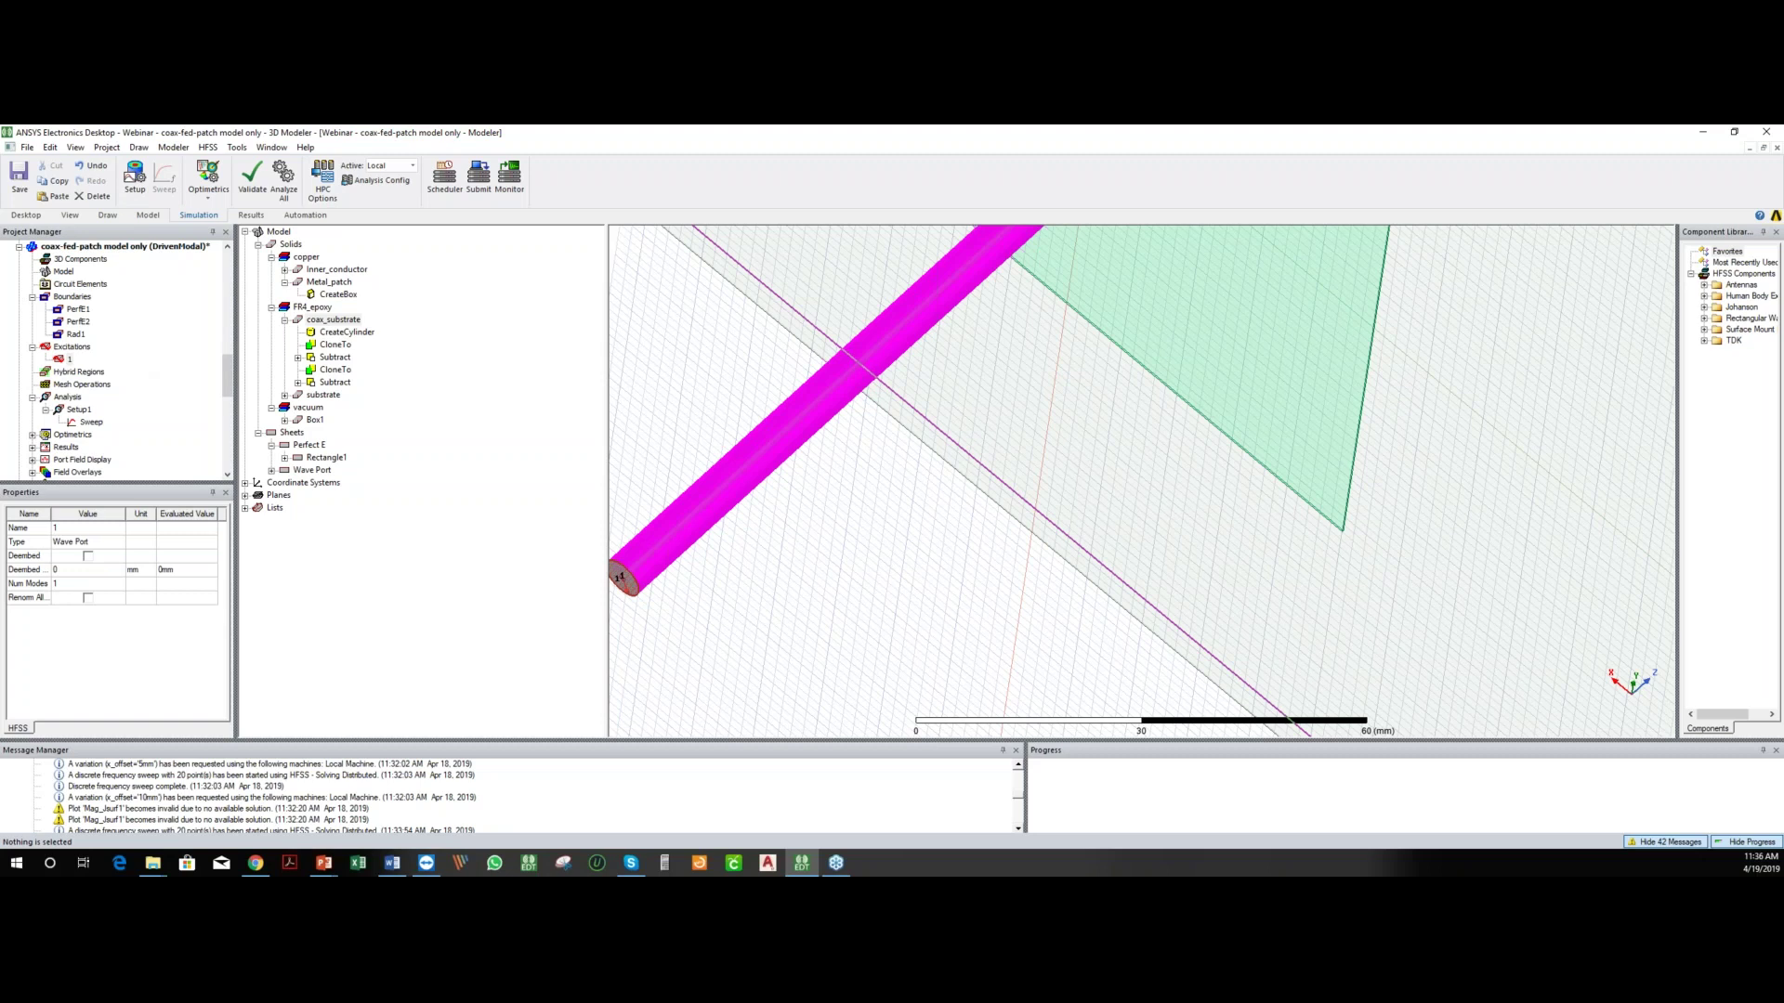
pyautogui.click(322, 181)
pyautogui.moveTo(822, 336); pyautogui.dragTo(426, 279)
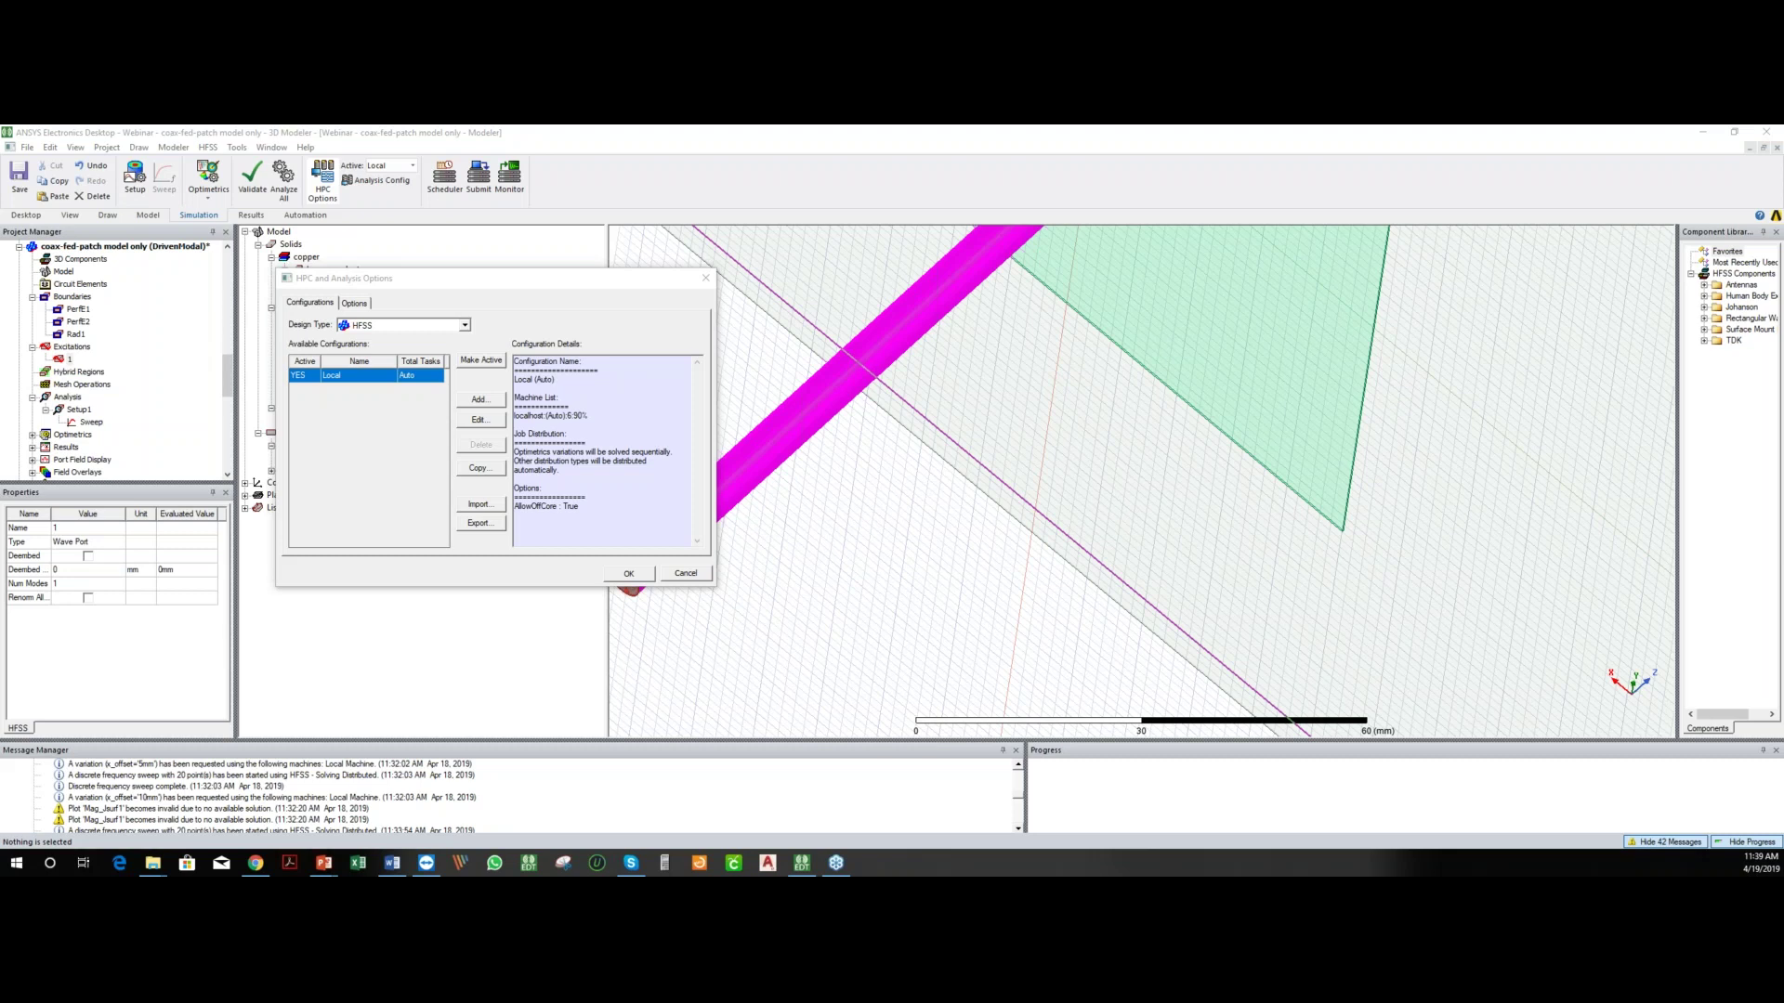
pyautogui.click(686, 574)
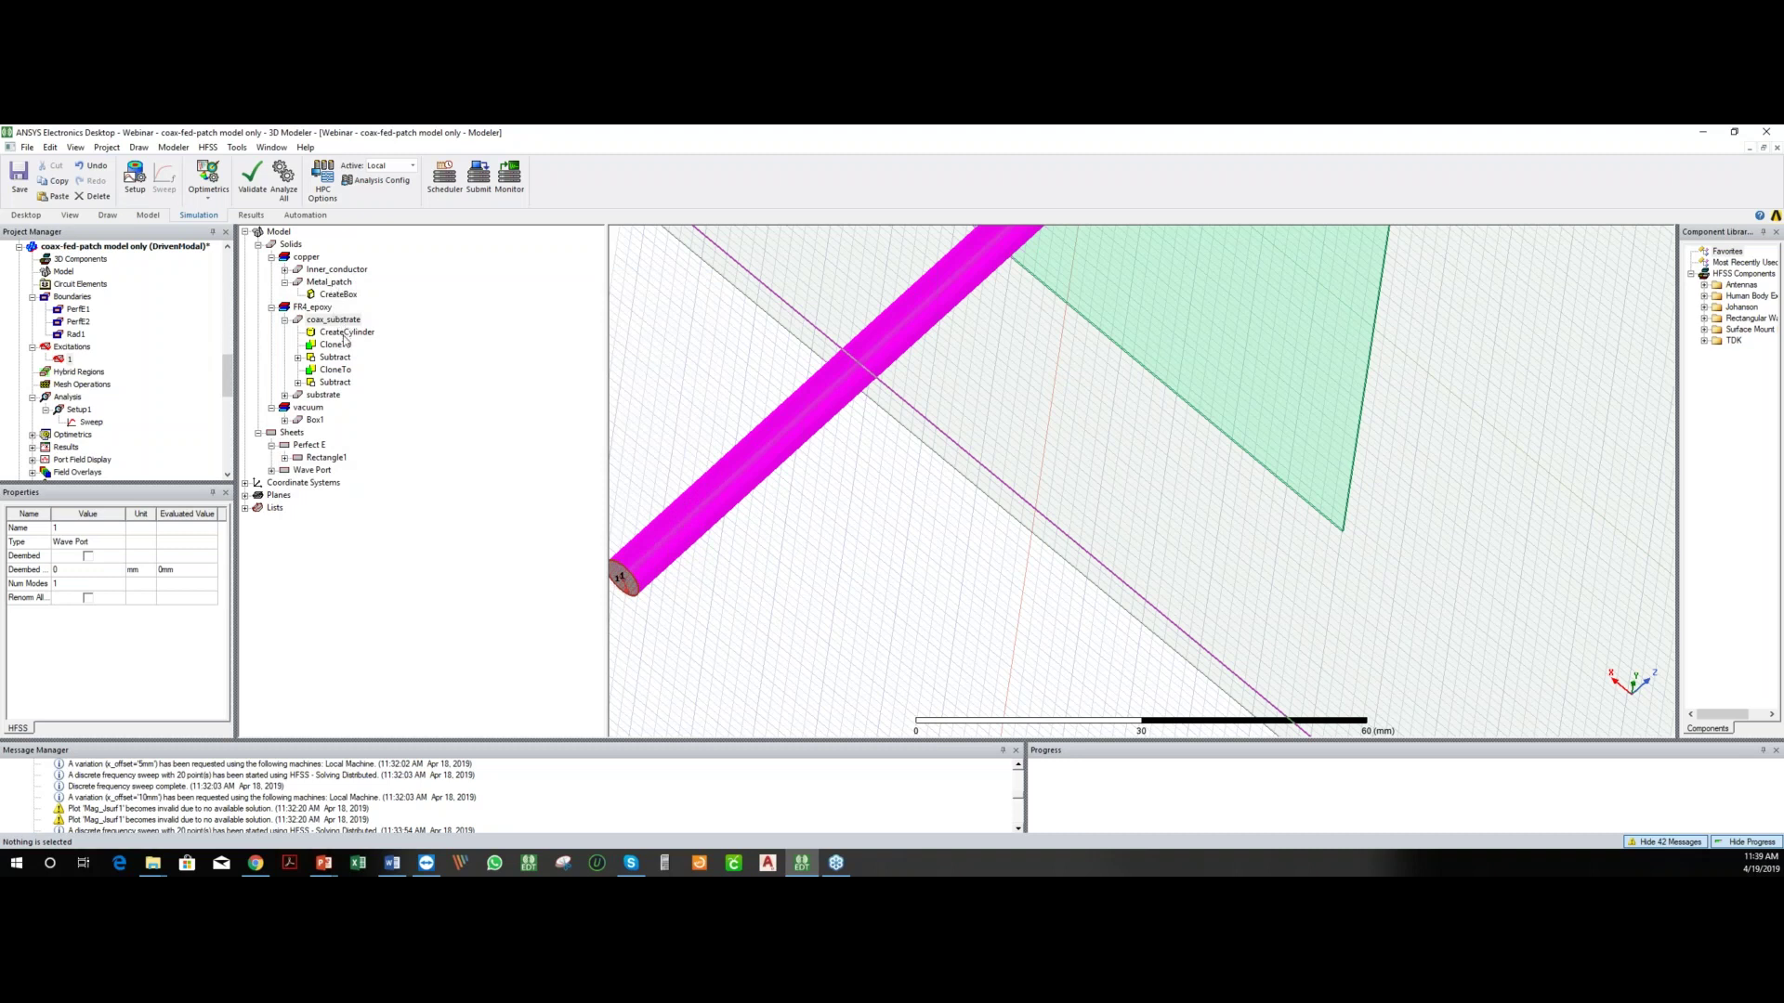
# - Expand the substrate's modelling history and open the FR4_epoxy material definition to view its properties
pyautogui.click(323, 394)
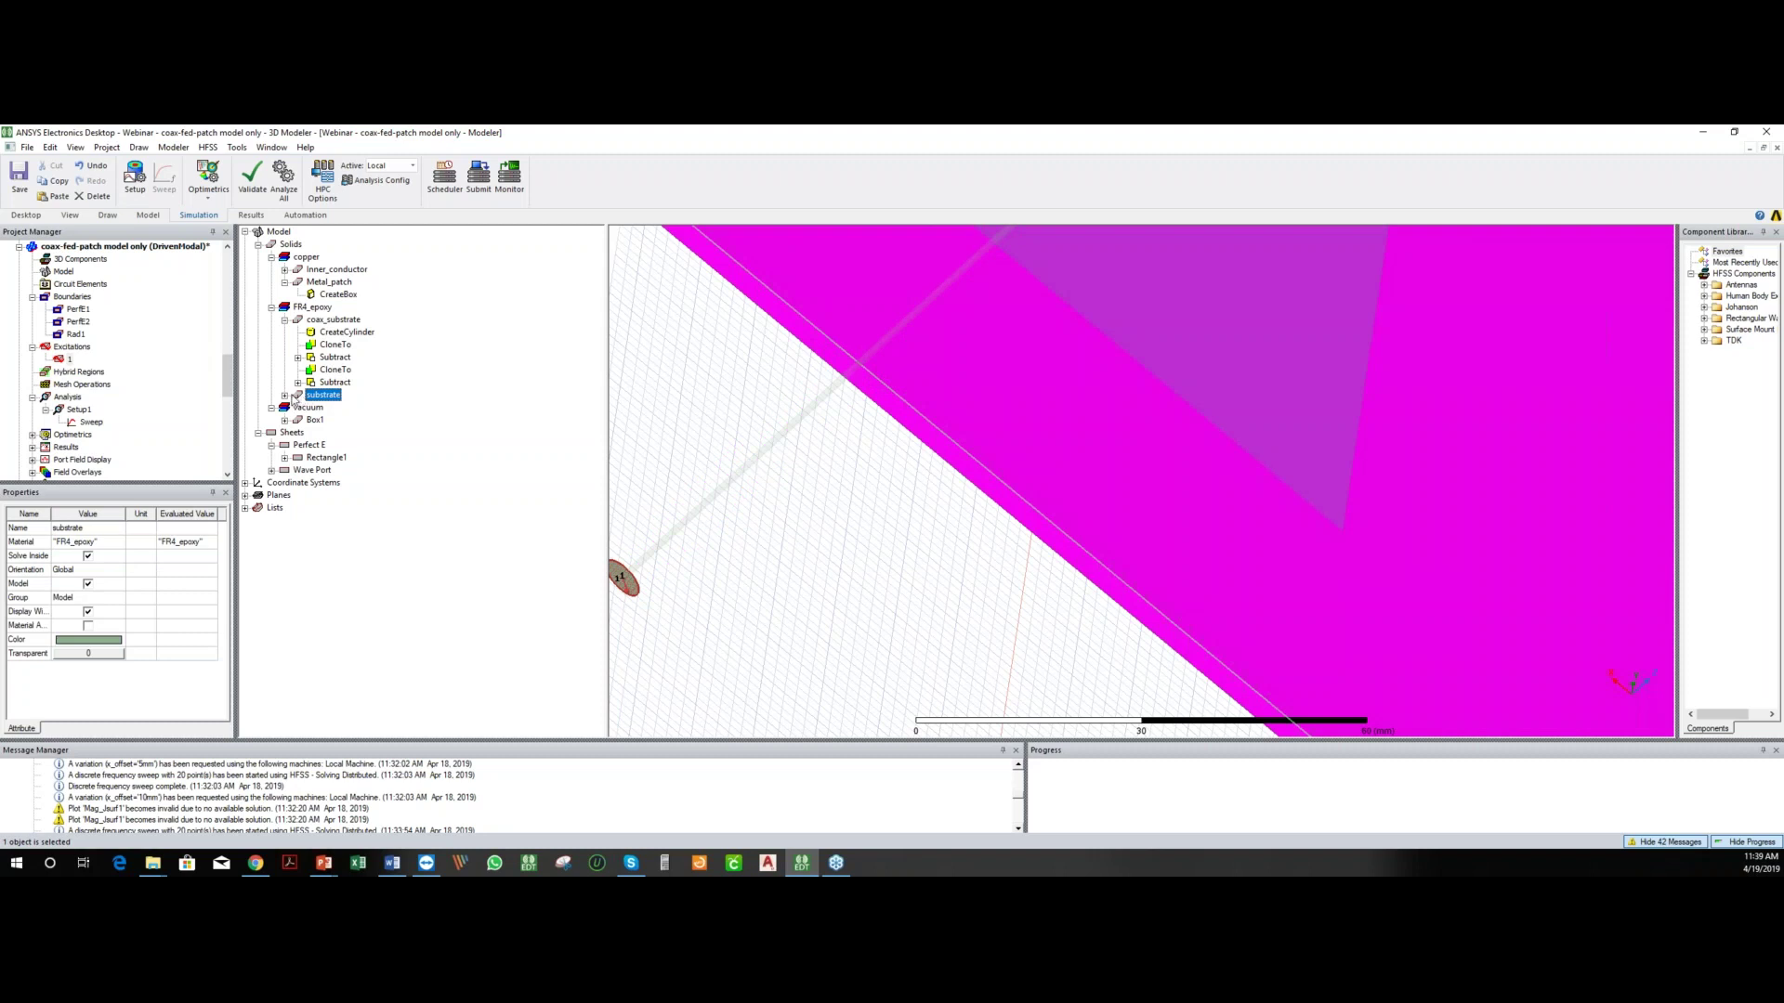
pyautogui.click(285, 396)
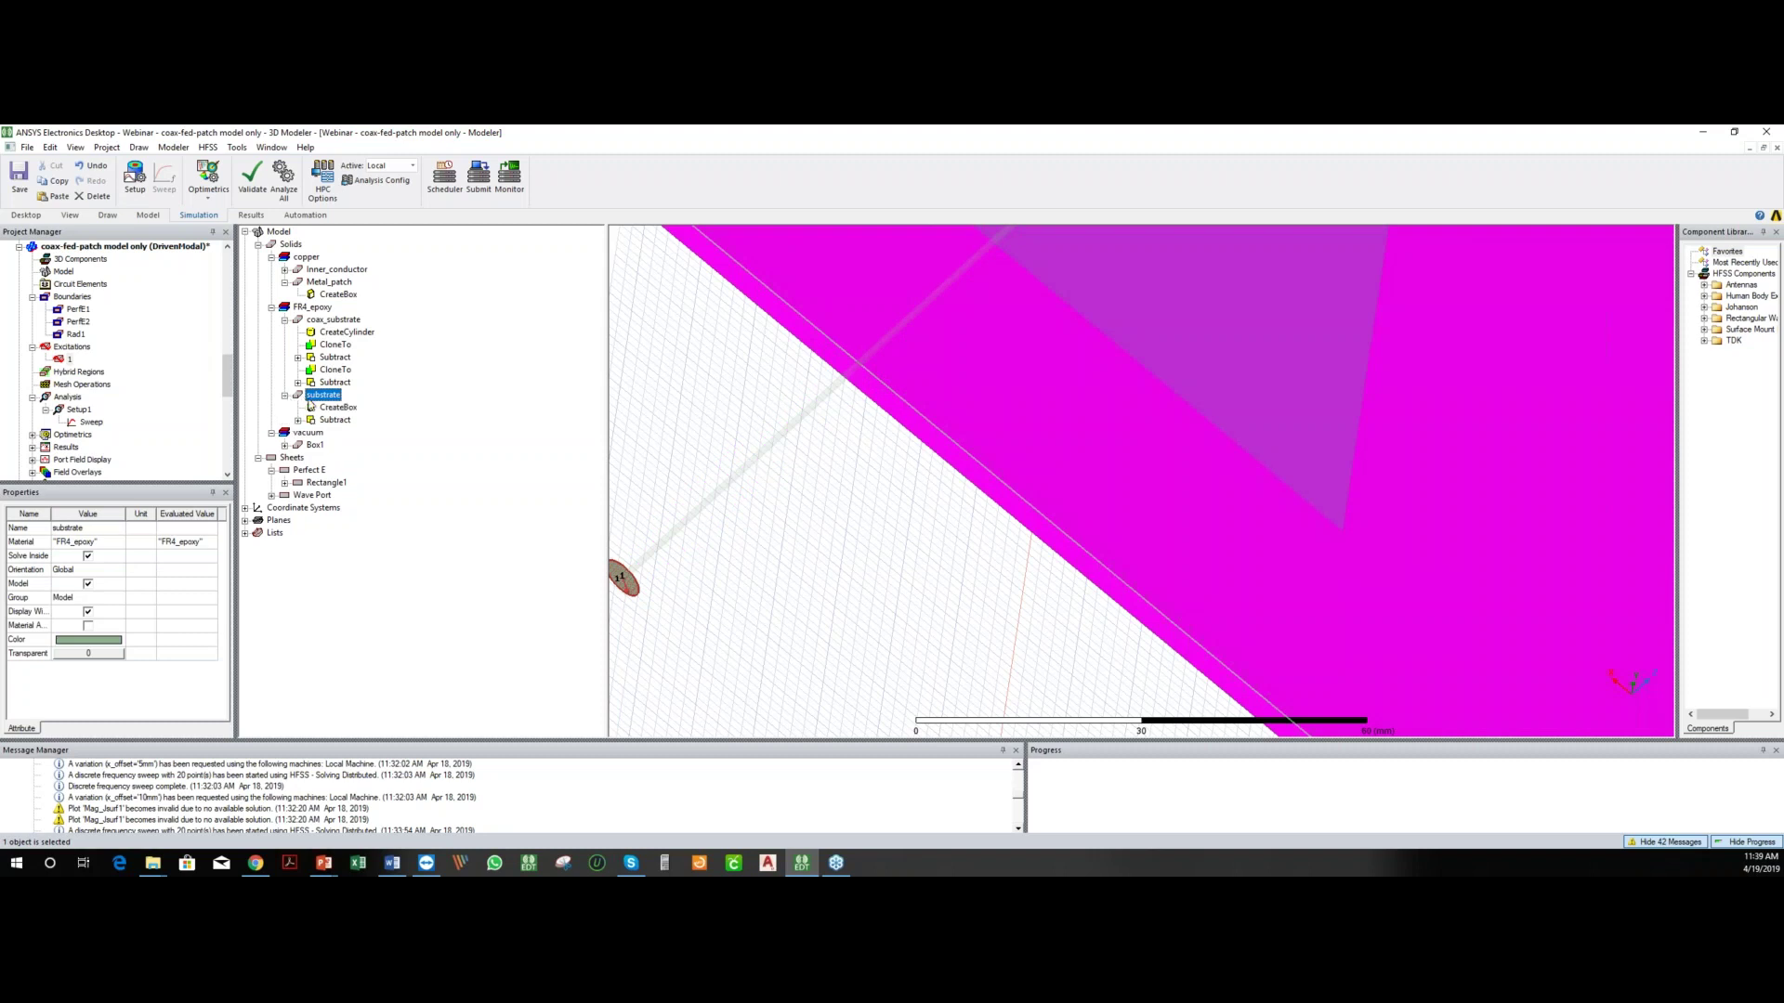
pyautogui.rightClick(310, 309)
pyautogui.click(356, 394)
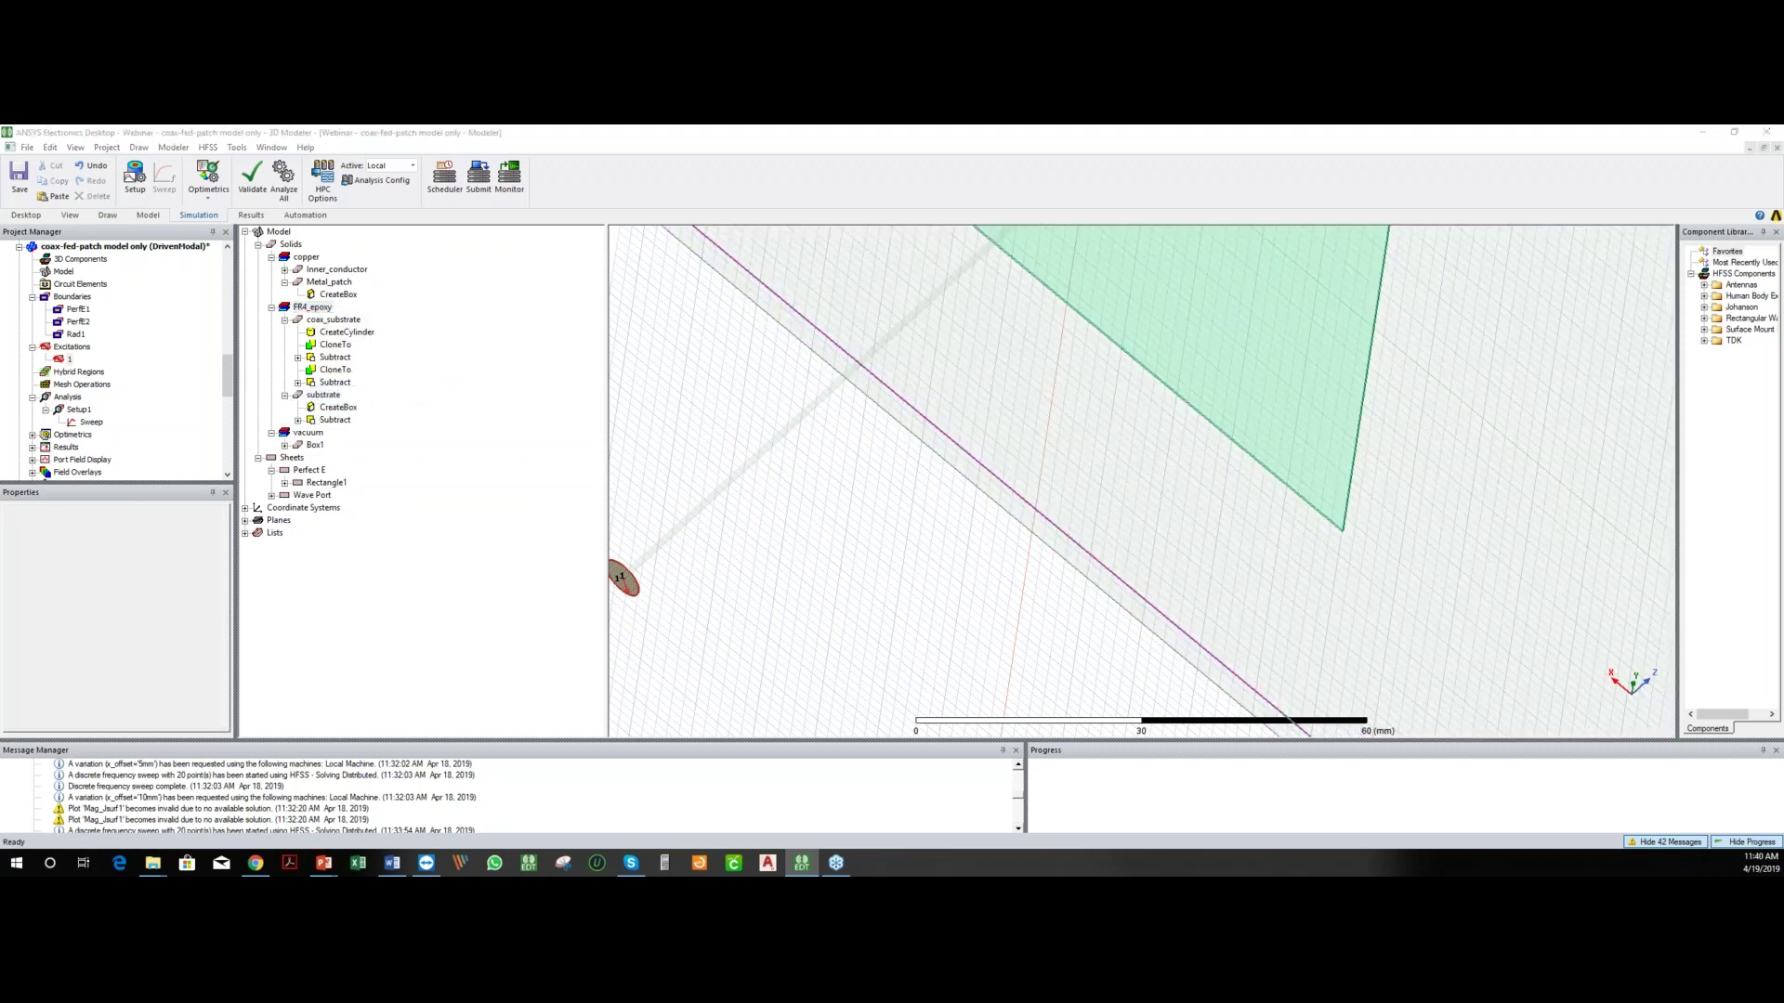
pyautogui.click(676, 628)
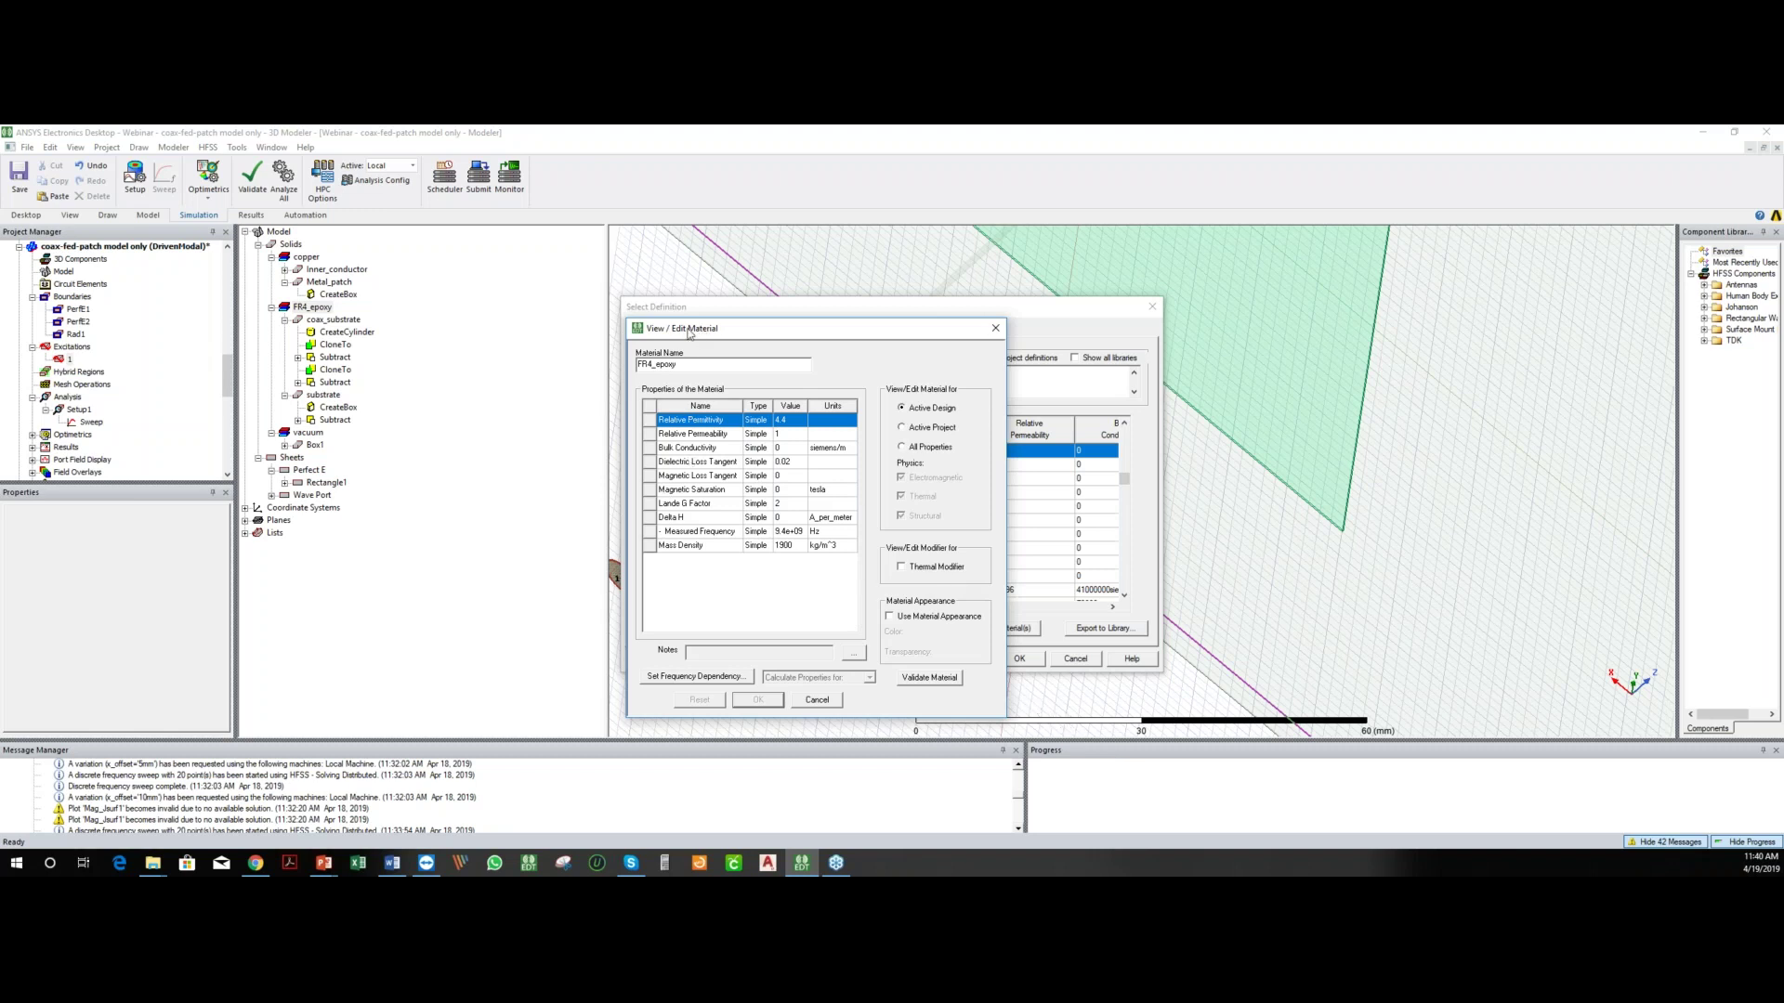
pyautogui.moveTo(692, 330); pyautogui.dragTo(206, 272)
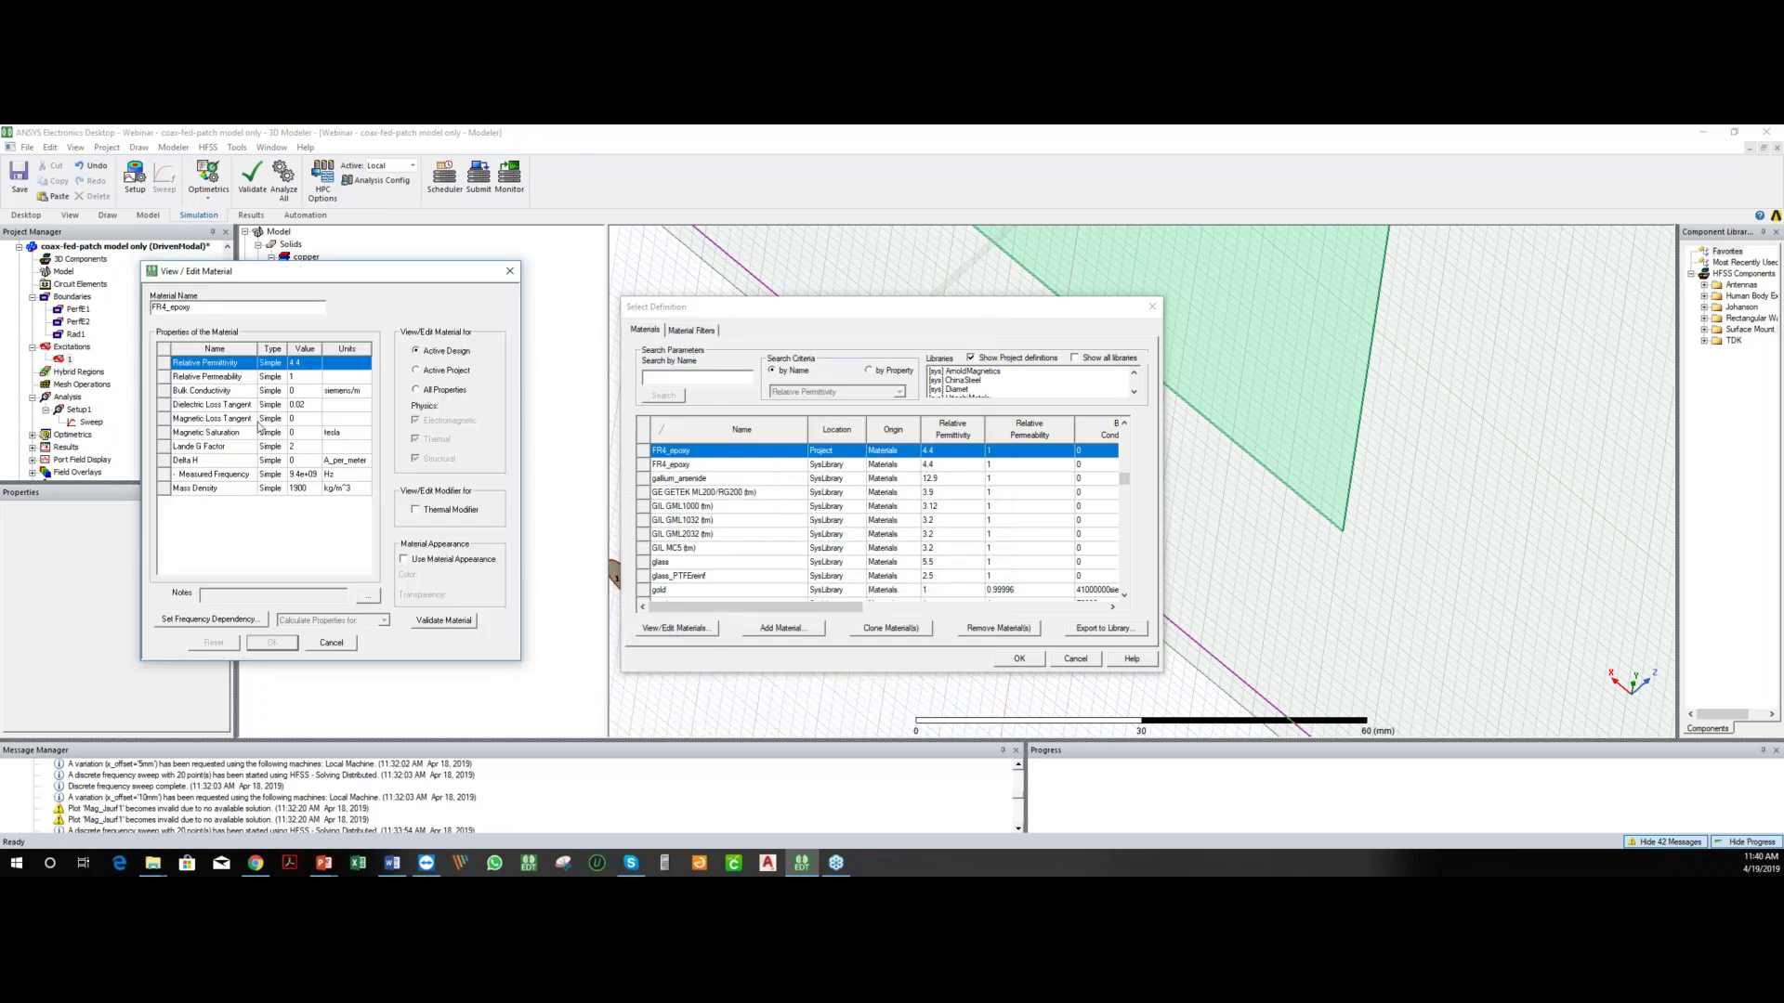